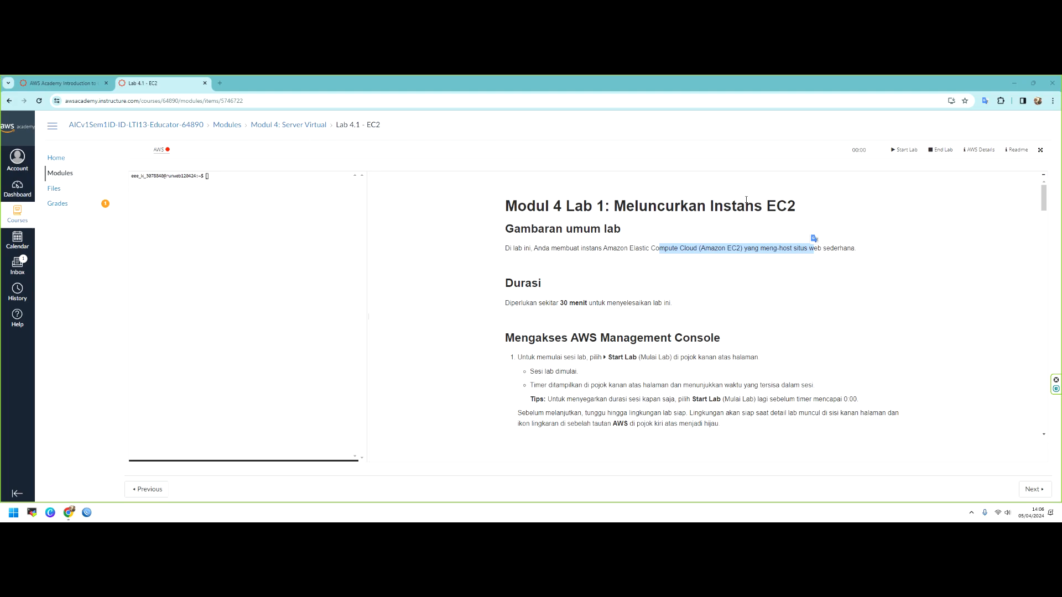
Glance at the course home page, then start the Lab 4.1 - EC2 session.
click(77, 82)
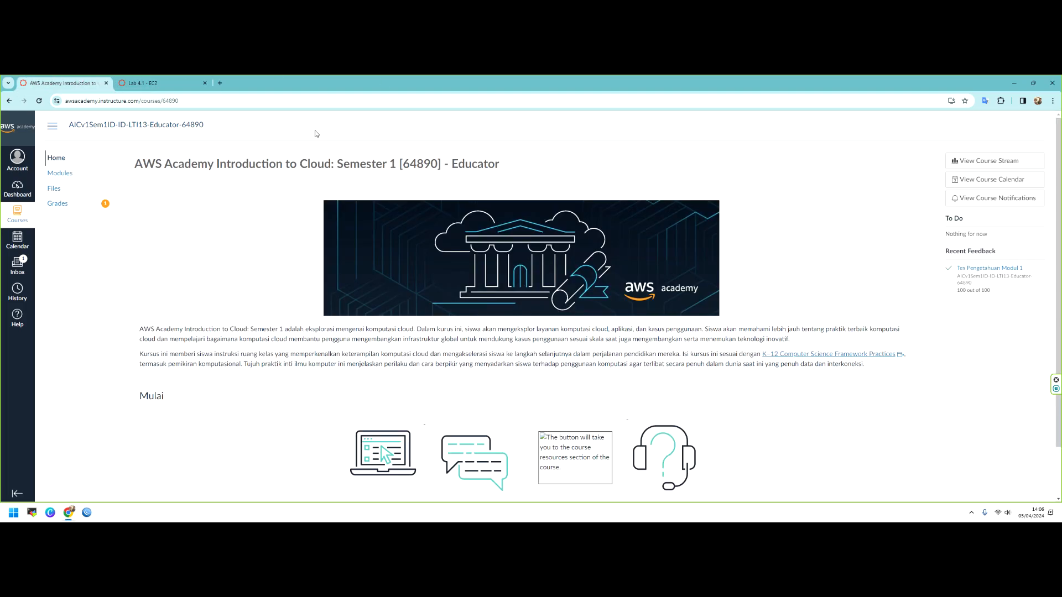
click(166, 82)
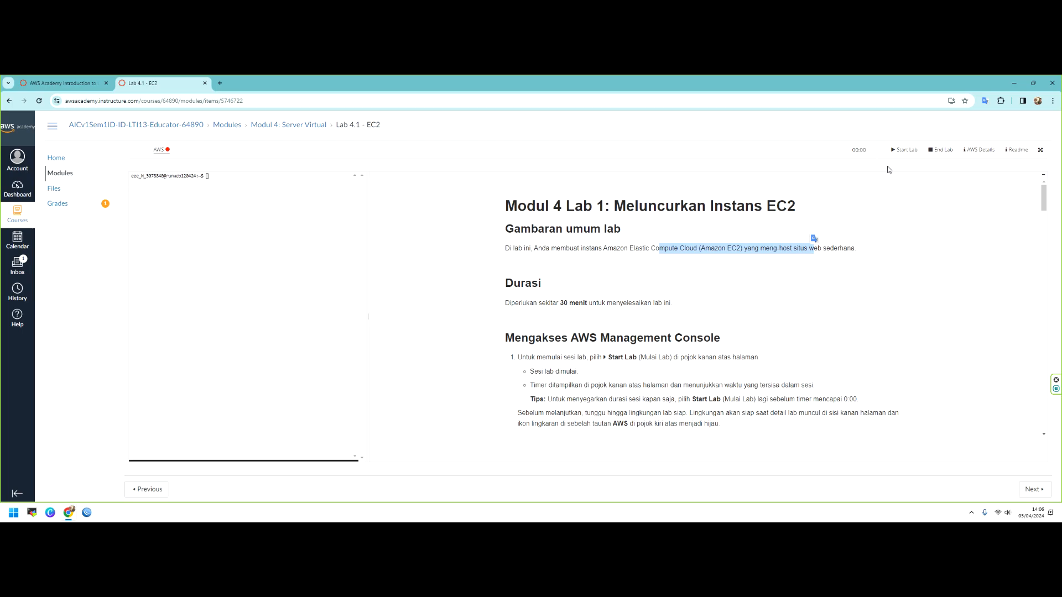
click(903, 150)
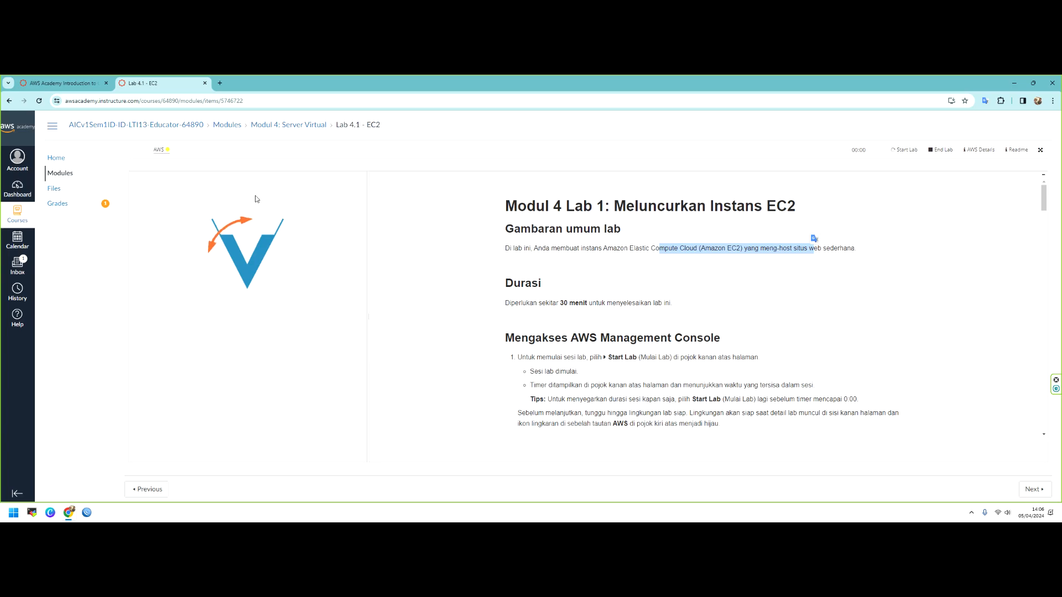
click(1017, 149)
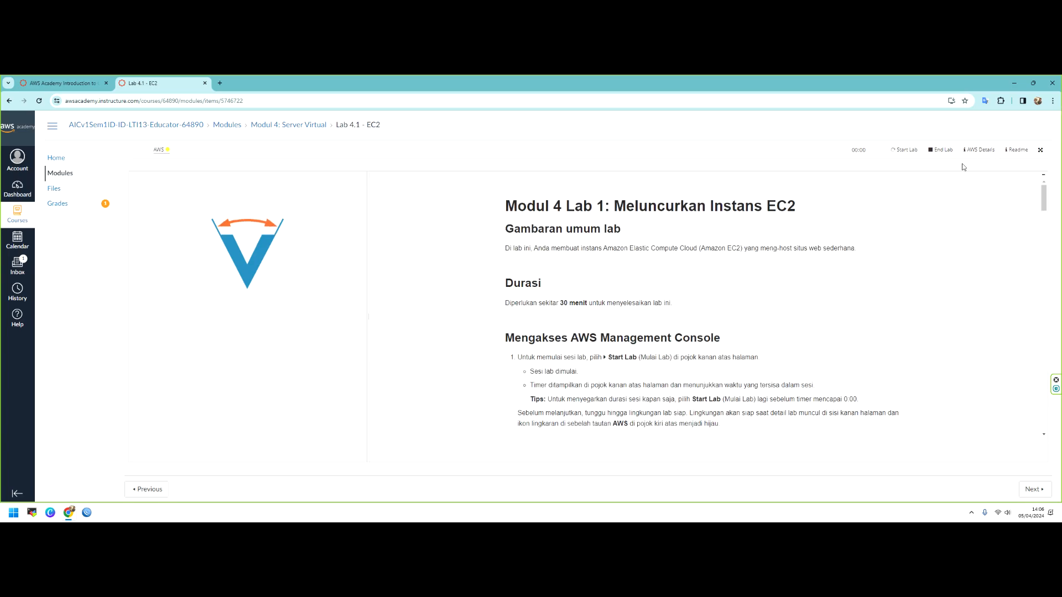
scroll(636, 326, down, 3)
scroll(674, 329, up, 3)
Show the lab's AWS Details, then launch the AWS console from the AWS link.
click(979, 151)
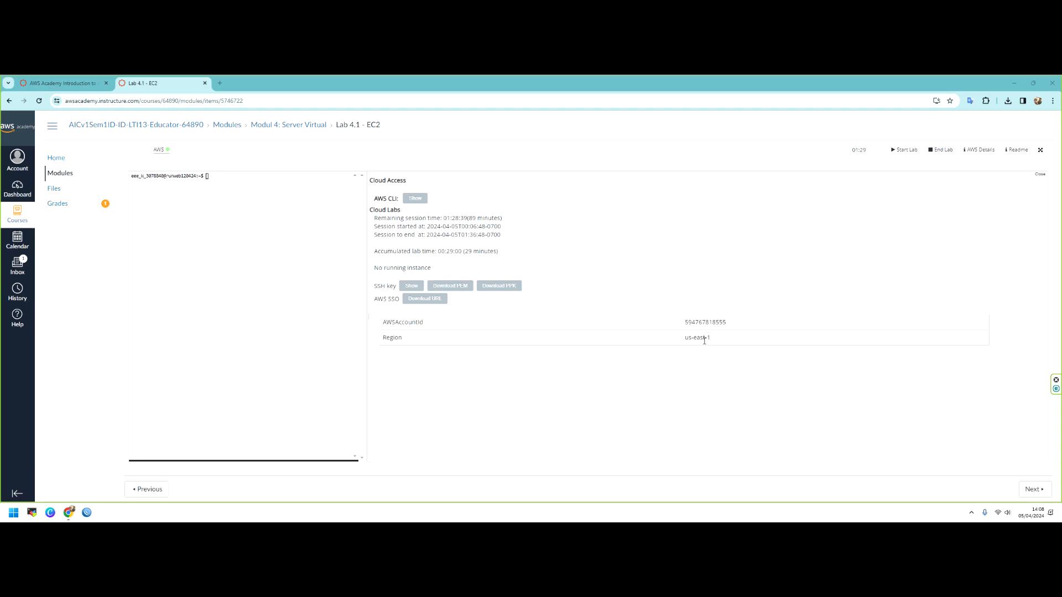
click(163, 153)
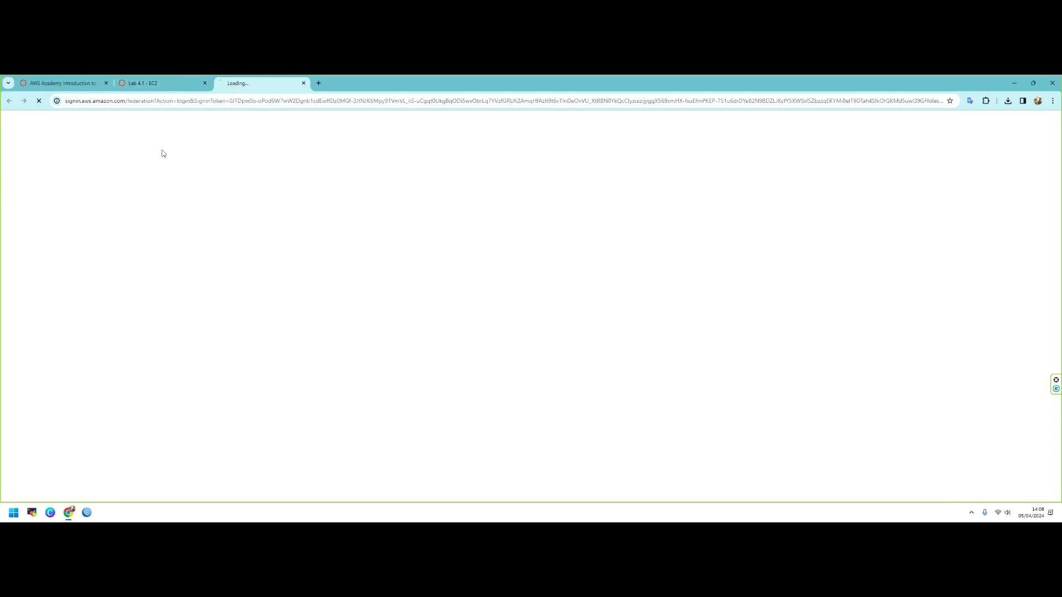
Move the loading AWS console tab into its own window on the right half.
click(175, 86)
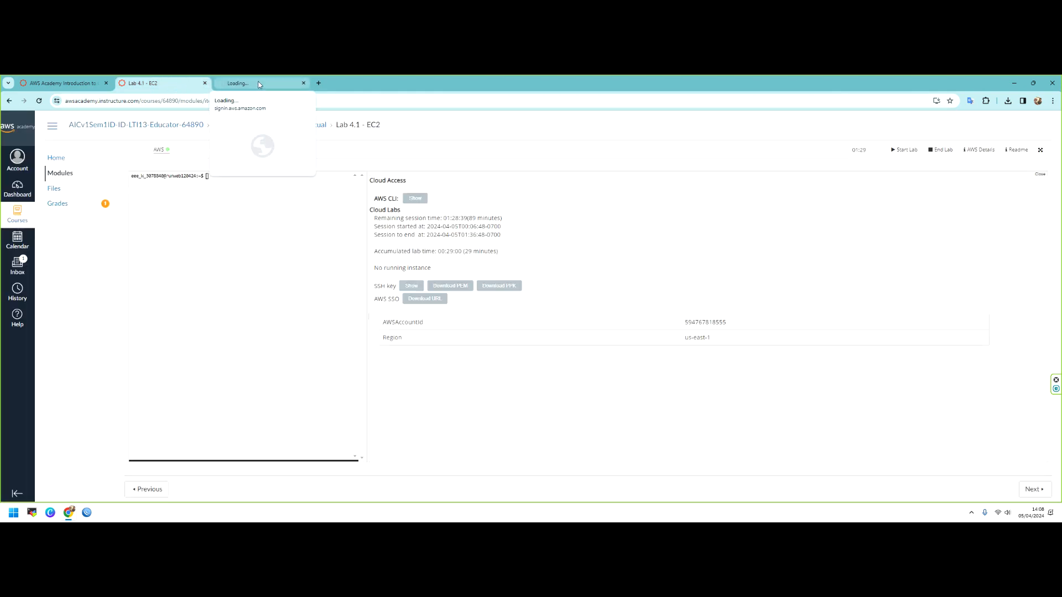
click(264, 84)
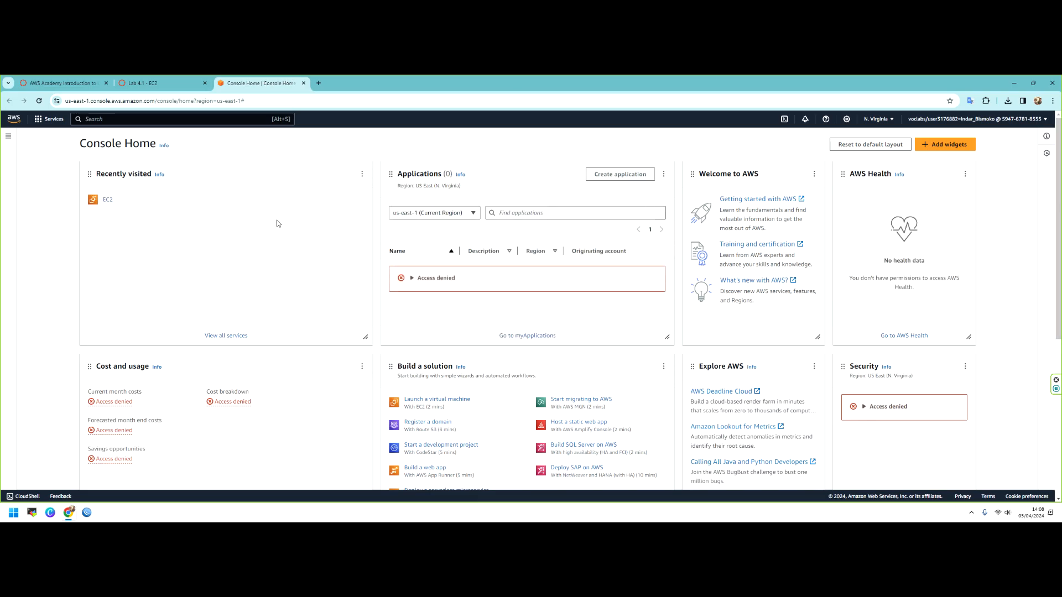
drag(274, 85, 294, 102)
key(super+Right)
Snap the Lab 4.1 window left, show the Readme, and narrow the terminal pane.
click(344, 314)
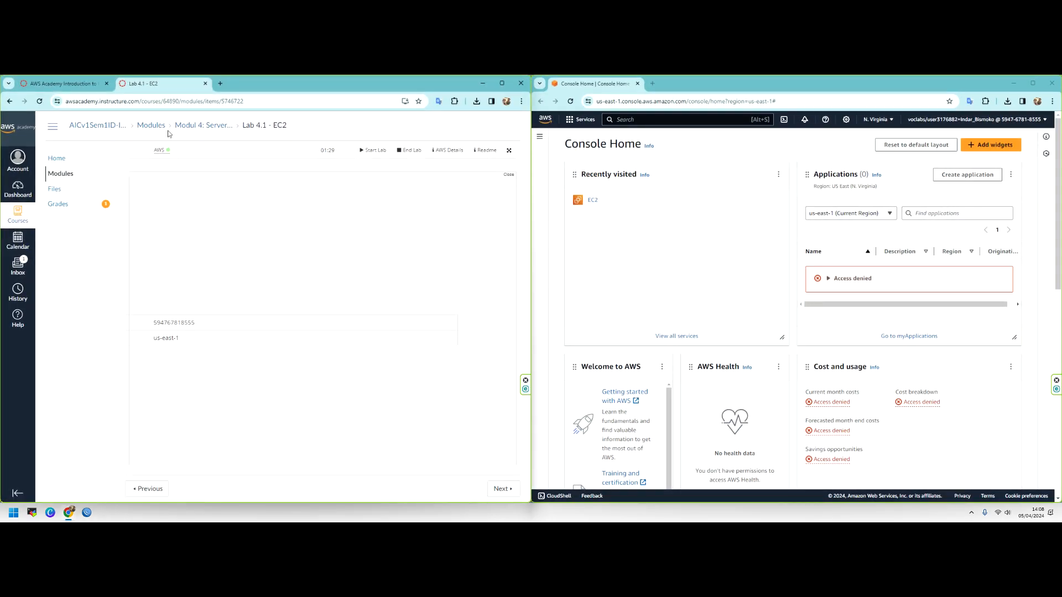
click(483, 150)
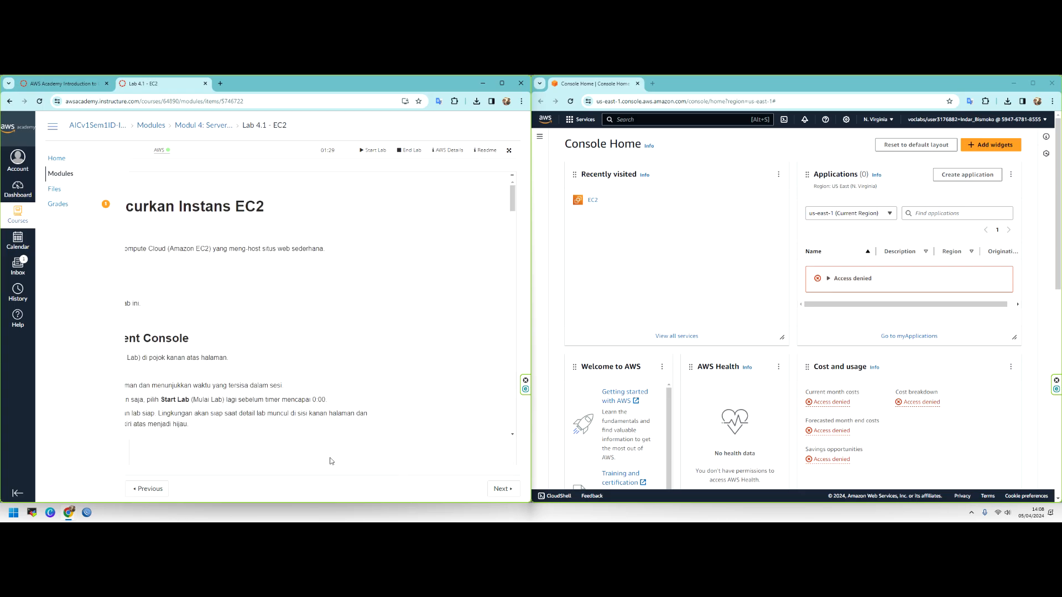
click(501, 83)
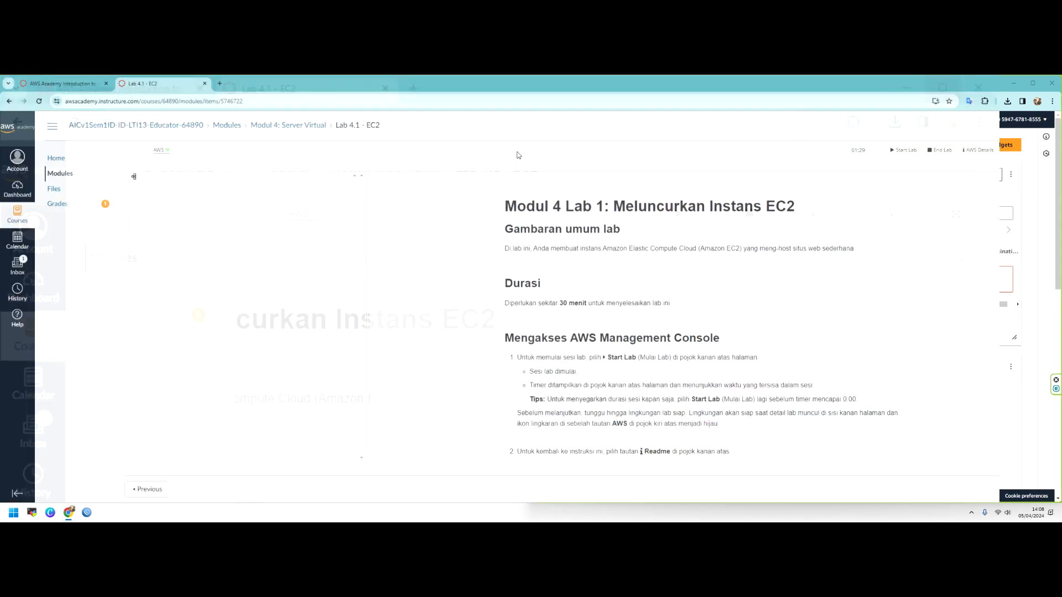
drag(368, 355, 308, 344)
drag(957, 82, 918, 87)
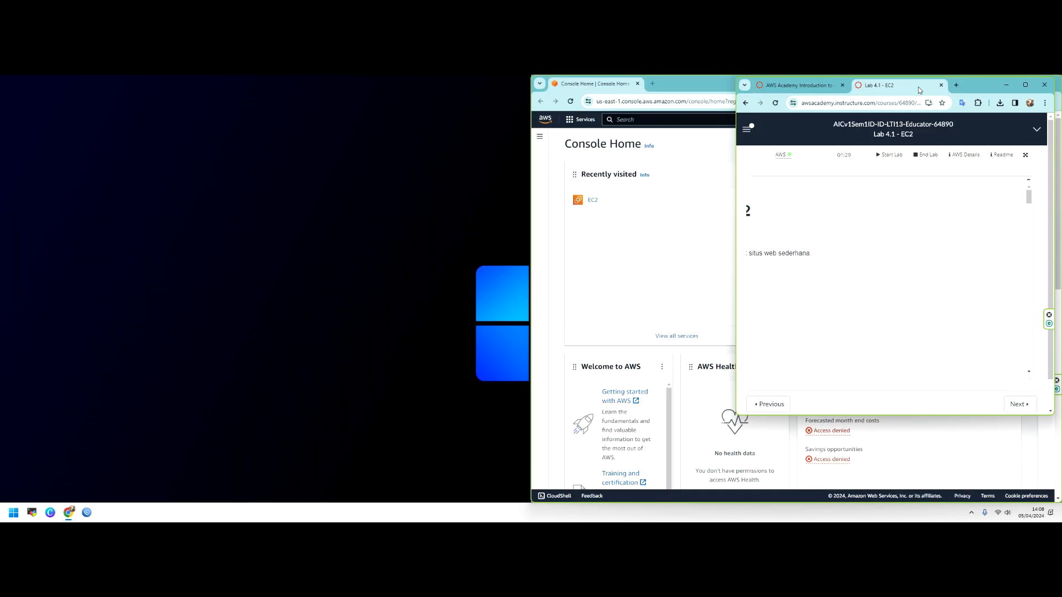
key(super+Left)
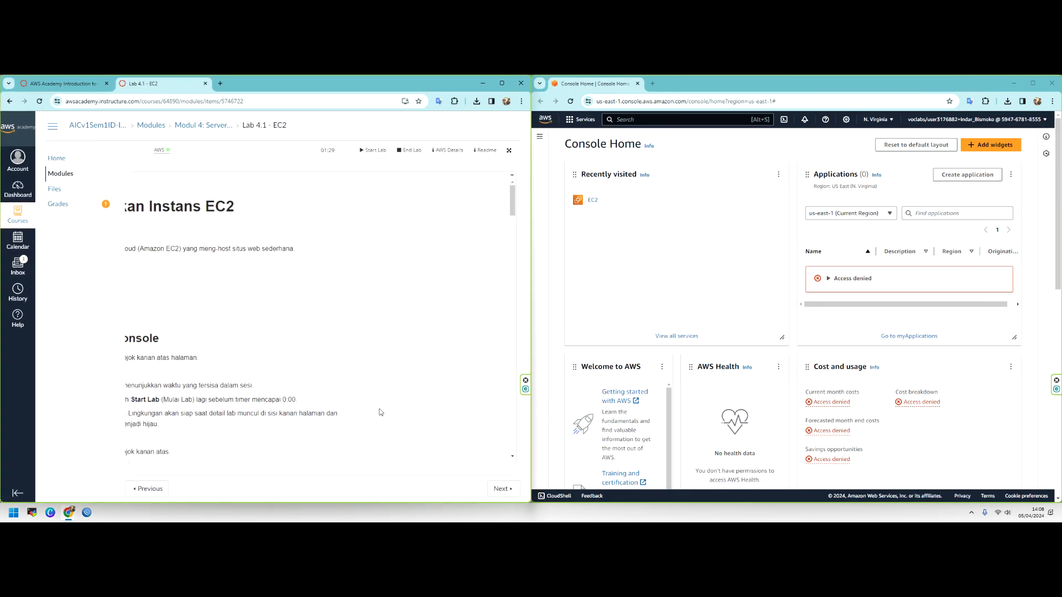
scroll(249, 411, down, 3)
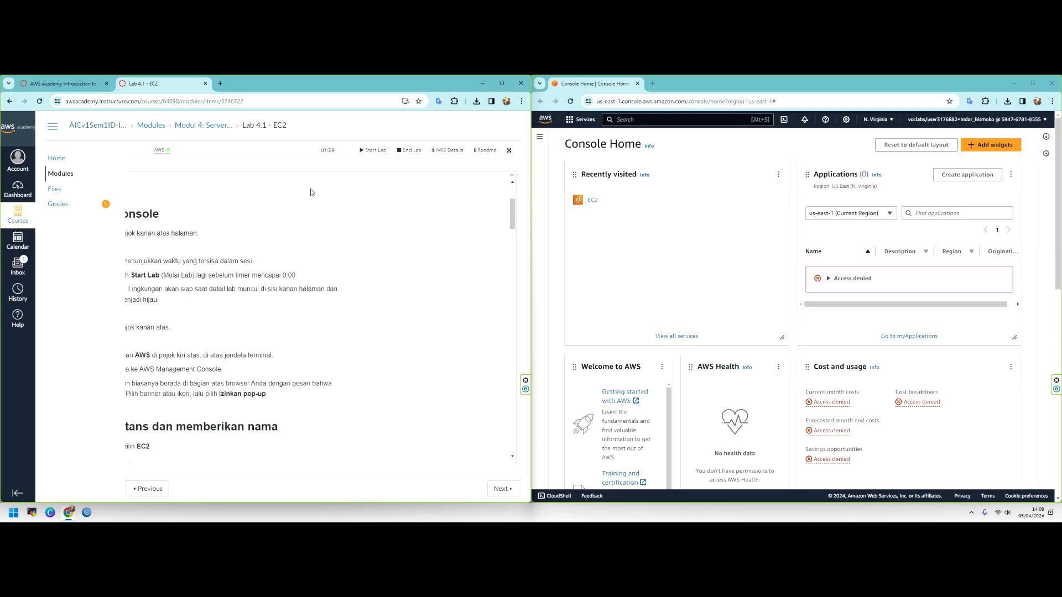
scroll(512, 201, down, 15)
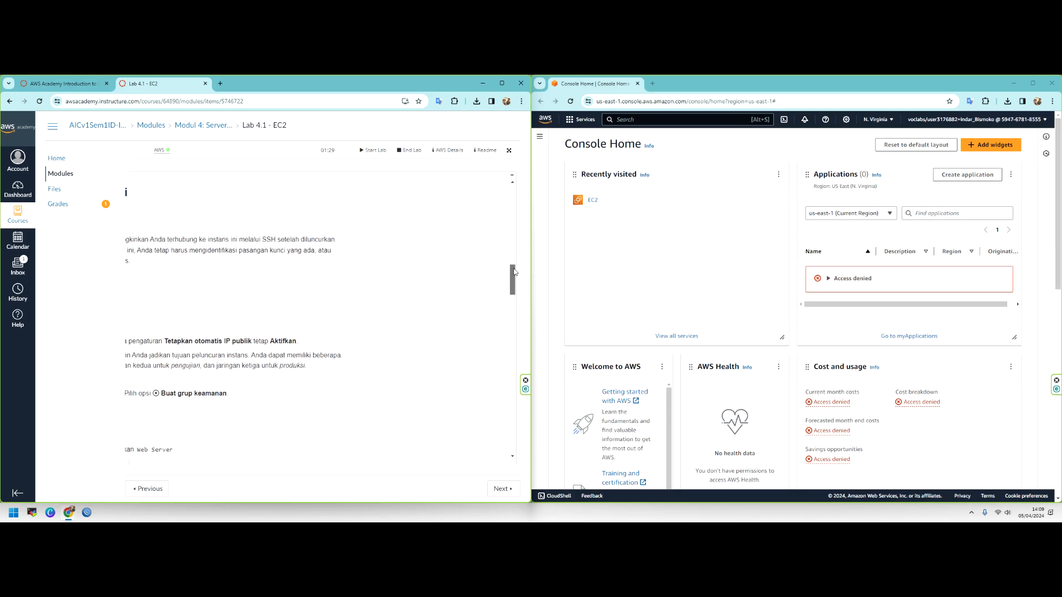
click(501, 83)
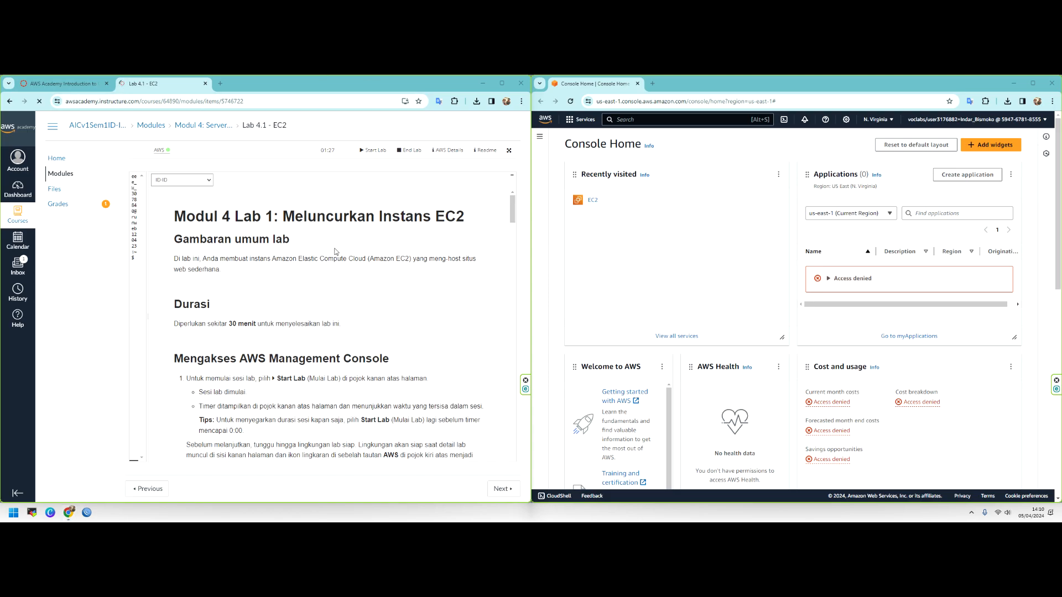
Collapse the terminal so the lab instructions fill the left pane.
scroll(337, 247, down, 2)
scroll(310, 254, up, 1)
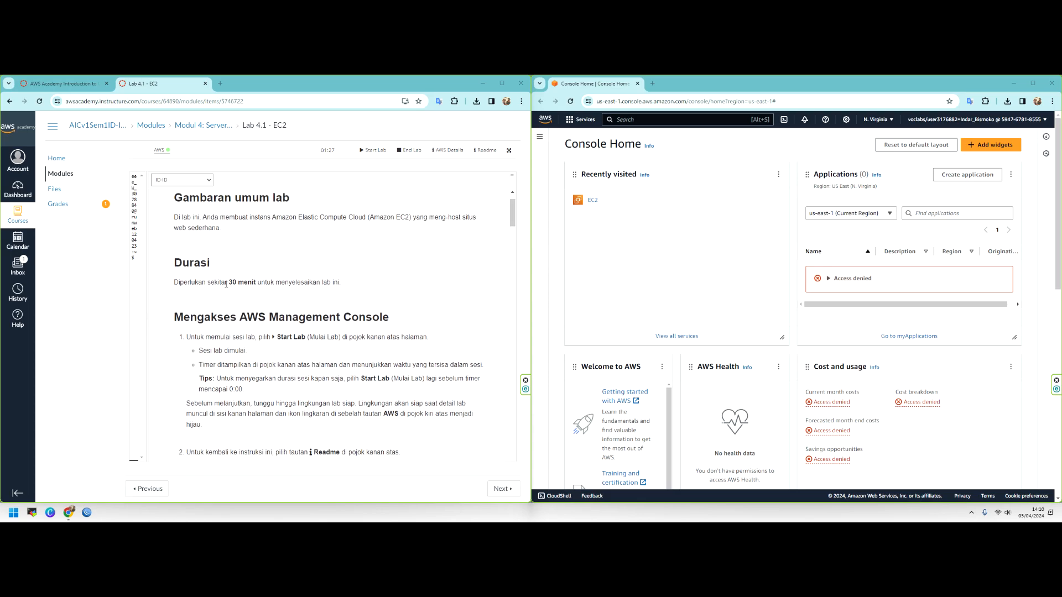
drag(225, 281, 282, 280)
scroll(348, 262, up, 1)
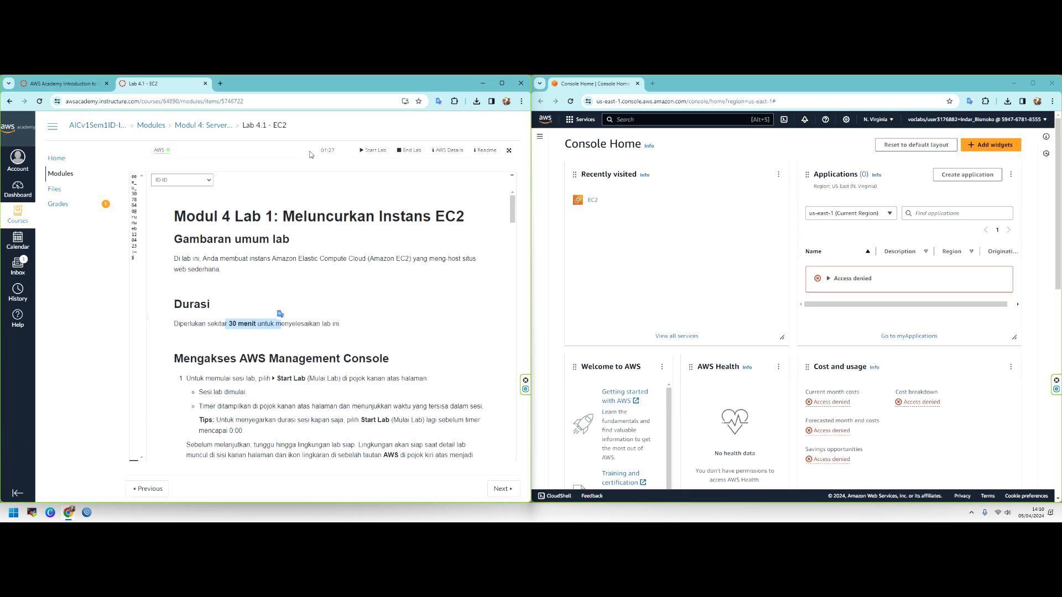
scroll(332, 276, down, 1)
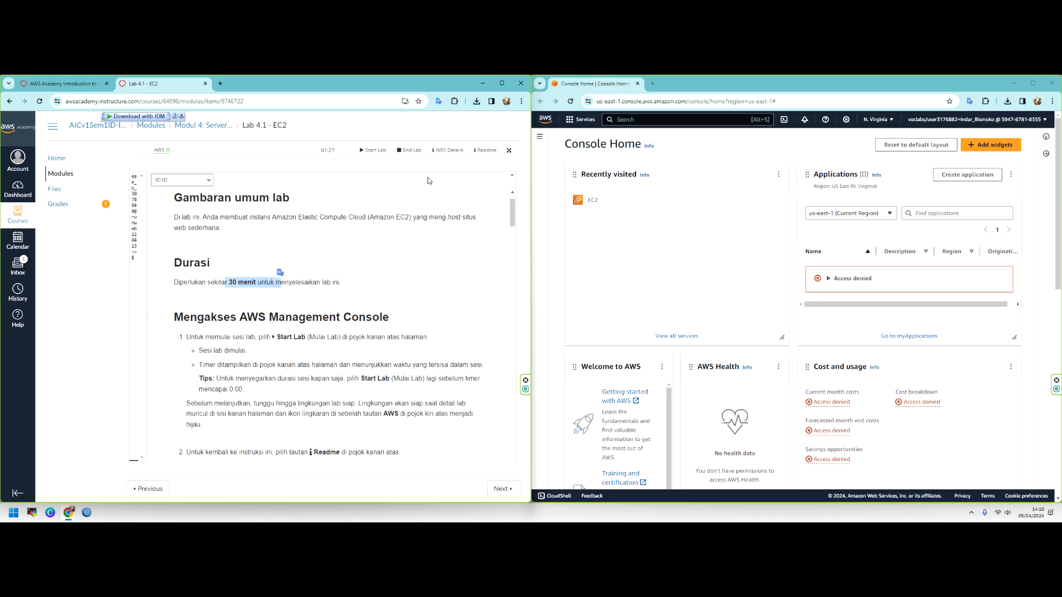
drag(326, 339, 186, 337)
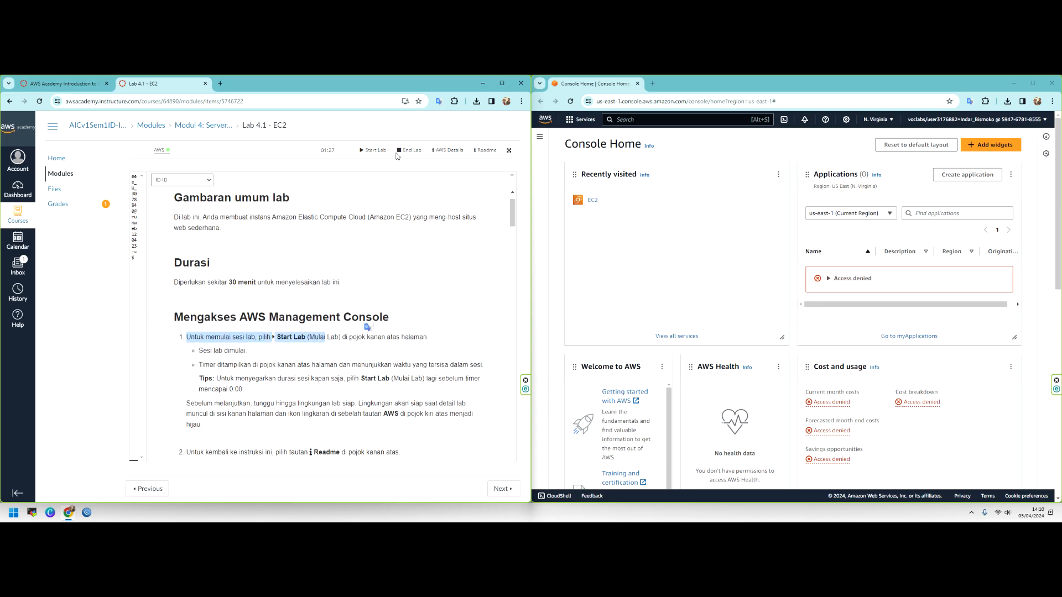
scroll(271, 323, down, 1)
click(233, 309)
scroll(248, 283, up, 2)
mouse_move(149, 280)
mouse_down()
mouse_move(288, 277)
mouse_move(134, 274)
mouse_up()
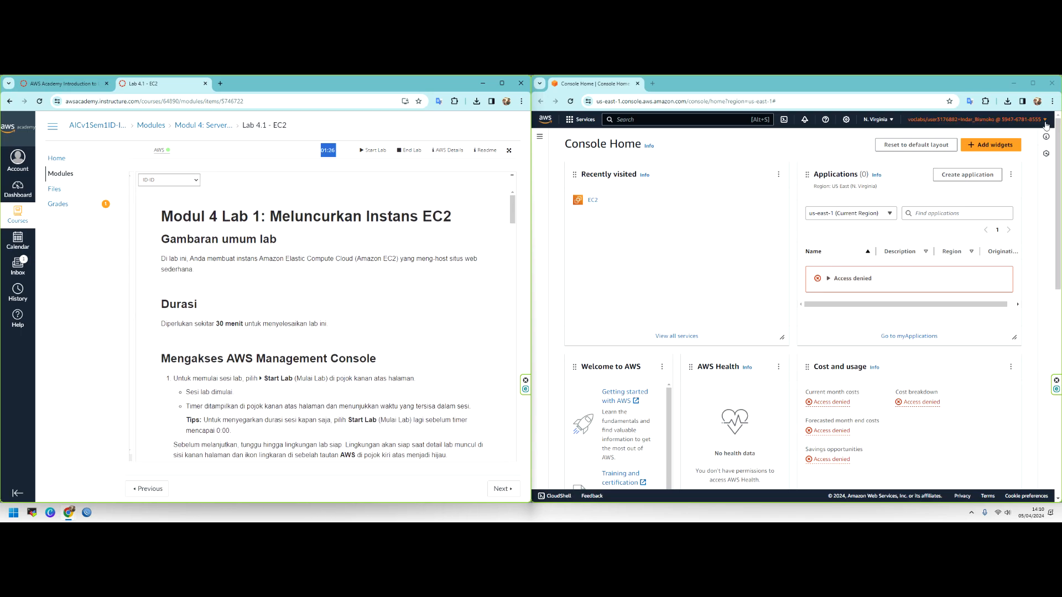
Scroll the instructions to Tugas 1 and bring up the console's Services menu.
scroll(360, 288, down, 2)
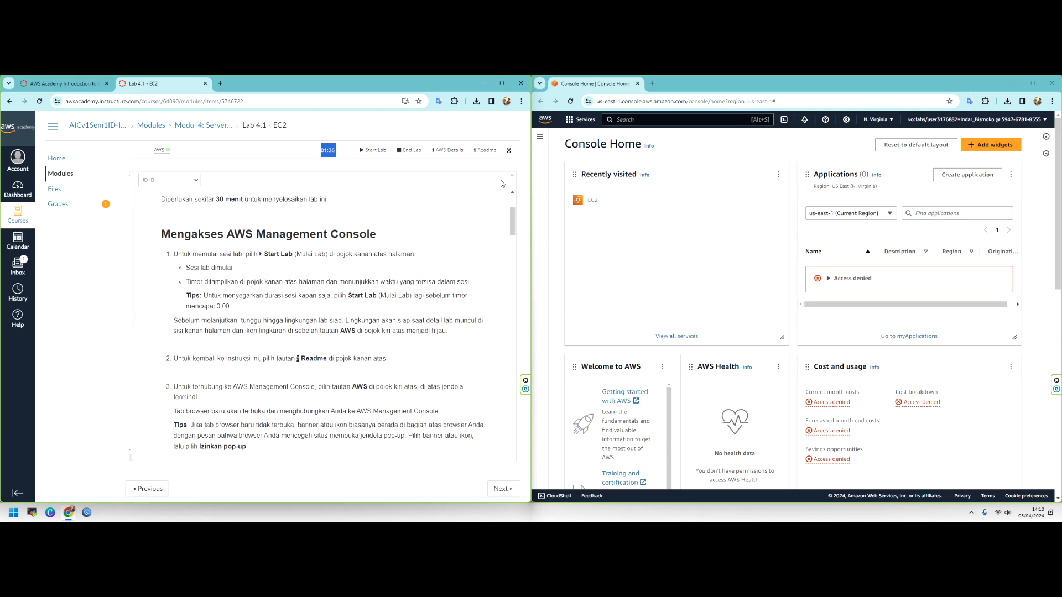
scroll(237, 372, down, 1)
scroll(236, 371, down, 4)
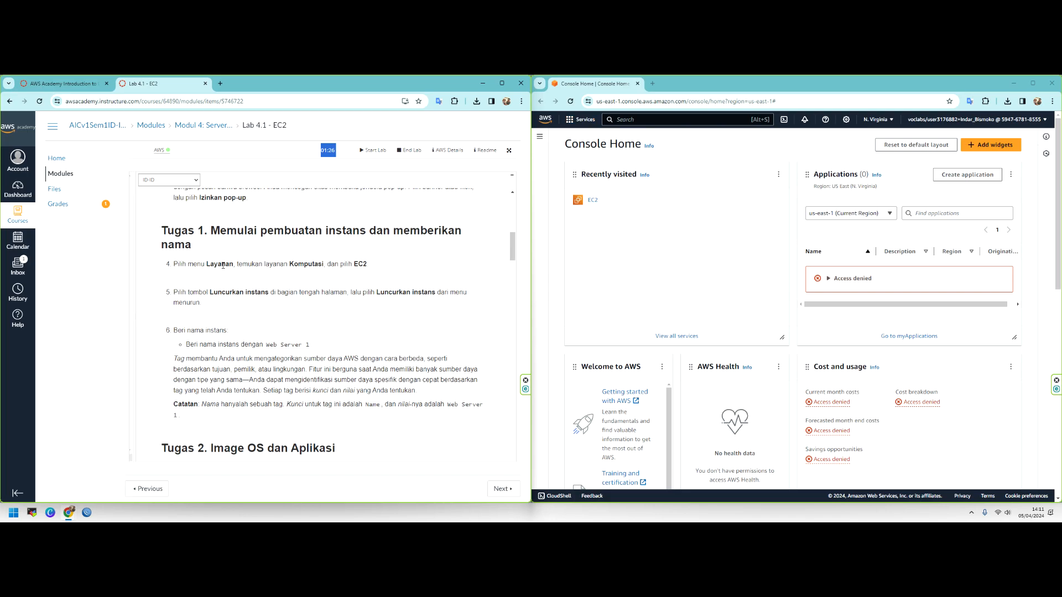
click(583, 120)
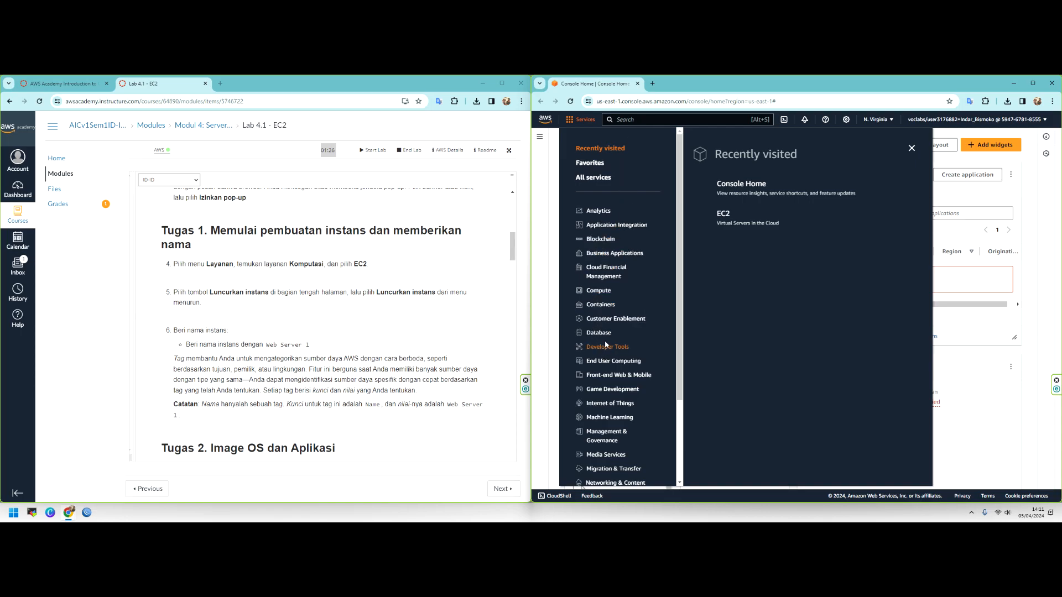
Search the console for EC2 and star it as a favourite service.
click(602, 293)
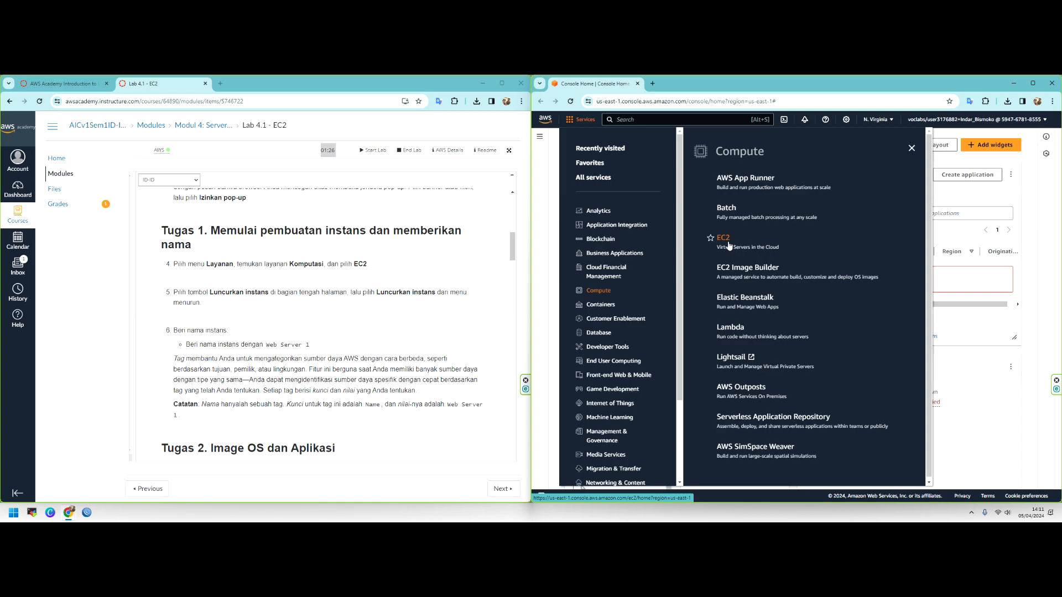
click(640, 120)
text(E)
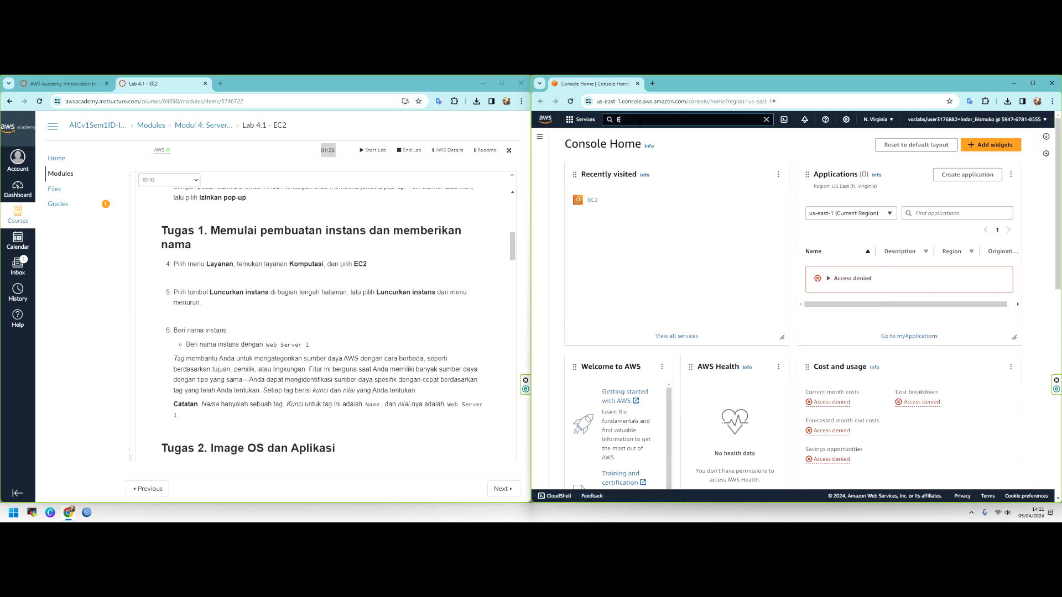
text(C2)
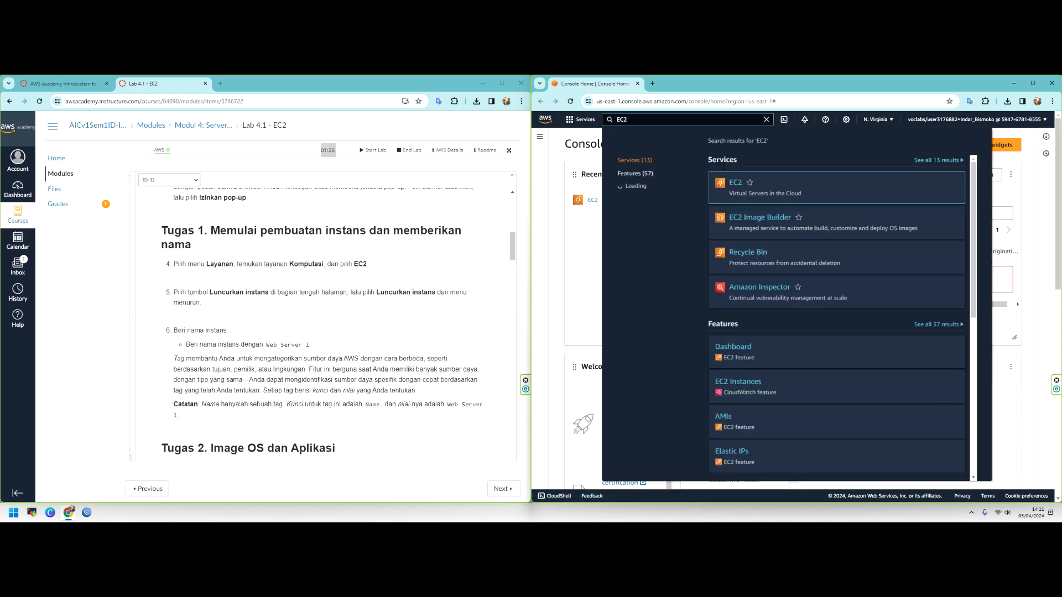
click(750, 183)
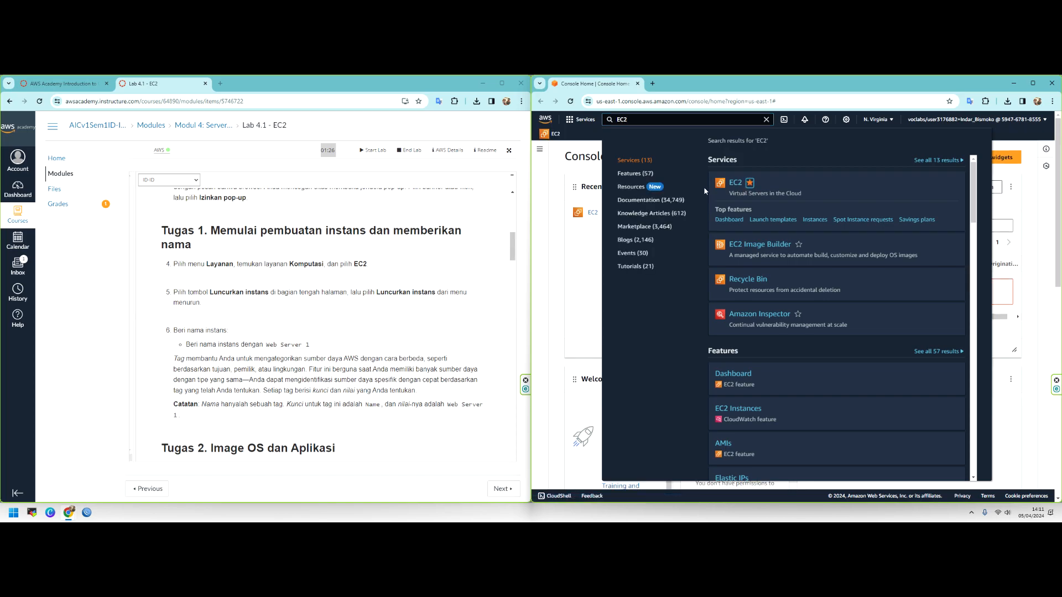
click(587, 174)
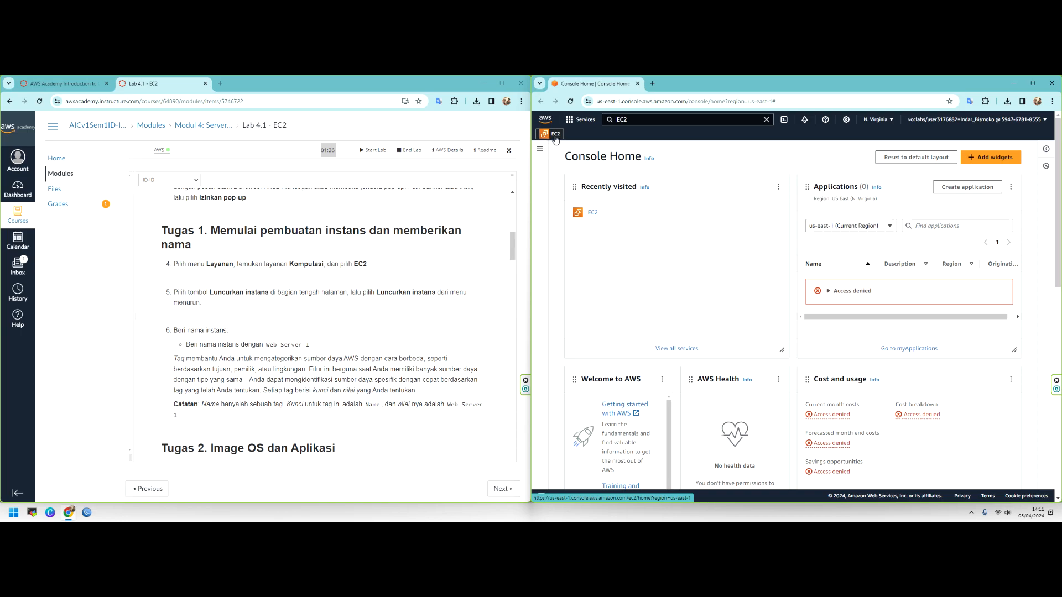
click(643, 119)
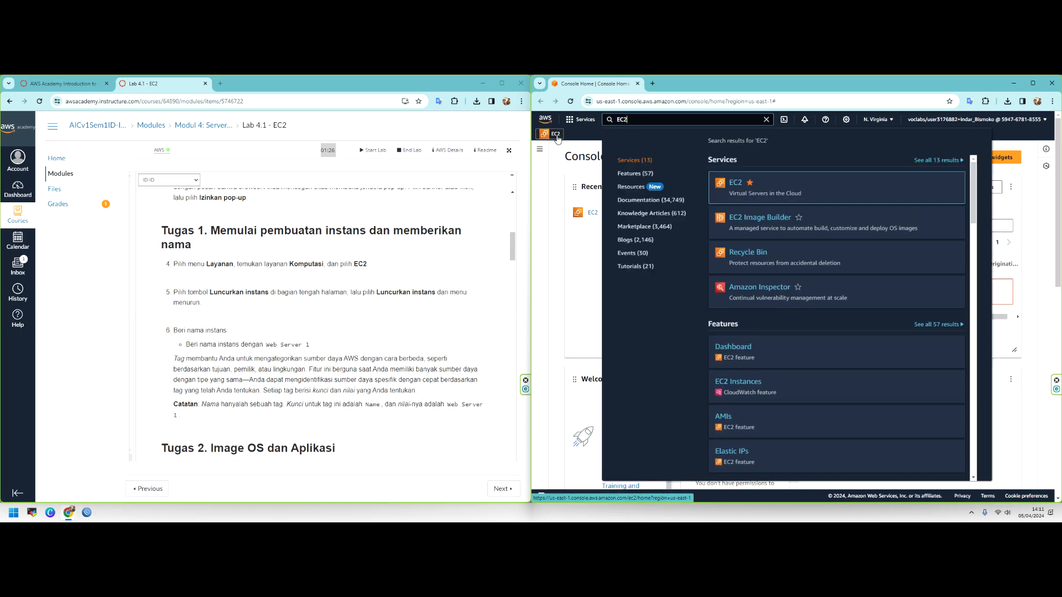
click(595, 233)
click(591, 214)
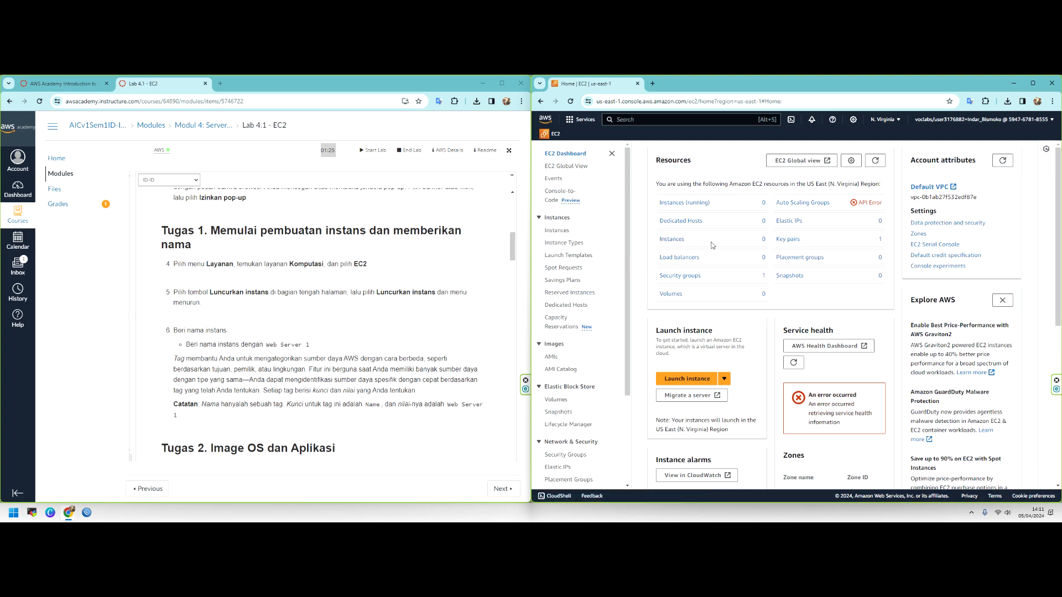
click(702, 203)
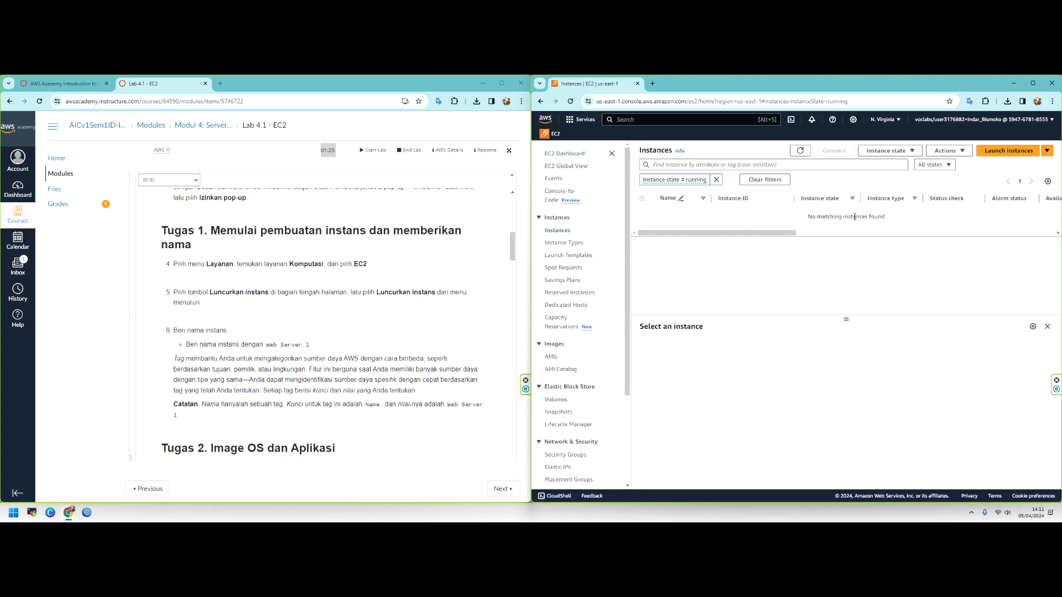
click(716, 180)
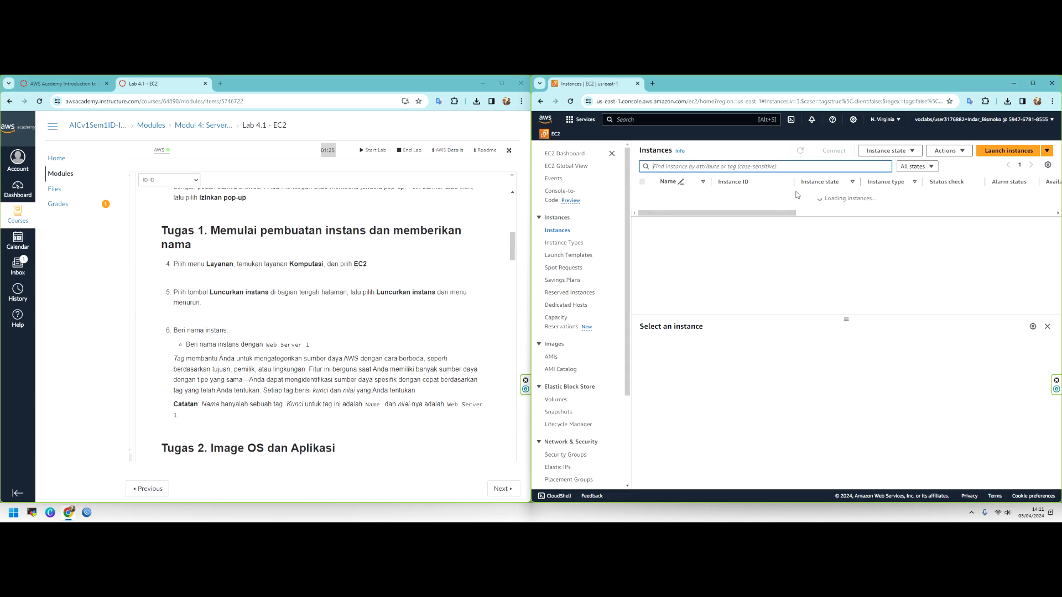
click(579, 155)
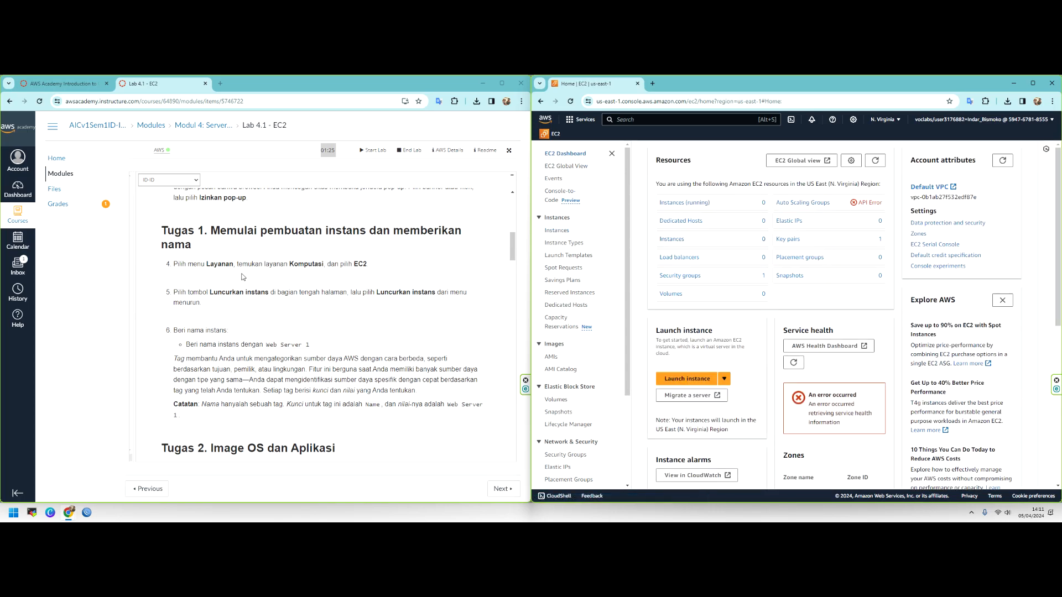
drag(210, 294, 278, 295)
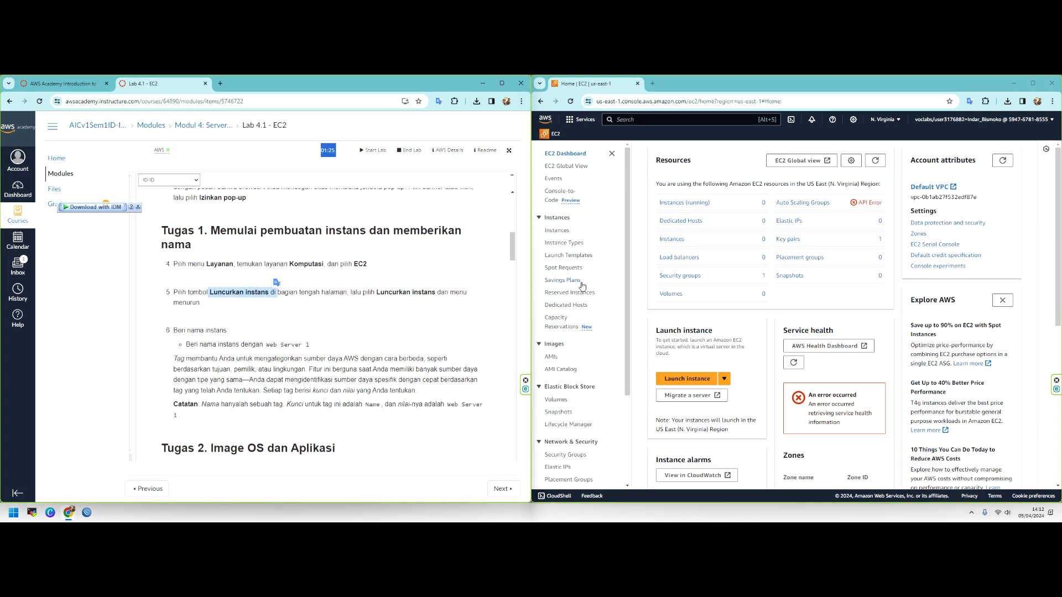
scroll(693, 379, down, 2)
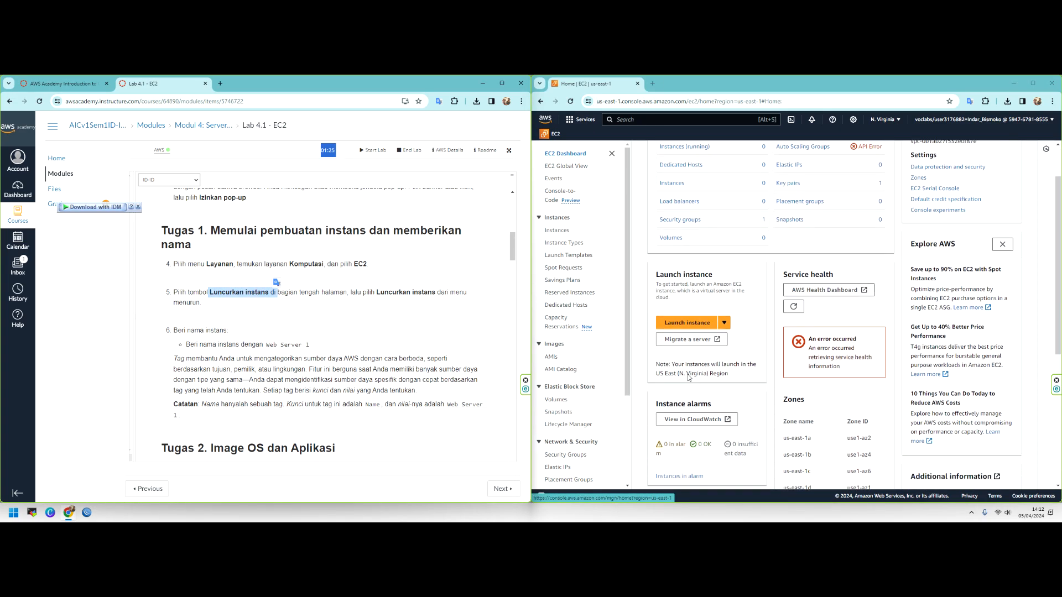
Begin a new instance launch and enter the name Web Server 1.
click(697, 300)
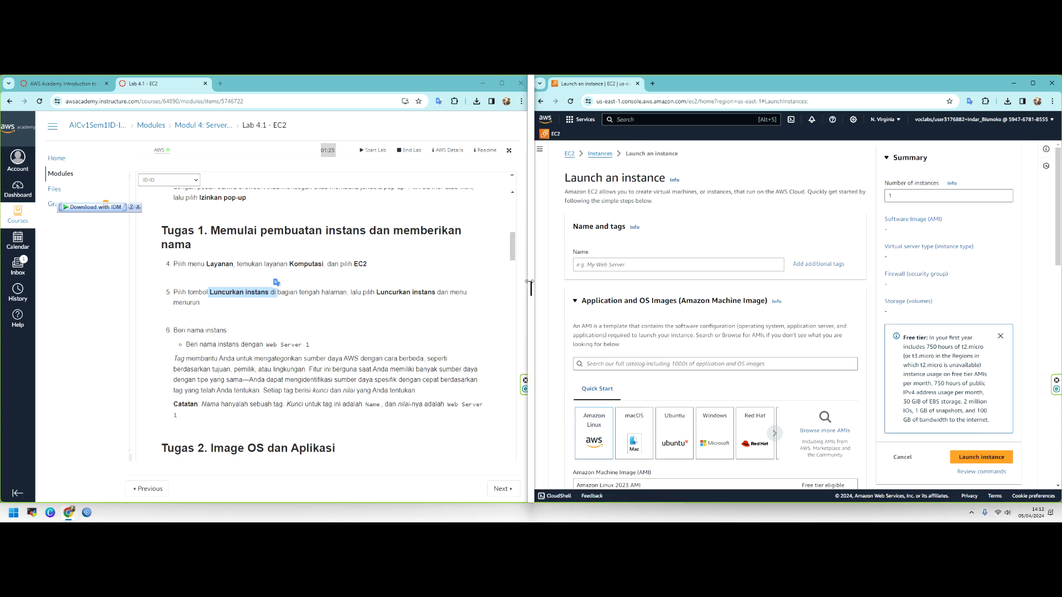
drag(530, 281, 497, 281)
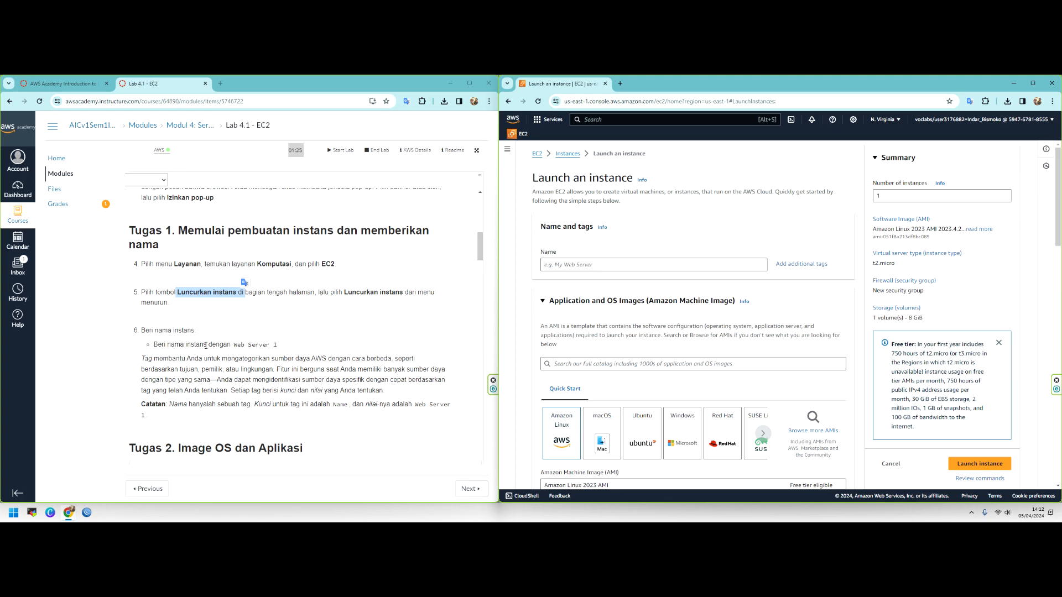
click(612, 263)
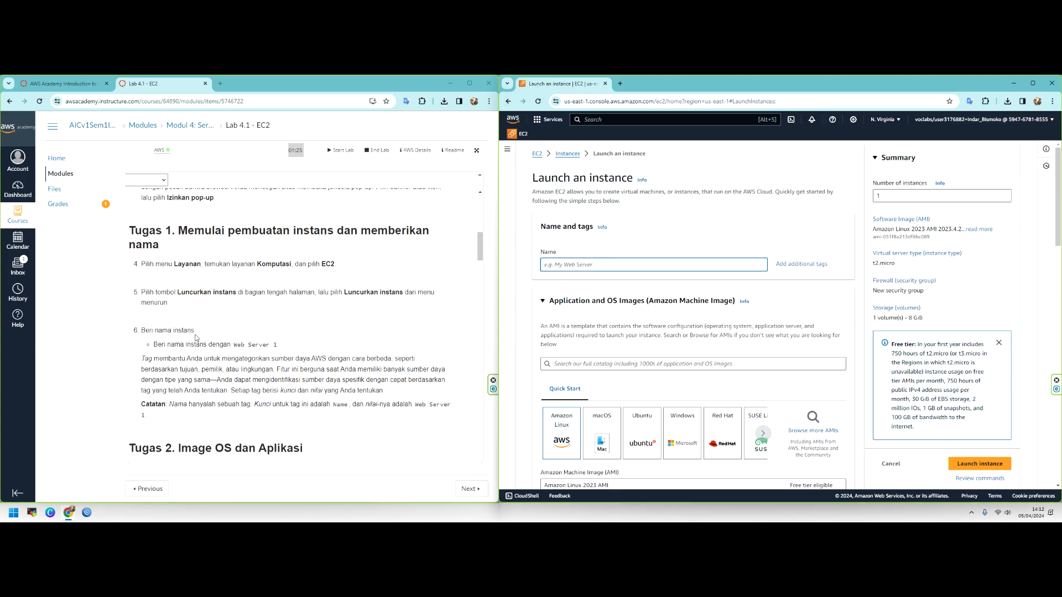
text(Web Server 1)
drag(251, 359, 352, 360)
drag(170, 404, 251, 404)
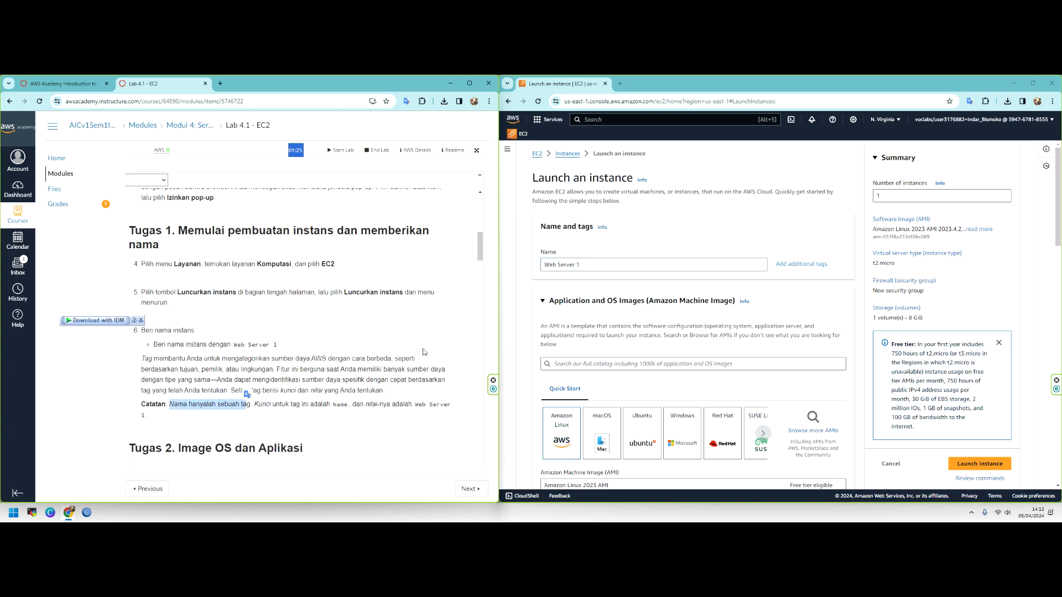
click(197, 369)
drag(187, 360, 408, 358)
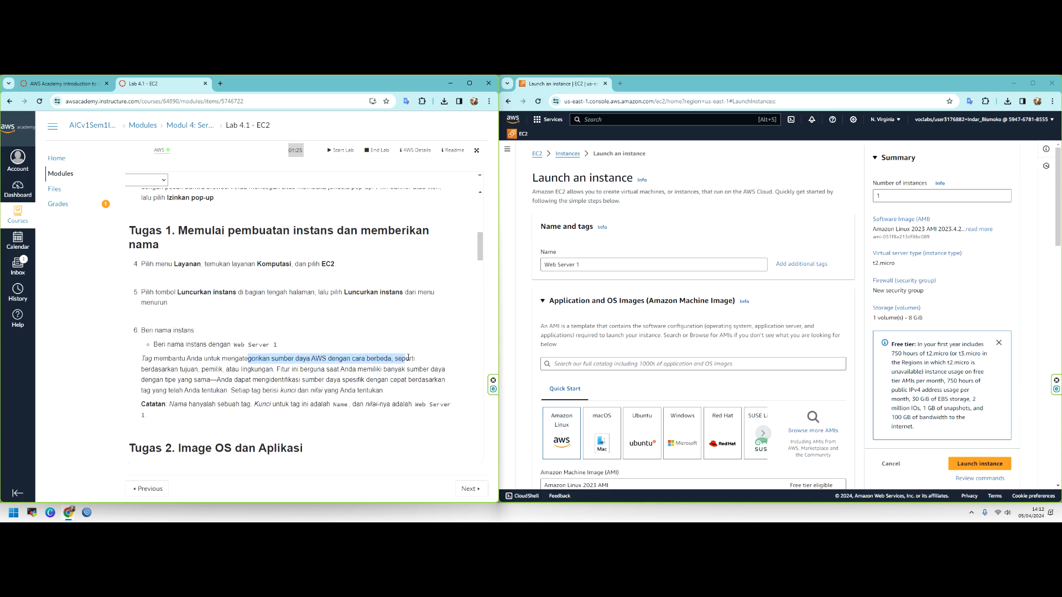
drag(210, 373, 301, 373)
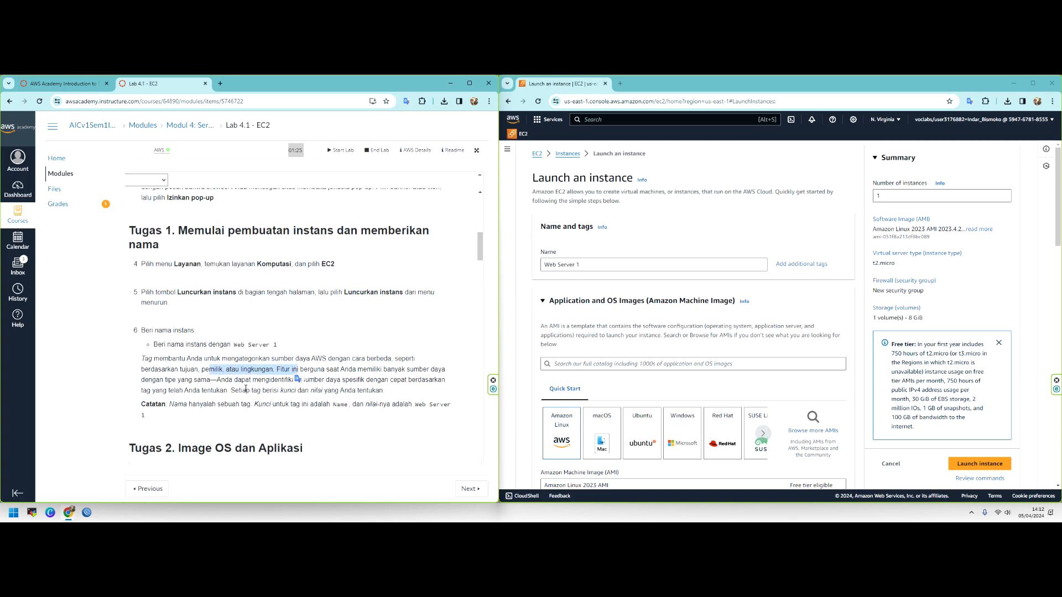
click(256, 381)
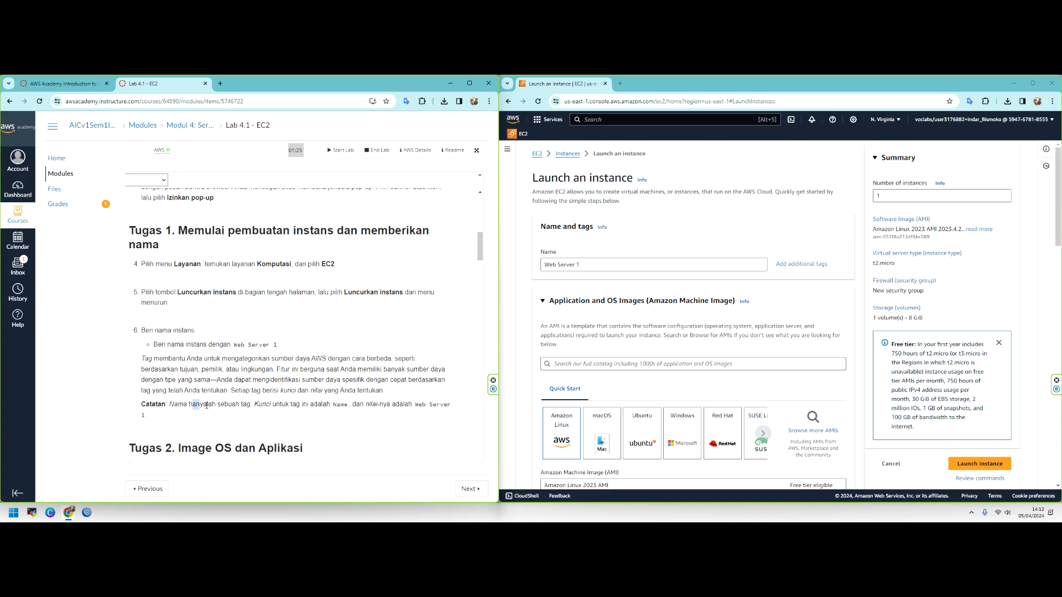
drag(201, 405, 220, 405)
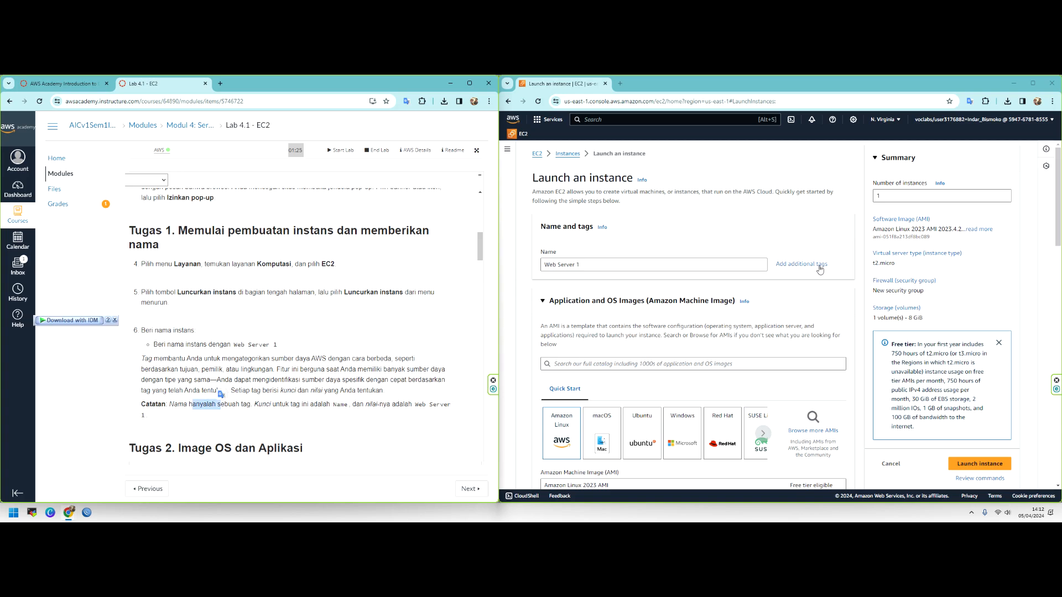
Add a second tag with key Owner and the user's name as its value.
click(802, 264)
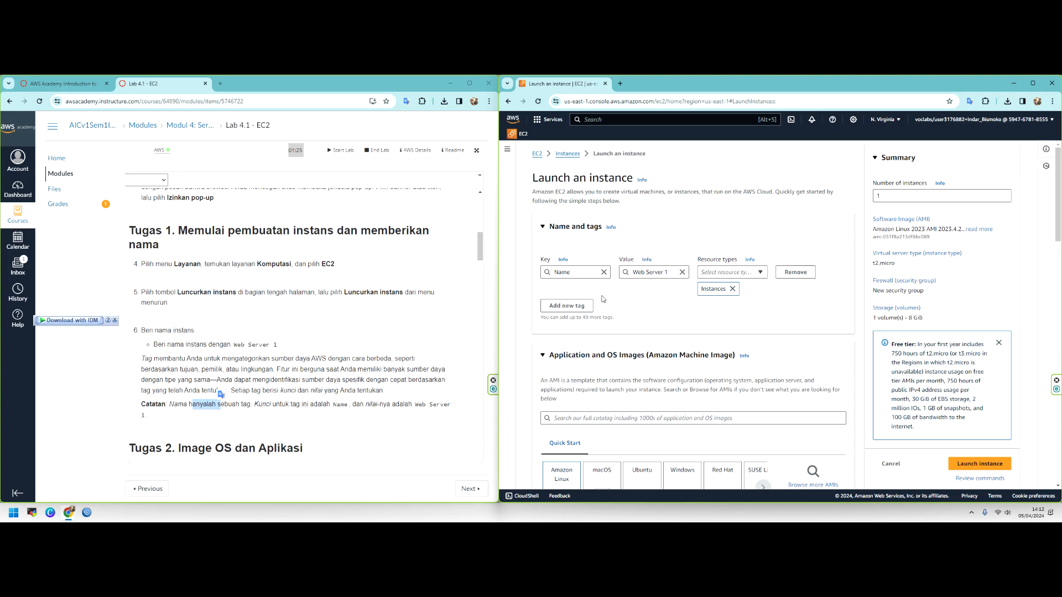
click(566, 306)
click(560, 327)
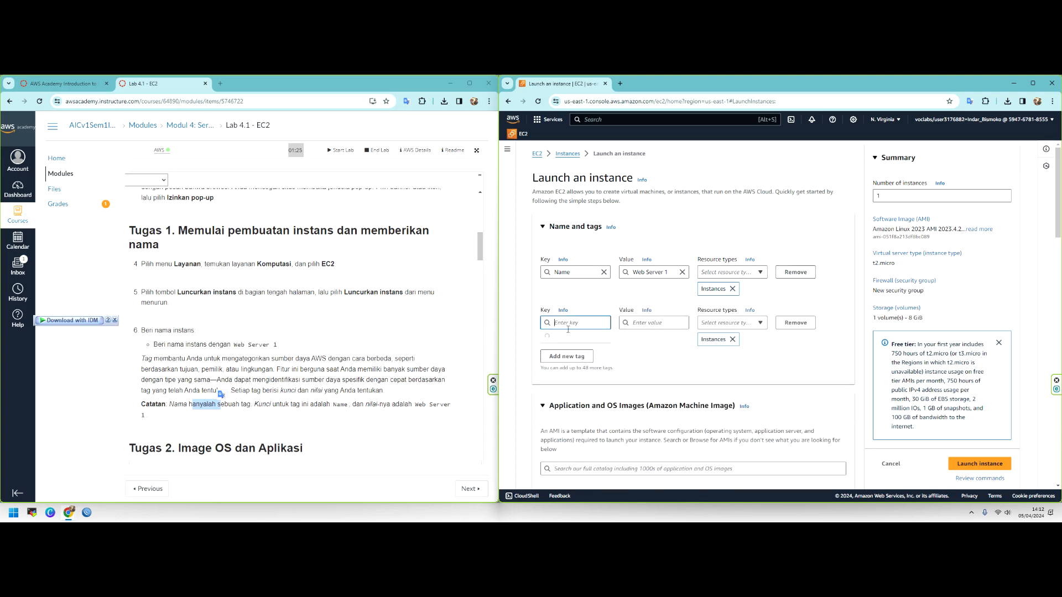
text(Owner)
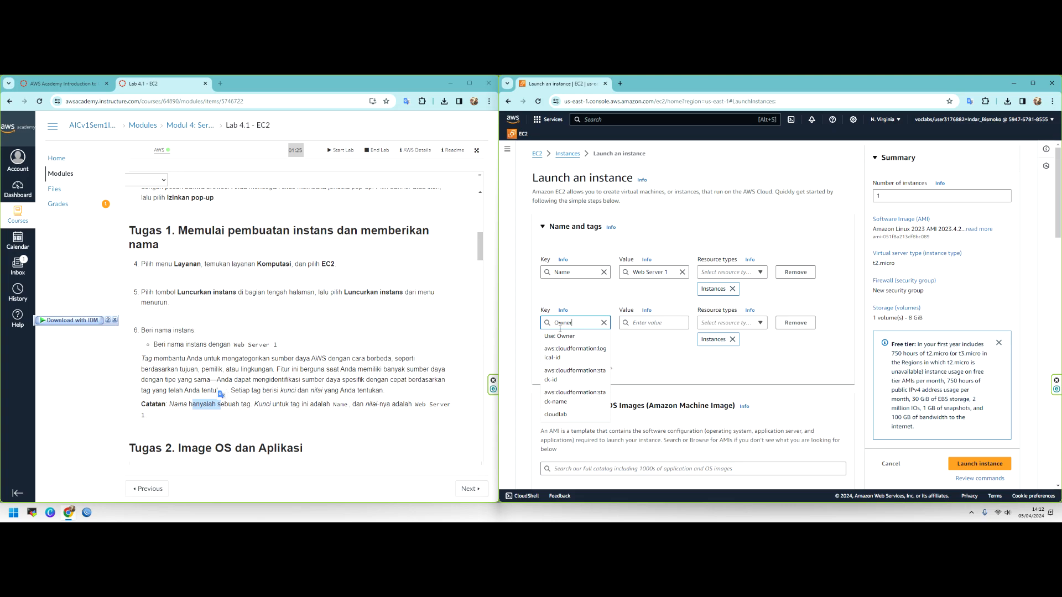
click(654, 325)
text(Indar Bismoko)
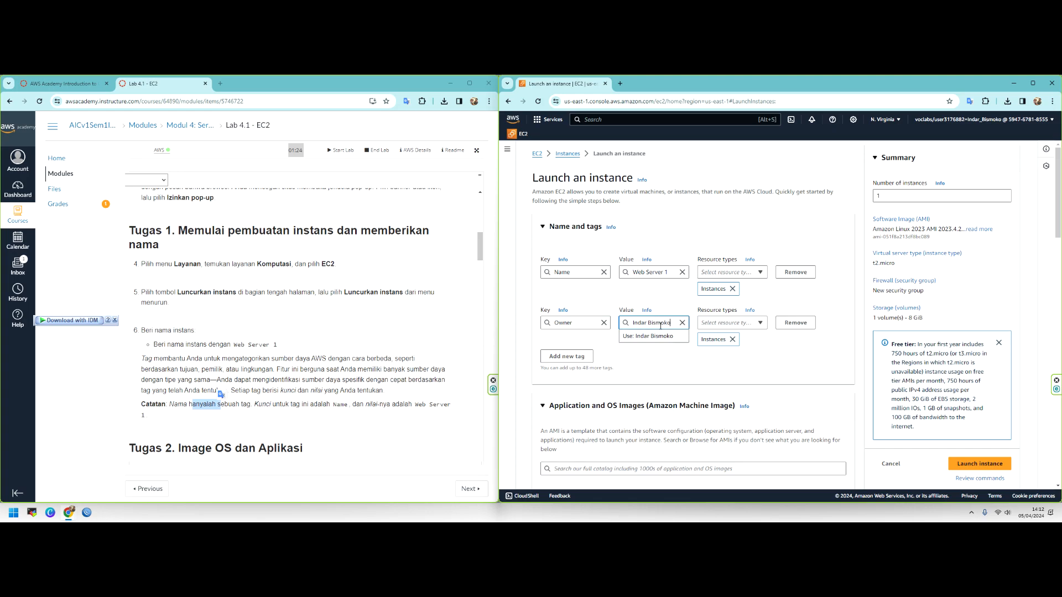
scroll(553, 364, down, 2)
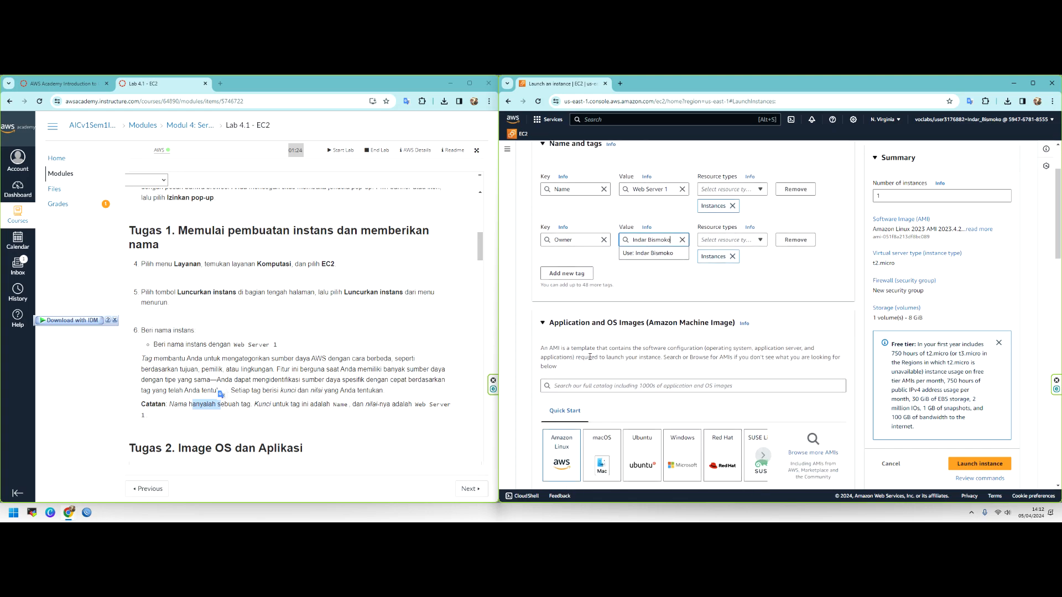
scroll(589, 357, down, 1)
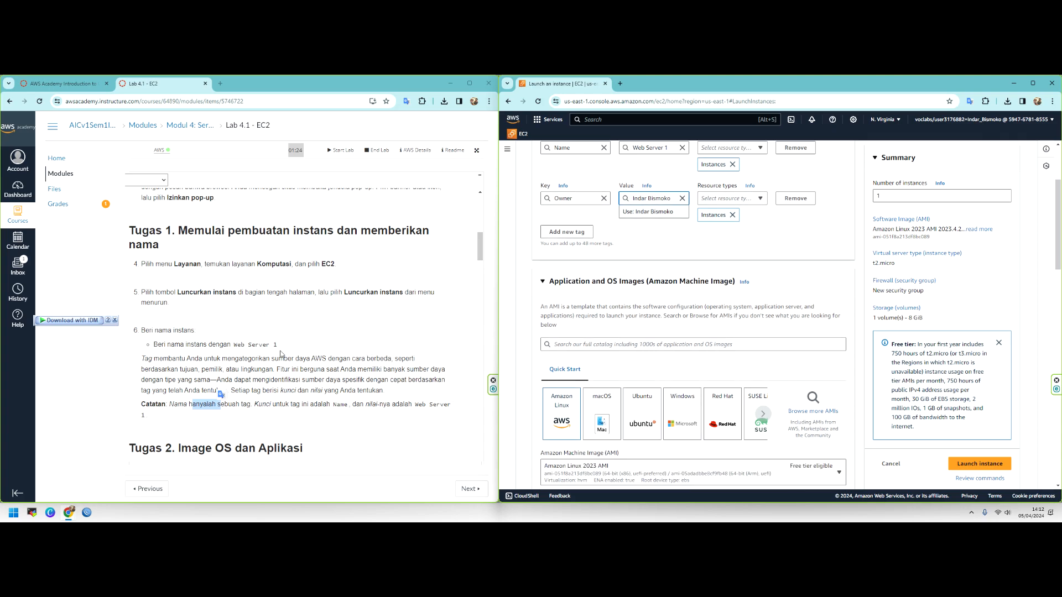
scroll(255, 327, down, 3)
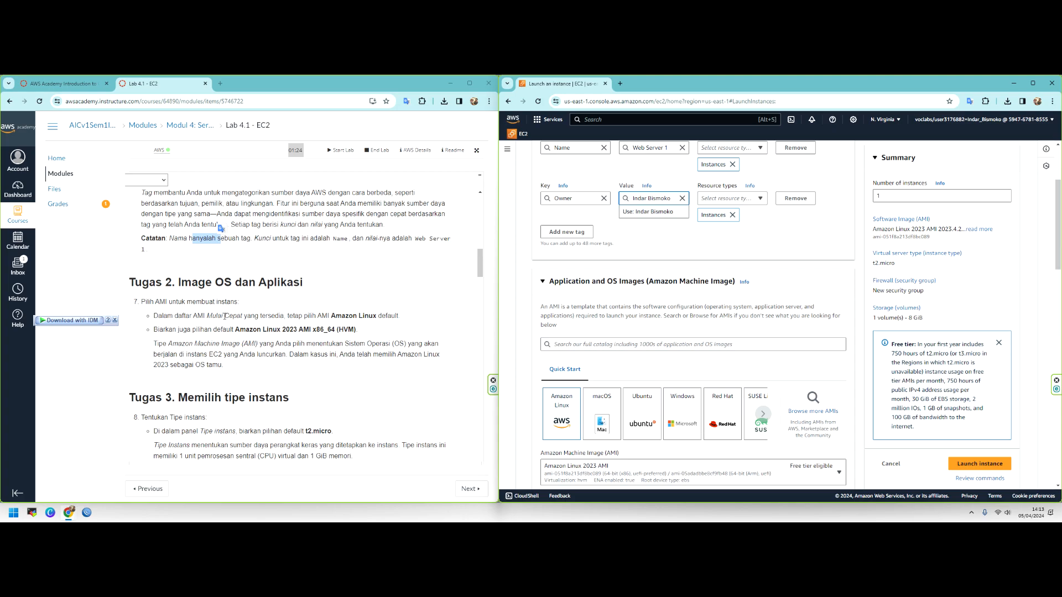
Browse the full AMI catalogue and select the Amazon Linux 2023 image.
double_click(220, 315)
drag(228, 316, 611, 284)
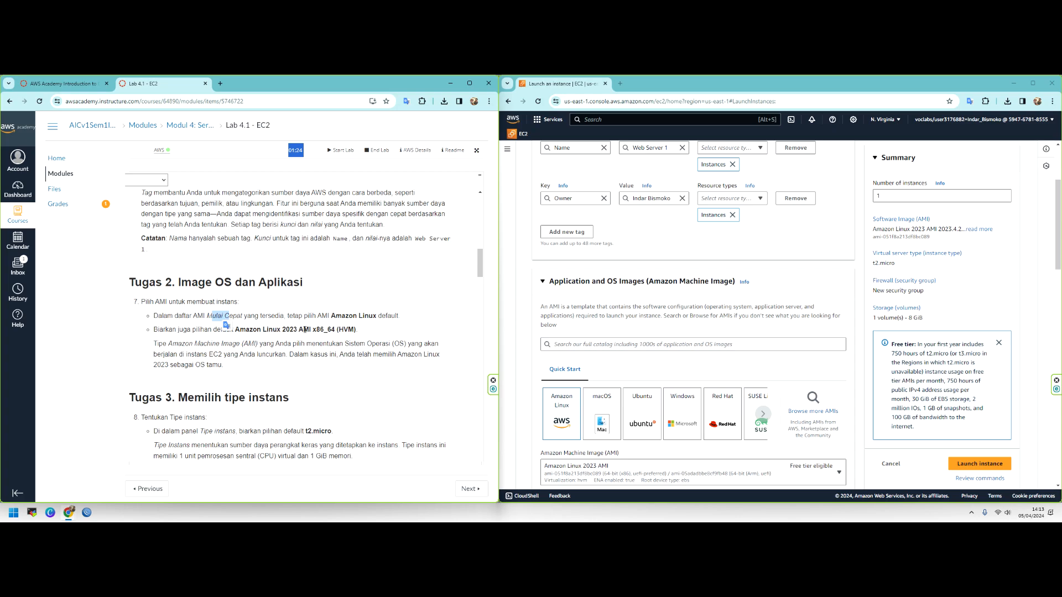
scroll(615, 415, down, 3)
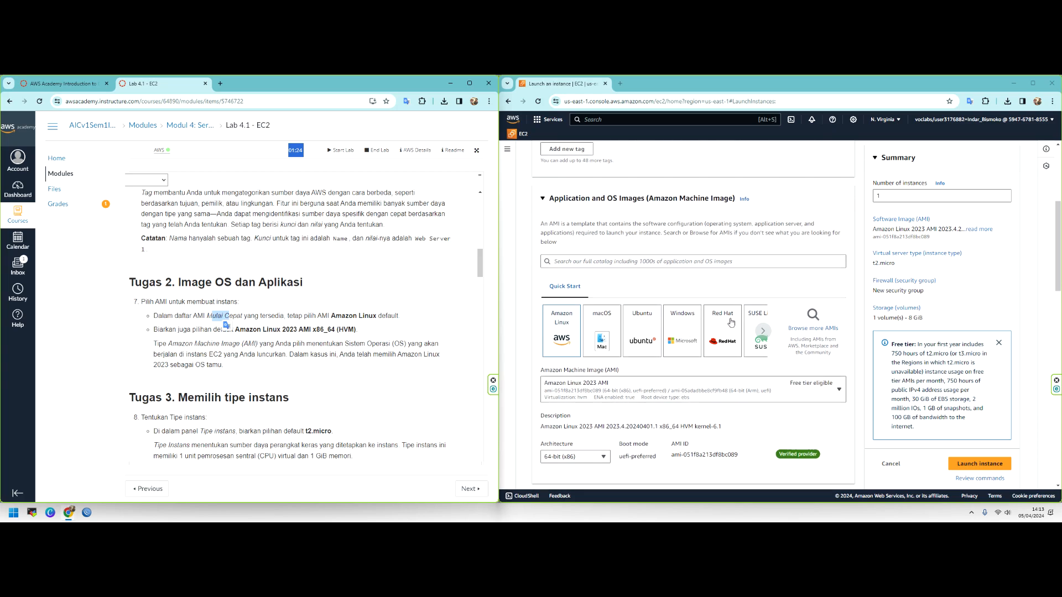
click(762, 330)
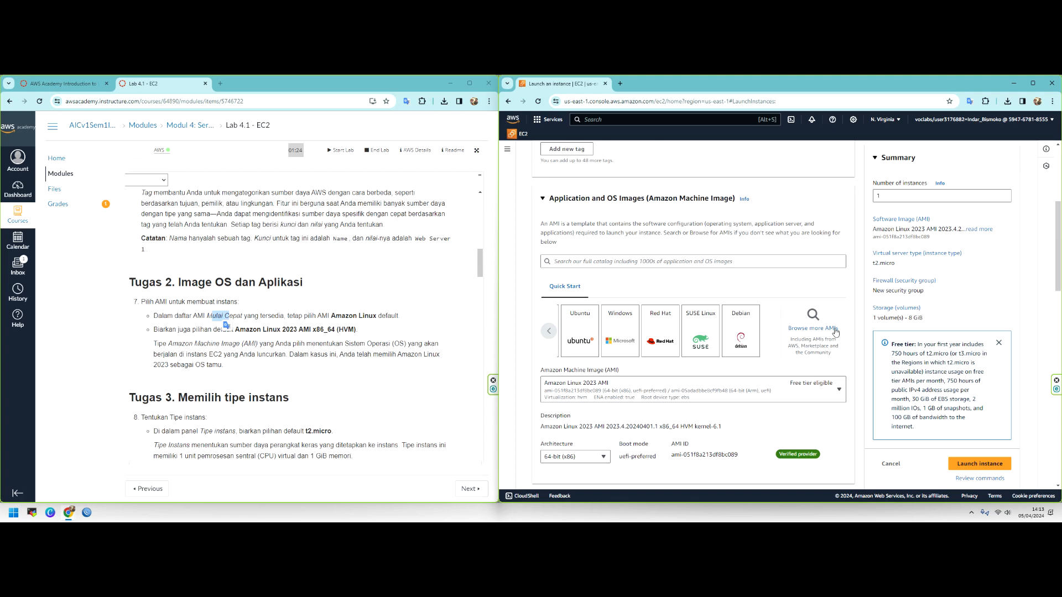
click(818, 315)
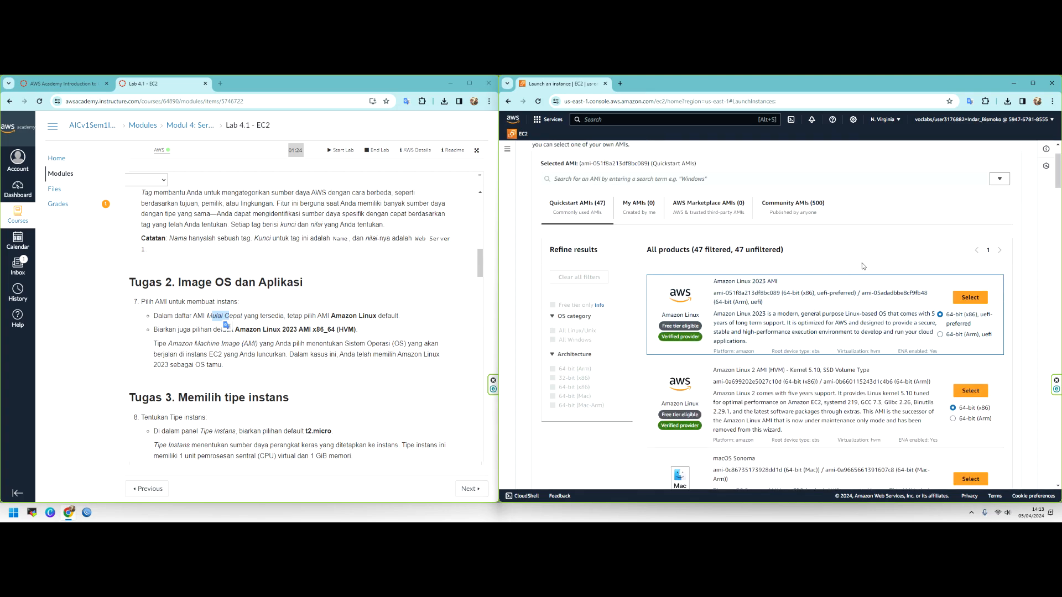
scroll(739, 284, down, 4)
scroll(739, 284, up, 4)
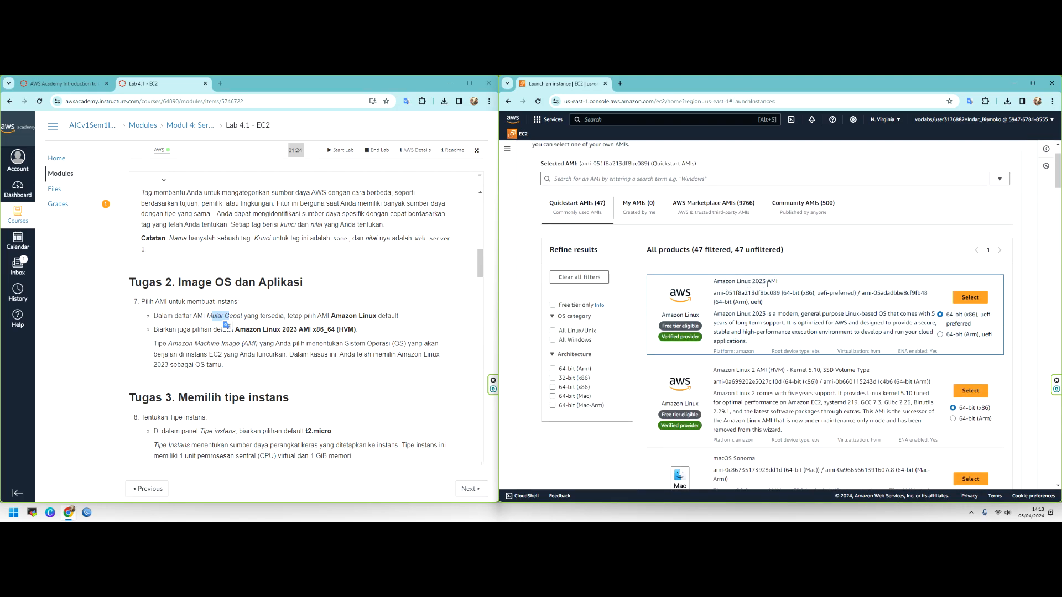
click(972, 297)
click(964, 304)
In the Quick Start tiles, switch from macOS back to Amazon Linux 2023 (64-bit x86).
scroll(663, 303, up, 8)
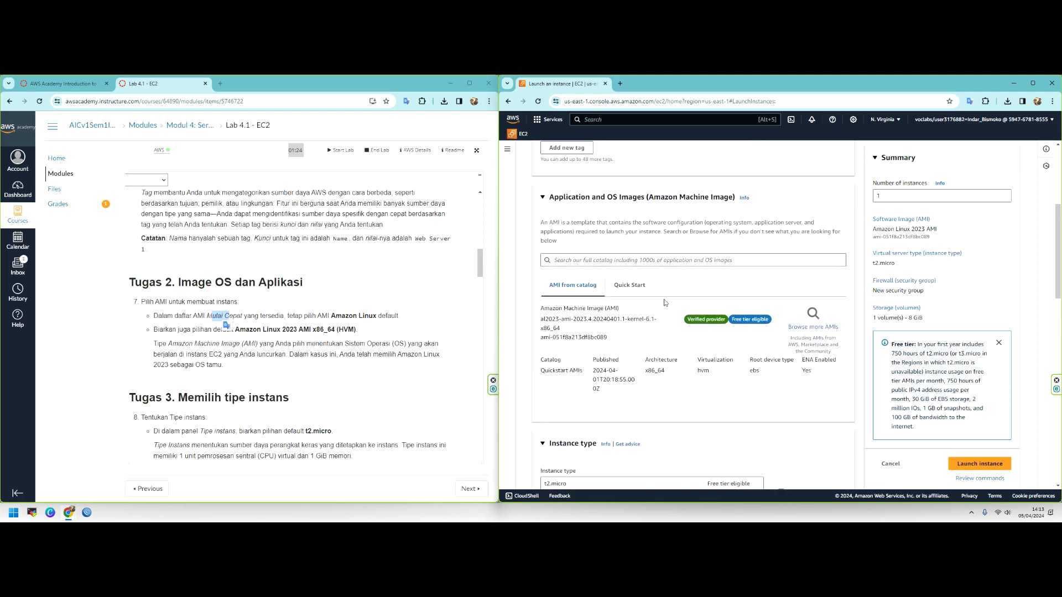
scroll(665, 303, down, 2)
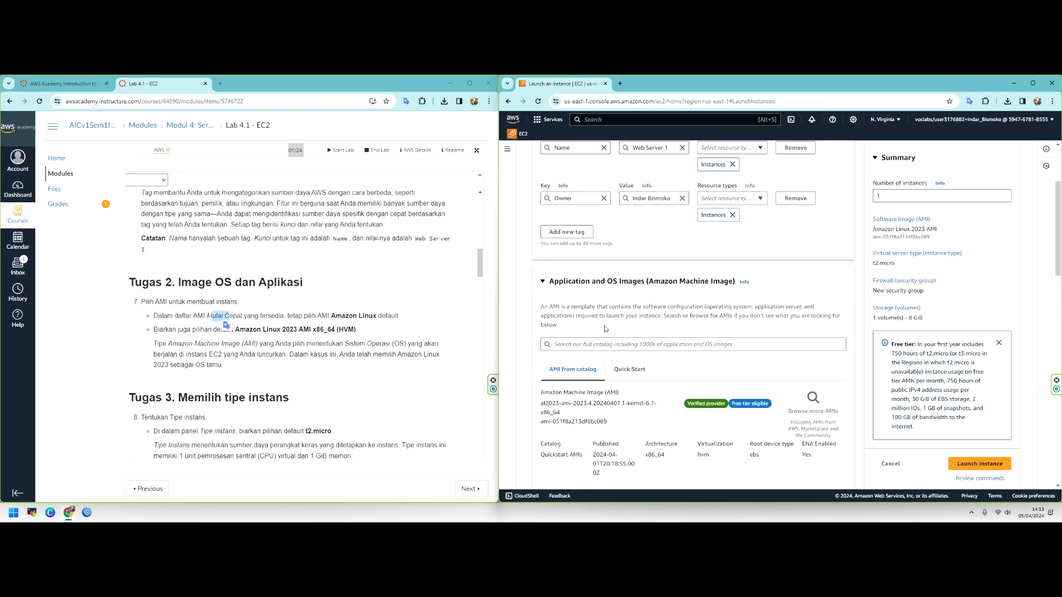
scroll(604, 326, down, 2)
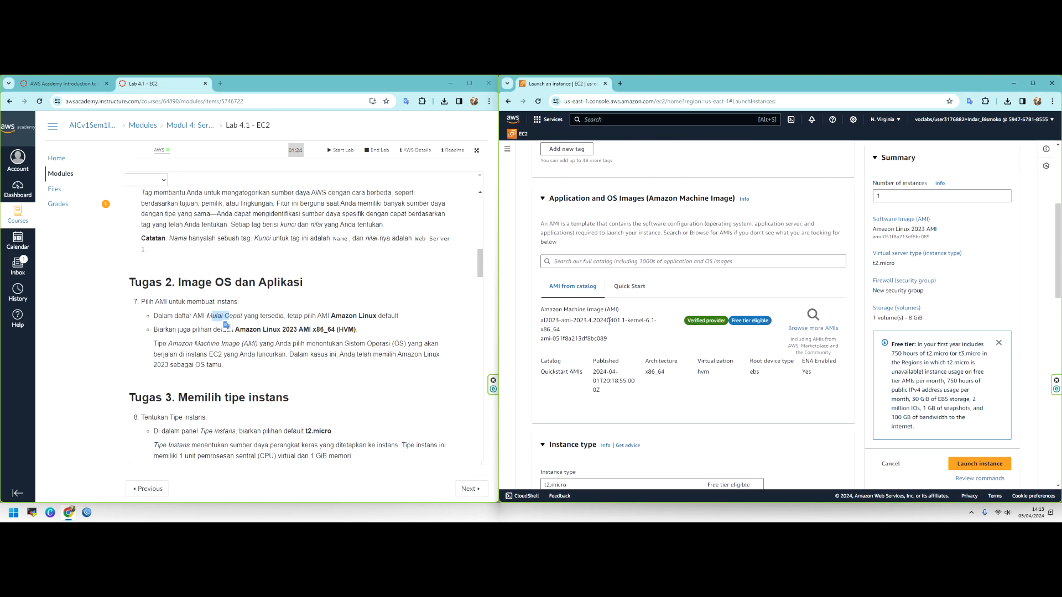
click(634, 288)
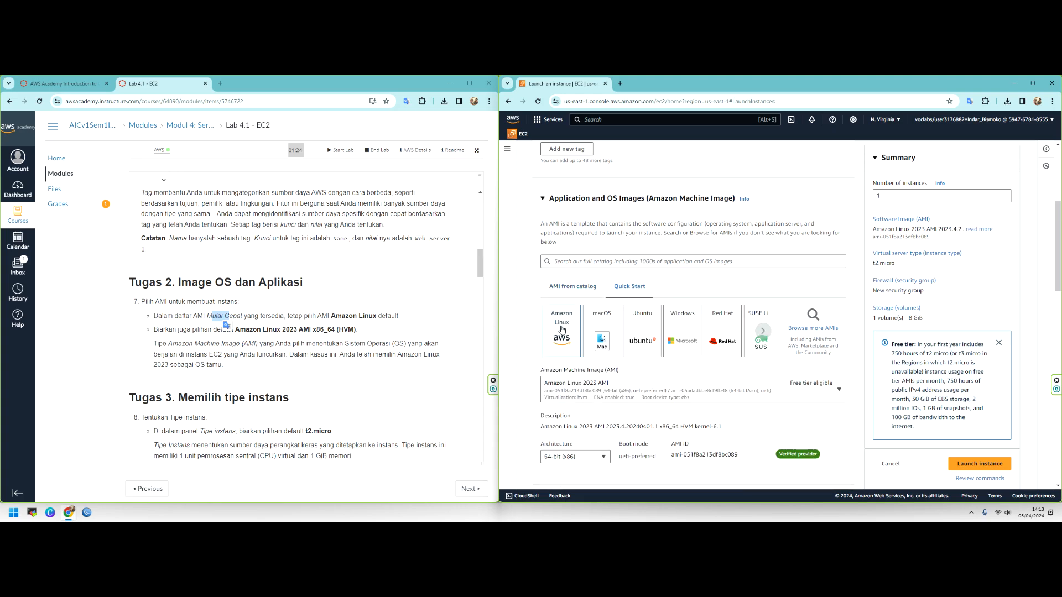
scroll(611, 321, down, 2)
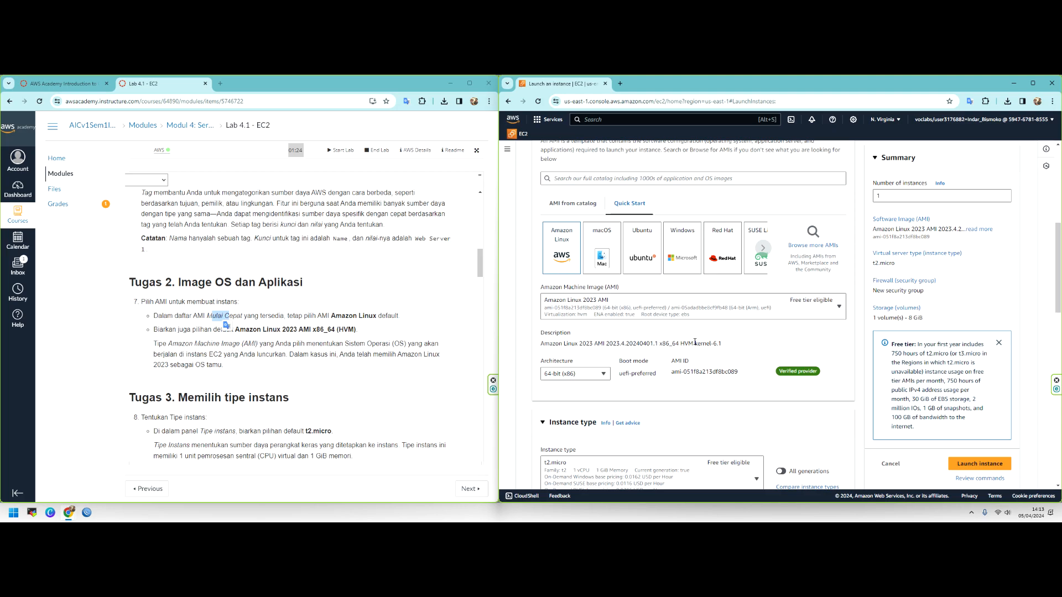
click(604, 244)
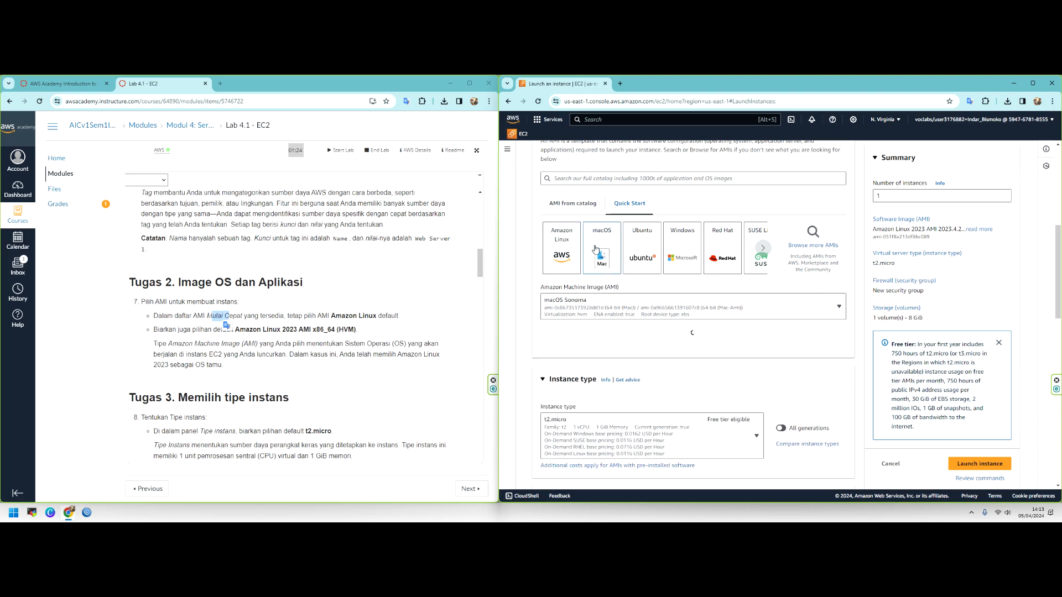
click(560, 247)
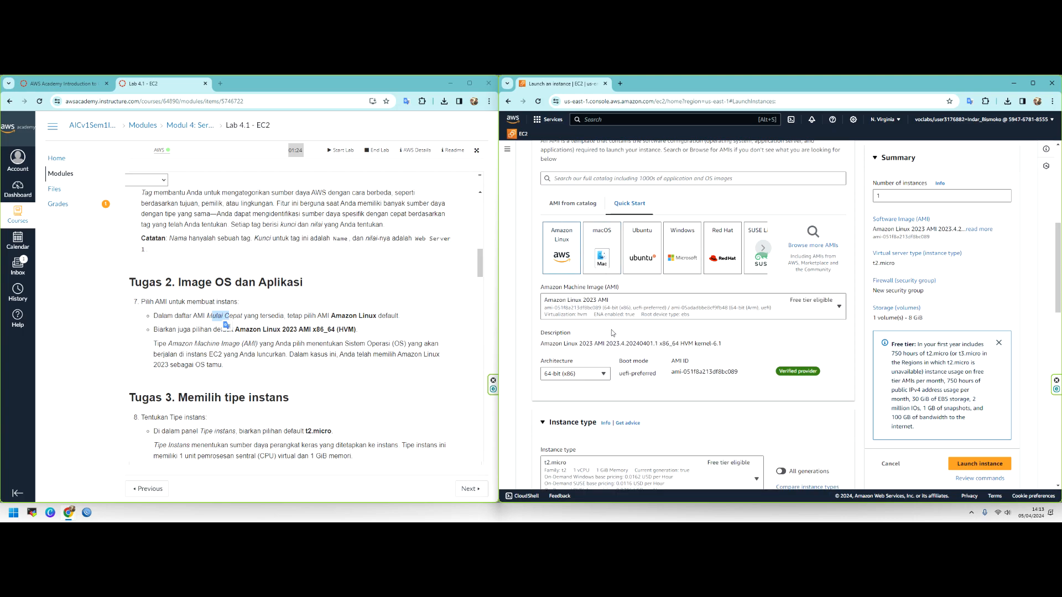
scroll(319, 311, down, 1)
scroll(318, 311, down, 1)
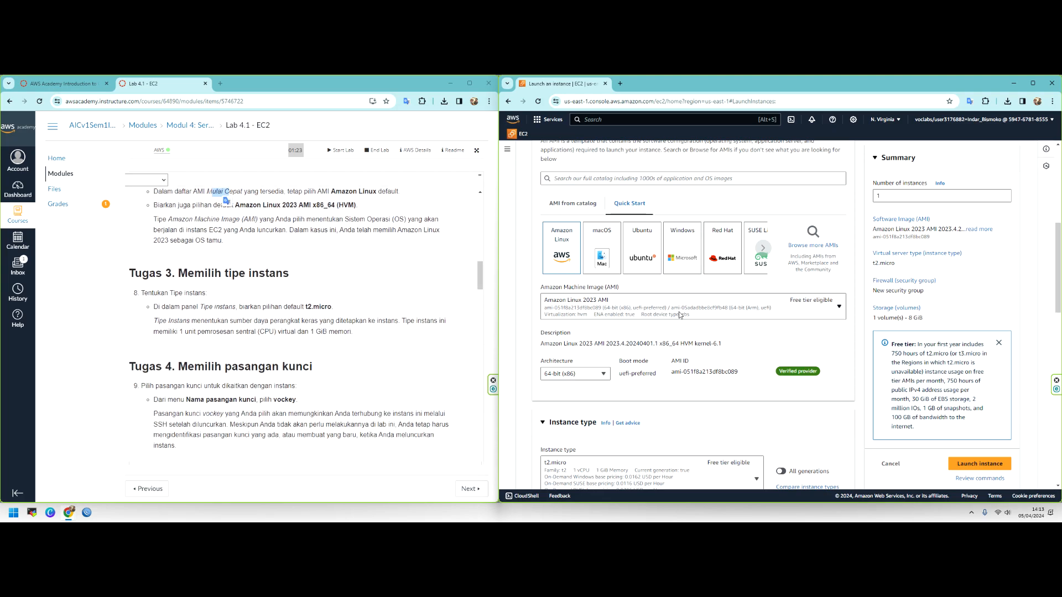
scroll(650, 332, down, 2)
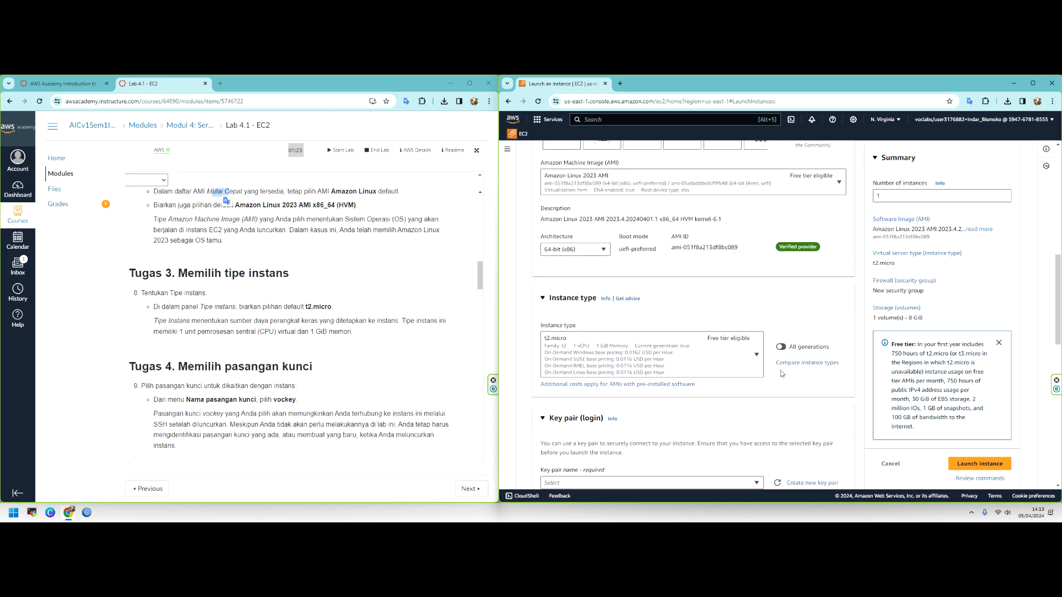
click(757, 356)
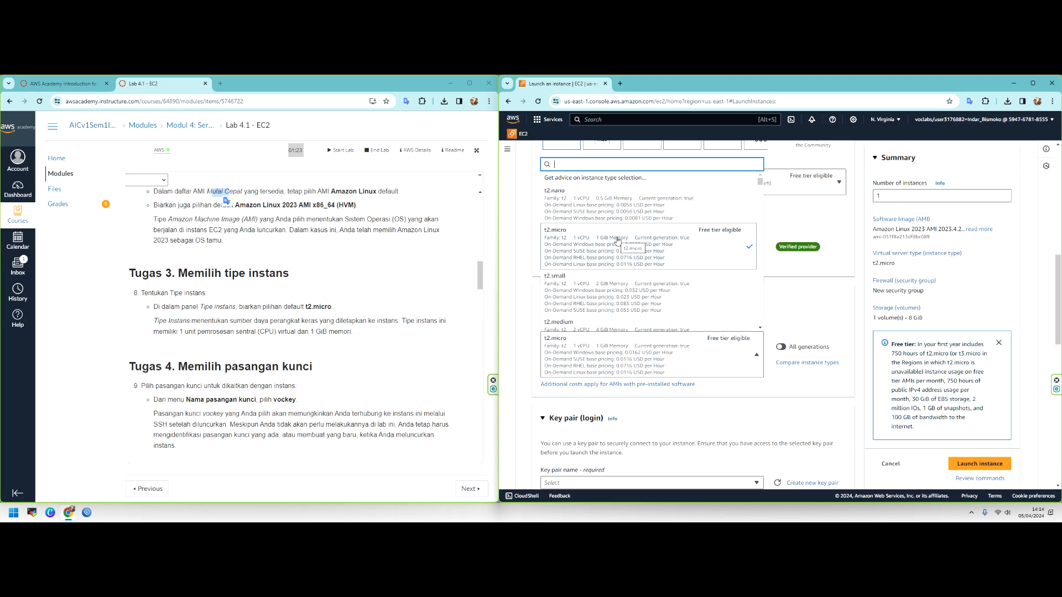
scroll(641, 266, down, 12)
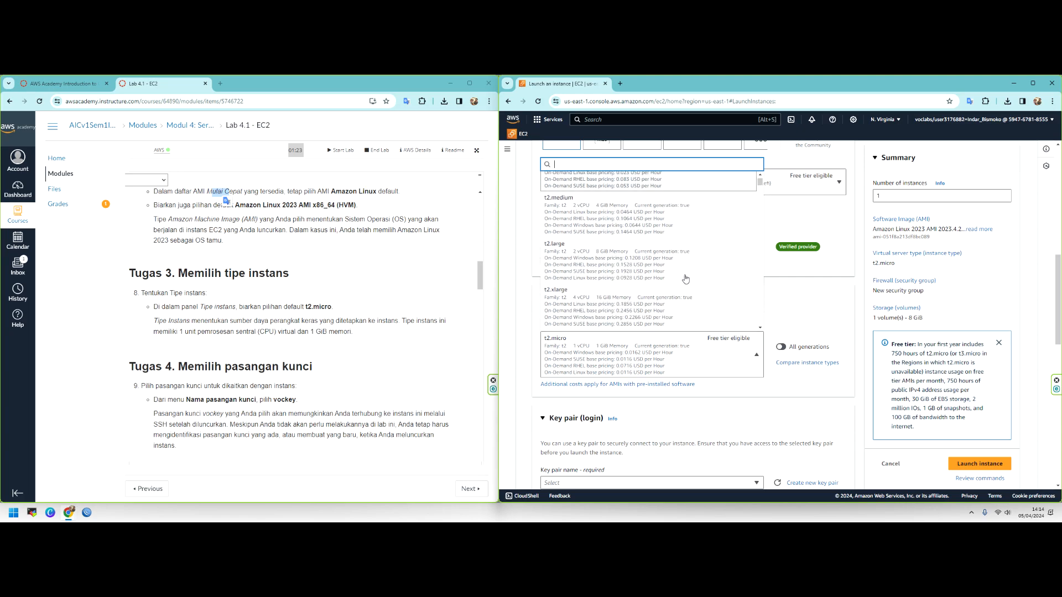
scroll(653, 270, down, 3)
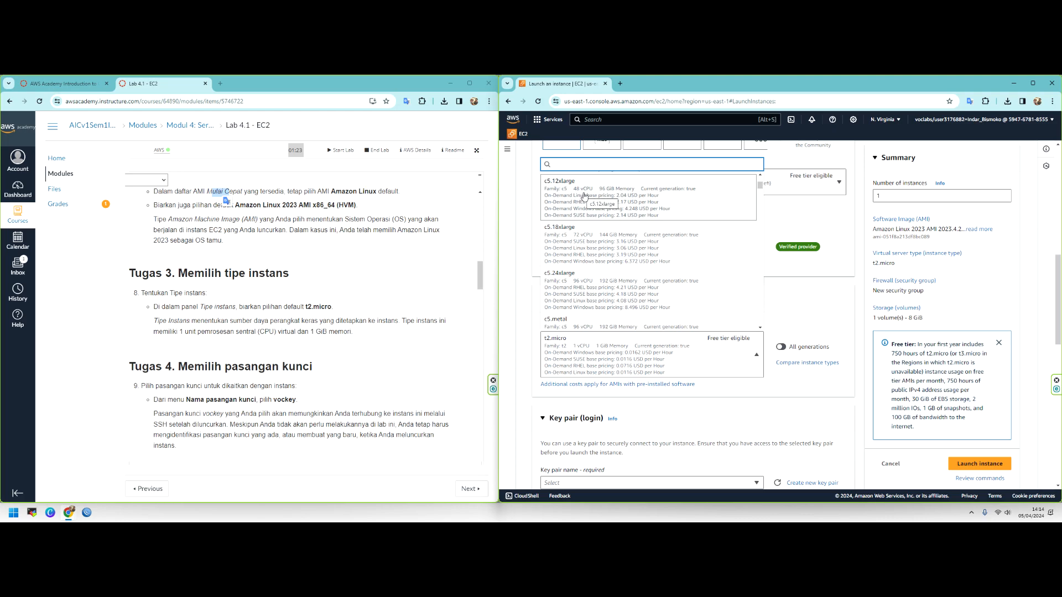
scroll(678, 218, up, 5)
scroll(692, 240, up, 10)
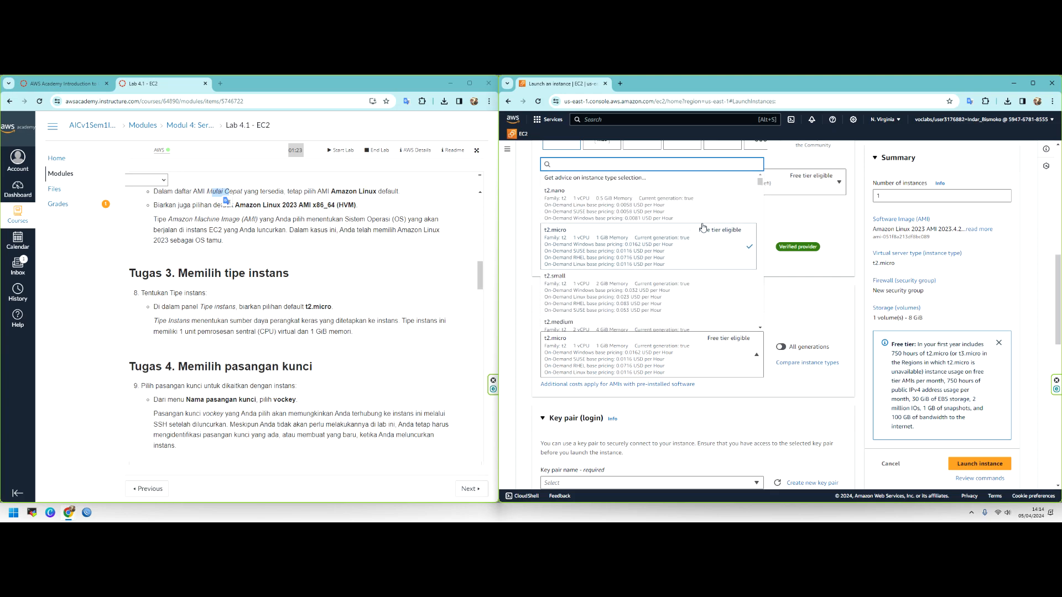
click(851, 288)
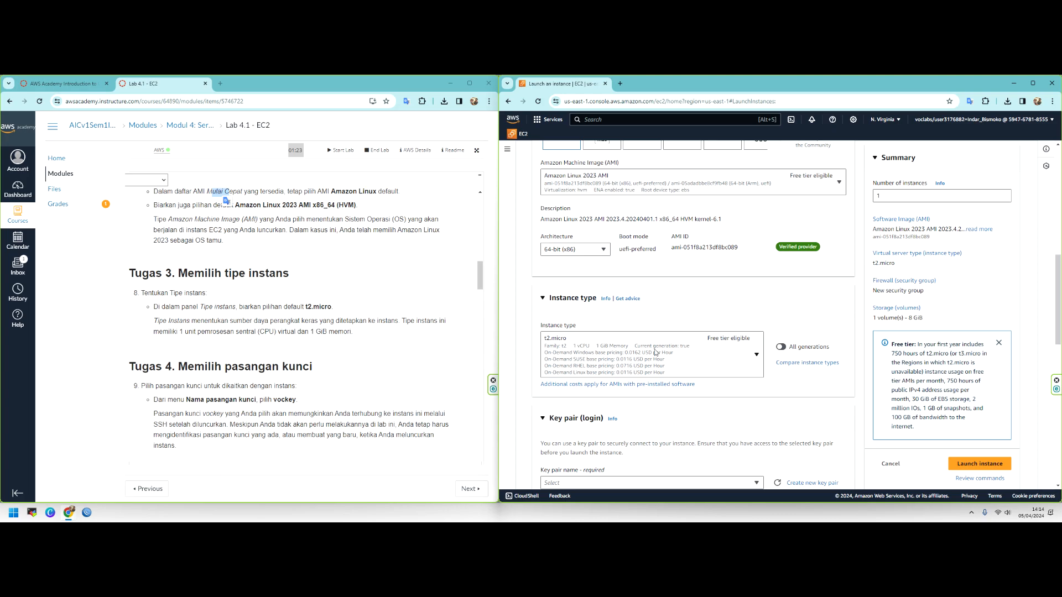
scroll(836, 316, down, 1)
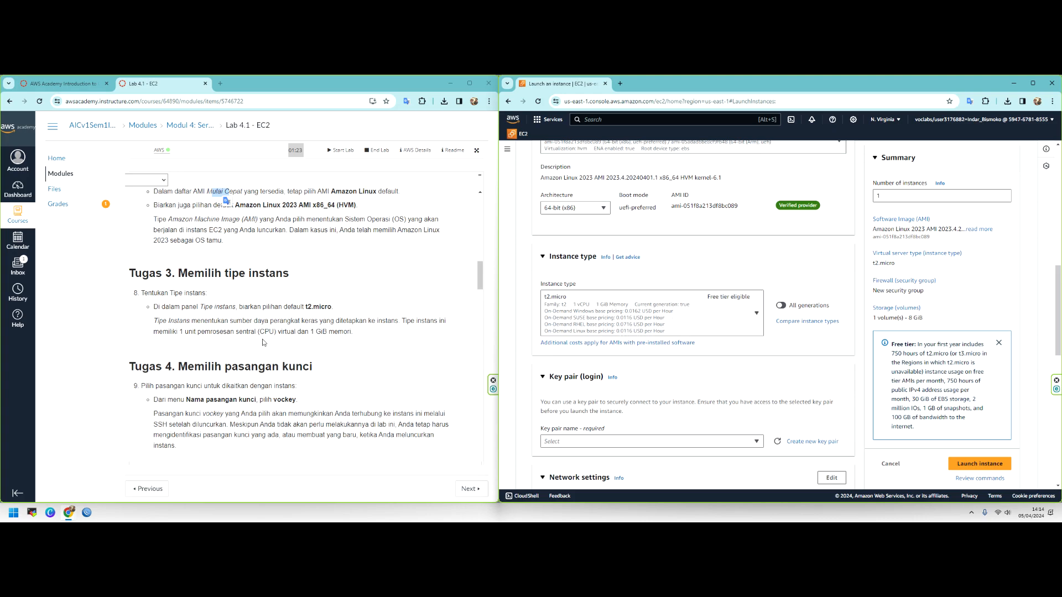
scroll(263, 342, down, 2)
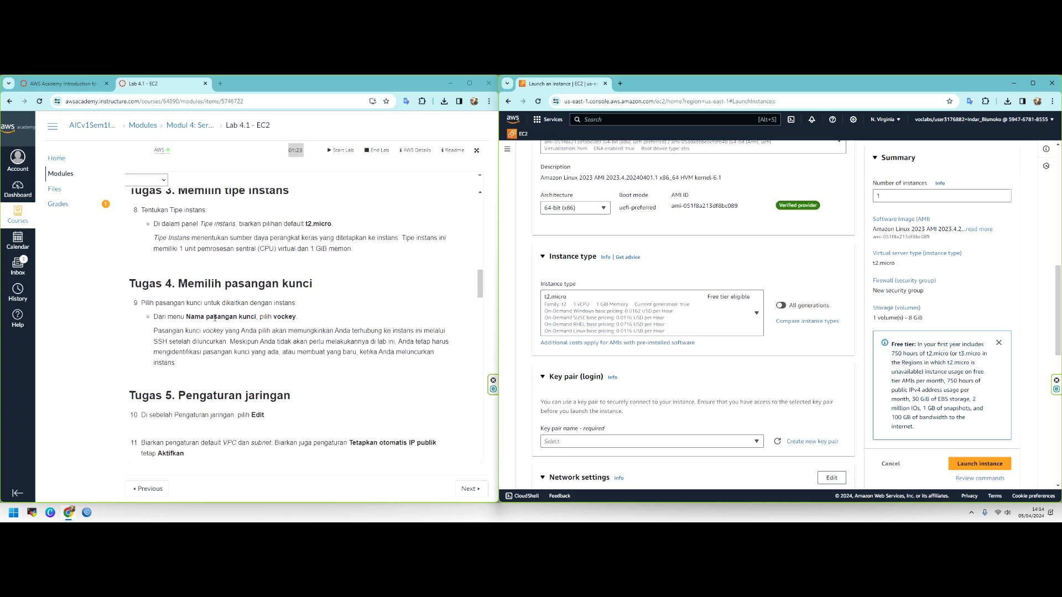
Choose vockey as the instance's key pair.
click(756, 442)
click(621, 426)
scroll(623, 372, down, 2)
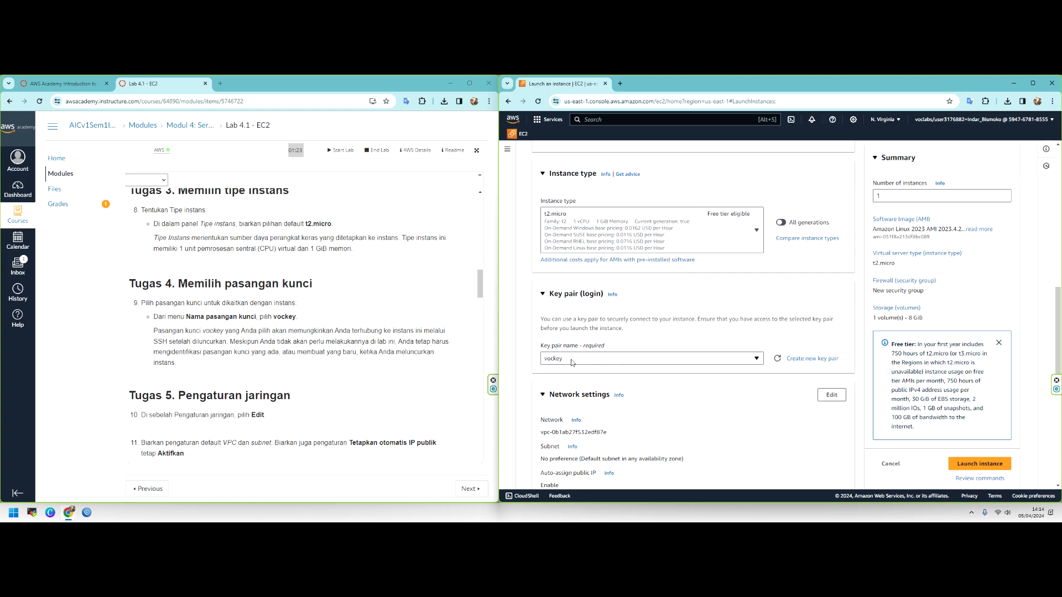
Show the lab's AWS Details full screen and reveal the SSH private key.
click(415, 150)
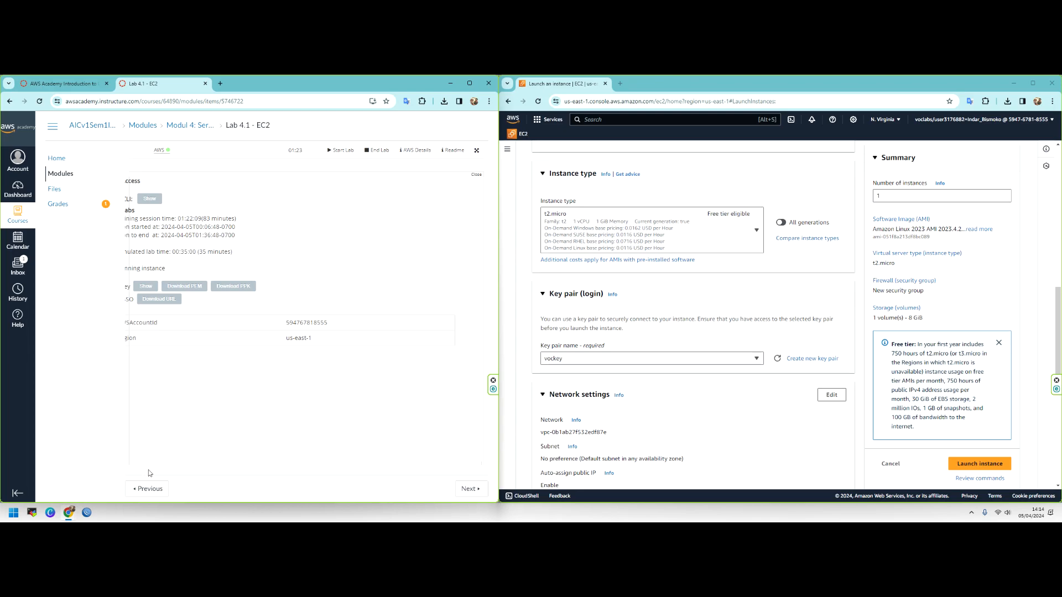
click(469, 83)
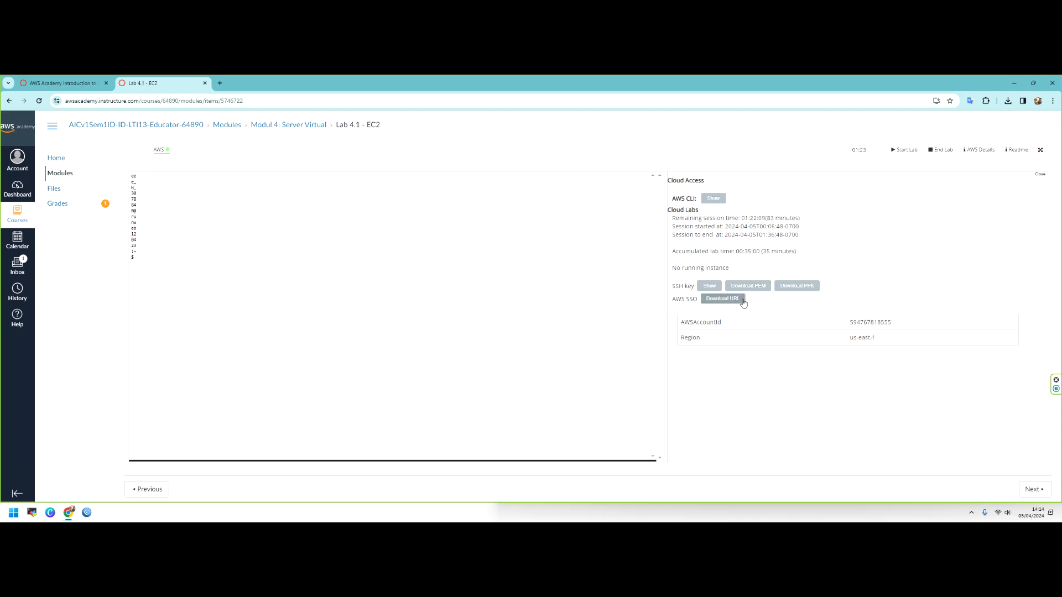
click(715, 290)
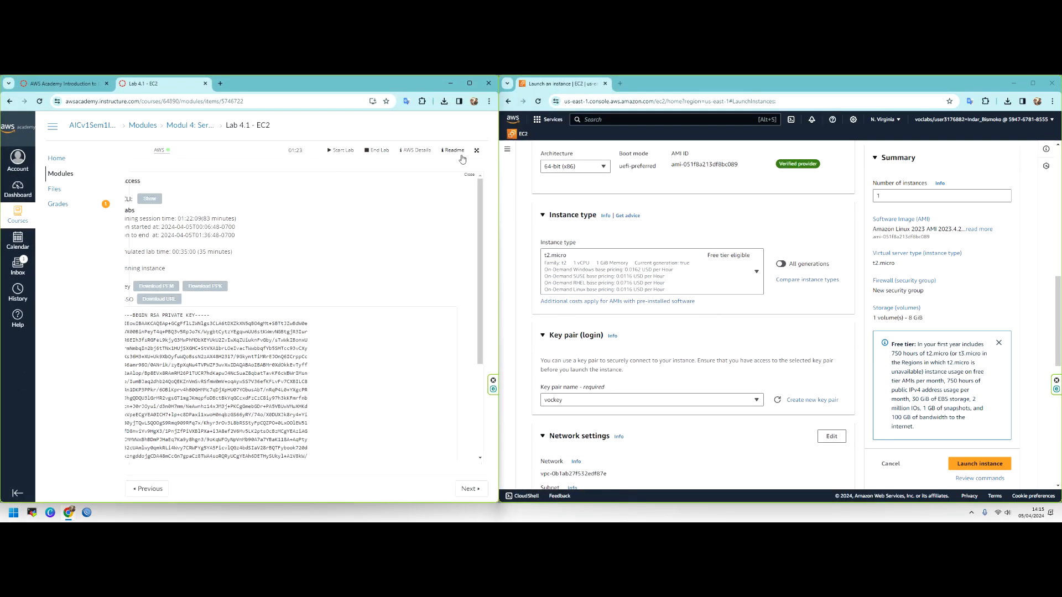
scroll(293, 271, down, 10)
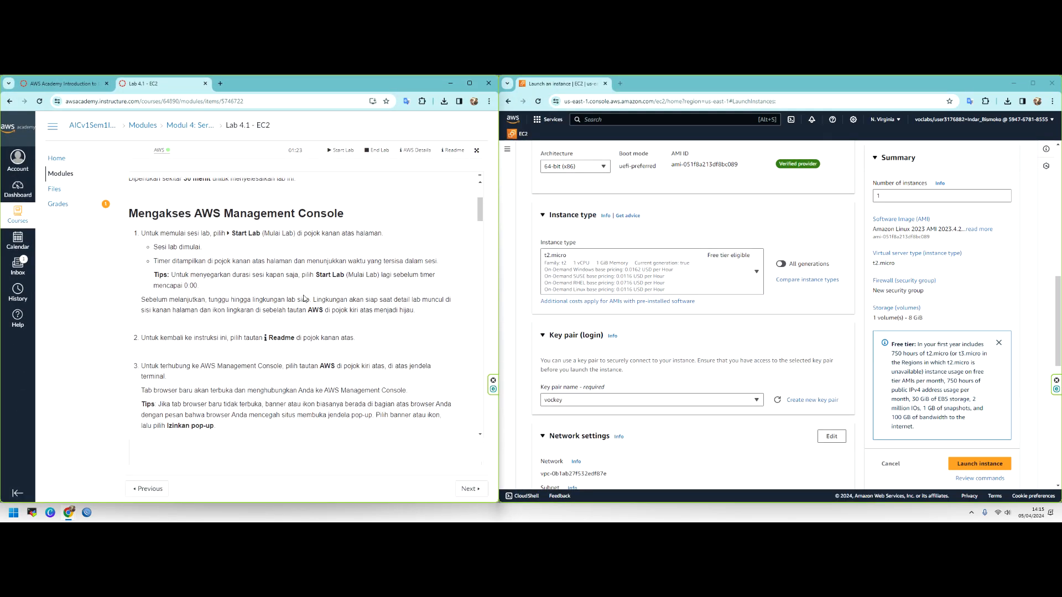
scroll(293, 290, up, 2)
scroll(286, 275, down, 4)
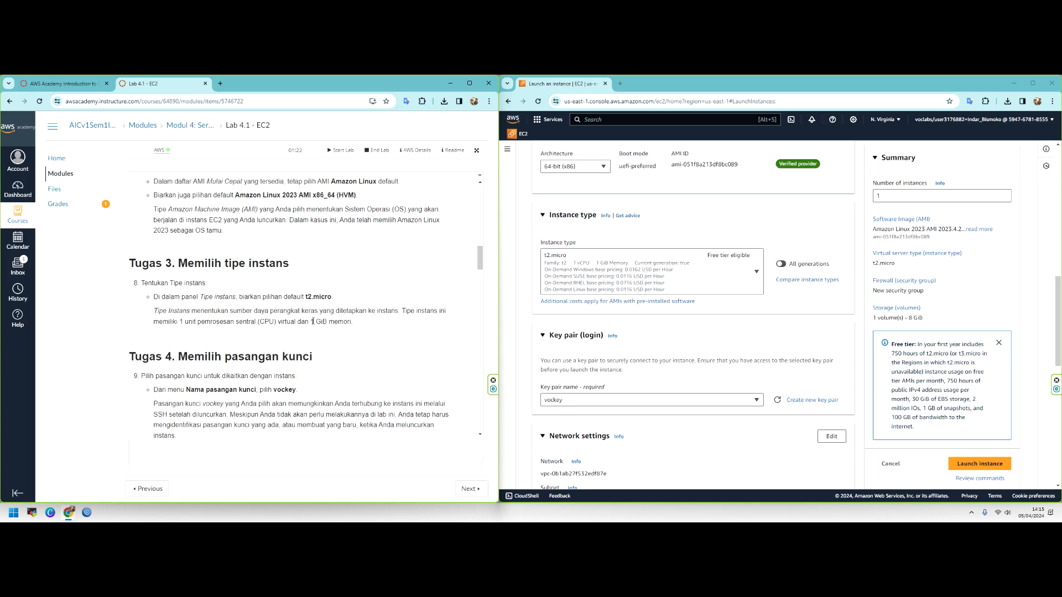
scroll(305, 311, down, 2)
drag(200, 320, 176, 353)
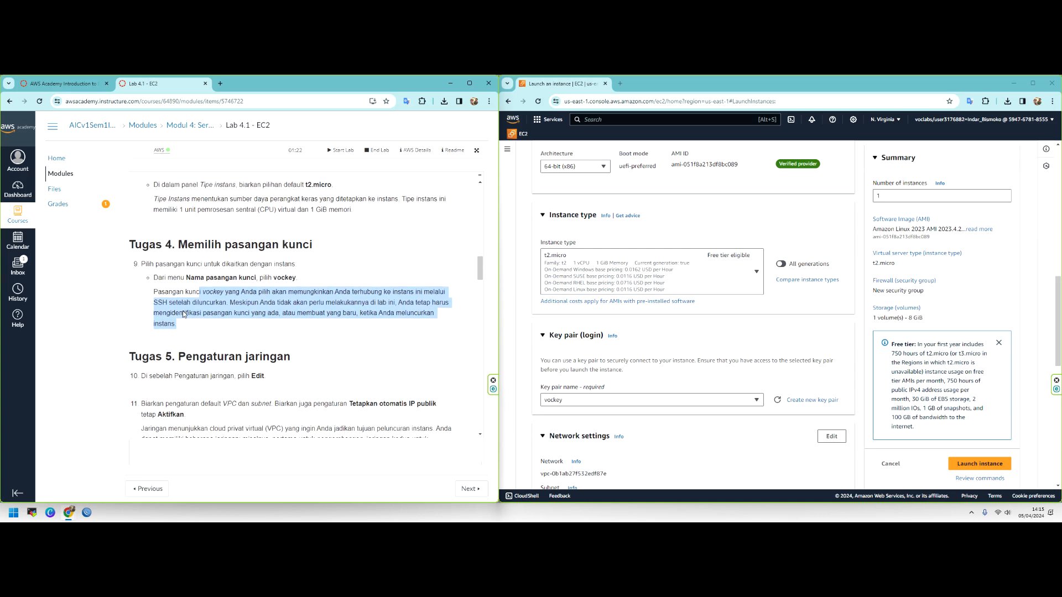
scroll(182, 310, down, 3)
scroll(605, 301, down, 3)
scroll(605, 302, down, 1)
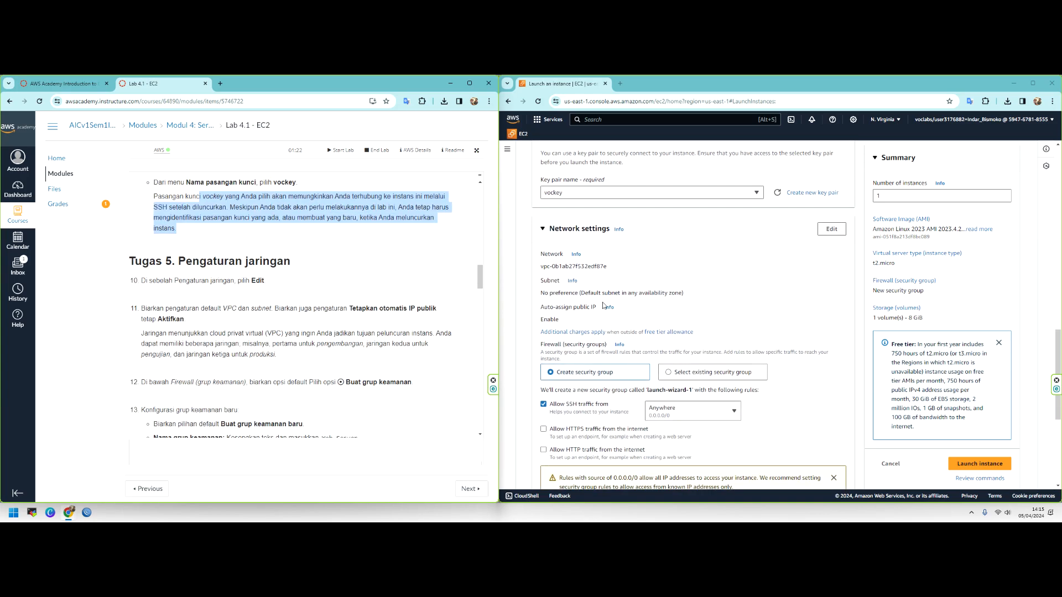
drag(283, 311, 372, 312)
double_click(412, 308)
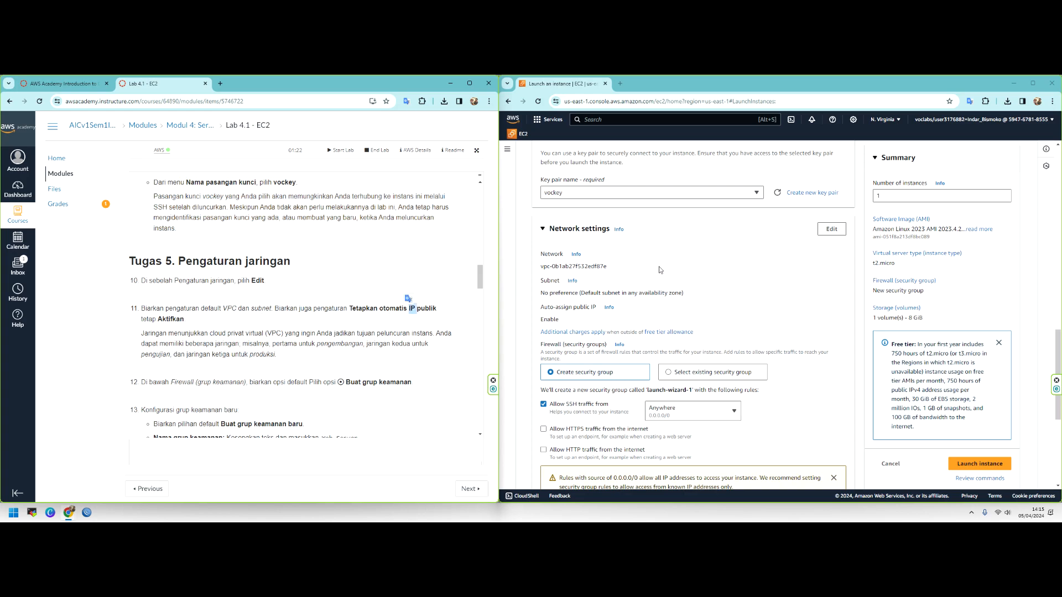
scroll(650, 271, down, 1)
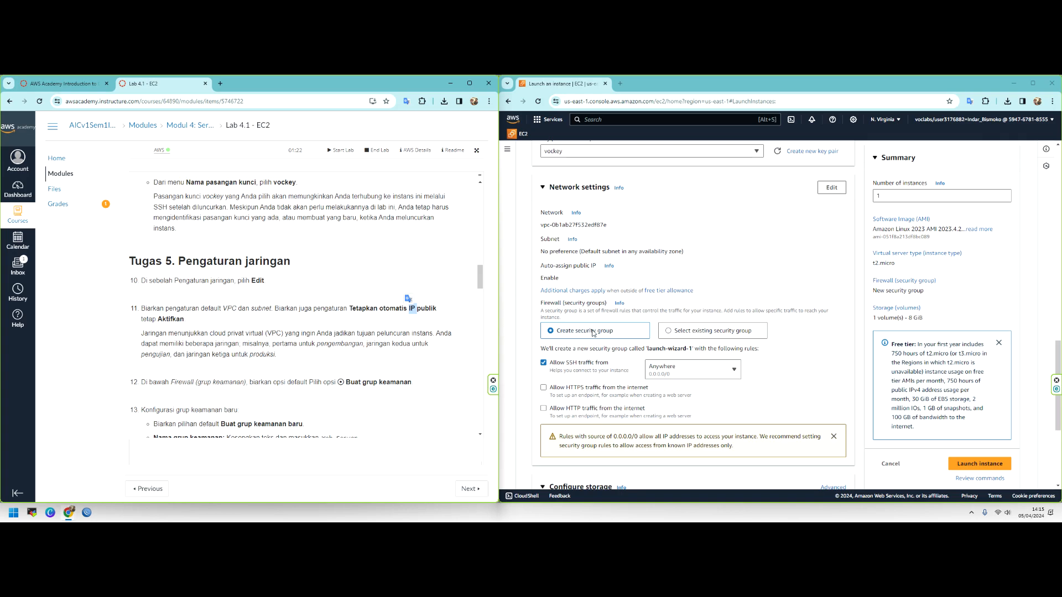
scroll(283, 331, down, 3)
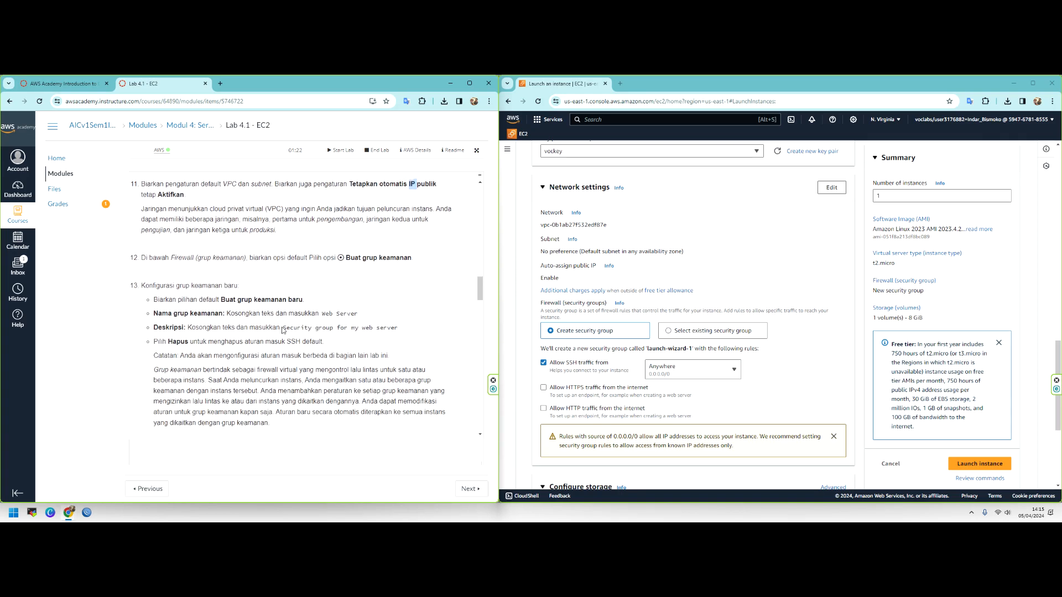
scroll(591, 352, down, 2)
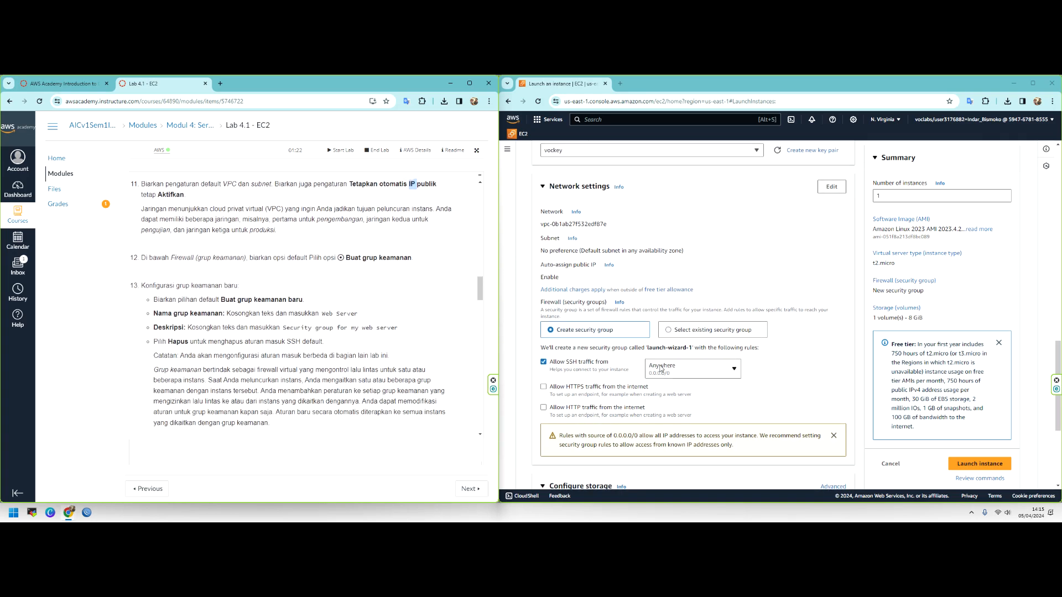
click(243, 313)
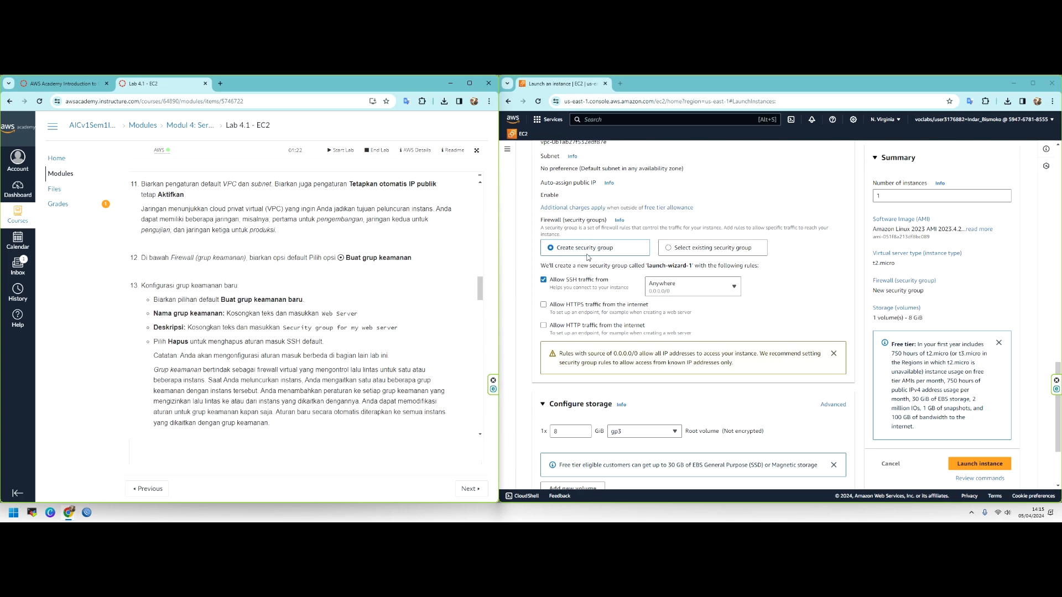
scroll(184, 266, up, 1)
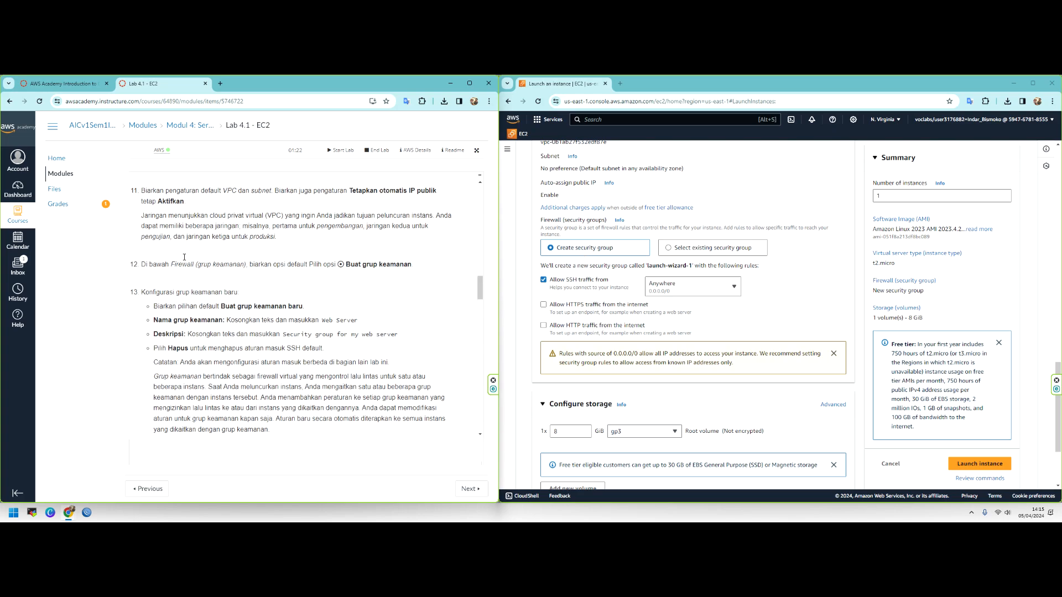
scroll(650, 258, up, 2)
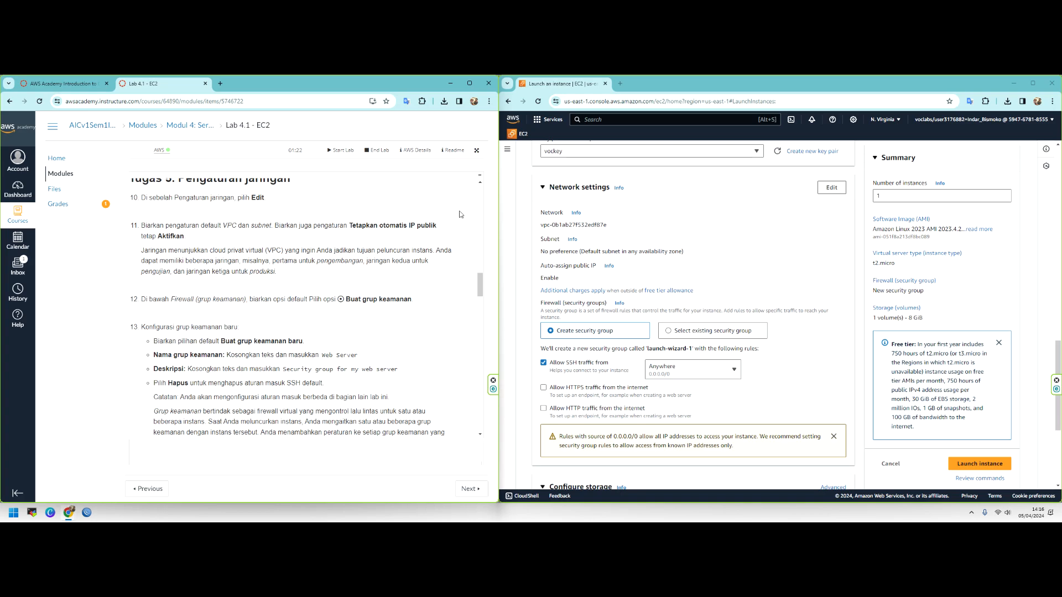
Edit network settings and name the new security group Web Server.
click(832, 188)
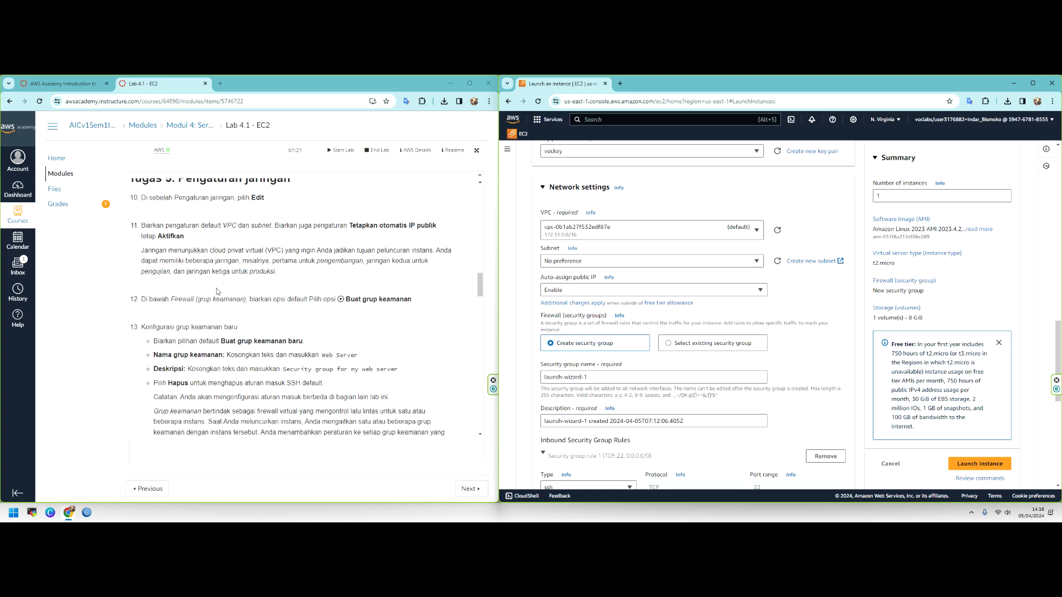
drag(607, 378, 430, 367)
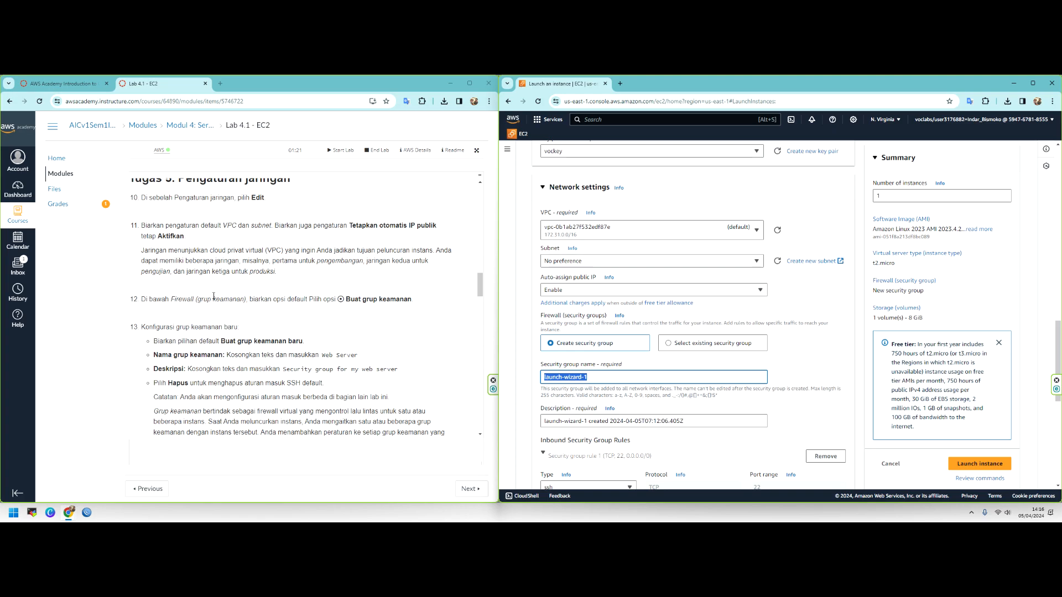
drag(212, 296, 251, 299)
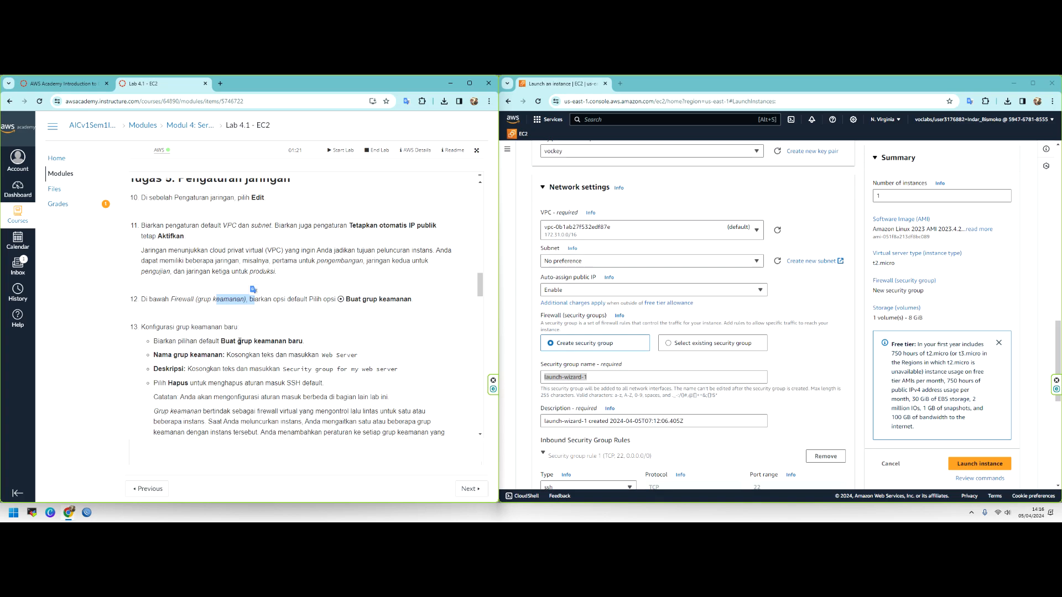
drag(238, 341, 266, 343)
drag(598, 379, 507, 375)
text(Web Server)
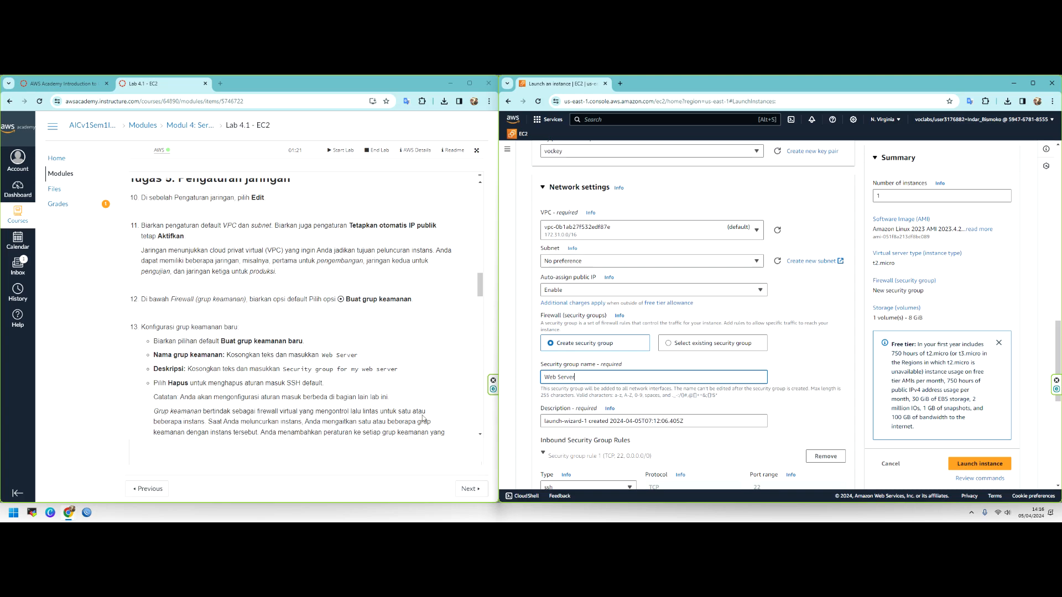
Paste 'Security group for my web server' from the lab guide as the description.
drag(283, 369, 398, 370)
right_click(385, 372)
click(434, 256)
drag(703, 423, 489, 438)
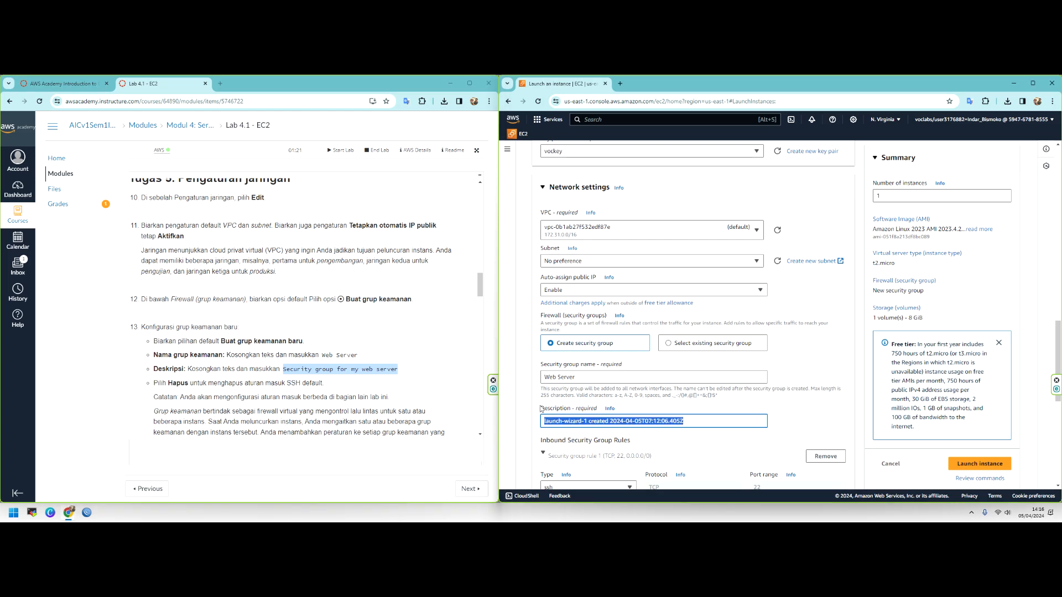
key(ctrl+v)
Delete the default SSH inbound rule from the security group.
scroll(281, 373, down, 1)
scroll(281, 373, down, 2)
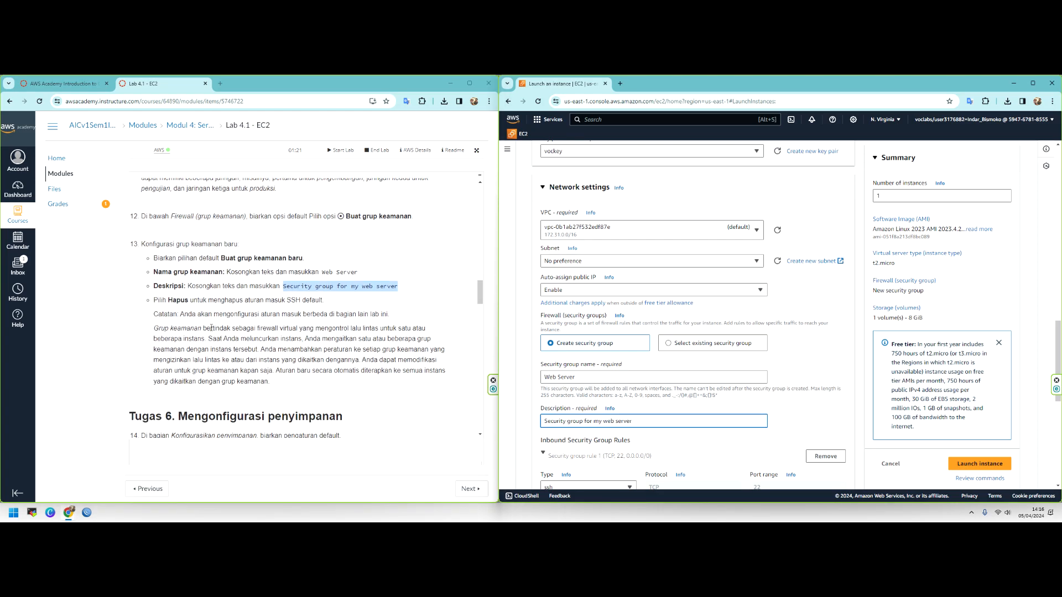
scroll(774, 424, down, 1)
scroll(773, 424, down, 3)
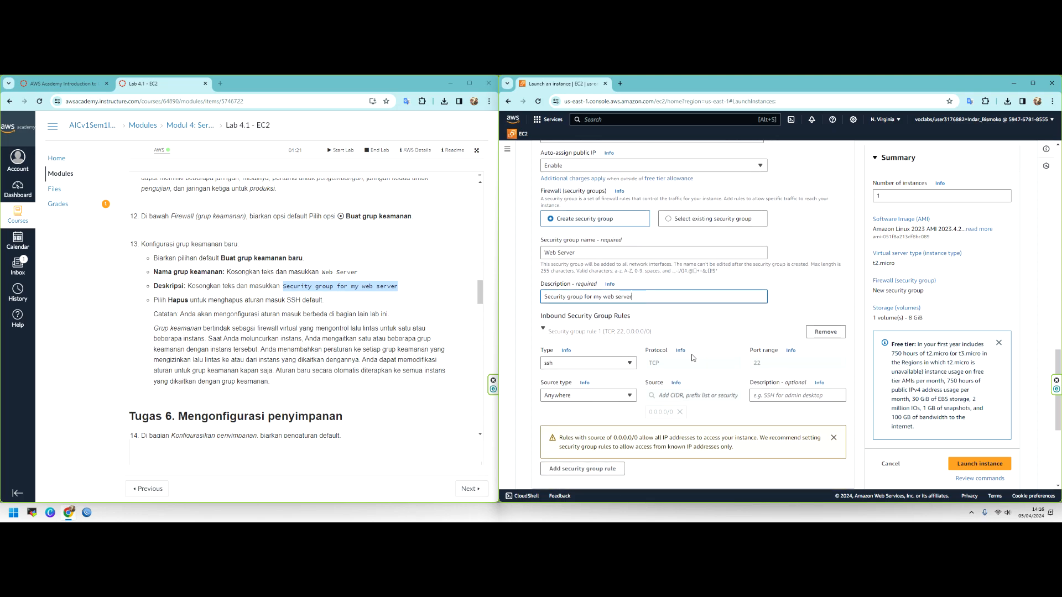
click(833, 335)
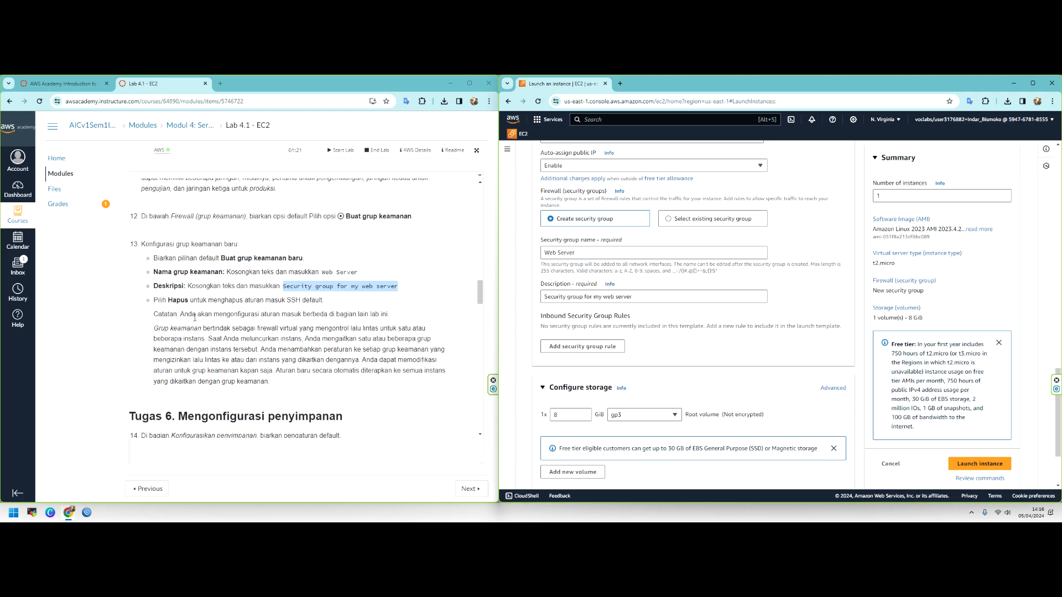
Read the lab guide's notes on inbound rules and the security group firewall.
drag(203, 330, 336, 347)
click(215, 330)
drag(191, 314, 394, 316)
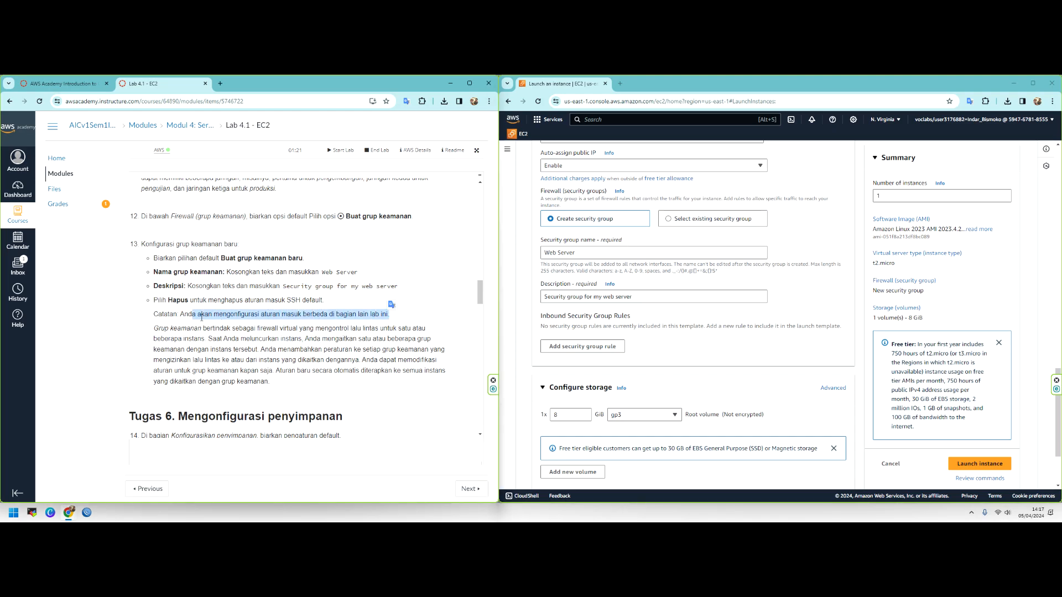
click(295, 315)
drag(294, 315, 379, 317)
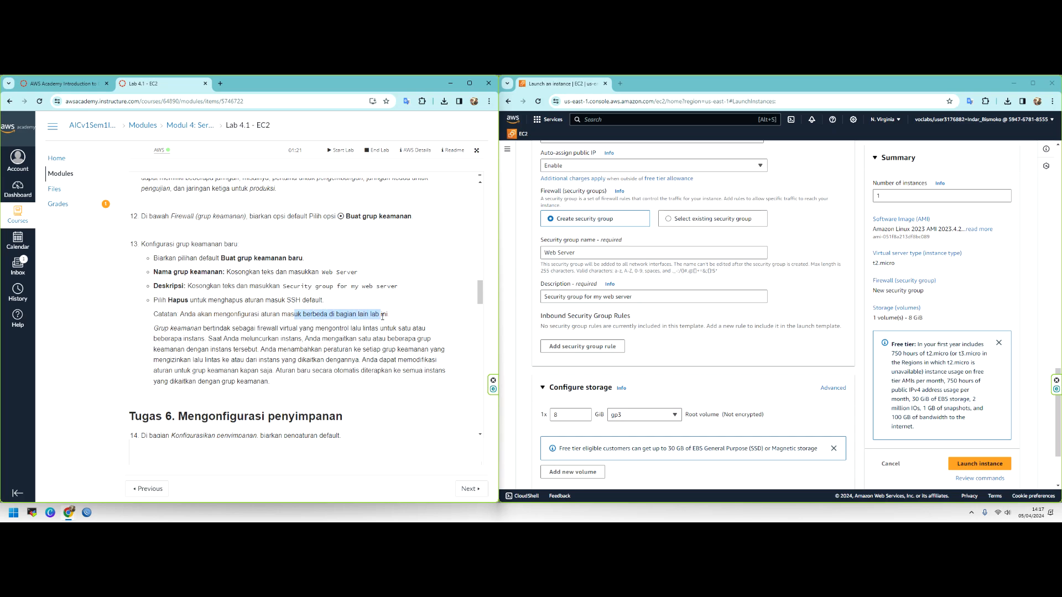
drag(181, 328, 398, 331)
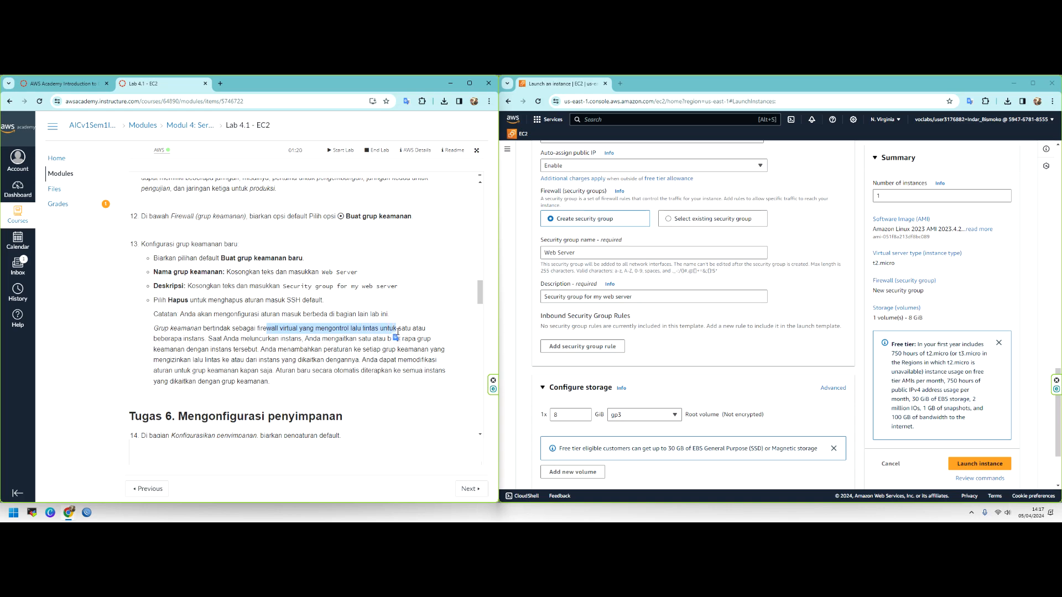
click(228, 380)
scroll(346, 369, down, 3)
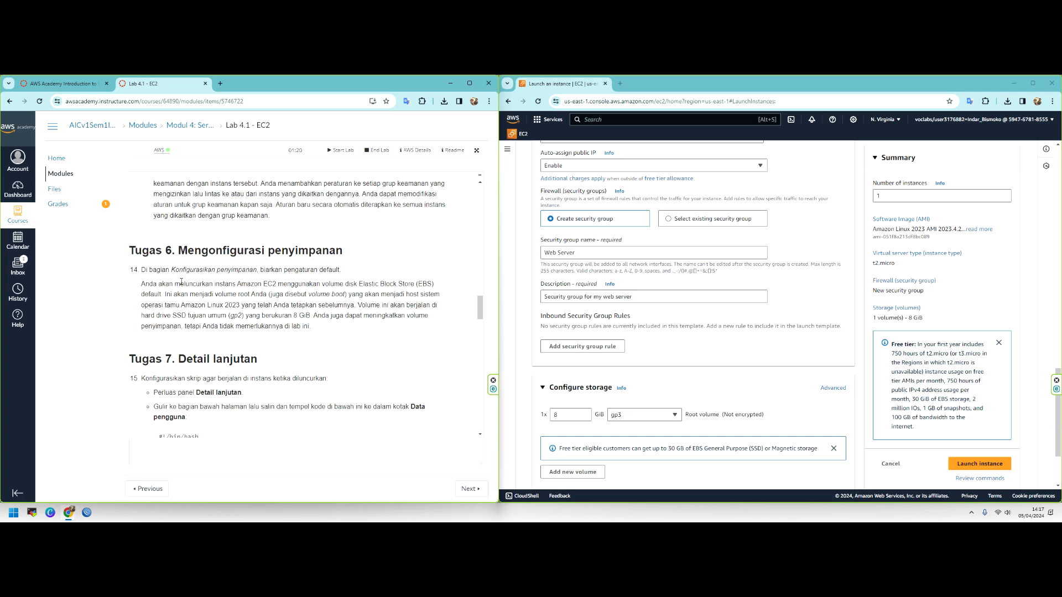
Add and remove an extra volume, then change the 8 GiB root volume to gp2.
scroll(748, 320, down, 2)
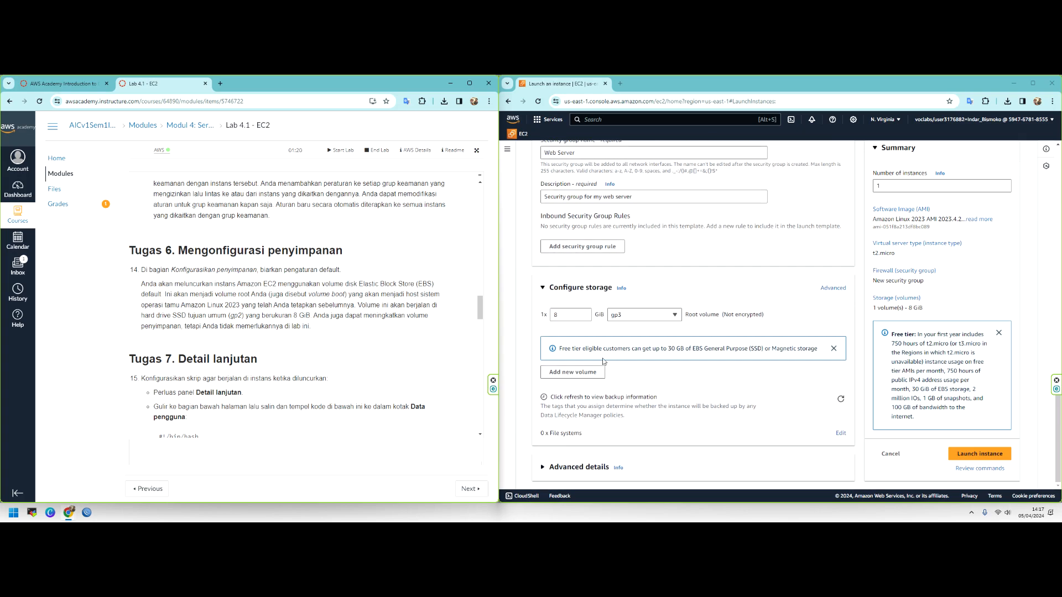
drag(176, 285, 444, 284)
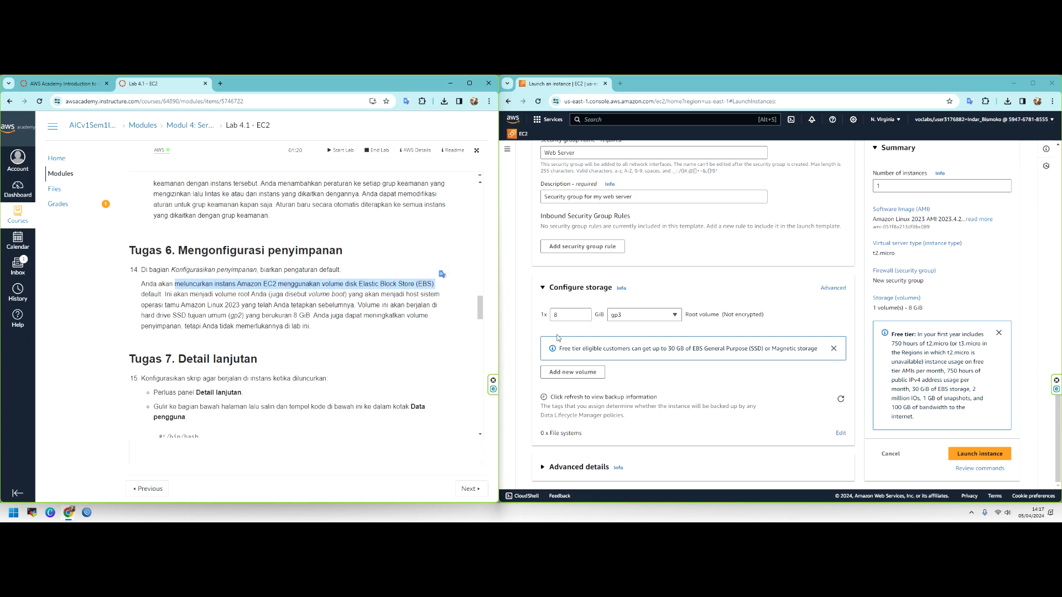
click(580, 373)
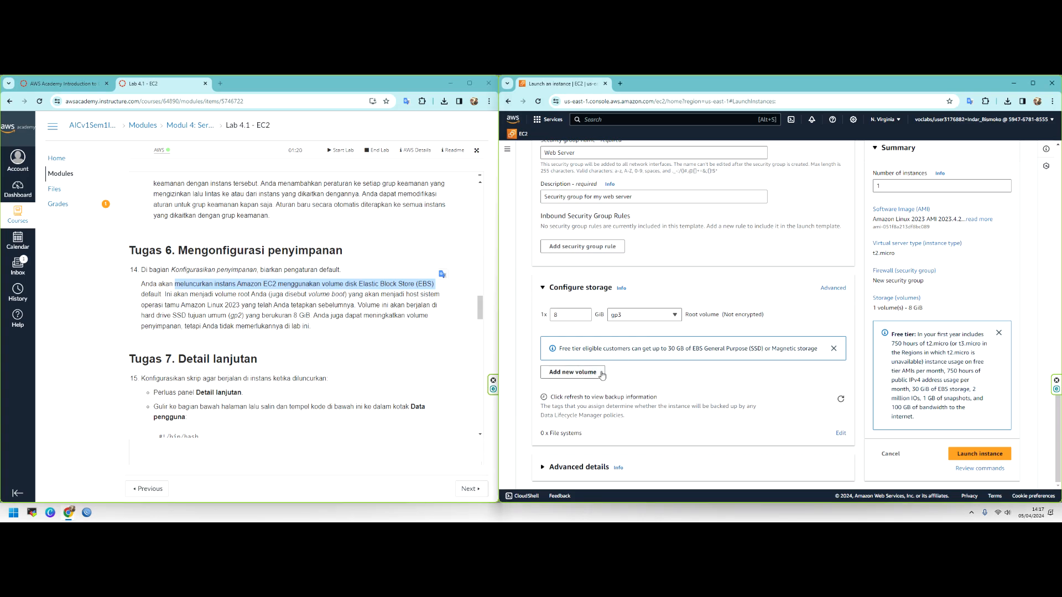
click(804, 349)
click(655, 316)
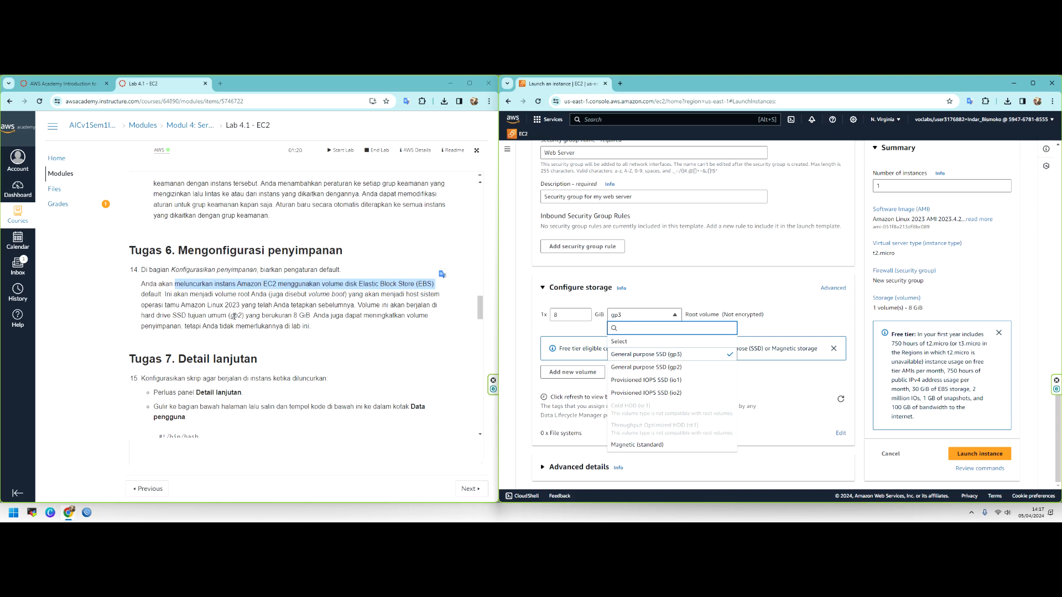
click(693, 368)
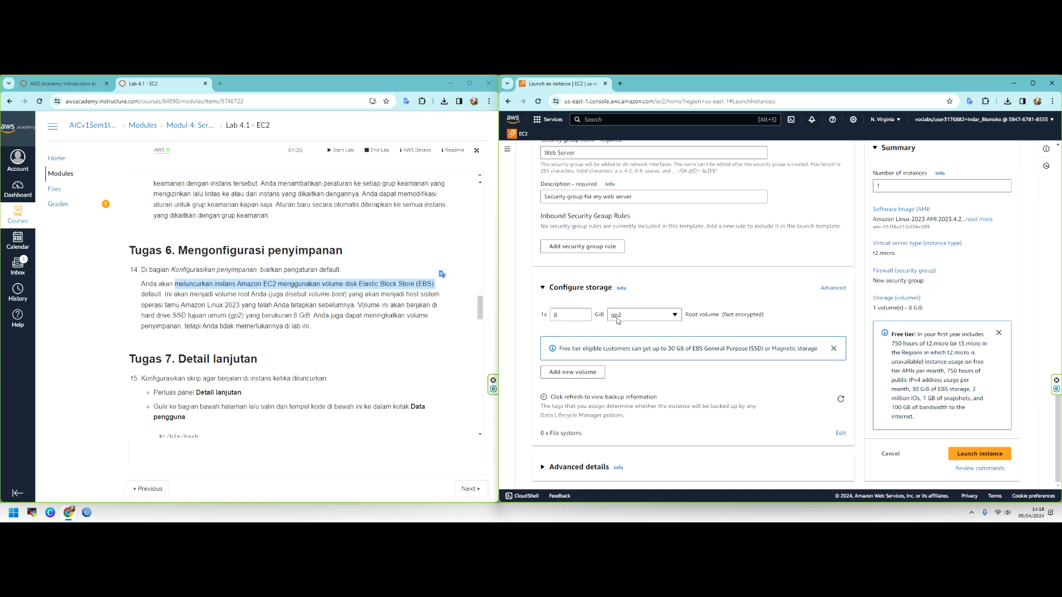
Recheck the root volume type list to confirm General Purpose SSD (gp2) is selected.
drag(400, 294, 430, 294)
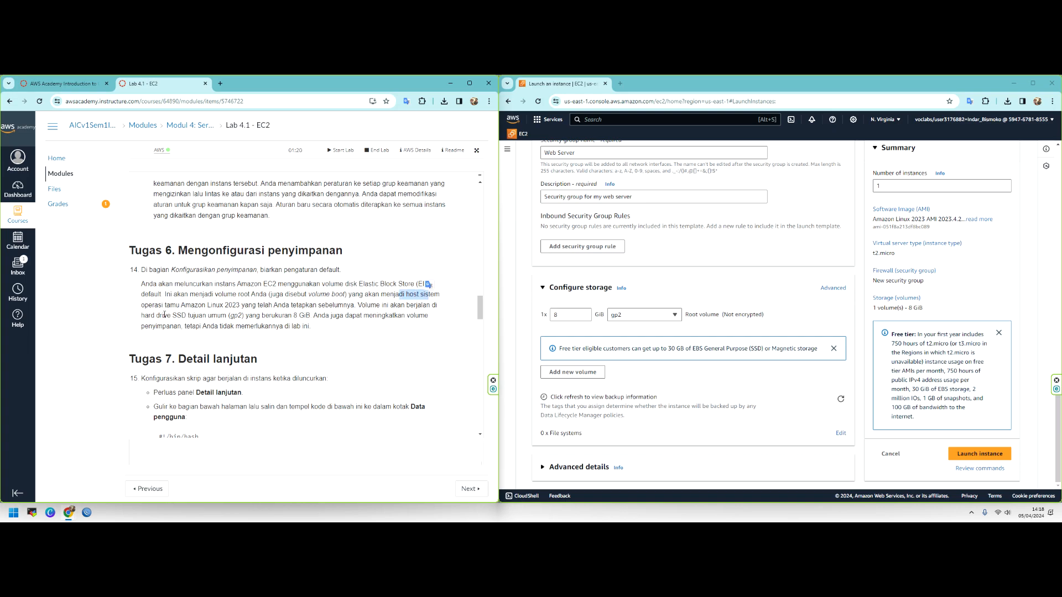
drag(227, 316, 244, 316)
click(295, 317)
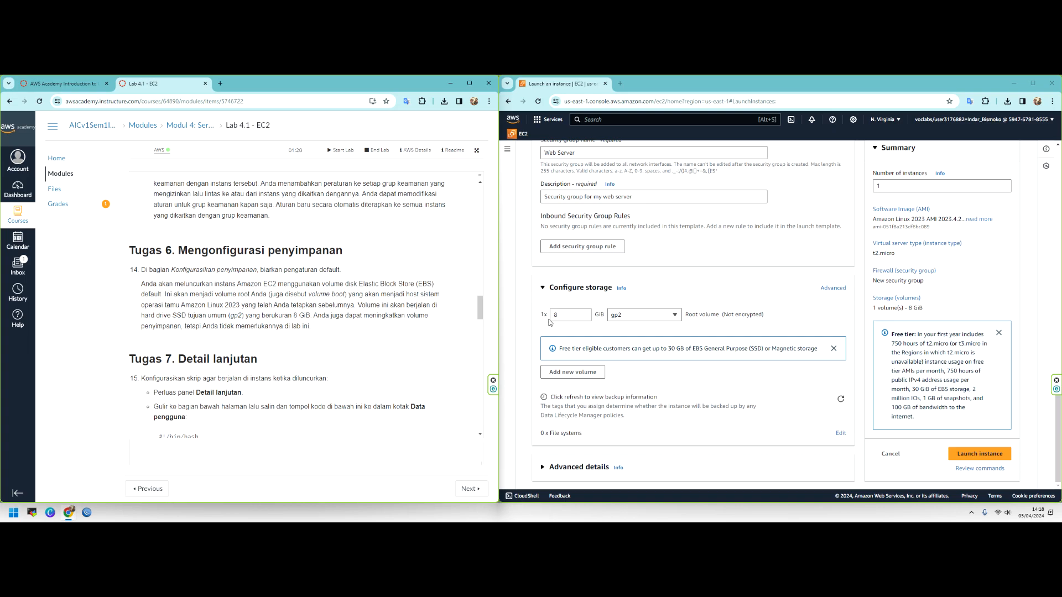
click(666, 314)
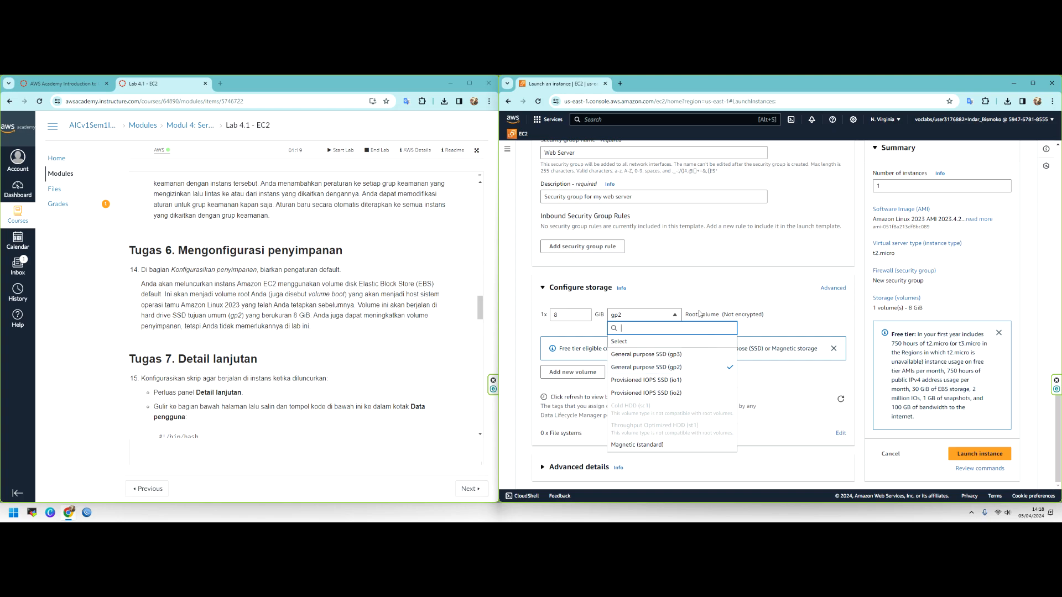
click(686, 295)
scroll(294, 303, down, 2)
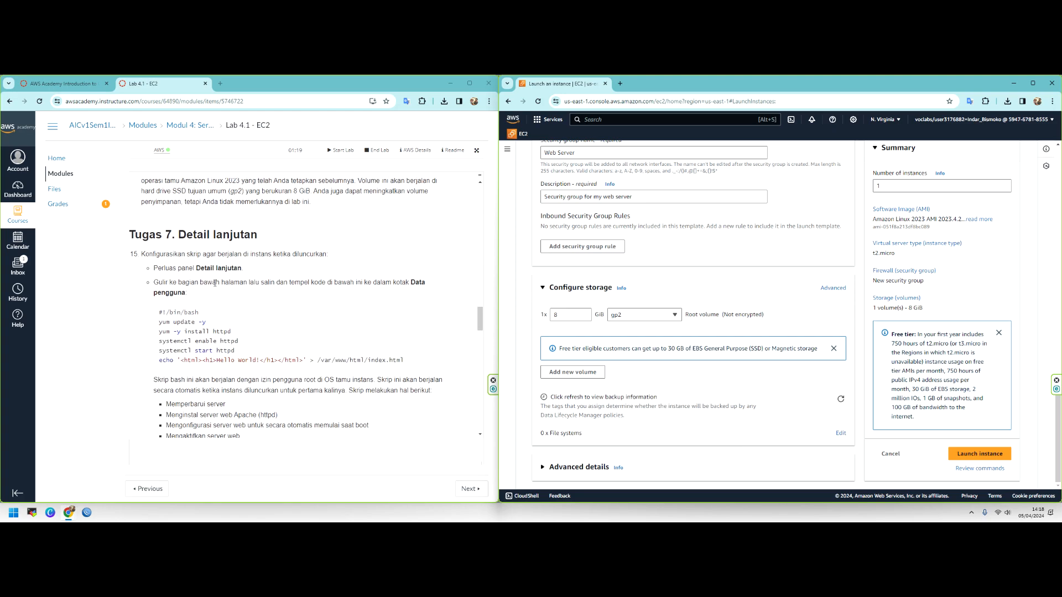
drag(179, 268, 228, 255)
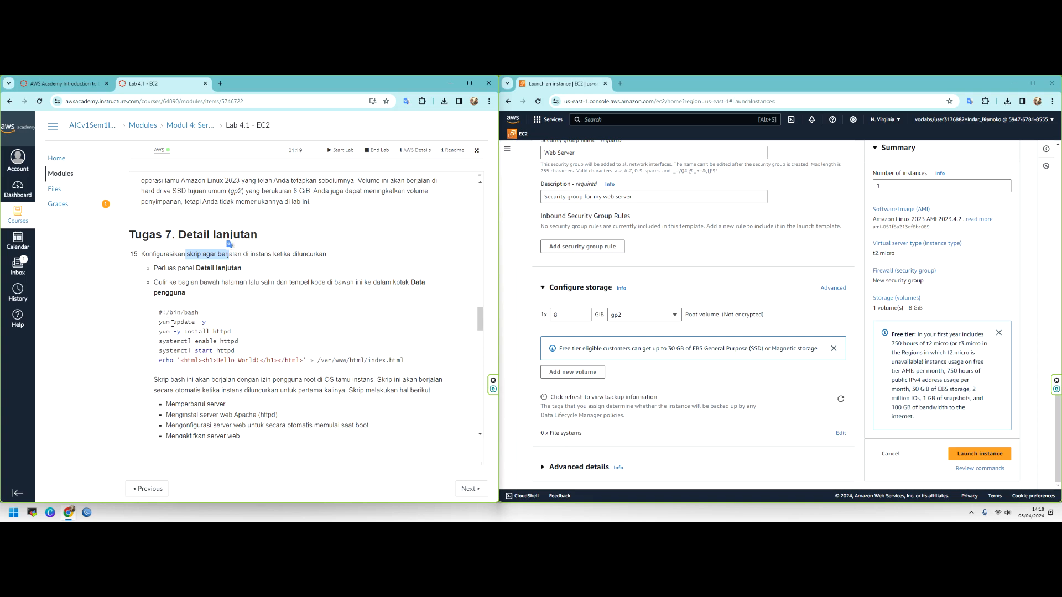
drag(158, 312, 408, 357)
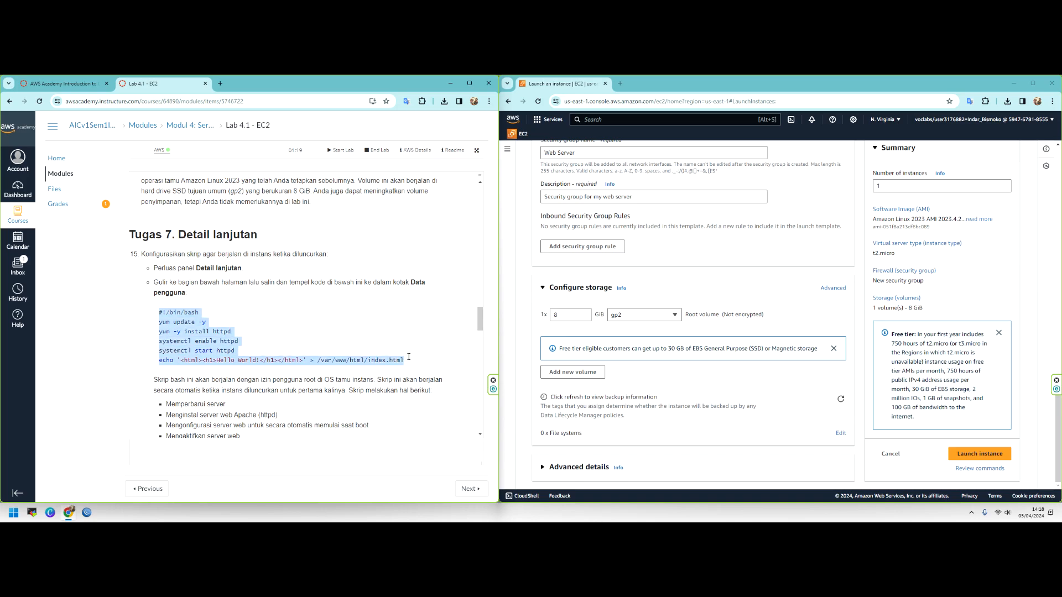
click(172, 322)
drag(166, 322, 160, 322)
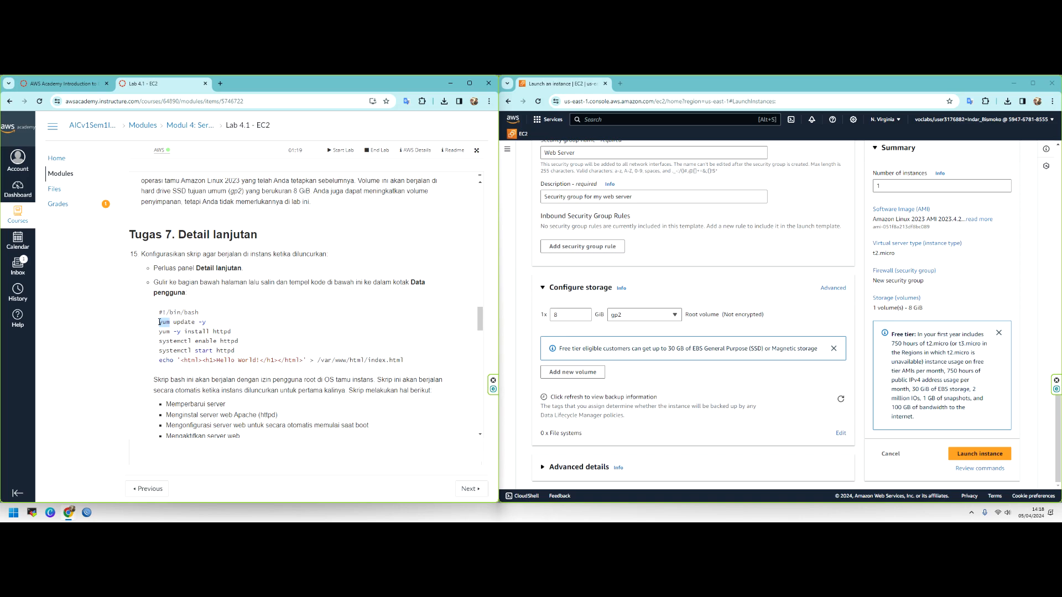
click(178, 322)
drag(209, 322, 160, 323)
scroll(591, 313, up, 5)
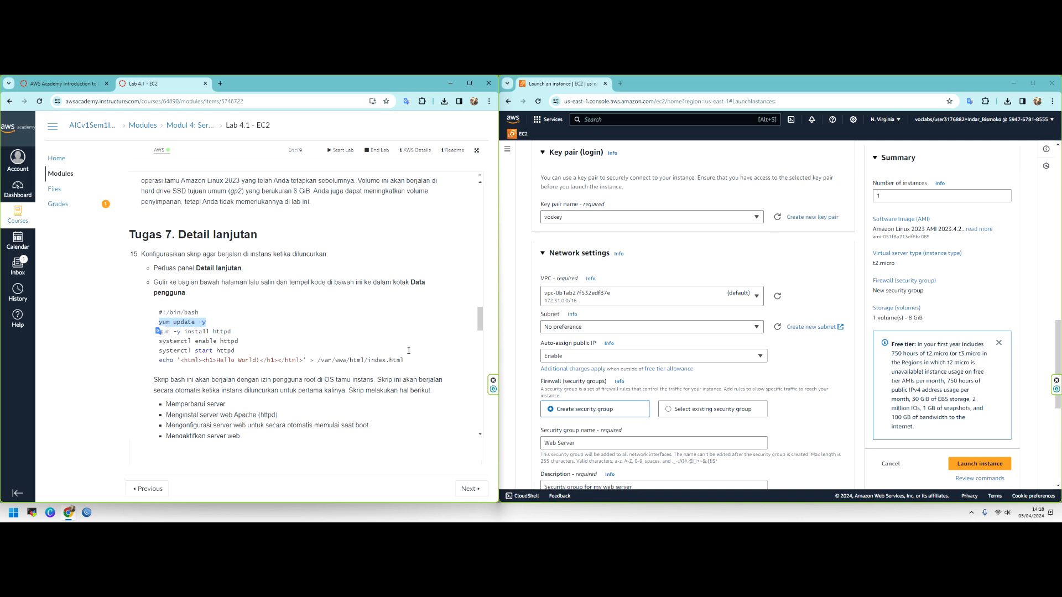
scroll(574, 336, down, 4)
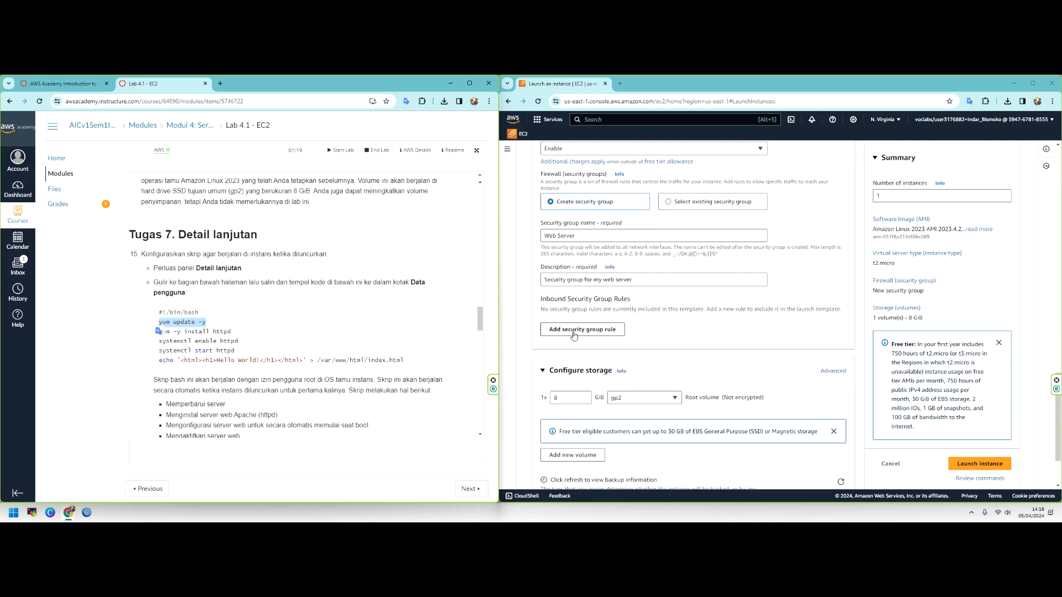
scroll(574, 335, down, 1)
click(207, 331)
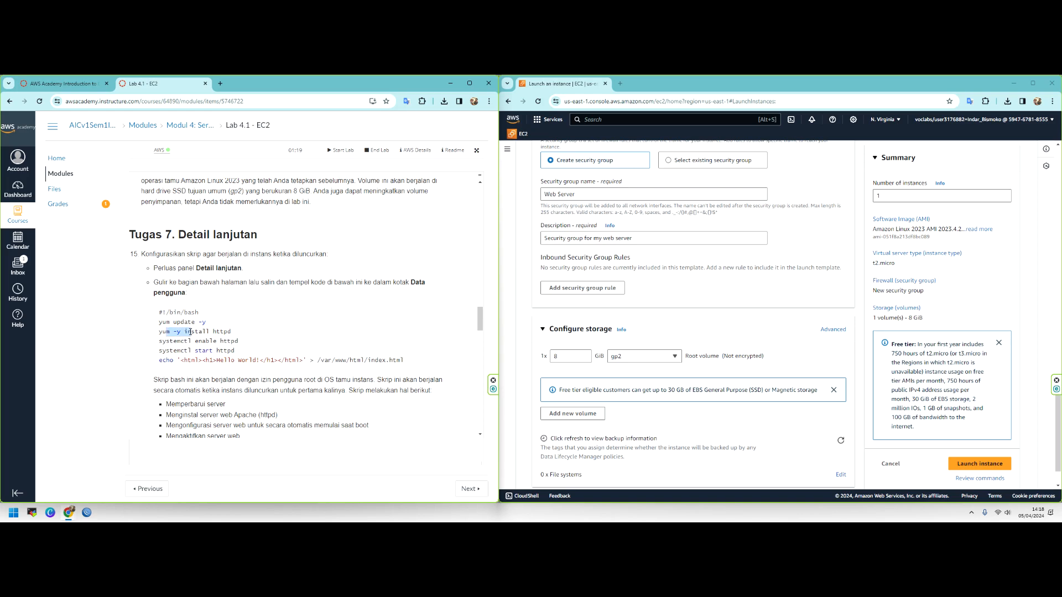
drag(184, 331, 231, 332)
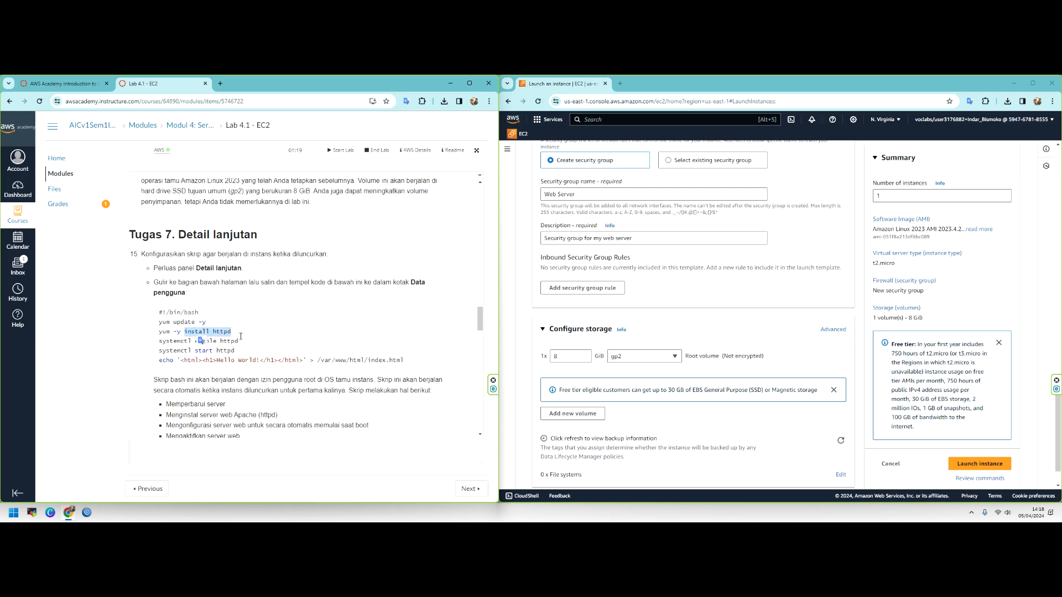
click(251, 349)
drag(240, 341, 222, 362)
click(338, 361)
drag(316, 360, 405, 360)
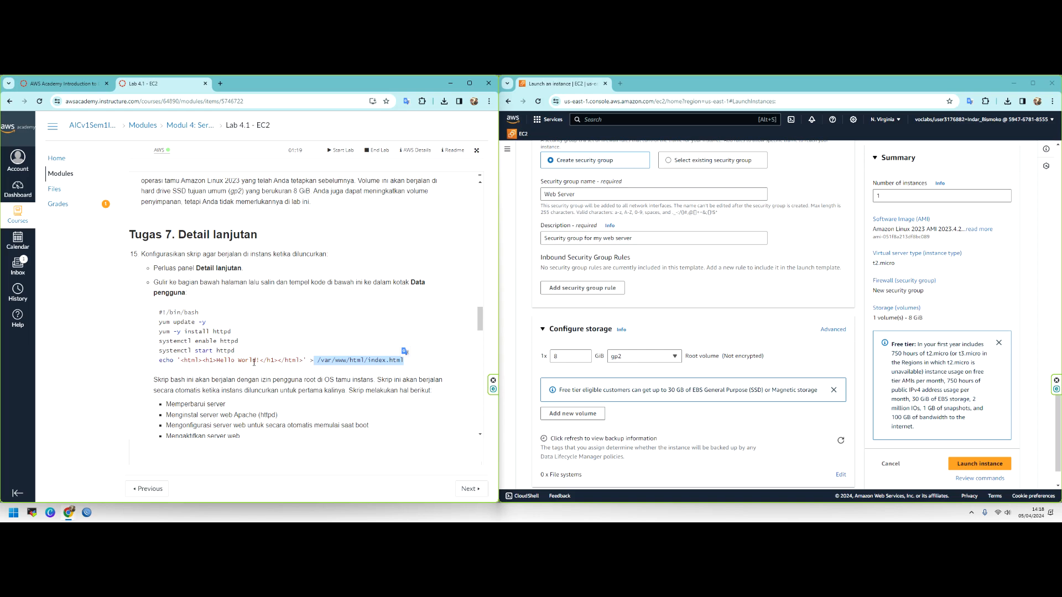
click(365, 364)
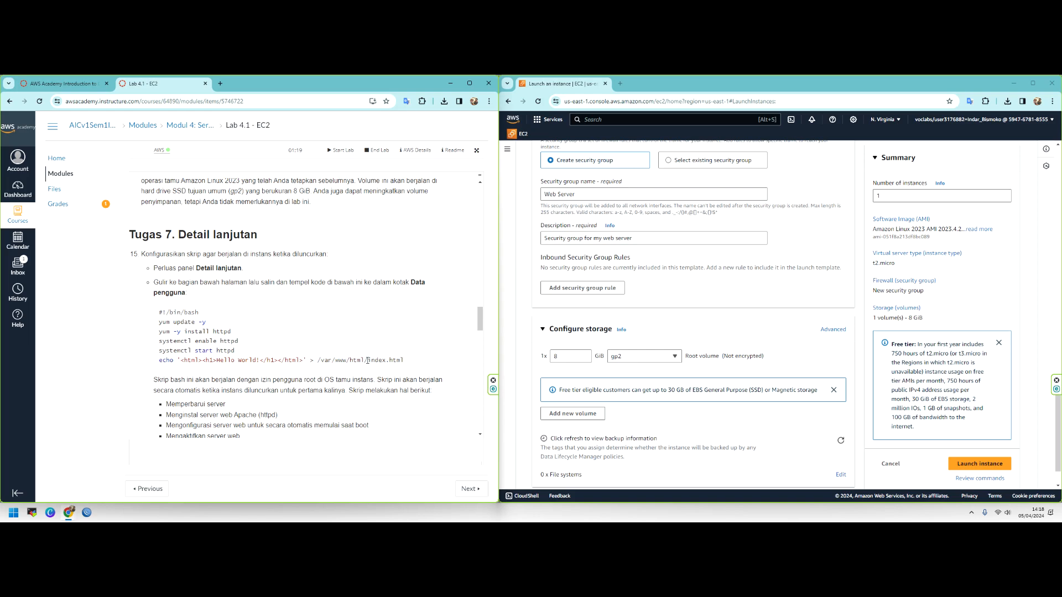
double_click(371, 360)
drag(182, 360, 301, 359)
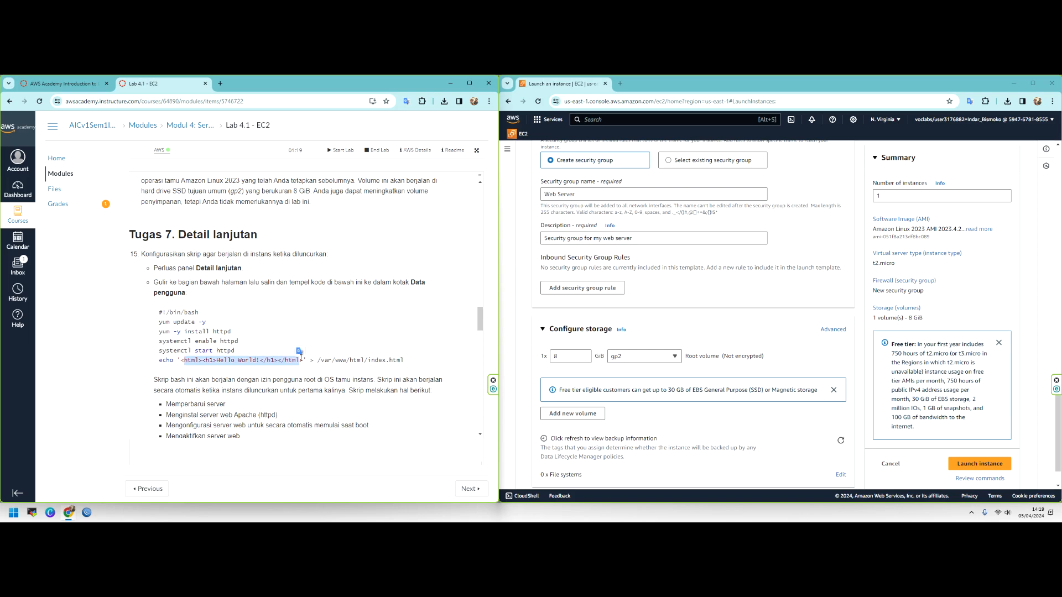
scroll(587, 354, down, 1)
Expand Advanced details and go down to the User data box.
click(544, 469)
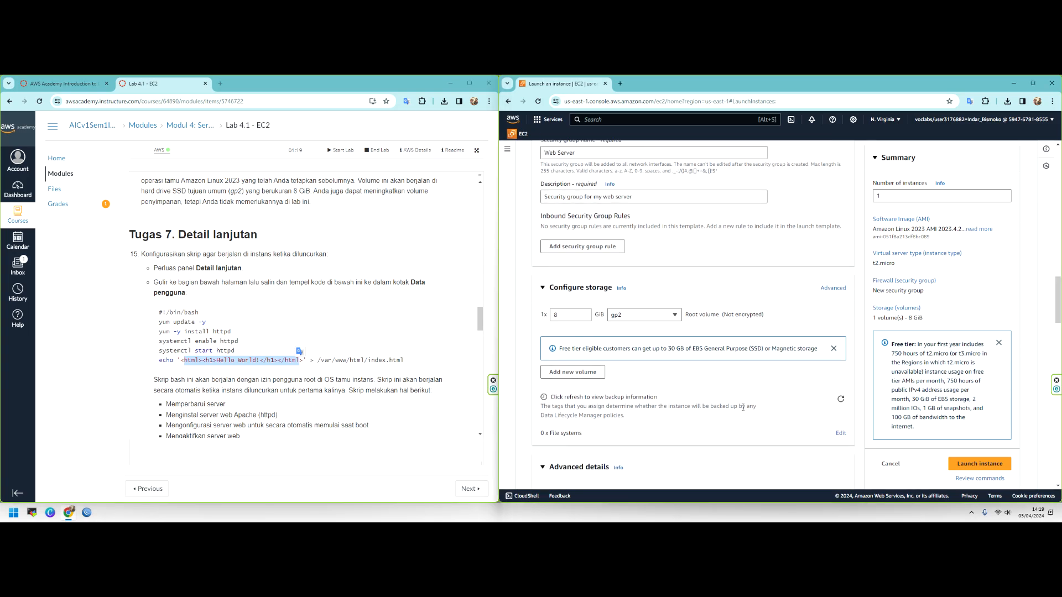
scroll(741, 398, down, 3)
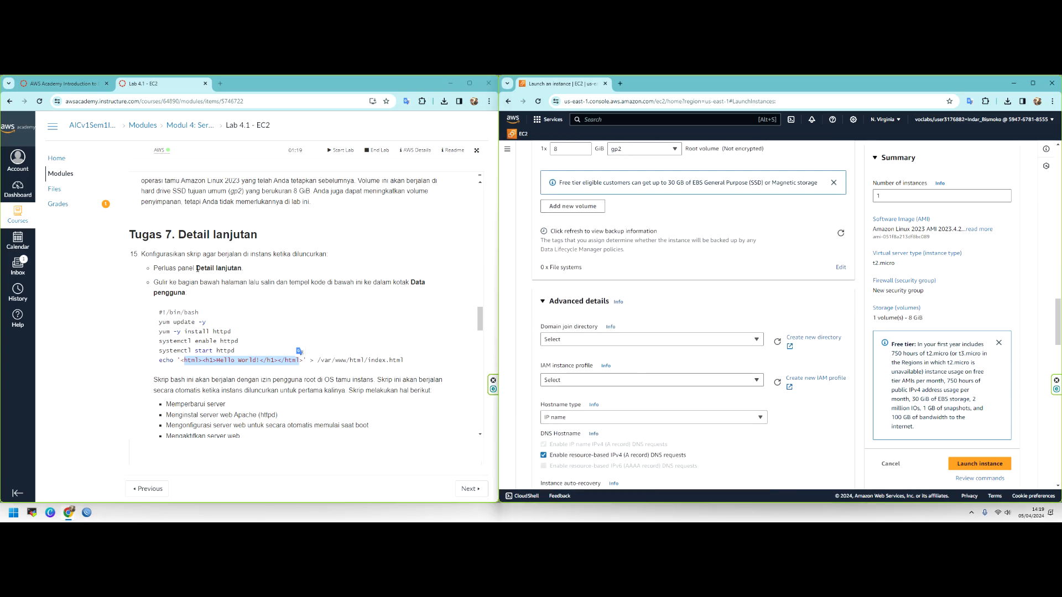
scroll(648, 371, down, 5)
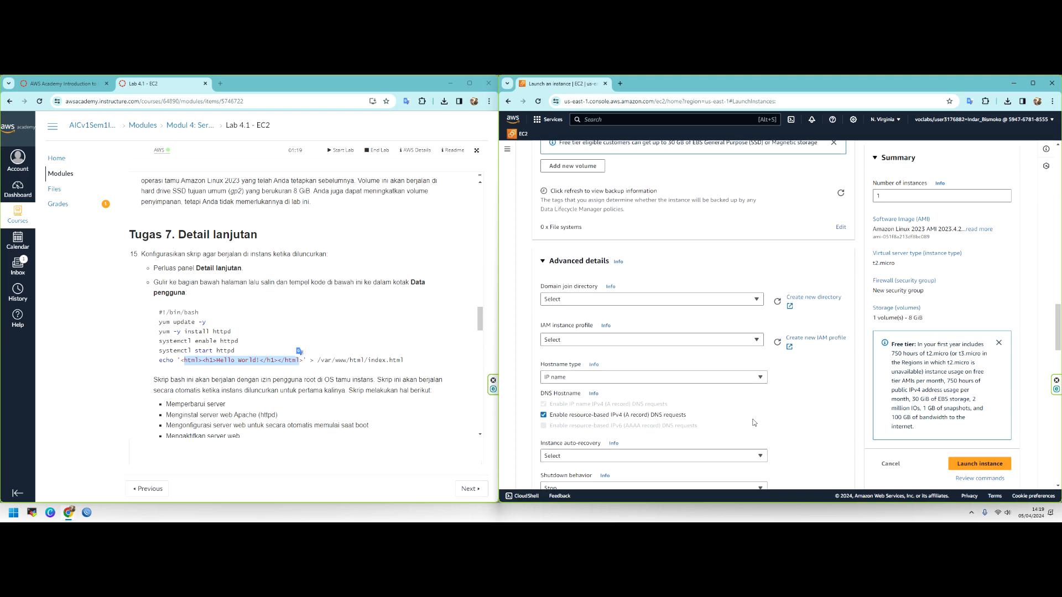
scroll(785, 396, down, 4)
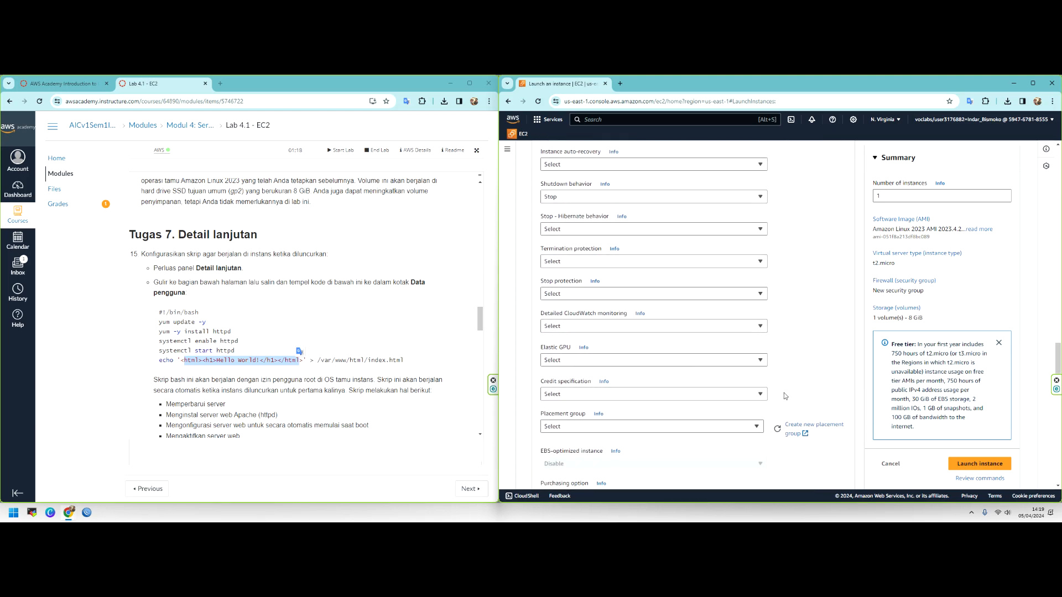
scroll(785, 396, down, 7)
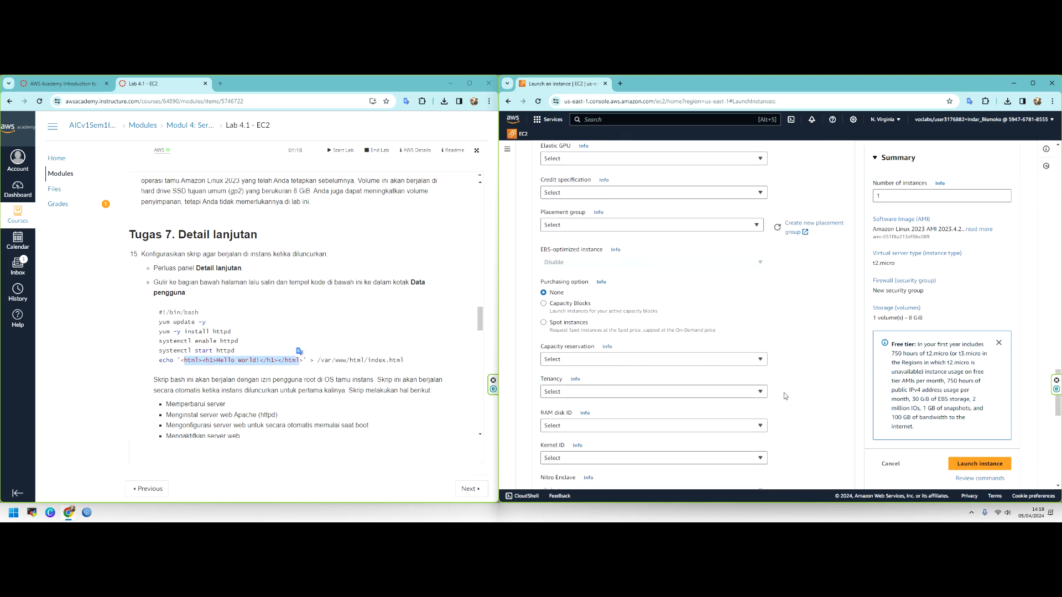
scroll(784, 392, down, 3)
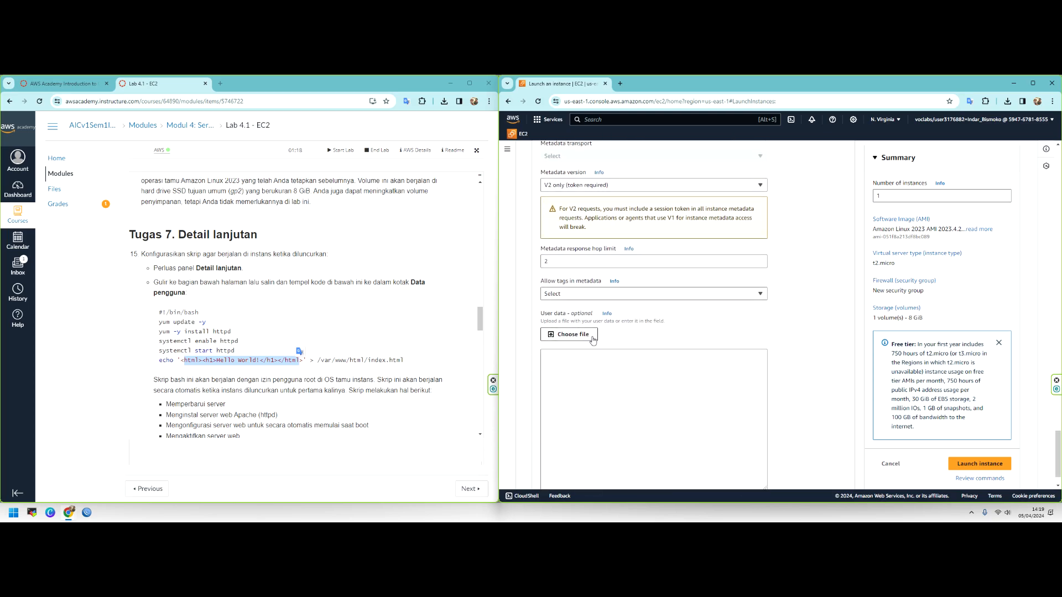
scroll(616, 377, down, 1)
click(594, 340)
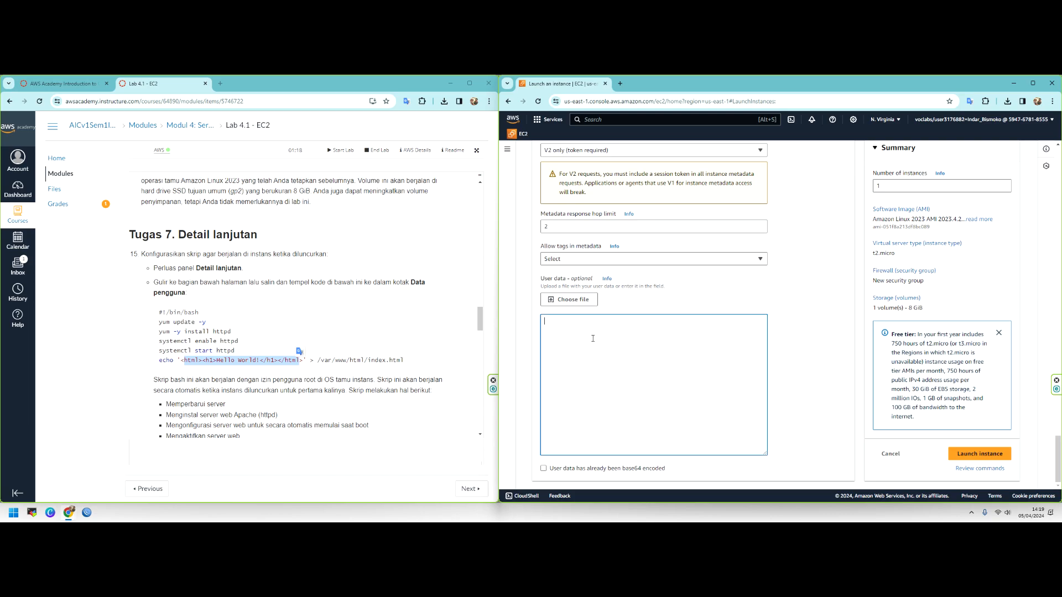
Copy the httpd bash script from the lab instructions and paste it into User data.
click(170, 318)
drag(169, 313, 412, 358)
right_click(215, 339)
click(238, 347)
right_click(596, 344)
click(622, 234)
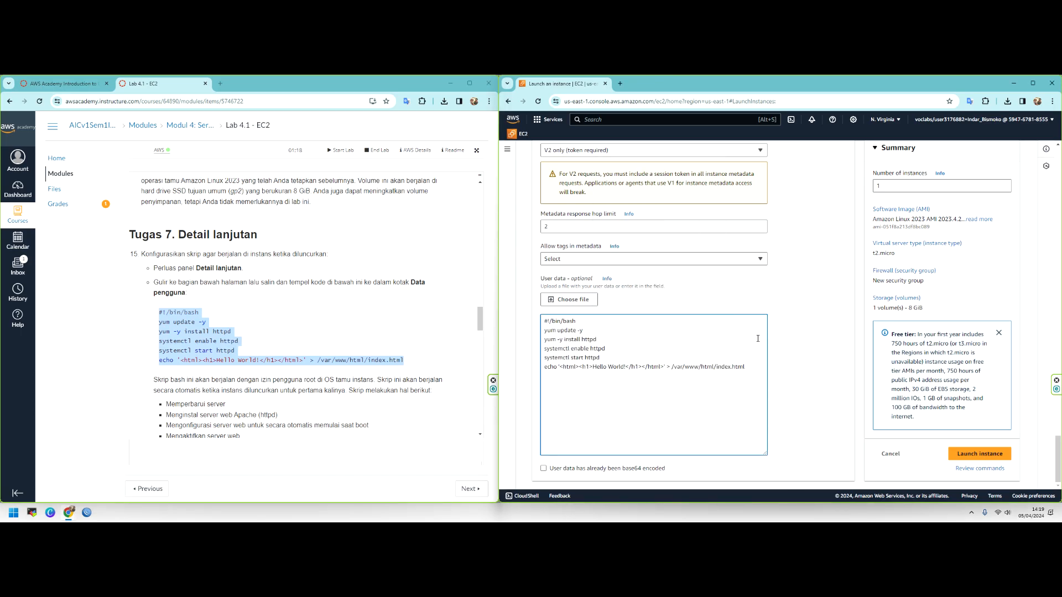
scroll(268, 349, down, 3)
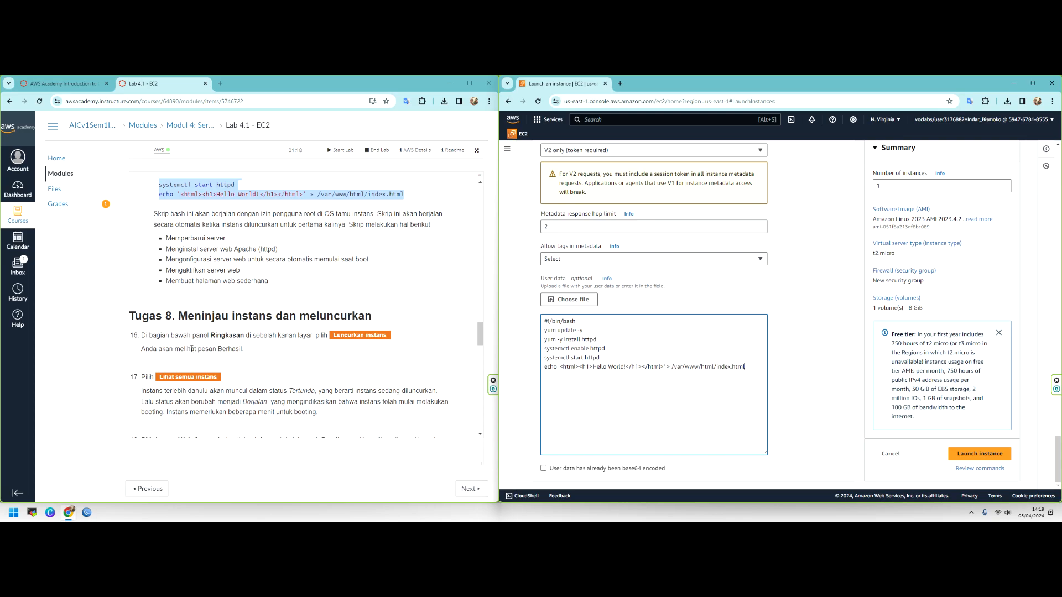
Launch the Web Server 1 instance from the Summary panel.
click(990, 454)
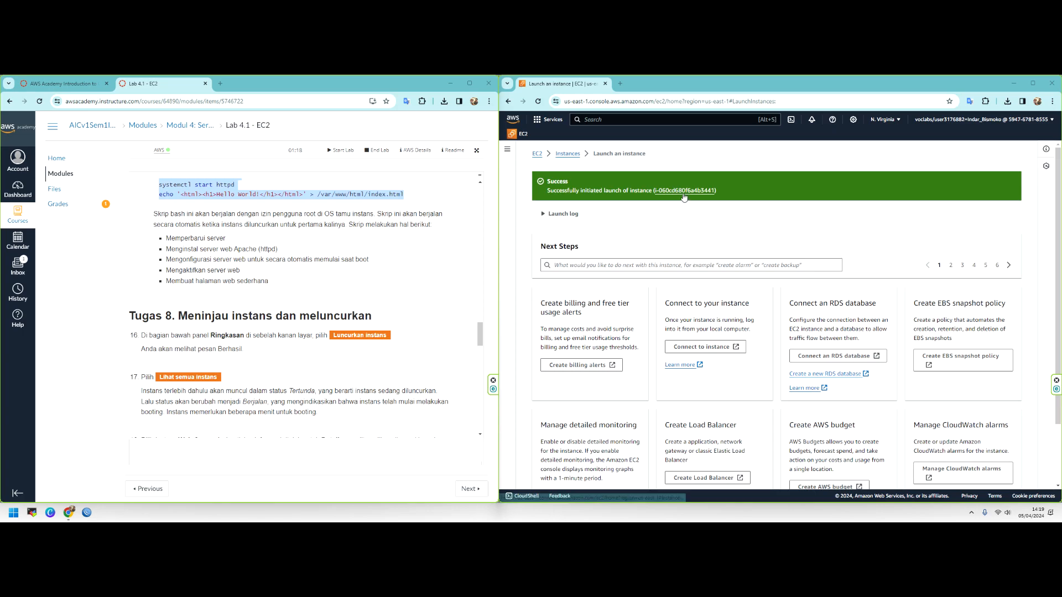
scroll(197, 310, down, 2)
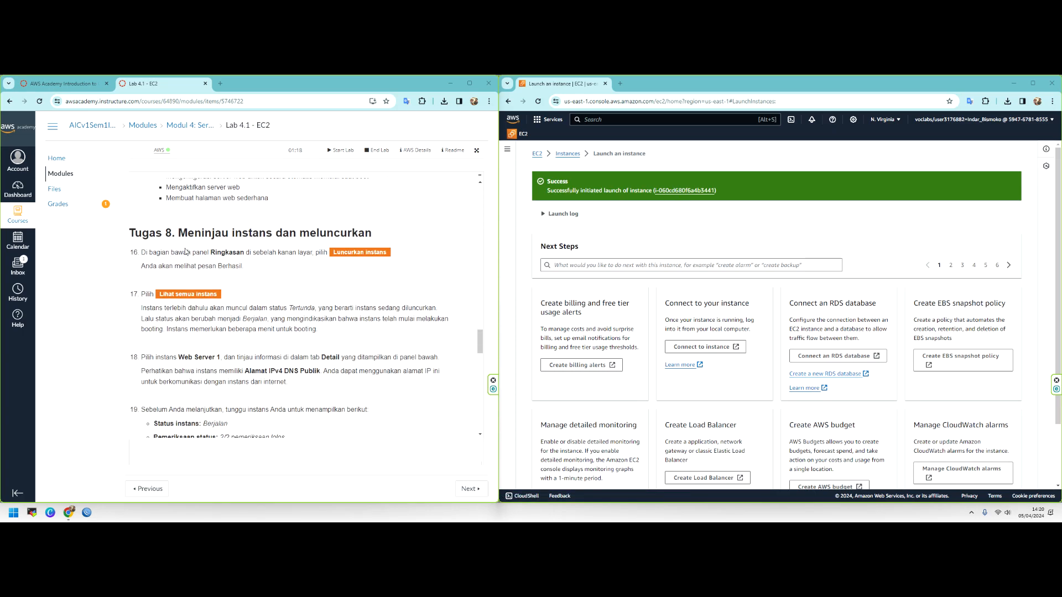
drag(183, 252, 261, 252)
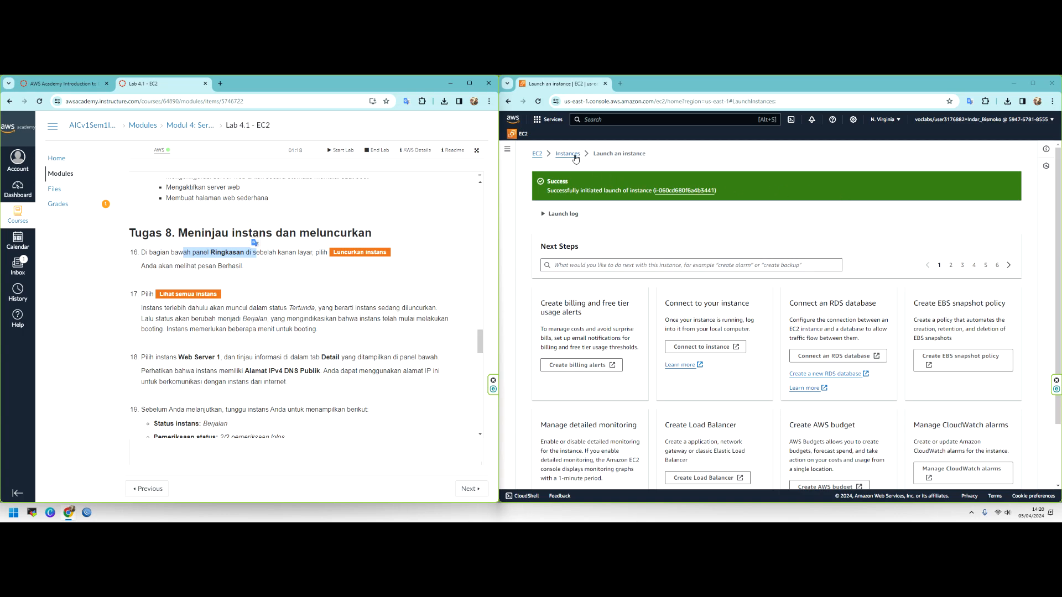
Open Web Server 1's details from the success banner and select its public IPv4 address.
click(672, 190)
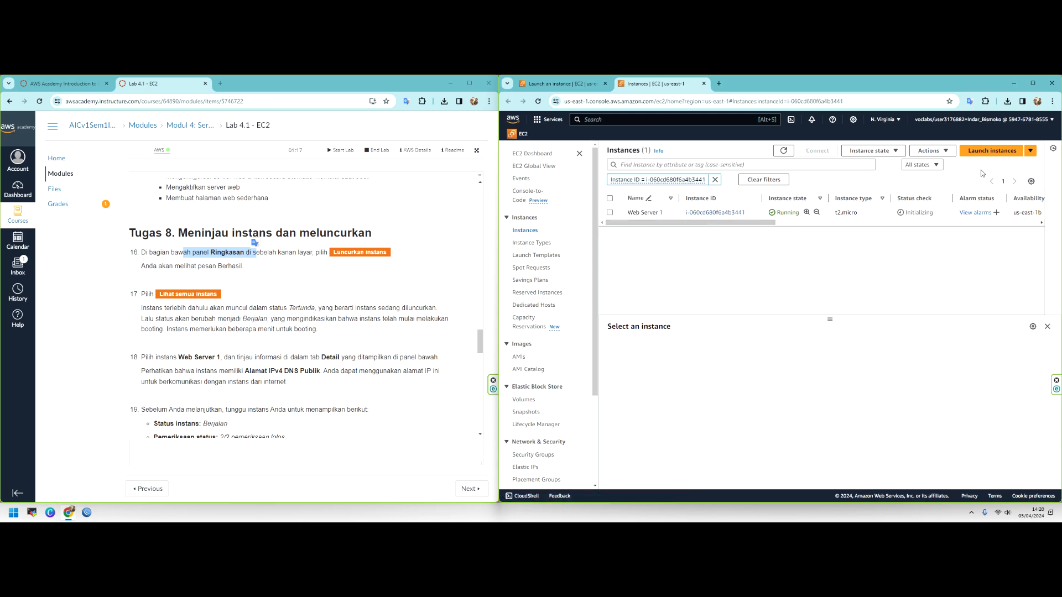
click(715, 213)
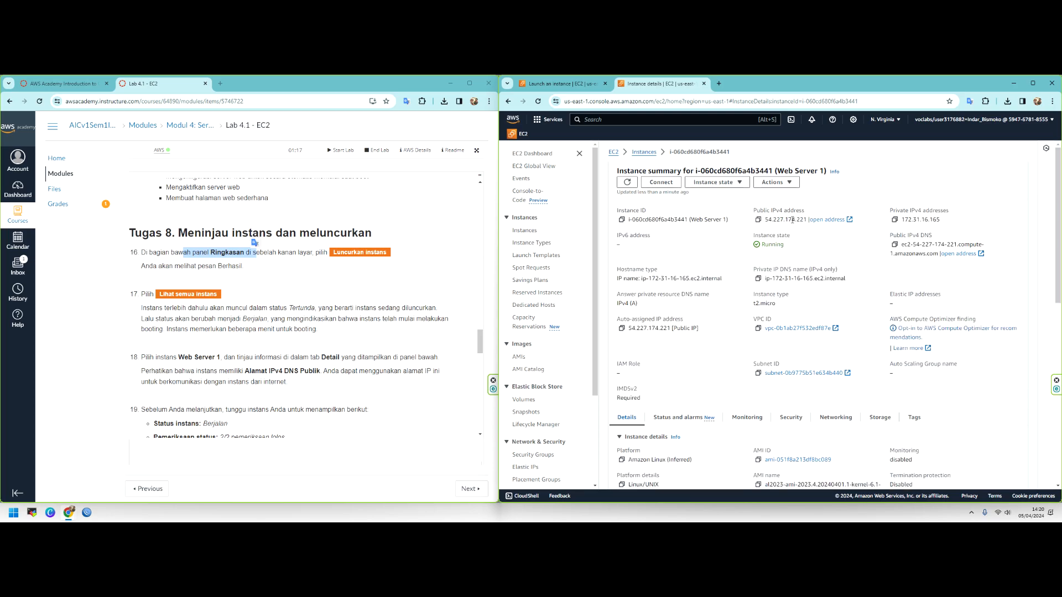
drag(767, 219, 807, 220)
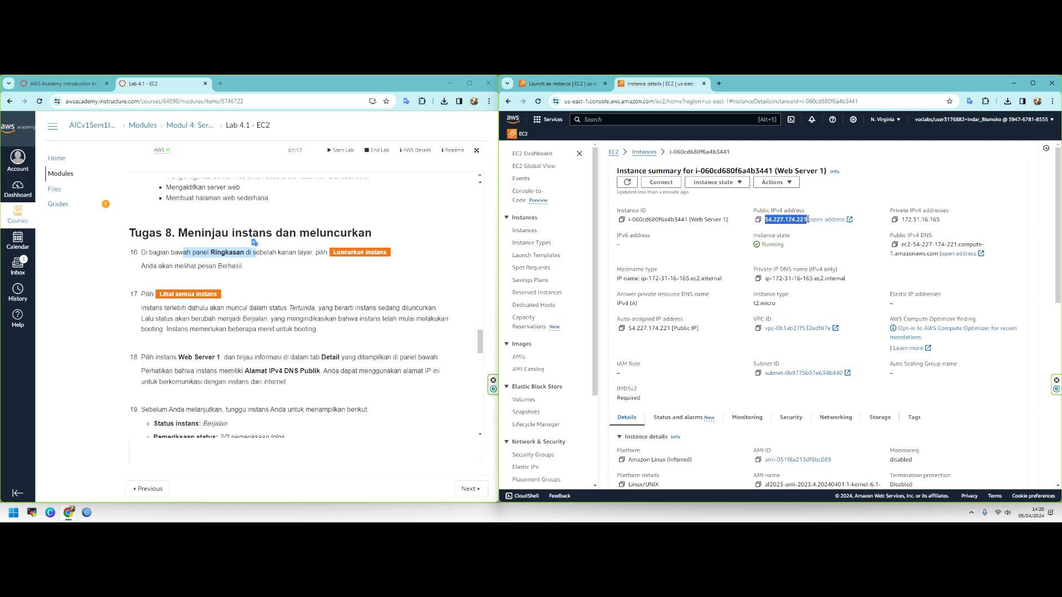
Reopen Web Server 1 from the instances list and review its Details tab.
click(641, 152)
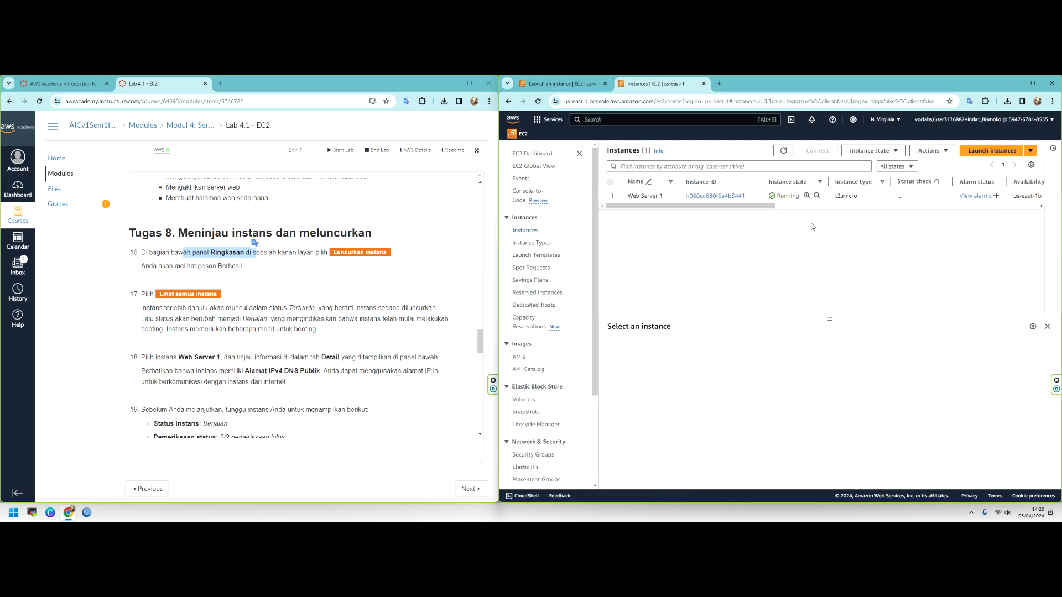
click(718, 196)
scroll(777, 269, down, 5)
scroll(779, 269, up, 5)
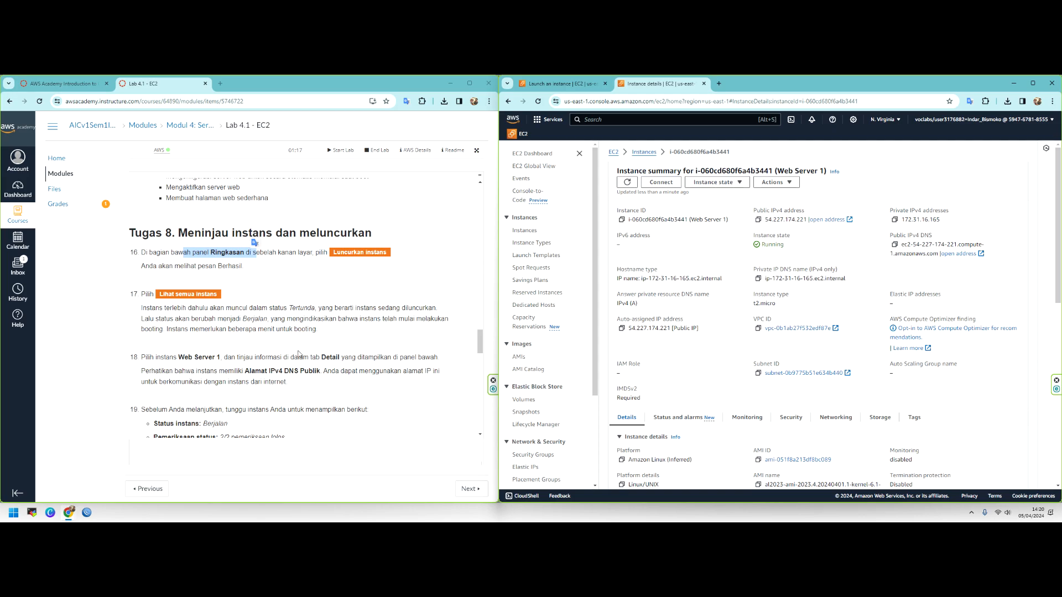
scroll(234, 305, down, 1)
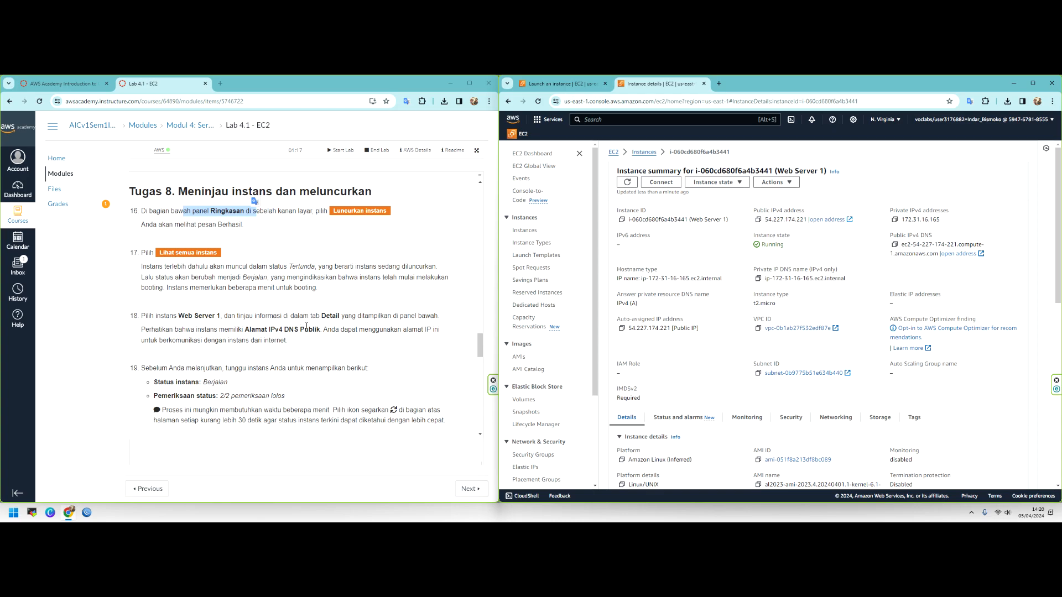
scroll(382, 304, up, 5)
scroll(382, 304, up, 10)
scroll(378, 298, down, 3)
scroll(378, 298, down, 3)
scroll(377, 290, up, 9)
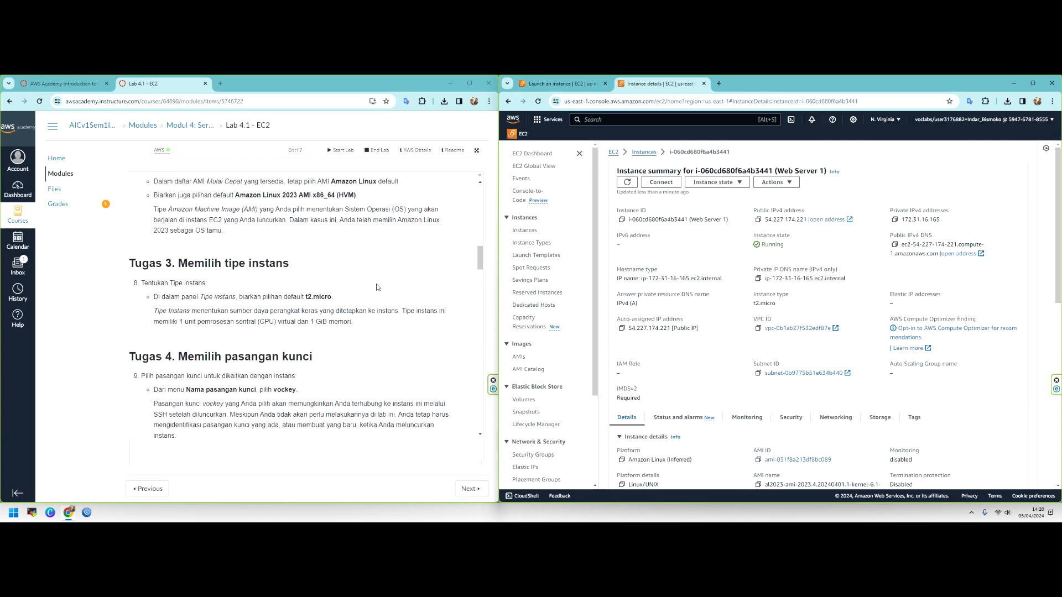
scroll(260, 270, up, 3)
scroll(268, 264, down, 10)
scroll(270, 260, down, 4)
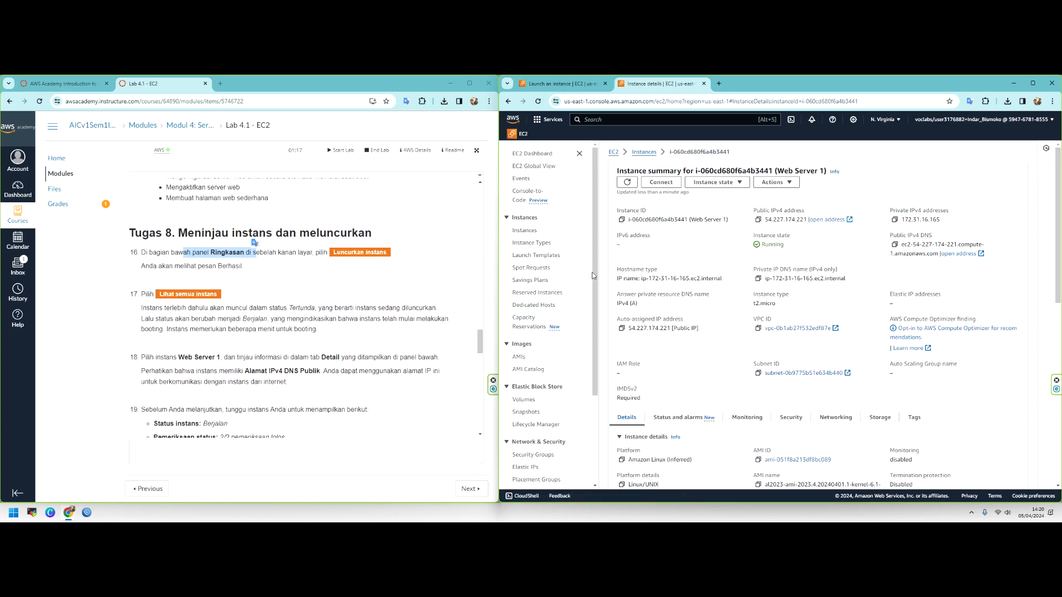
scroll(233, 263, down, 2)
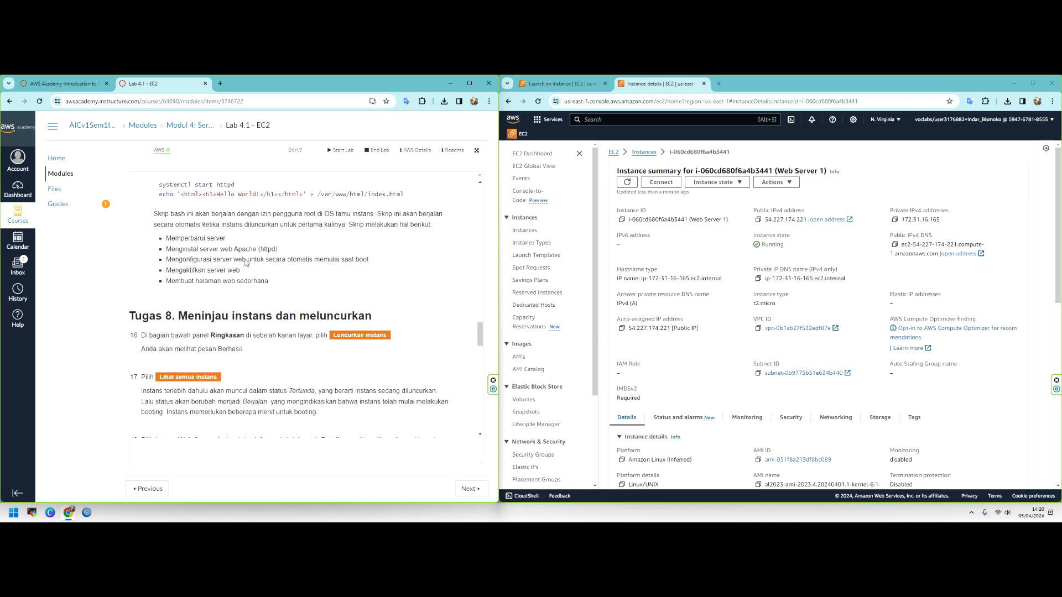
scroll(222, 274, up, 2)
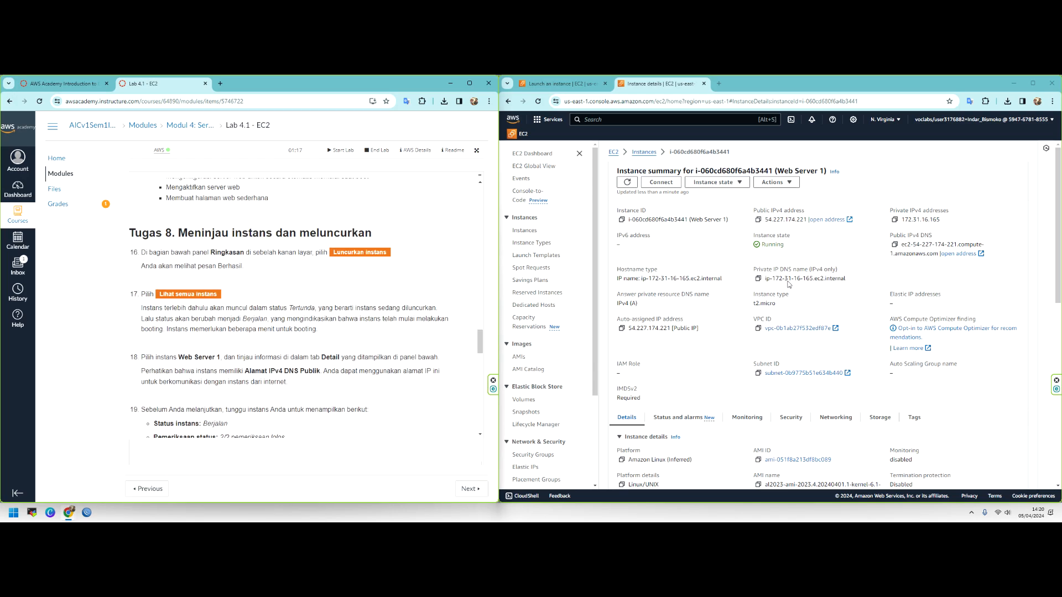
Reopen the Web Server 1 summary and check its Amazon Linux platform value.
click(644, 152)
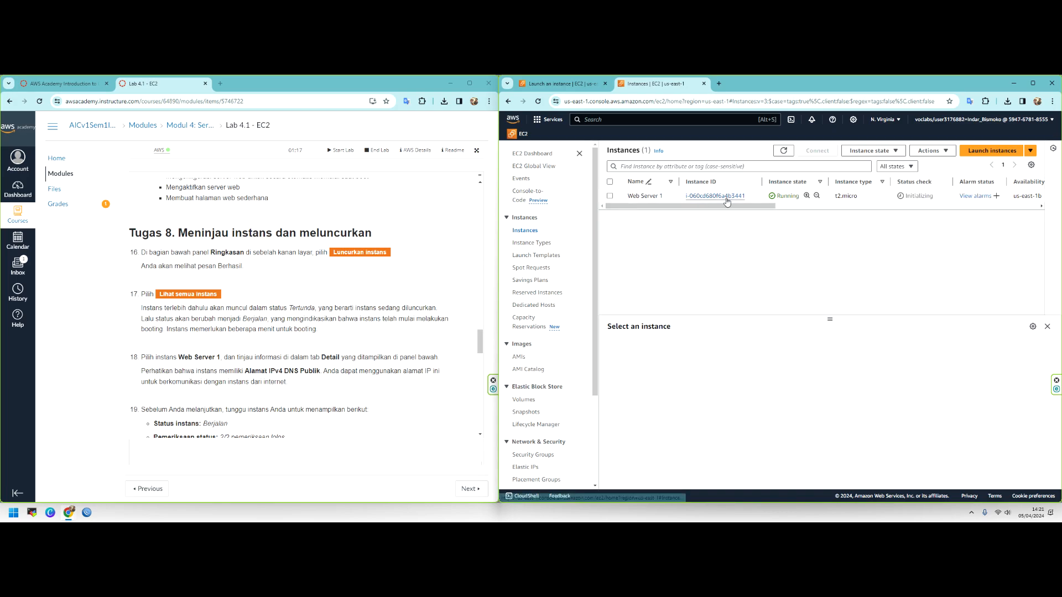
click(733, 199)
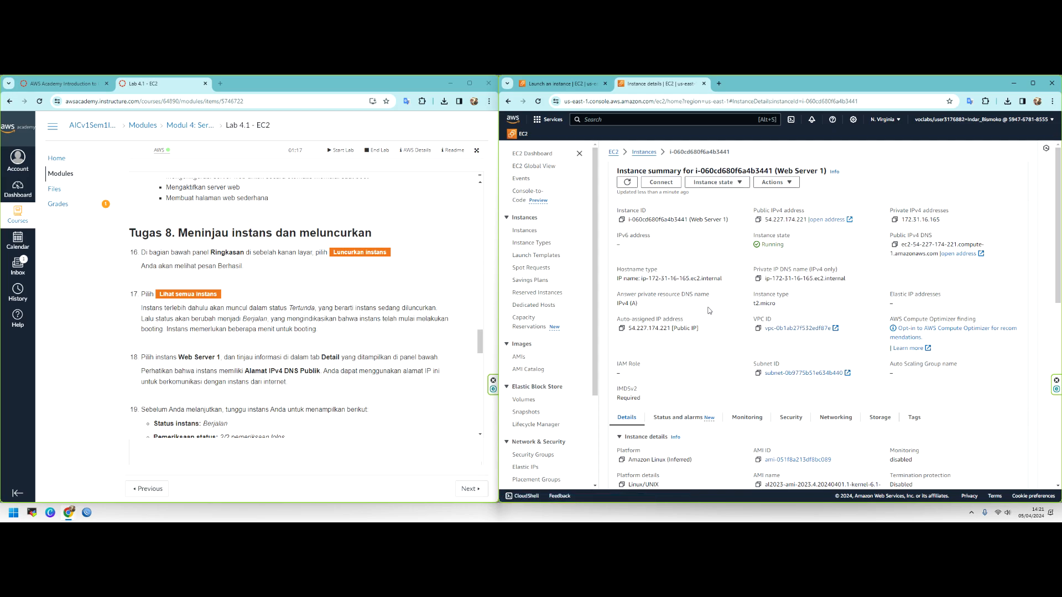
scroll(710, 309, down, 3)
drag(644, 336, 666, 338)
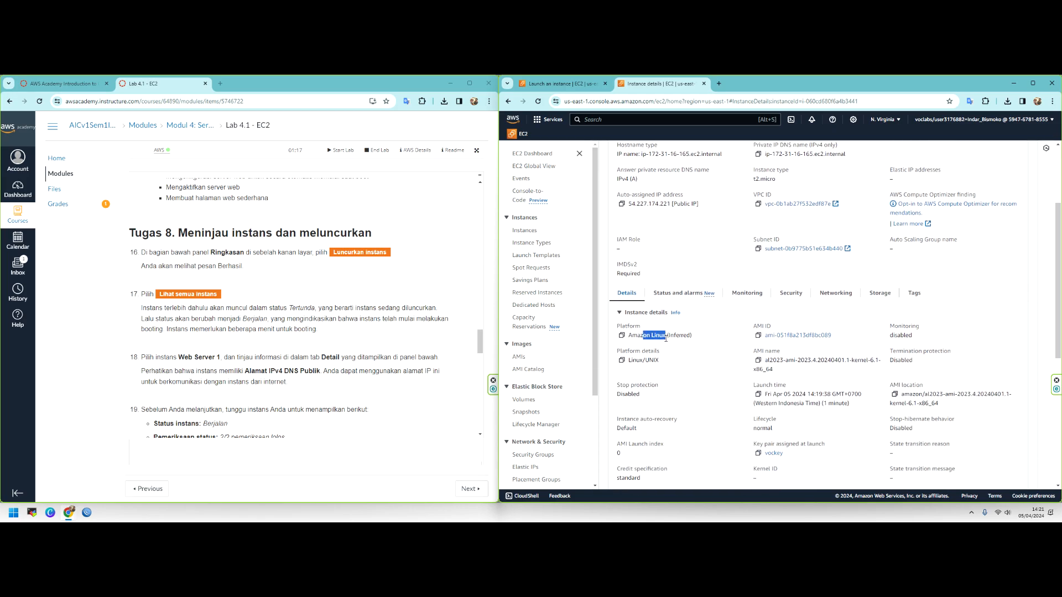
scroll(727, 343, down, 3)
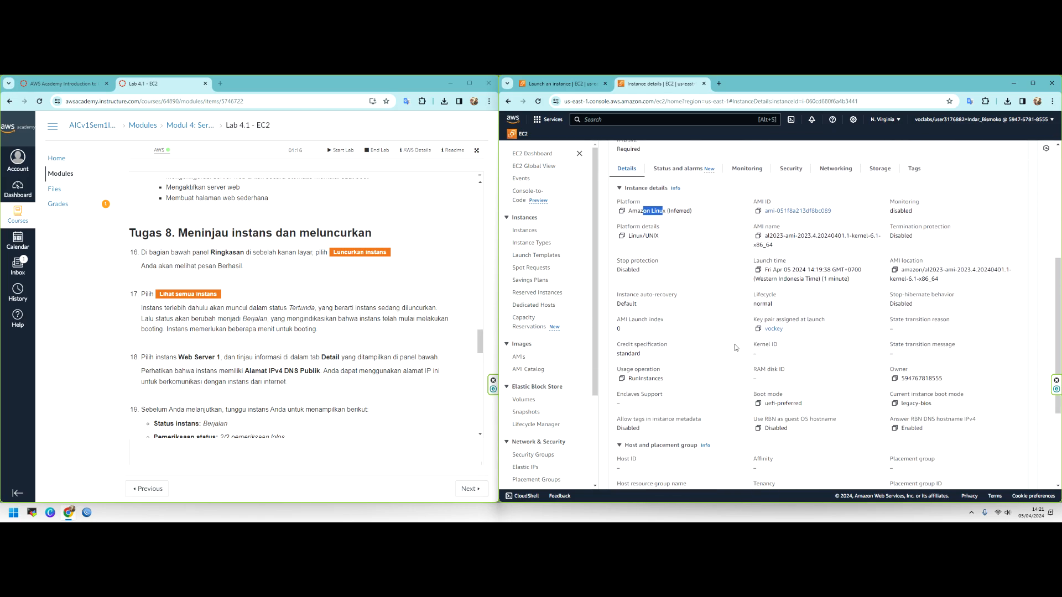
scroll(300, 321, down, 2)
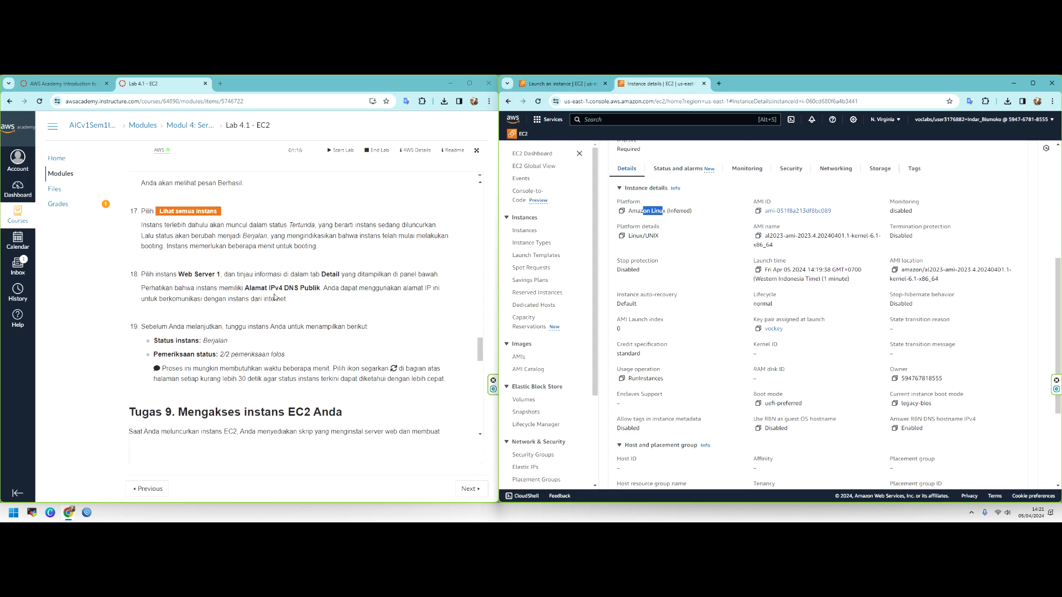
scroll(819, 181, up, 5)
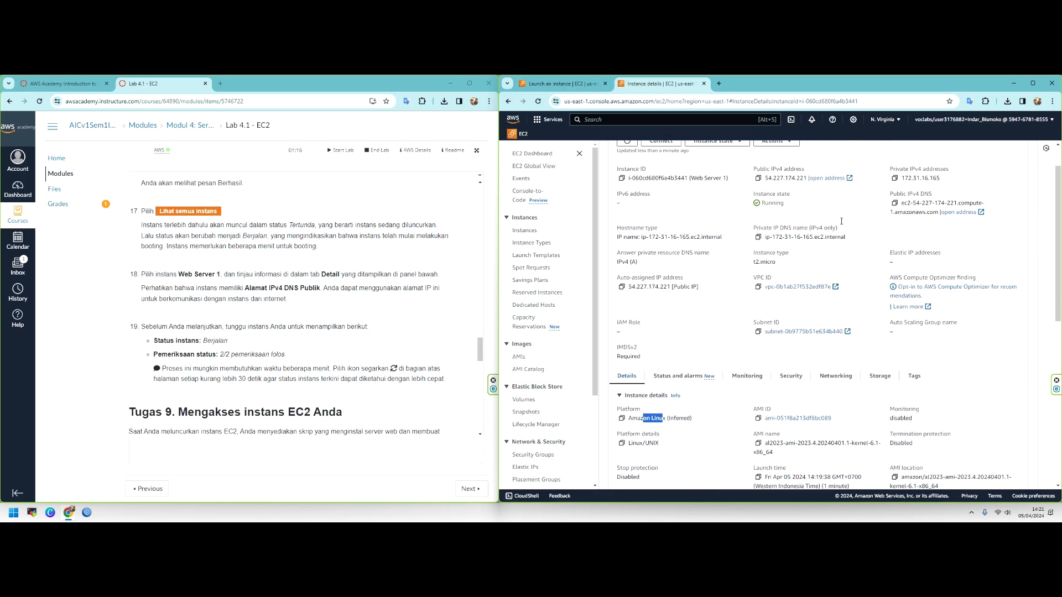
Open public IP 54.227.174.221 in a new tab, then return to the instance details.
click(819, 179)
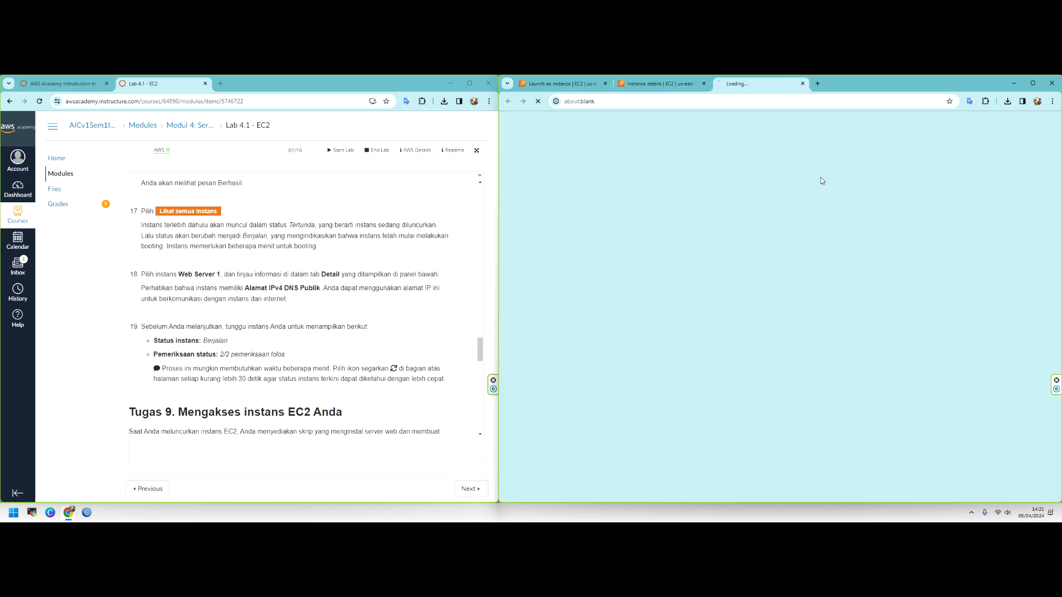
click(706, 80)
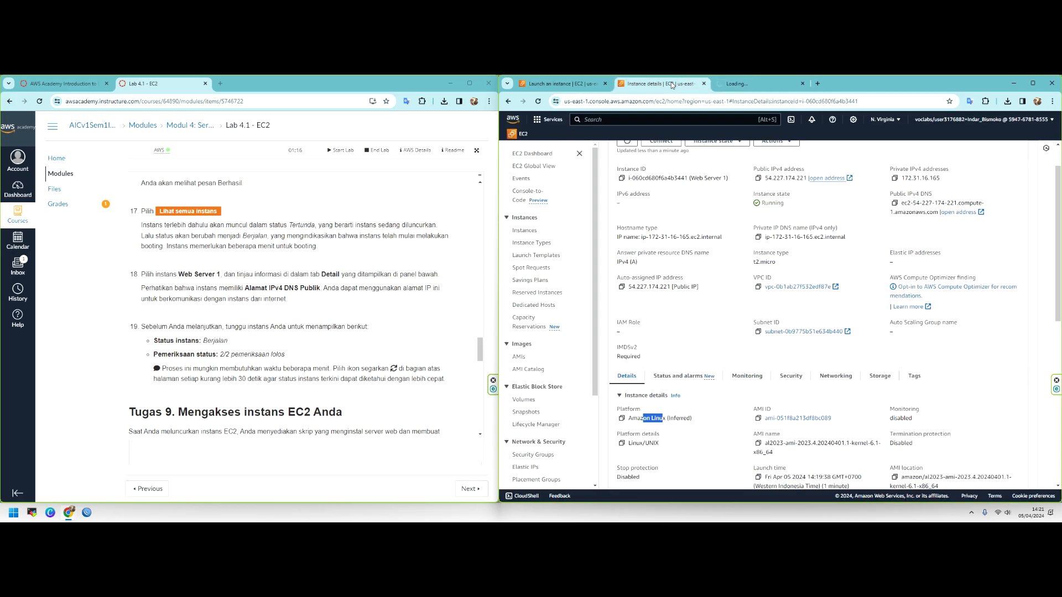
scroll(224, 340, down, 1)
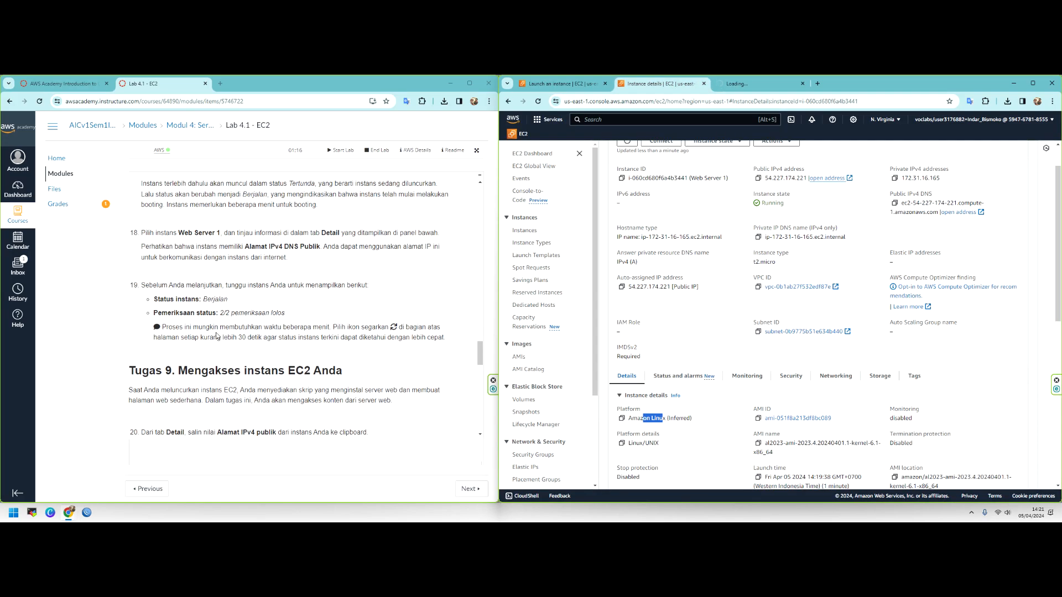
drag(215, 311, 373, 330)
click(376, 331)
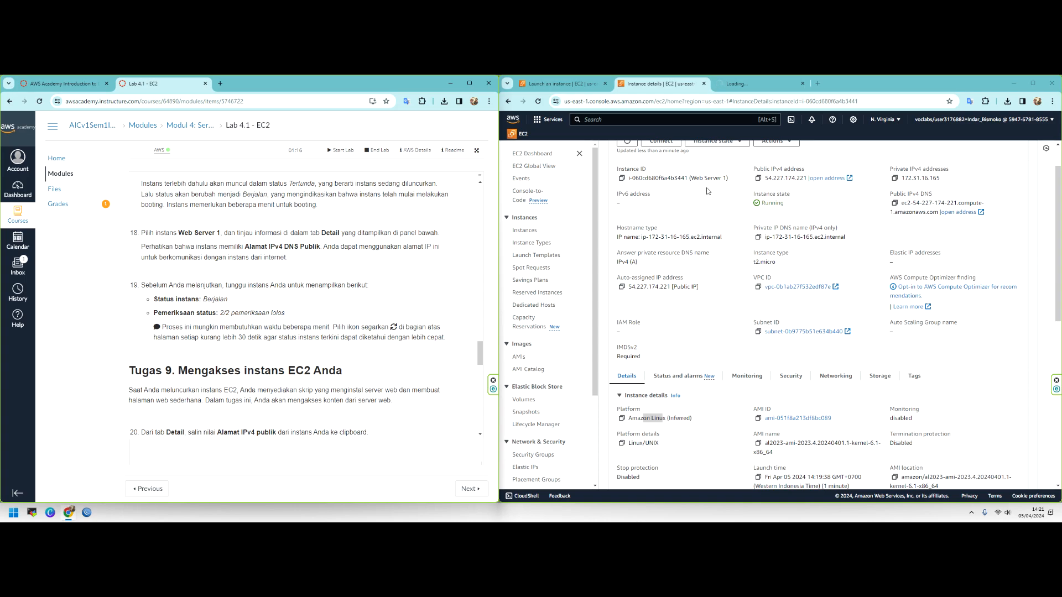
scroll(650, 216, up, 1)
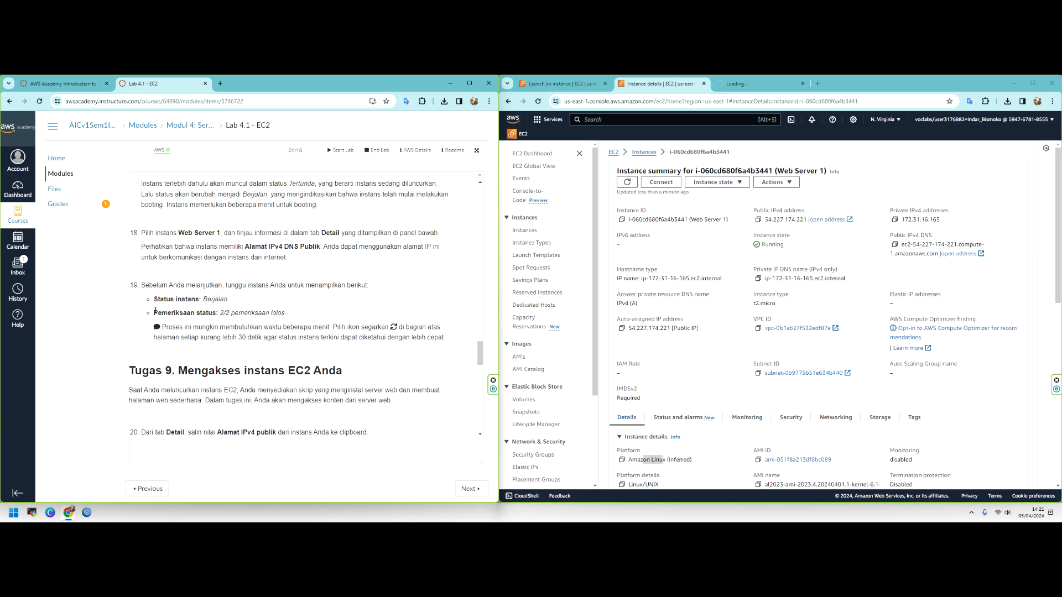
scroll(205, 324, down, 3)
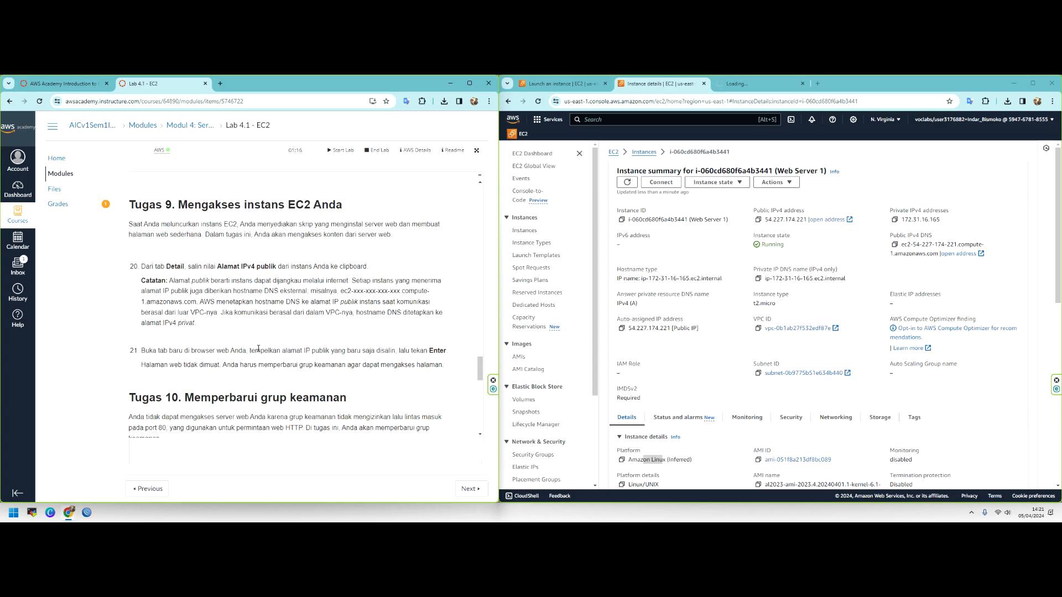
scroll(264, 348, down, 2)
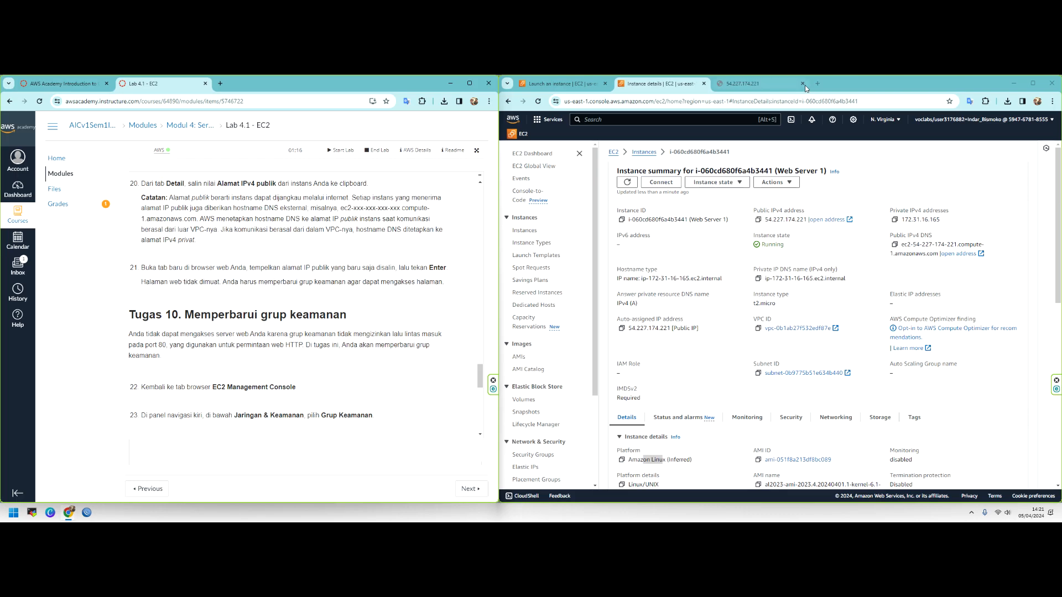
click(746, 84)
click(587, 101)
key(Return)
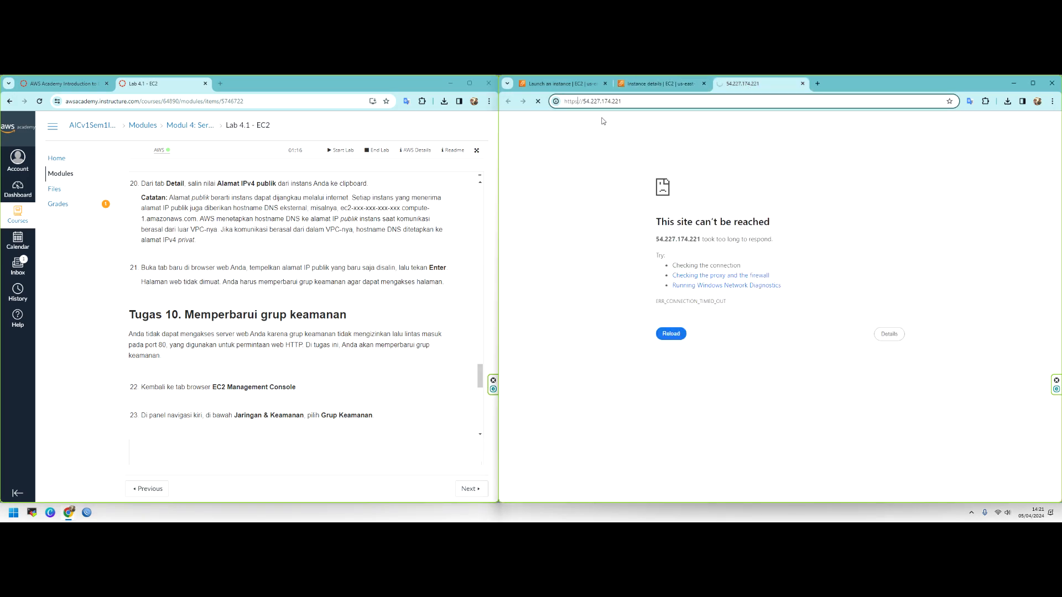
key(BackSpace)
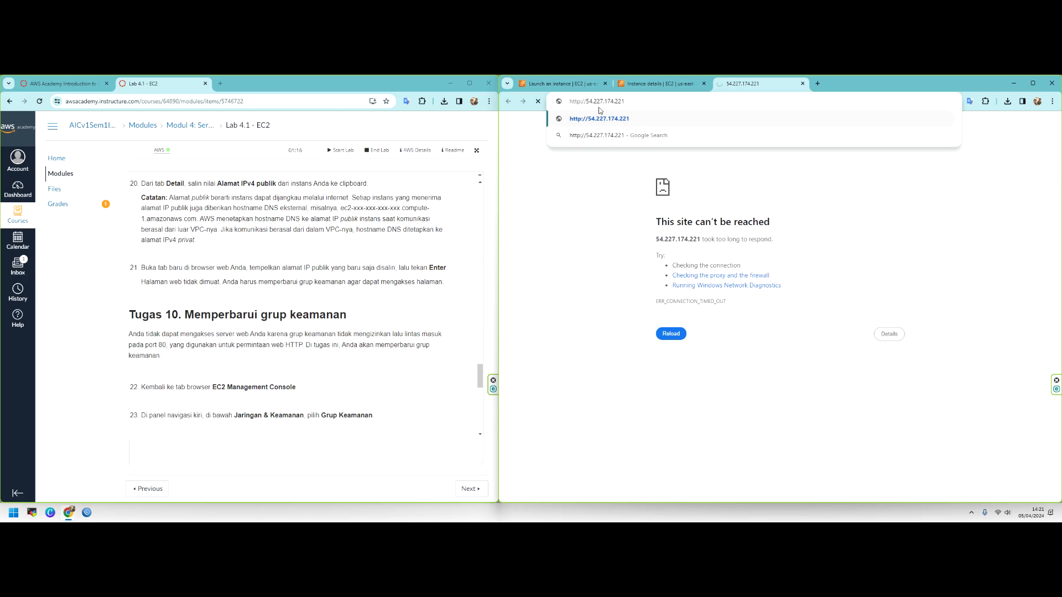
key(Return)
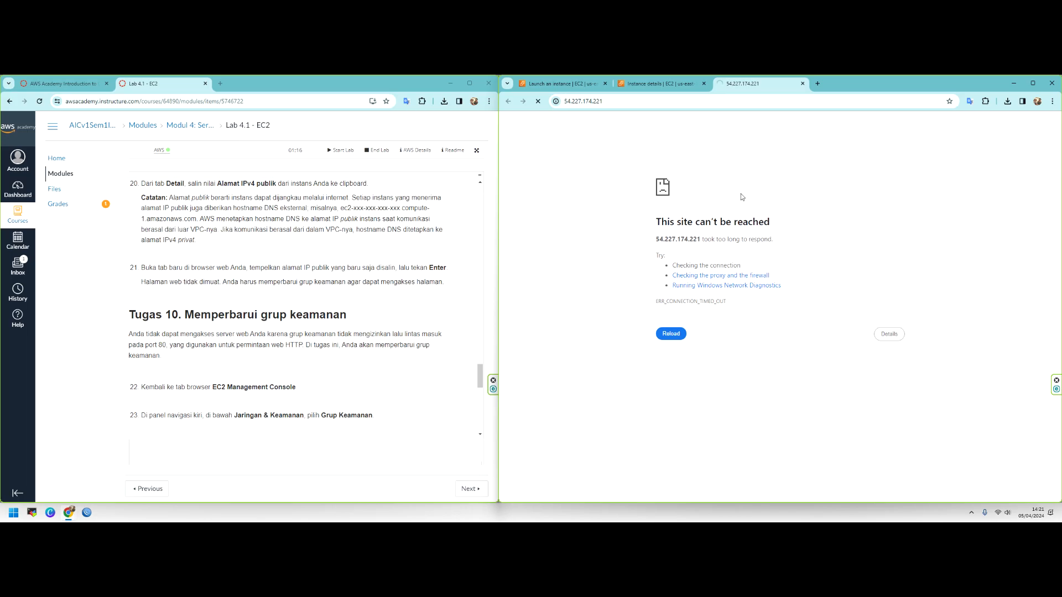
click(673, 83)
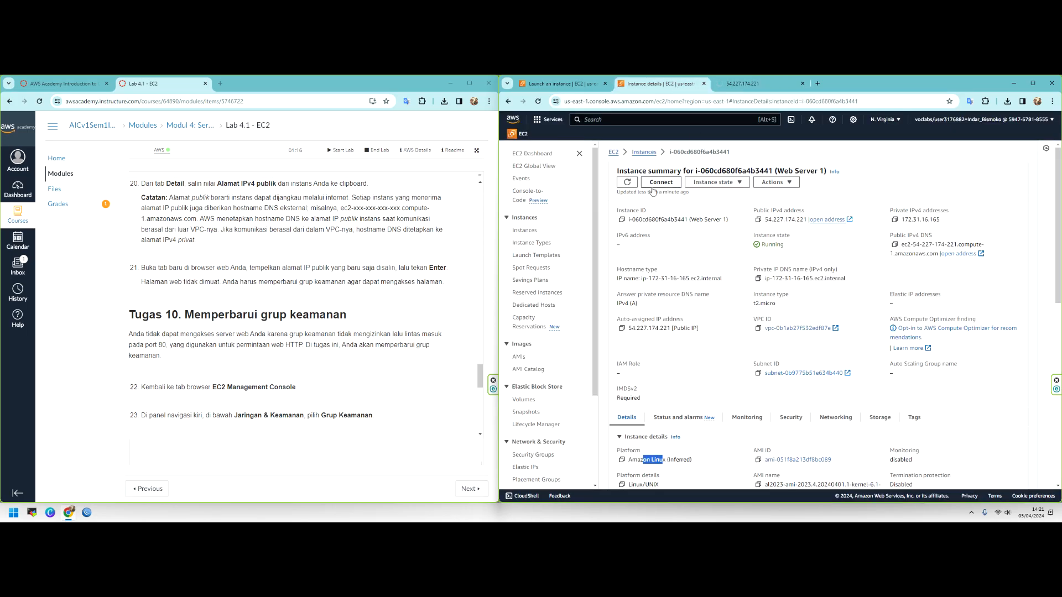
scroll(284, 279, up, 15)
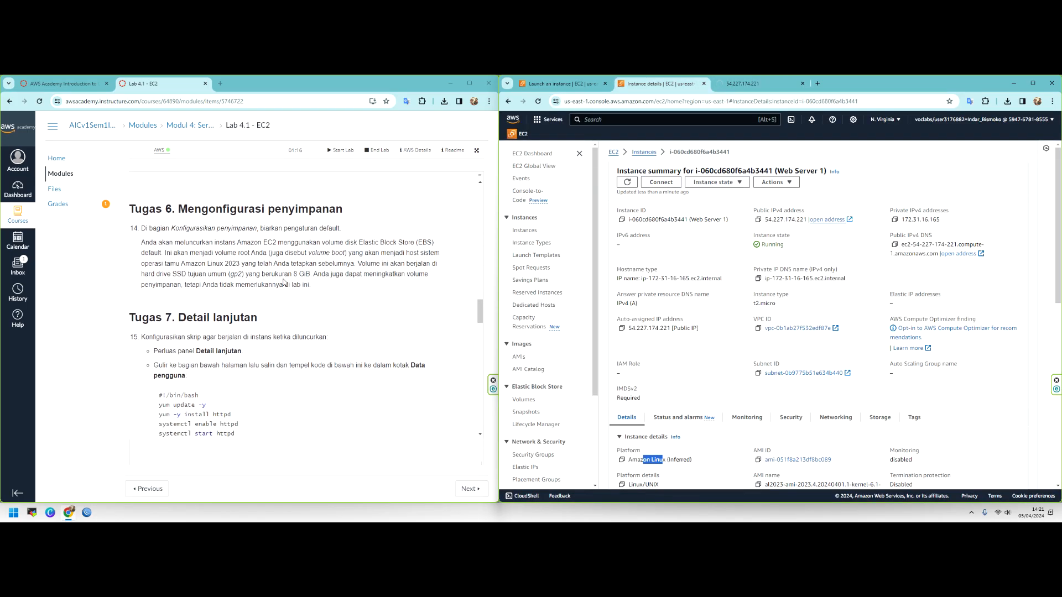
scroll(284, 280, down, 3)
drag(388, 280, 161, 230)
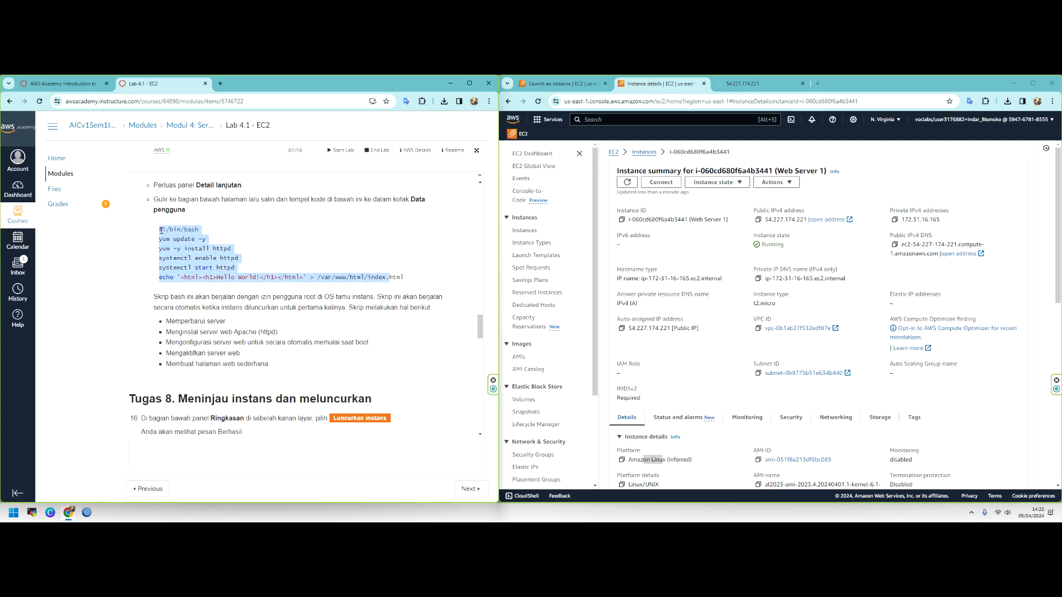
scroll(255, 255, down, 5)
scroll(287, 265, up, 8)
scroll(324, 276, down, 10)
scroll(324, 276, down, 3)
scroll(324, 278, down, 1)
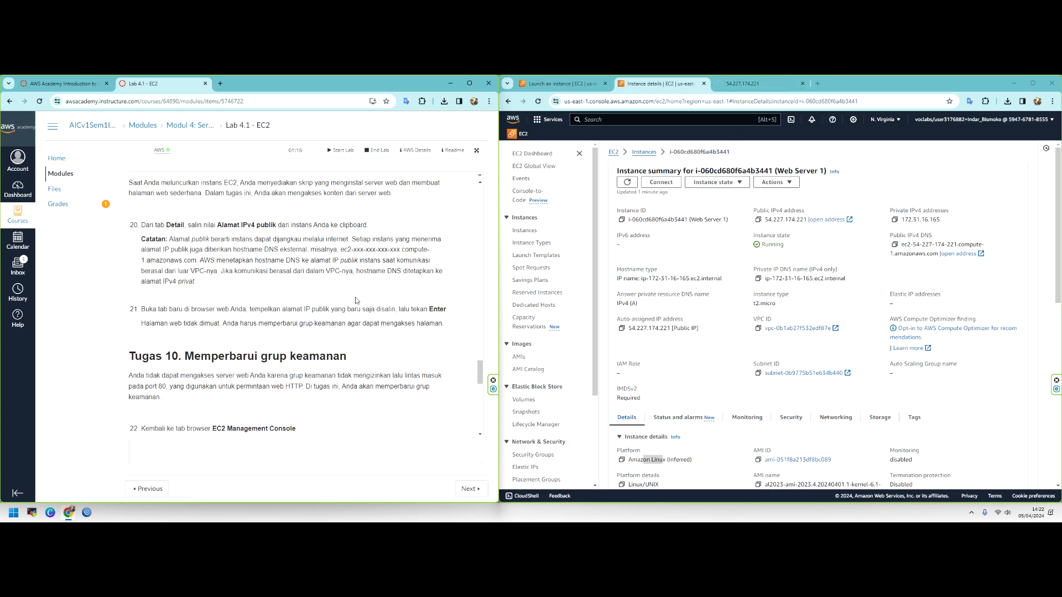
scroll(302, 308, down, 3)
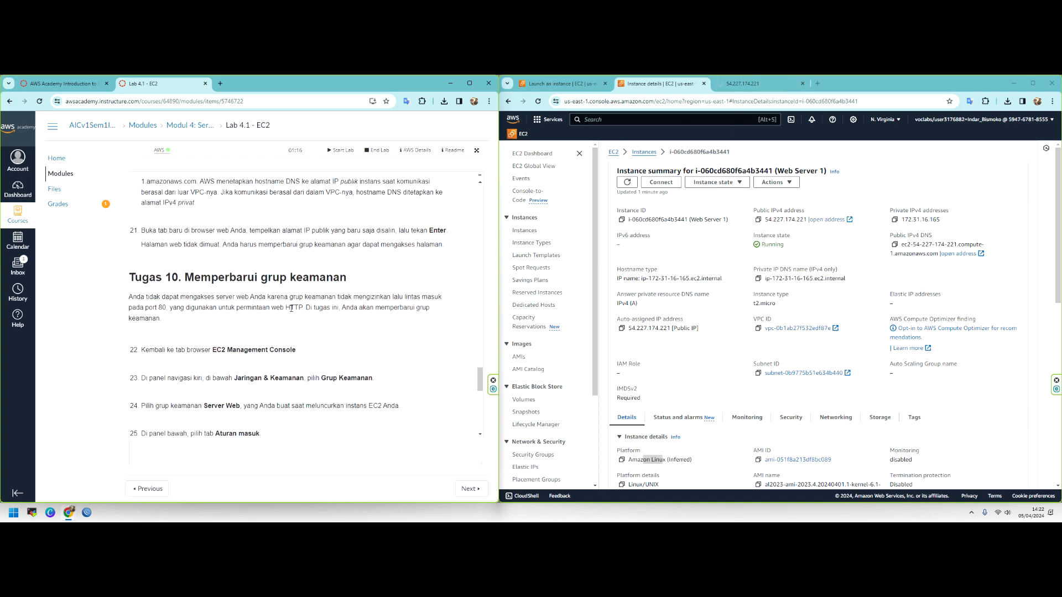
drag(199, 231, 327, 231)
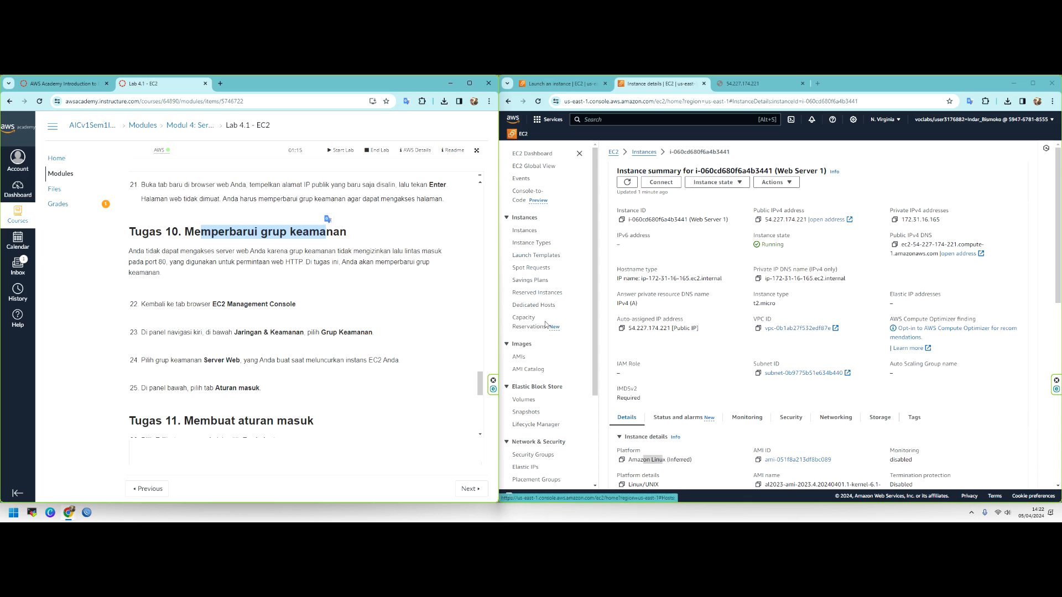
scroll(556, 381, down, 1)
scroll(559, 387, down, 1)
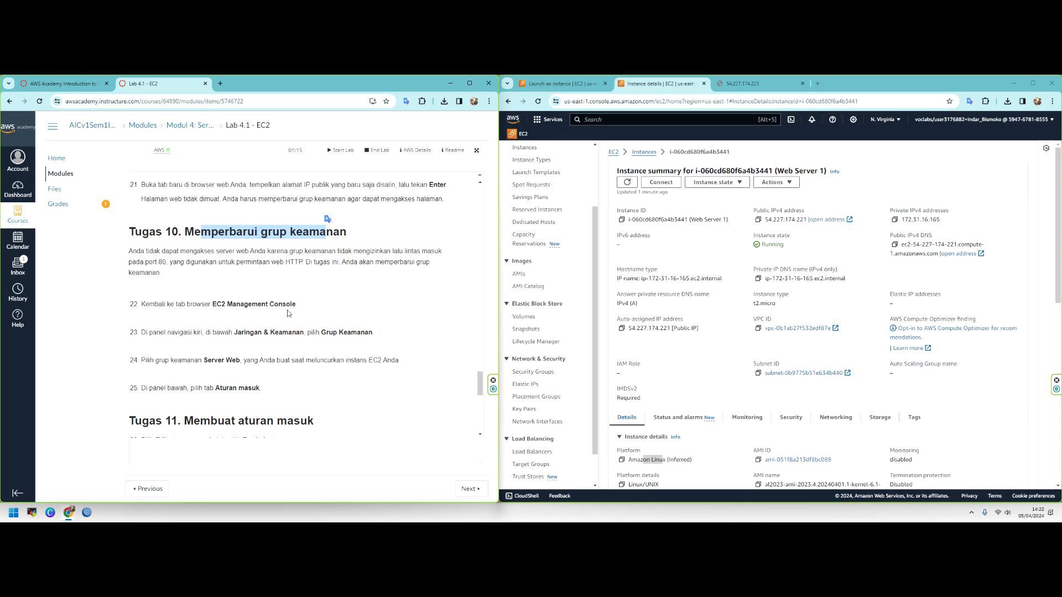
scroll(290, 313, down, 2)
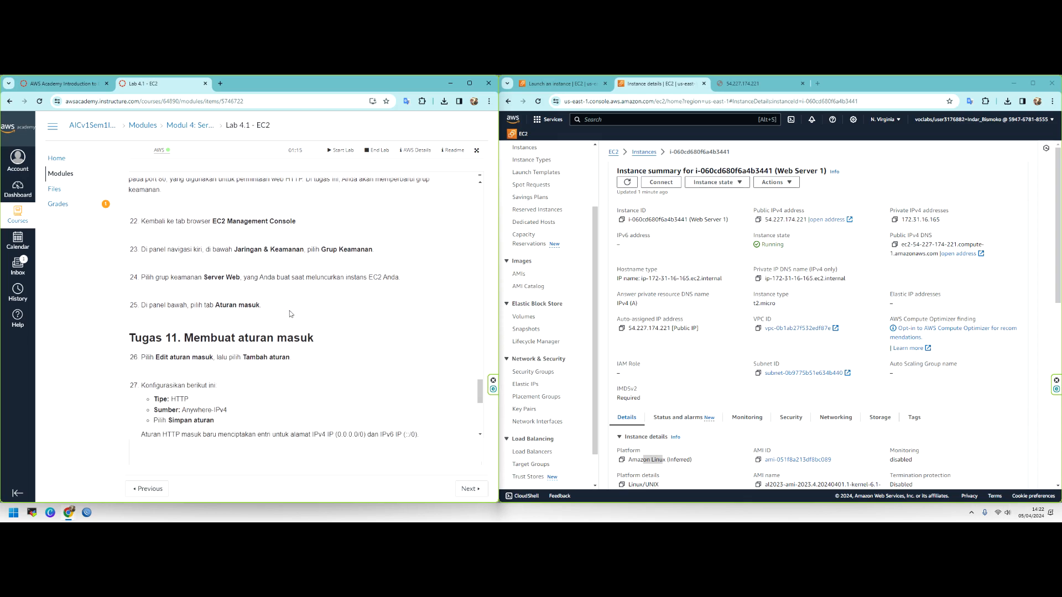
Open Security Groups and close the unreachable 54.227.174.221 tab.
click(542, 372)
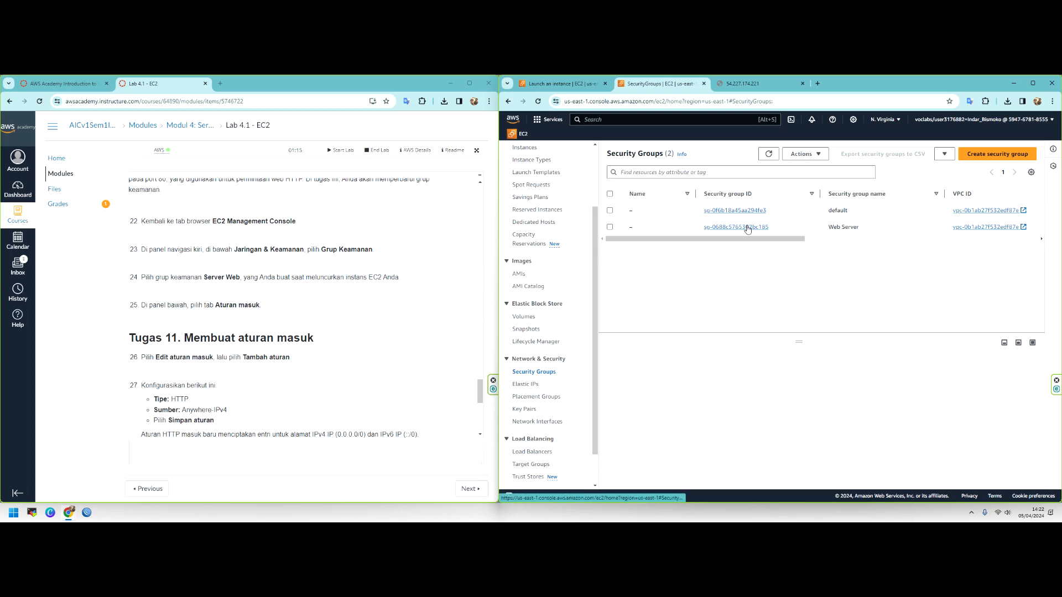
click(734, 82)
click(802, 83)
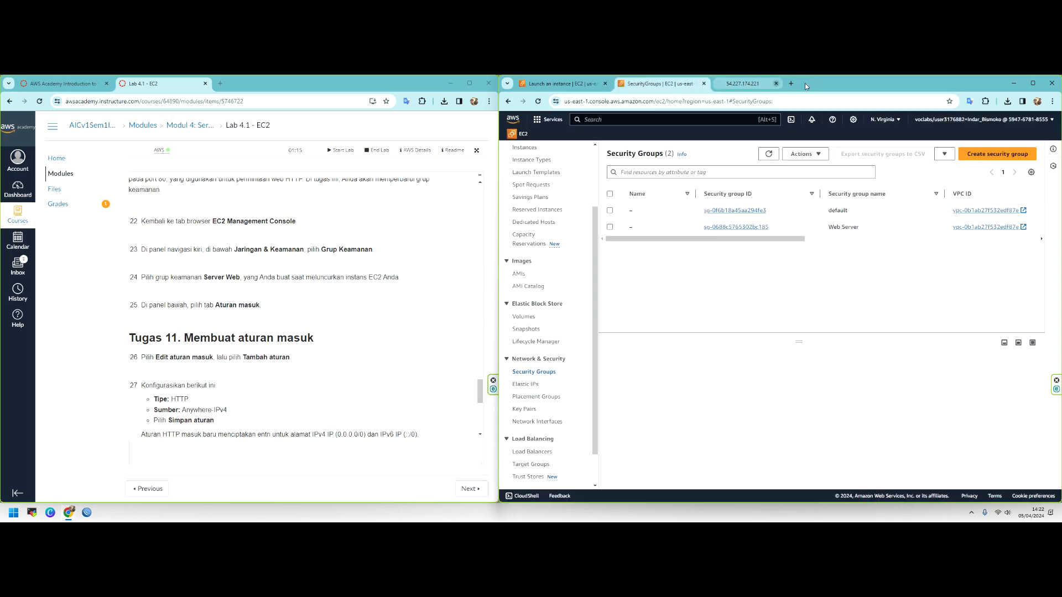
click(546, 81)
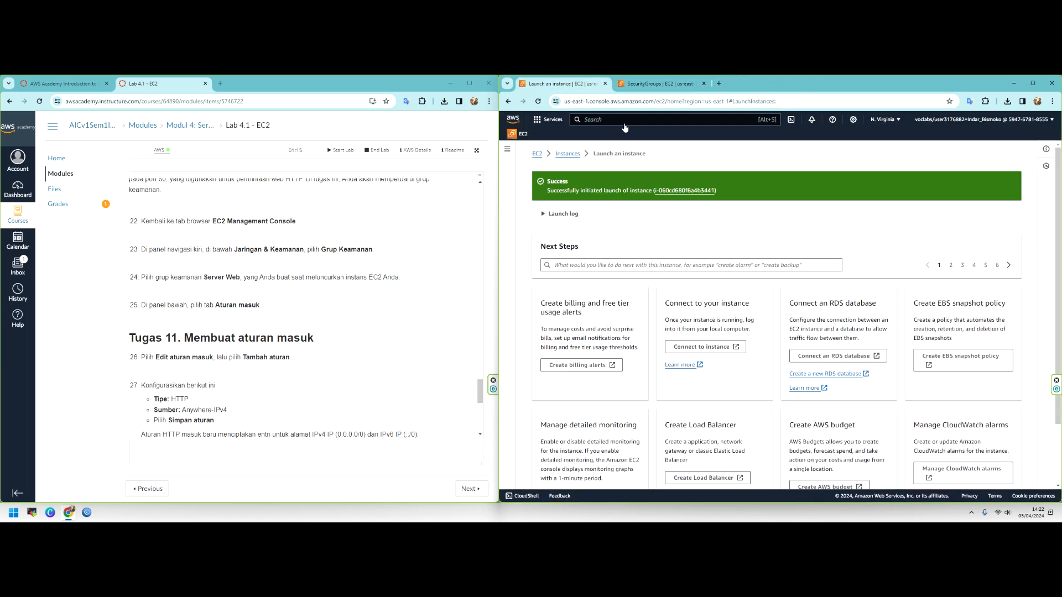
click(652, 84)
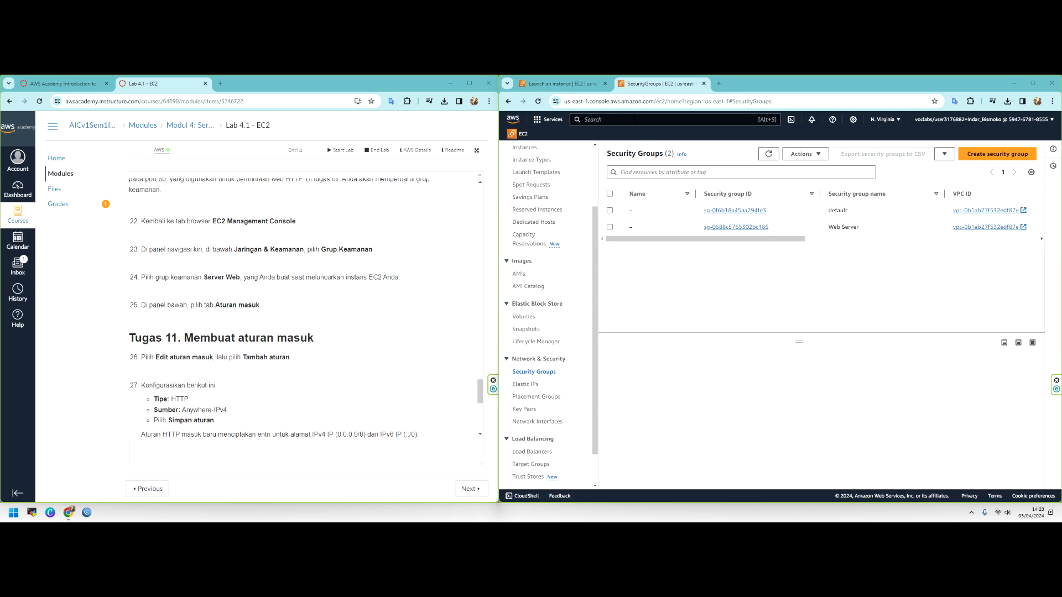
click(561, 83)
click(643, 84)
scroll(555, 217, up, 3)
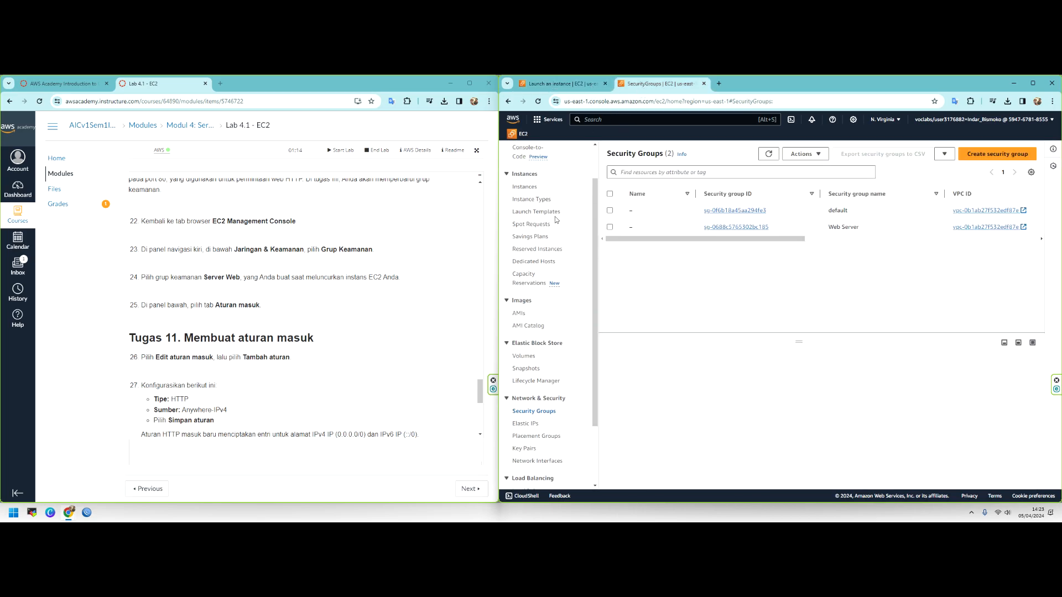
Open Instances in a new tab and view Web Server 1's Security tab with no inbound rules.
right_click(541, 234)
click(570, 243)
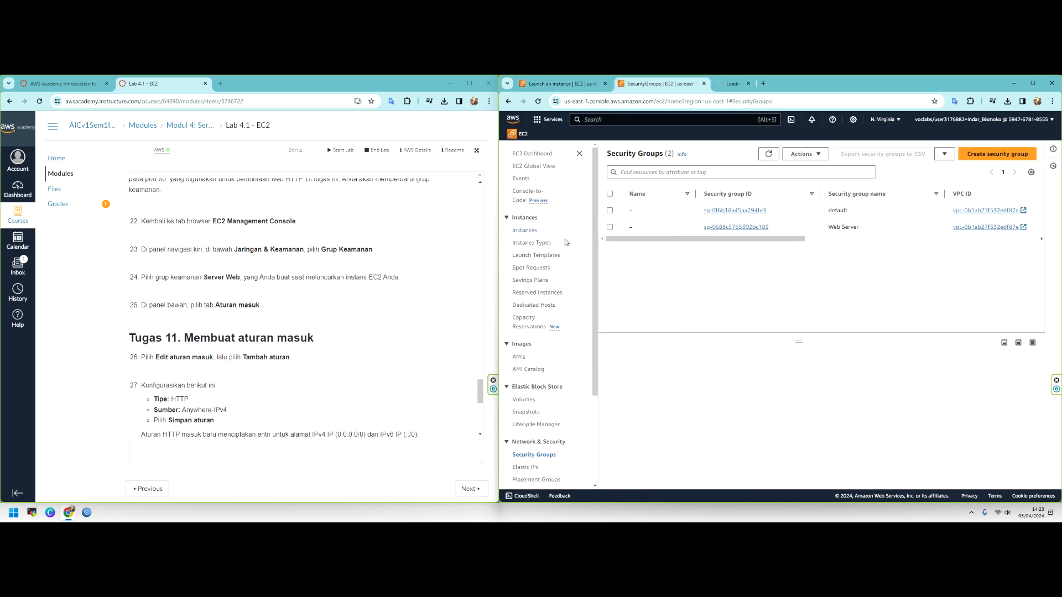
click(750, 82)
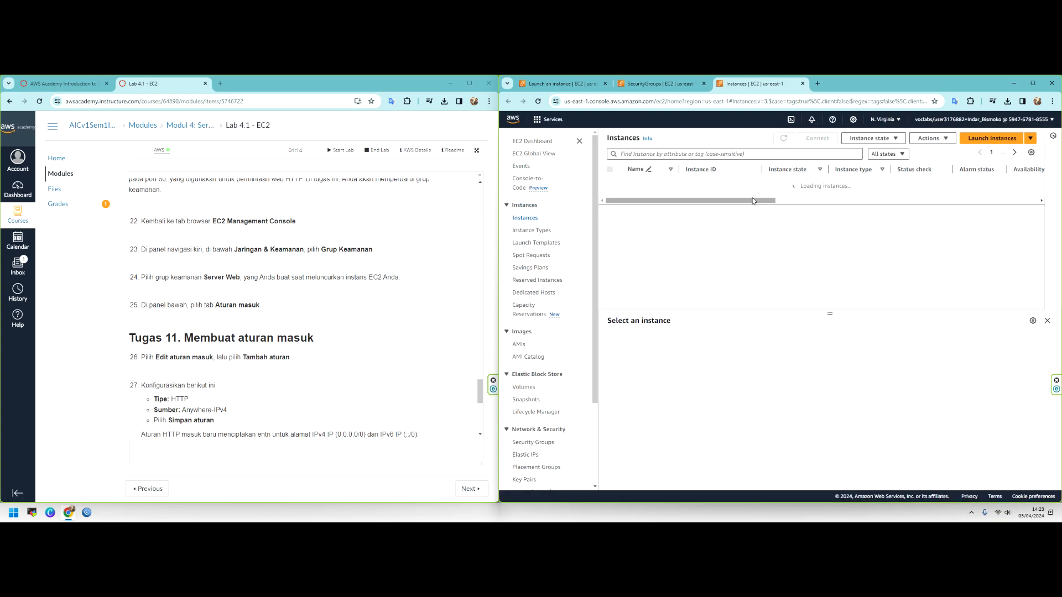
click(735, 198)
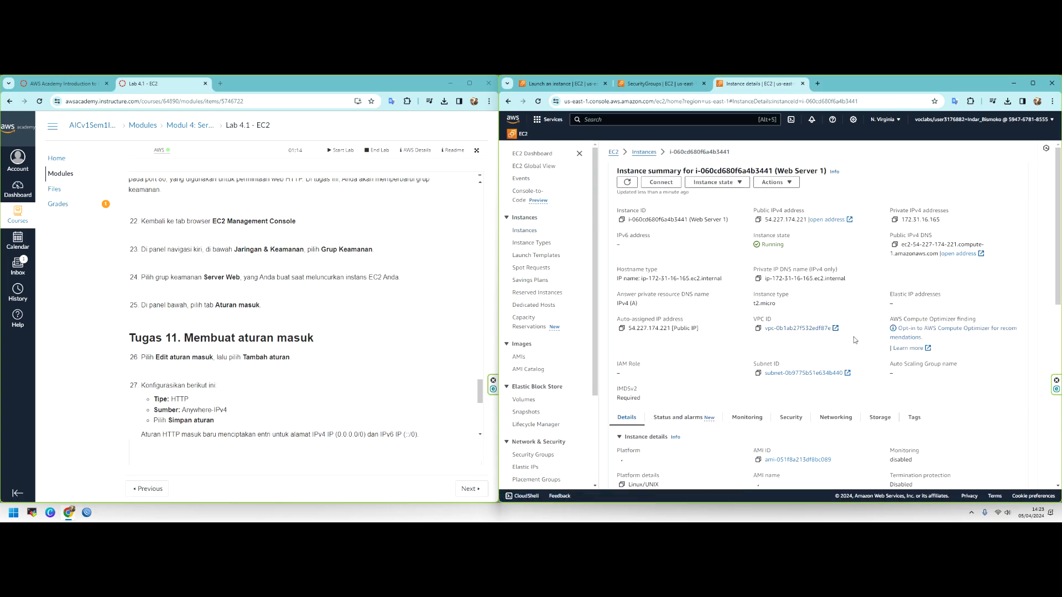
scroll(913, 255, down, 3)
click(791, 293)
scroll(672, 339, down, 1)
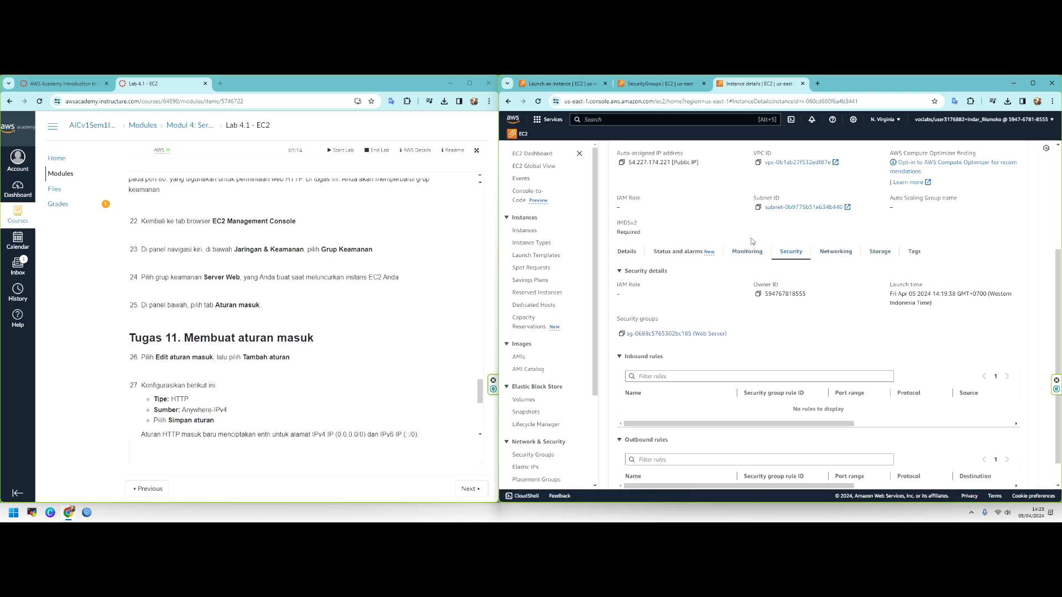
Return to the Security Groups list and open the Web Server group's details.
click(663, 83)
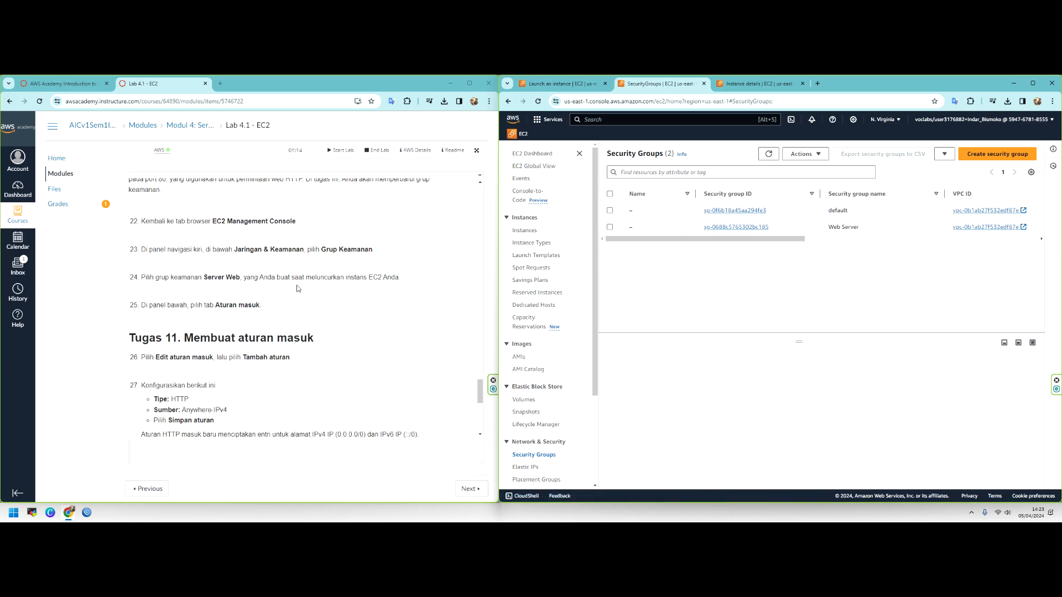
triple_click(171, 398)
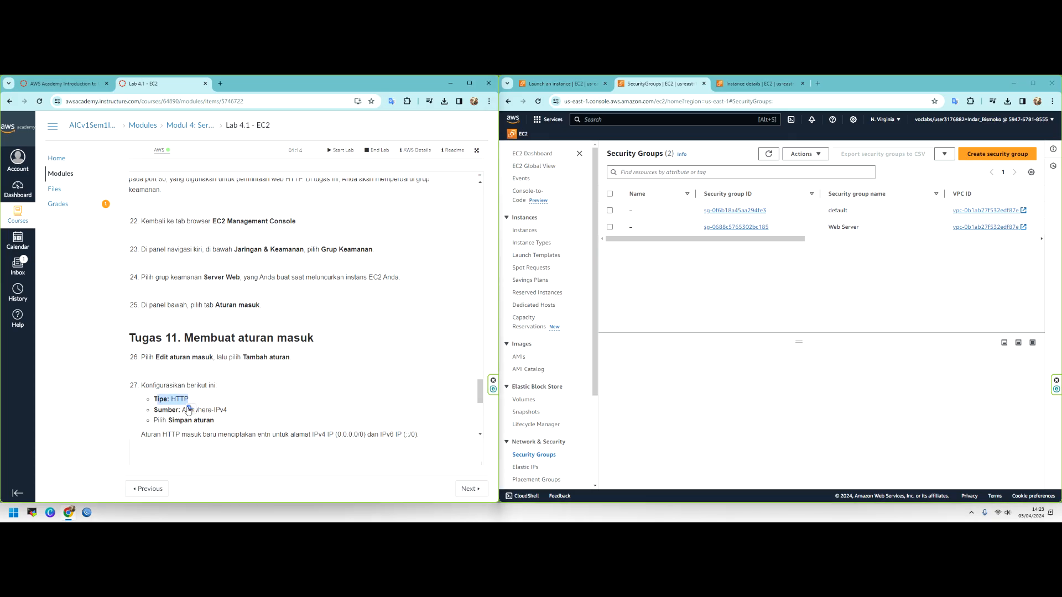
drag(172, 420, 198, 421)
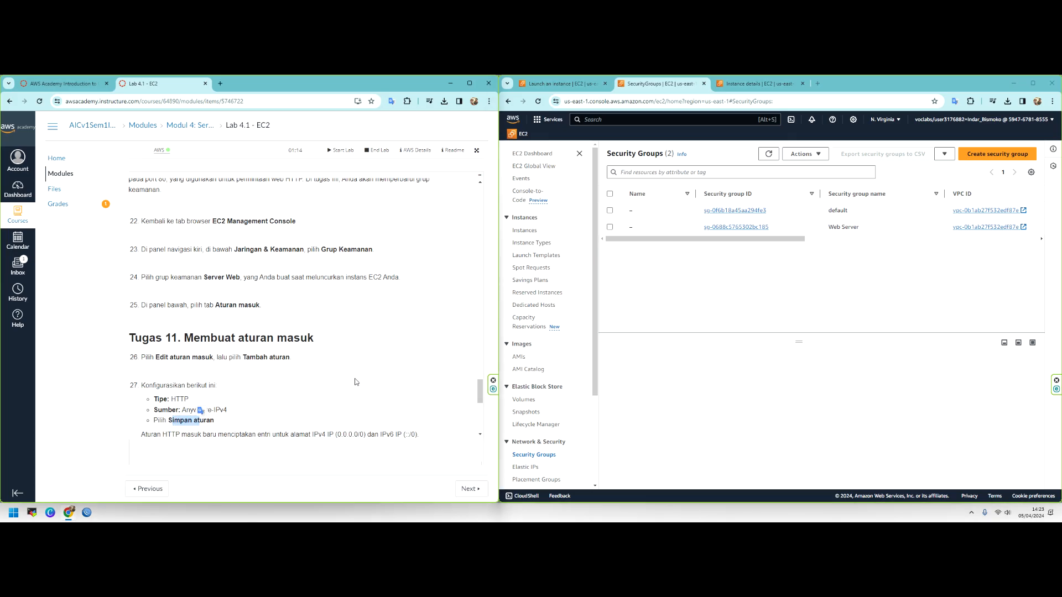
click(719, 227)
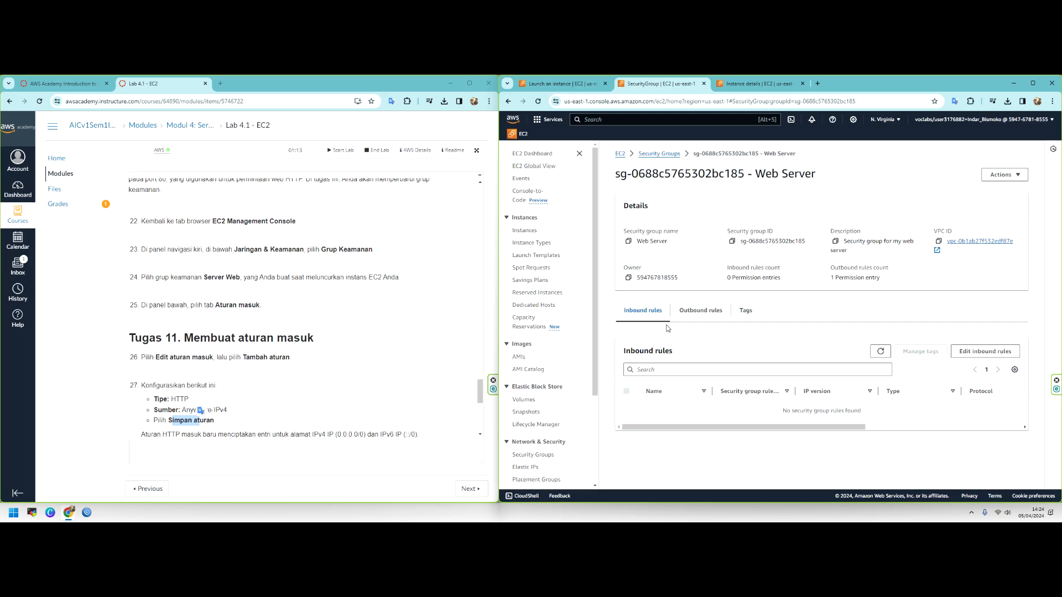
Add an HTTP inbound rule from Anywhere-IPv4 and begin its 'Allow HTTP IPv4' description.
click(435, 404)
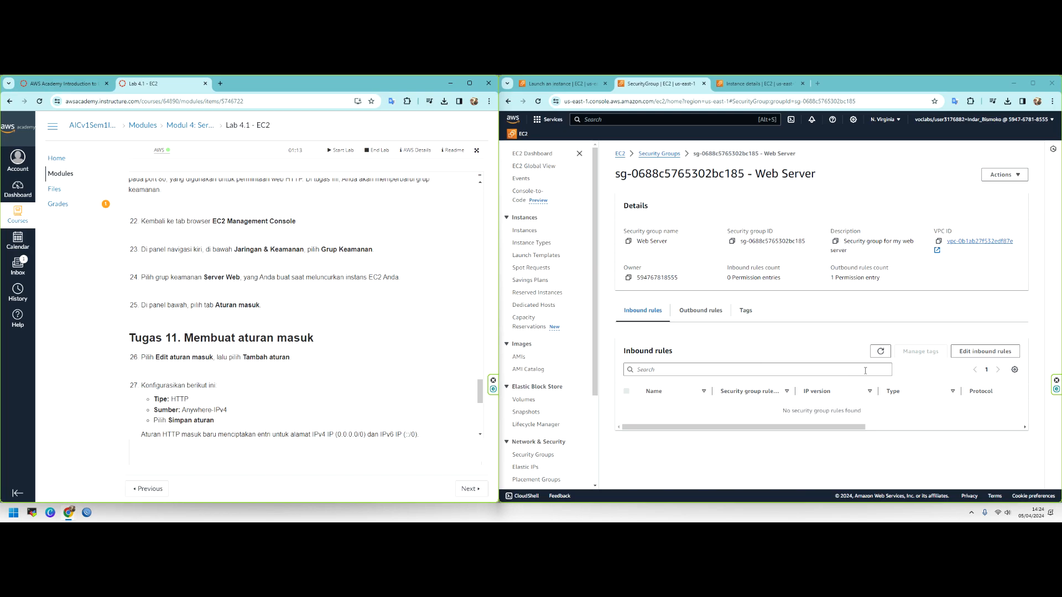
click(972, 353)
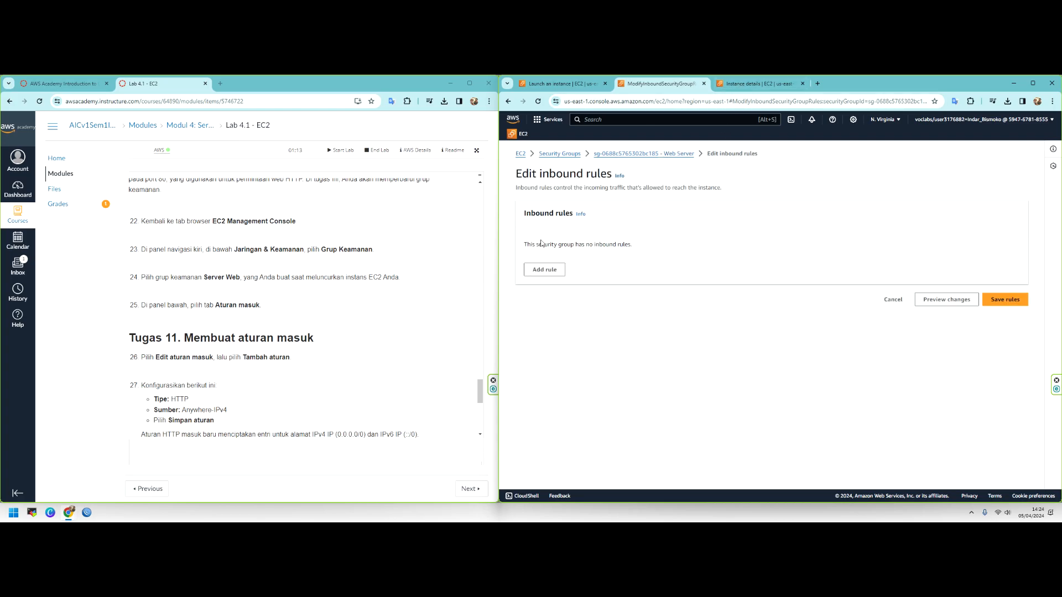
click(545, 270)
click(630, 272)
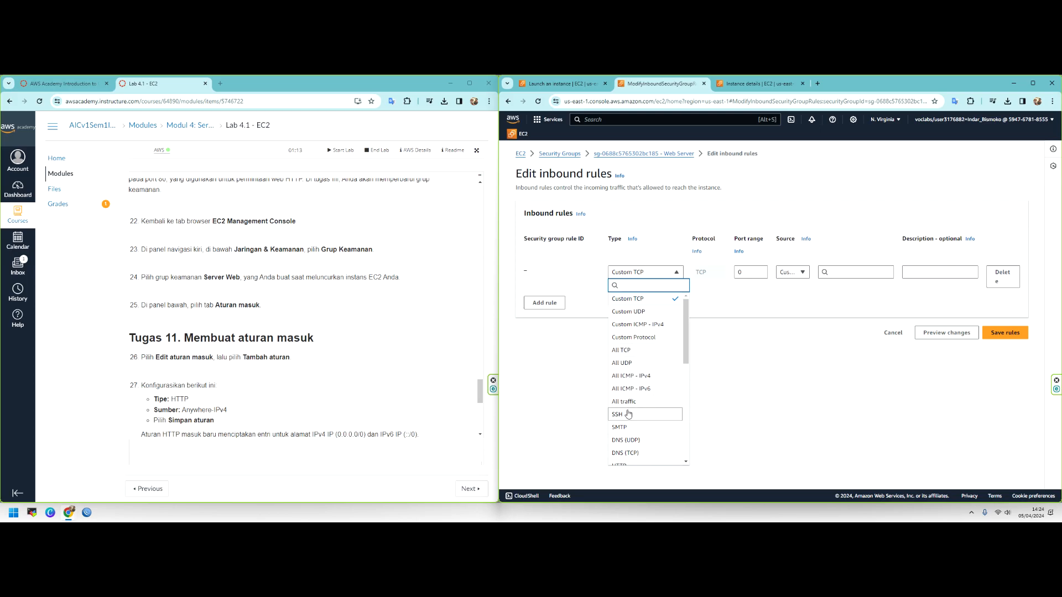
scroll(628, 413, down, 2)
text(htt)
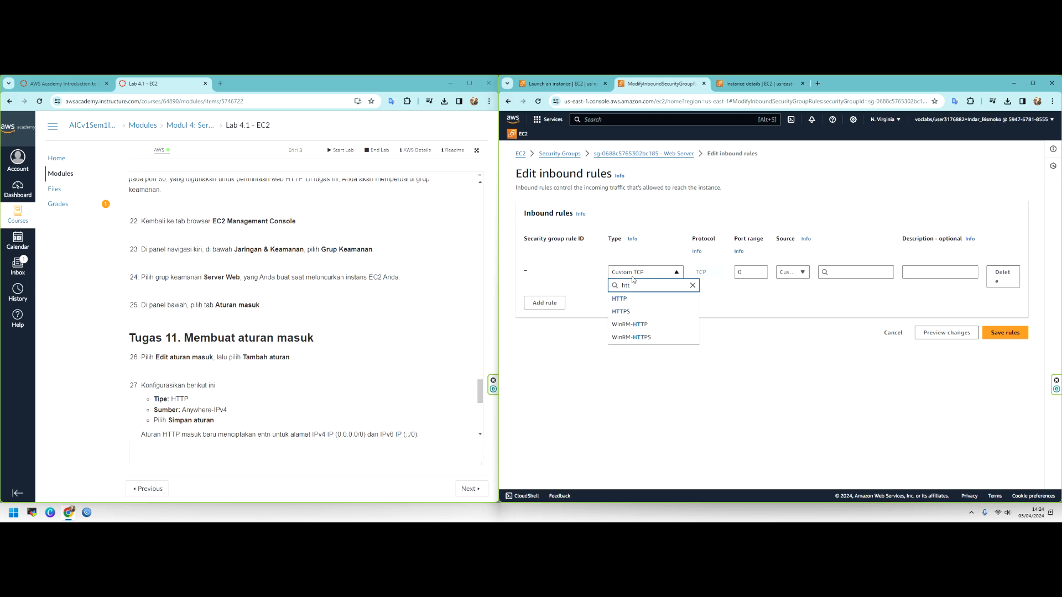
click(619, 299)
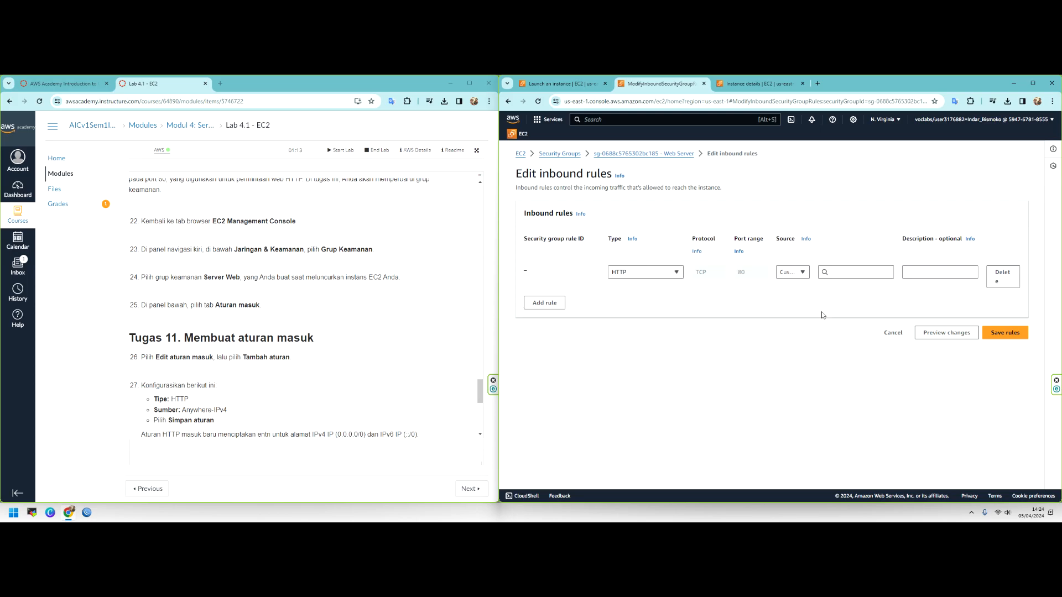
click(796, 276)
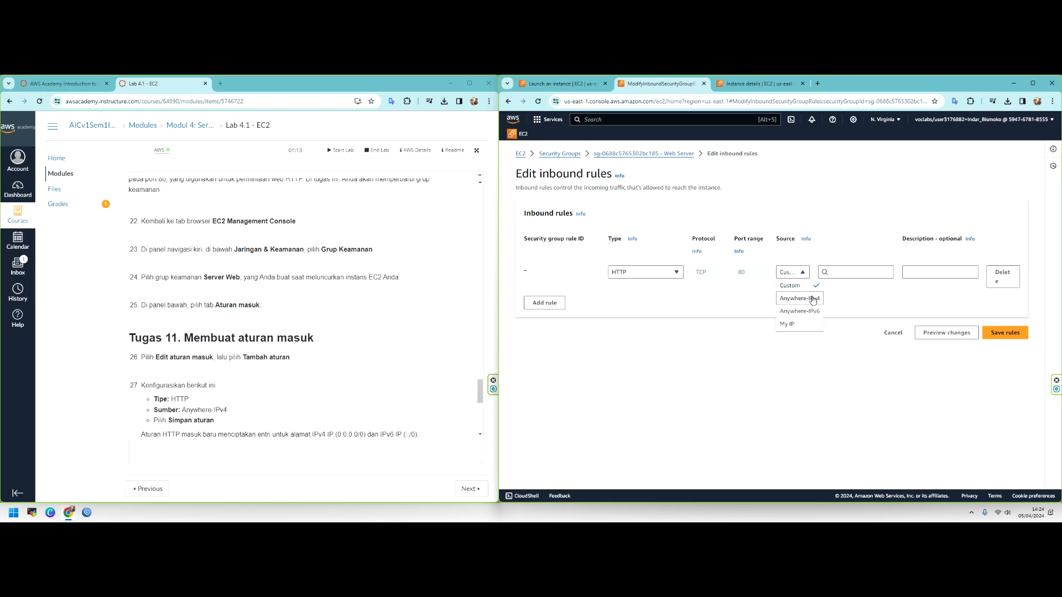
click(811, 299)
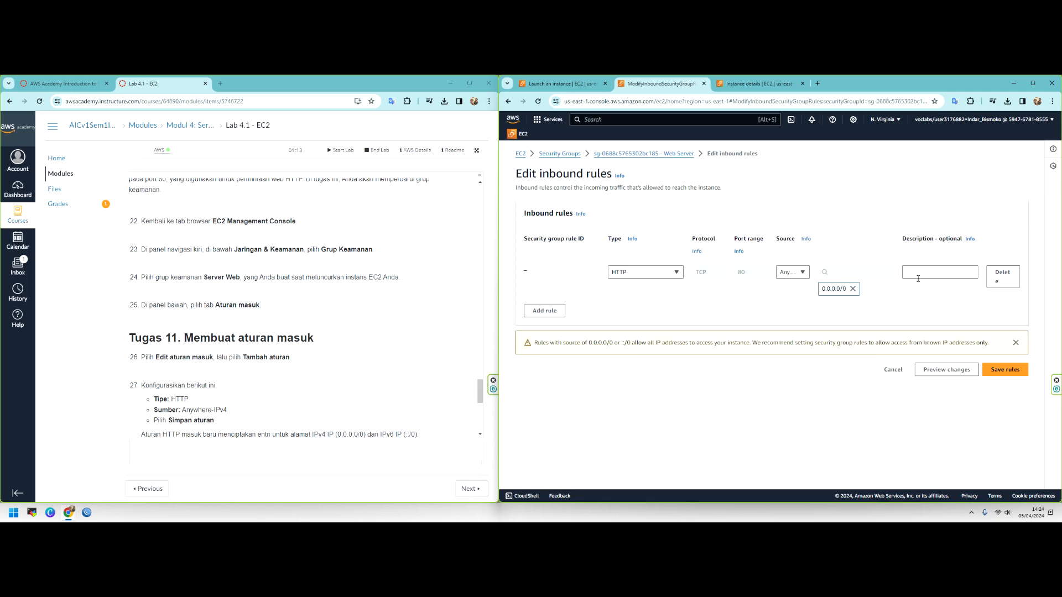
click(937, 273)
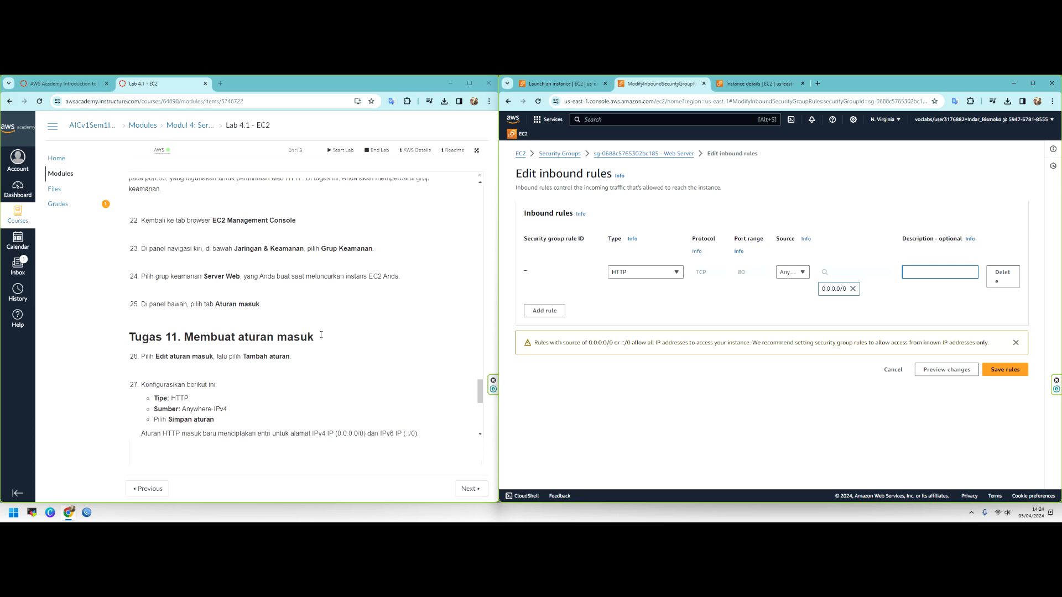
scroll(221, 335, down, 2)
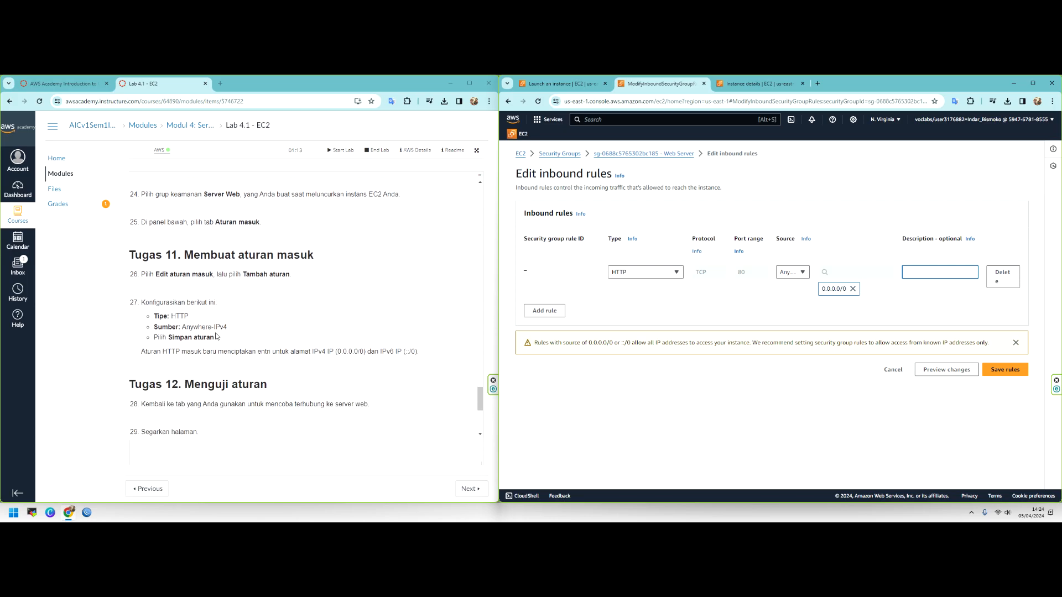
text(Allow HTTP IPv4)
Try other source options, leaving the first HTTP rule at Anywhere-IPv4 (0.0.0.0/0).
drag(202, 352, 408, 352)
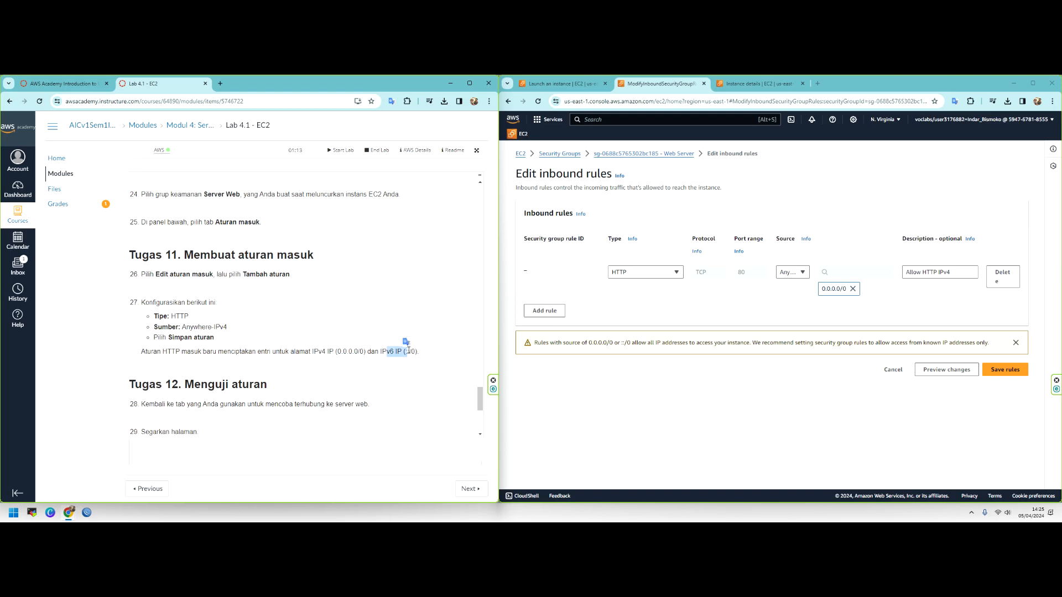
click(802, 272)
click(802, 311)
click(800, 275)
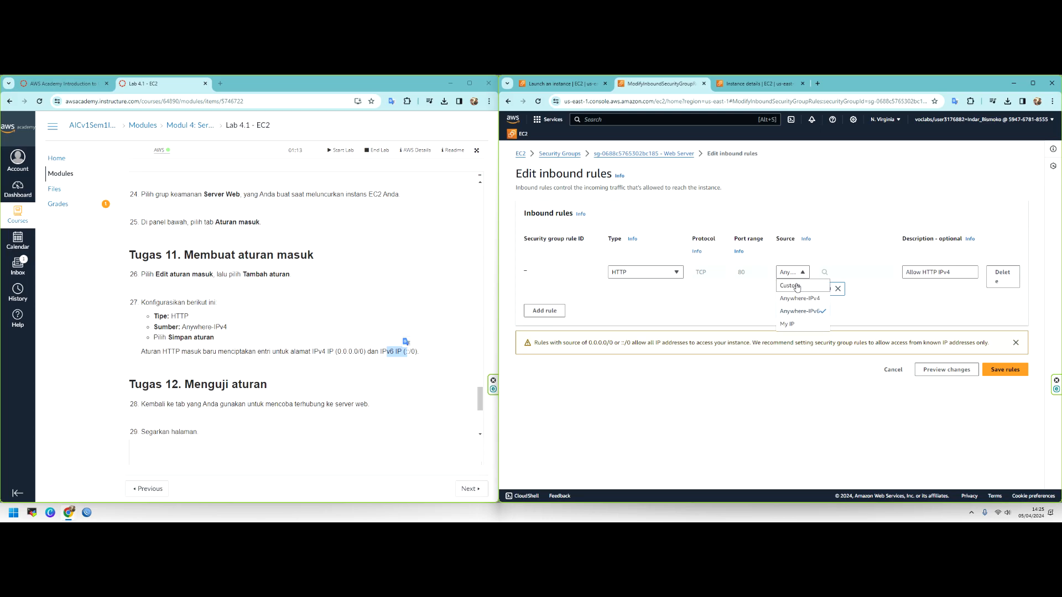
click(801, 283)
click(803, 275)
click(799, 299)
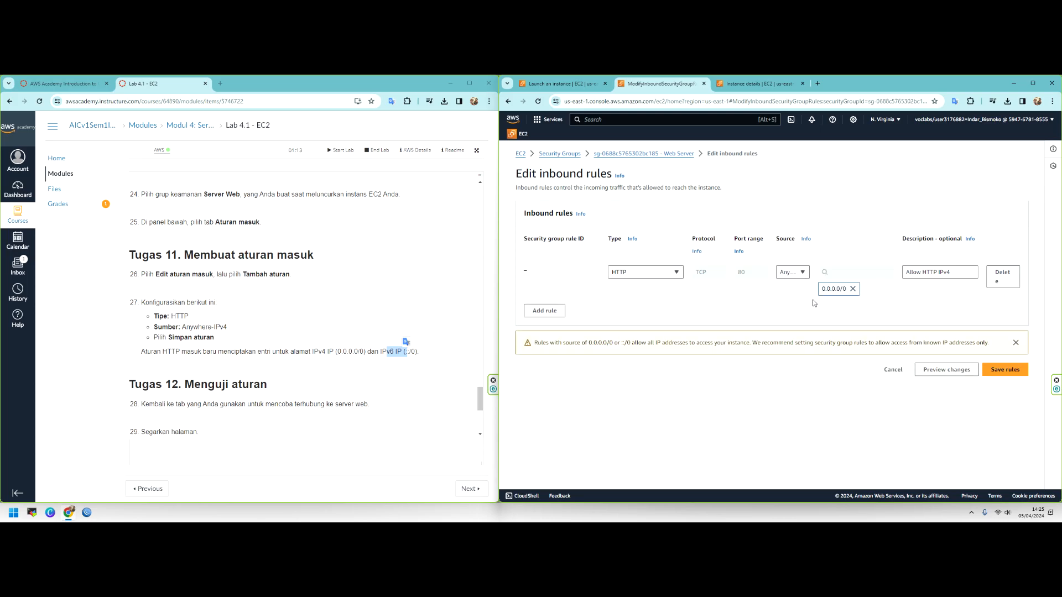
Add a second HTTP rule from Anywhere-IPv6 (::/0), paste the same description, and save.
click(545, 310)
click(636, 313)
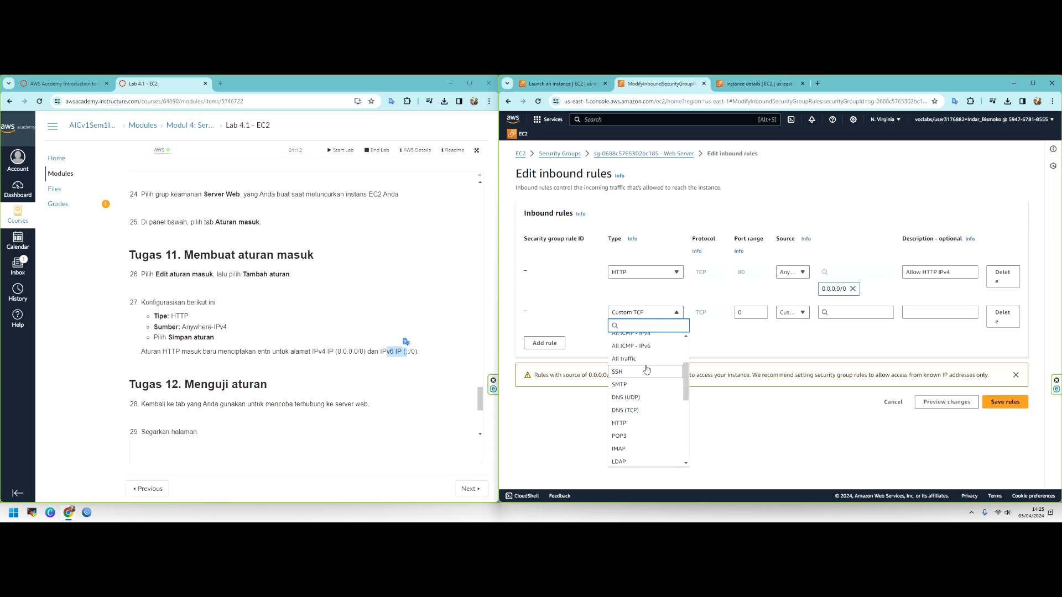
text(http)
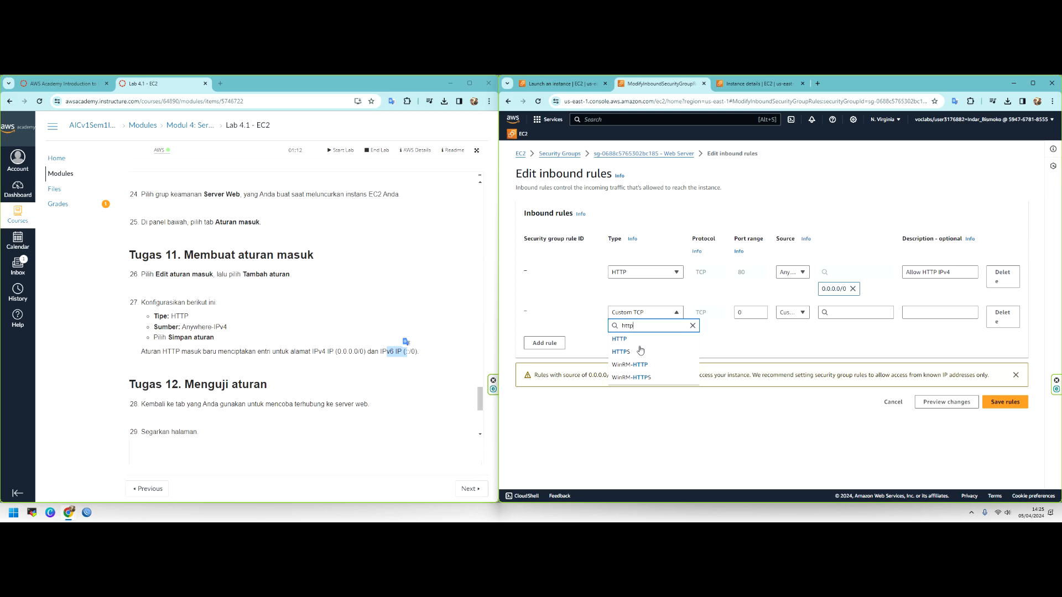
click(636, 339)
click(797, 313)
click(800, 351)
drag(950, 272, 905, 272)
key(ctrl+c)
click(910, 312)
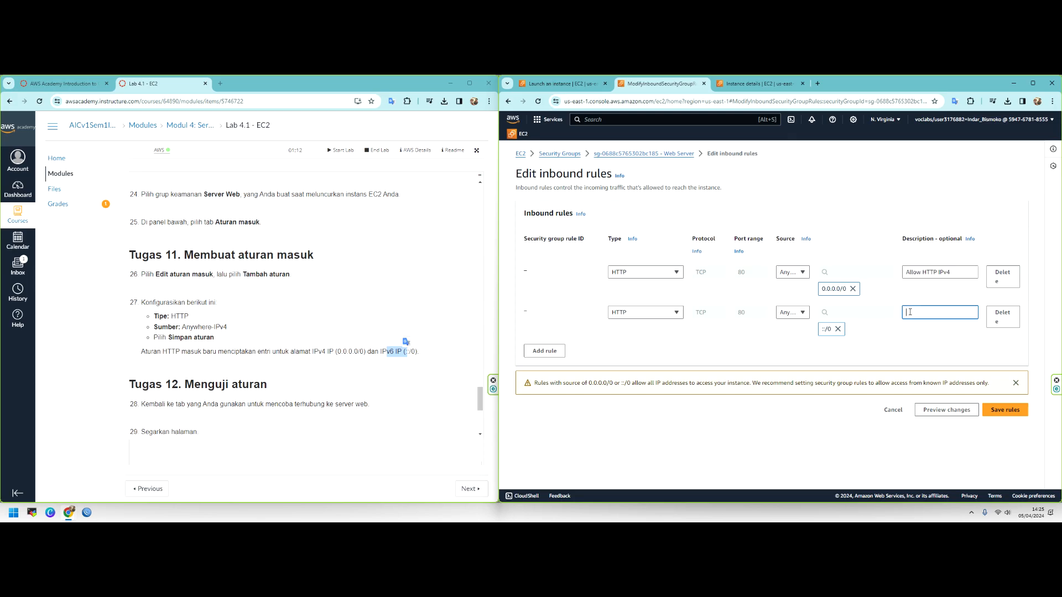
key(ctrl+v)
click(999, 411)
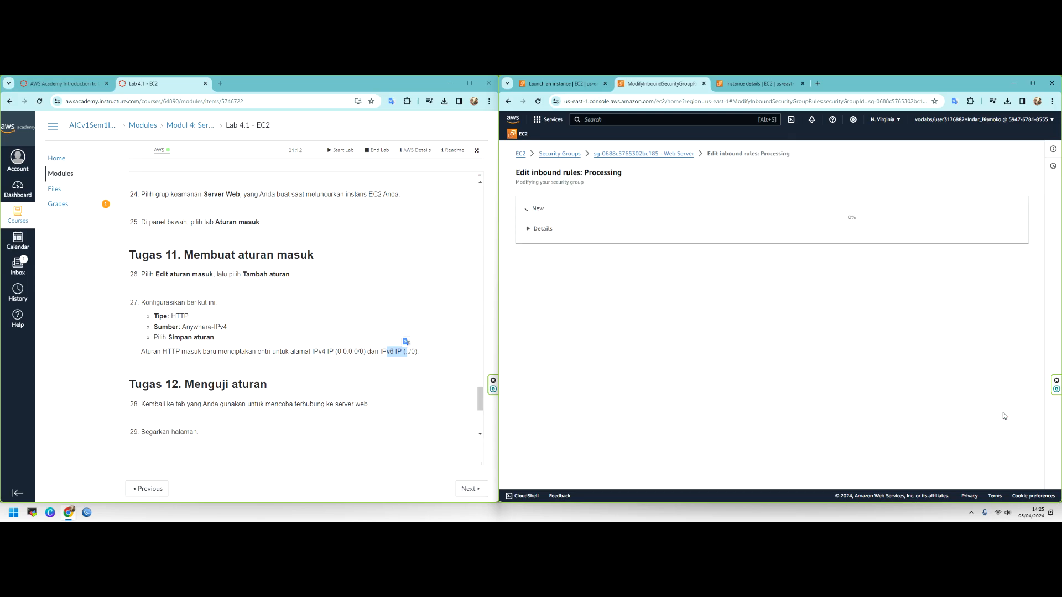
Open the instance's public IPv4 and public DNS addresses in new tabs.
click(737, 86)
scroll(767, 217, up, 2)
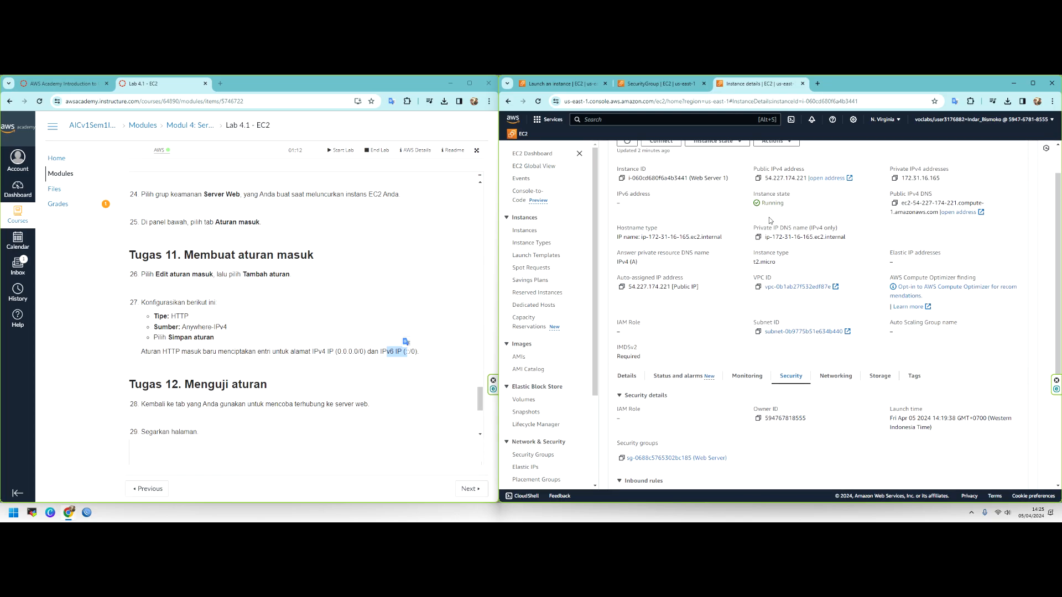
click(825, 179)
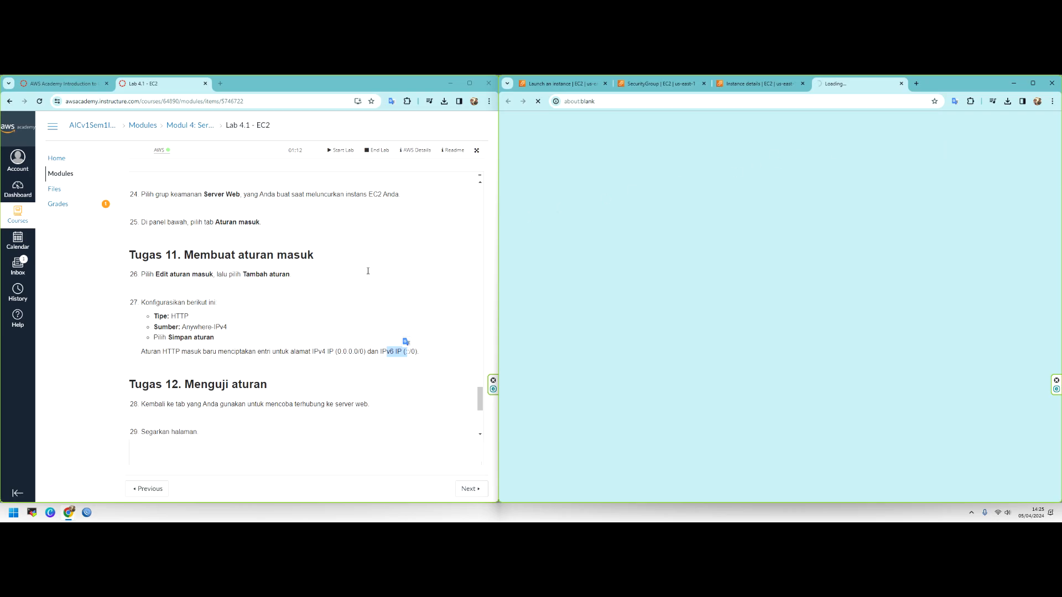
scroll(427, 253, down, 2)
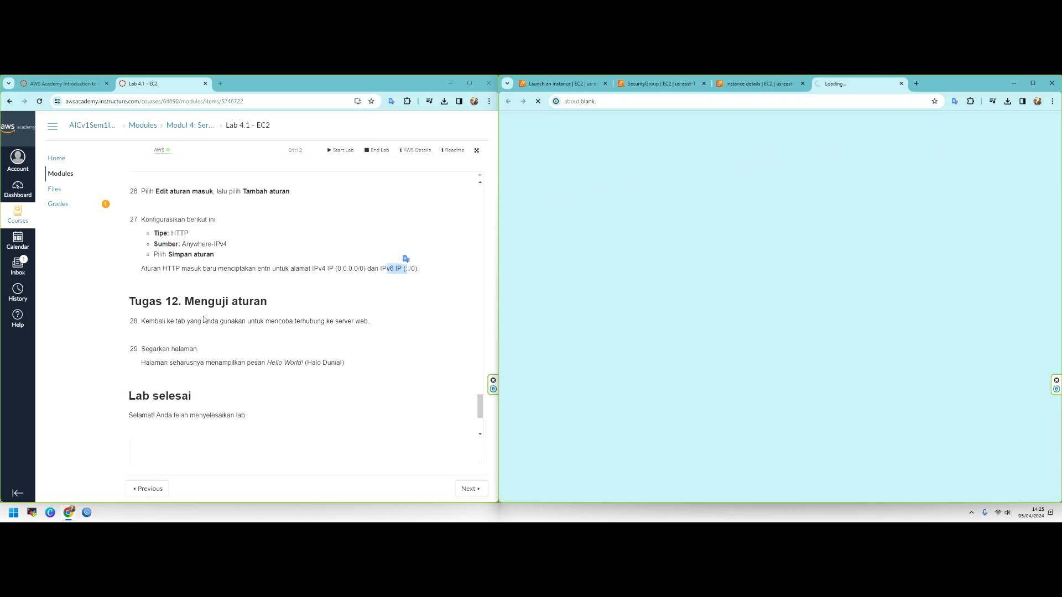
click(741, 83)
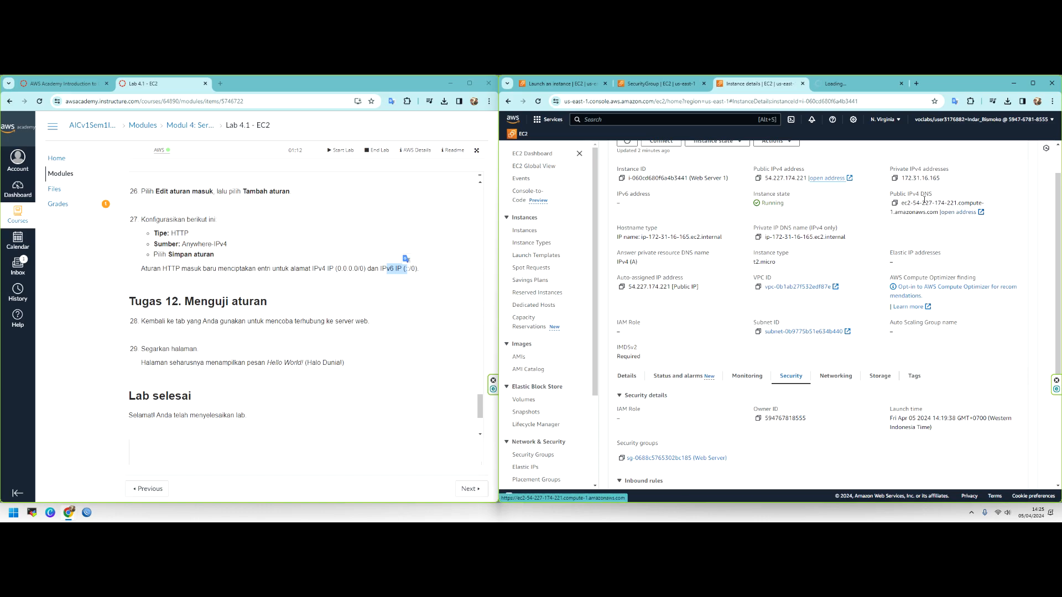
click(956, 213)
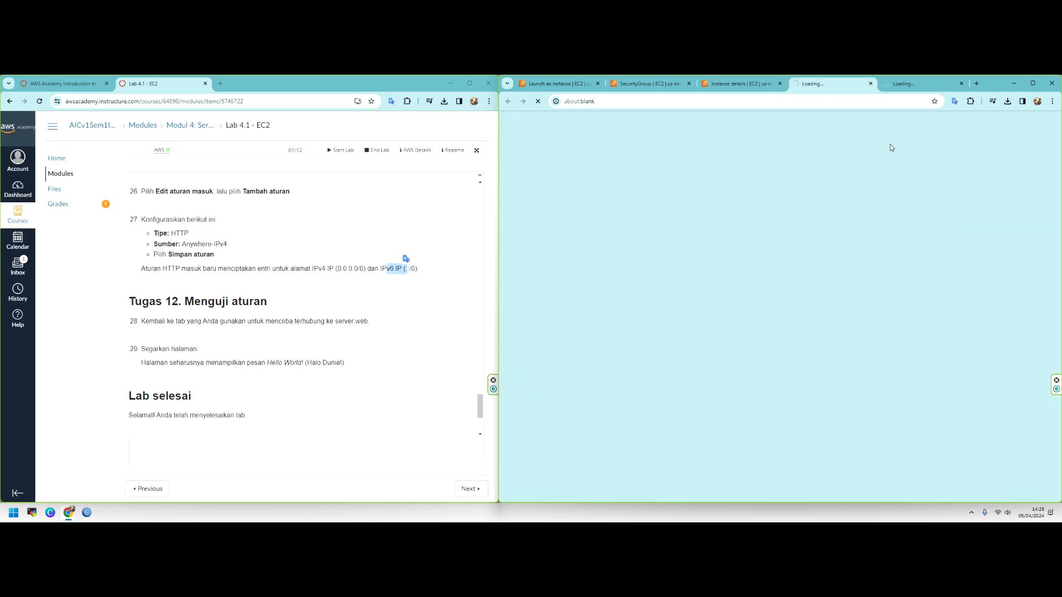
click(740, 83)
scroll(772, 320, down, 3)
scroll(772, 321, up, 4)
Load the public DNS address over http instead of https, showing Hello World!
click(848, 84)
click(568, 103)
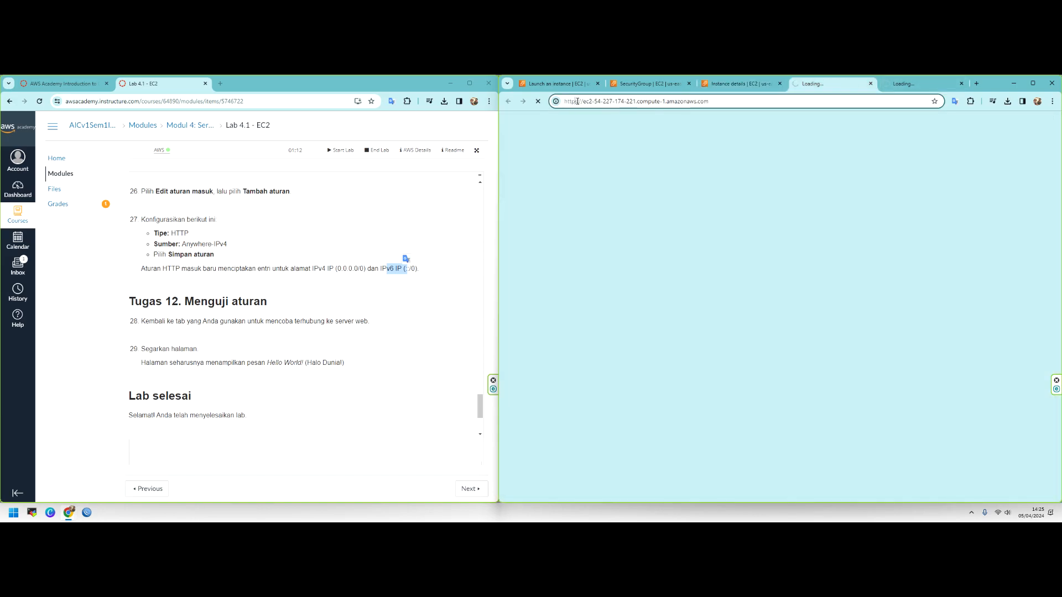
key(BackSpace)
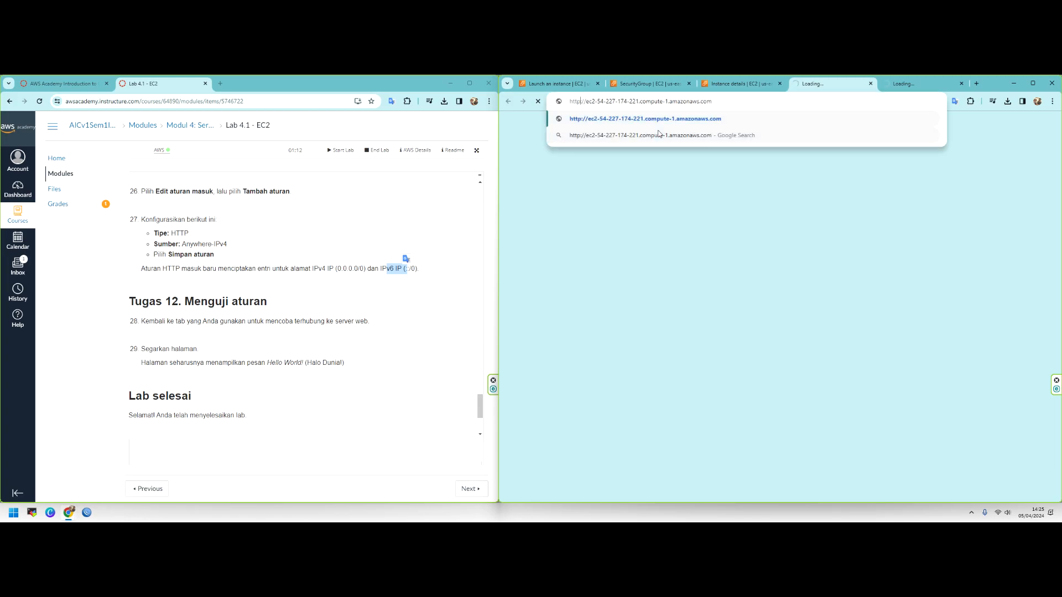
key(Return)
drag(597, 124, 494, 124)
scroll(276, 306, up, 10)
scroll(278, 302, up, 1)
drag(216, 277, 250, 277)
Go to the public IP tab and select its address for editing.
click(894, 85)
click(579, 102)
click(579, 102)
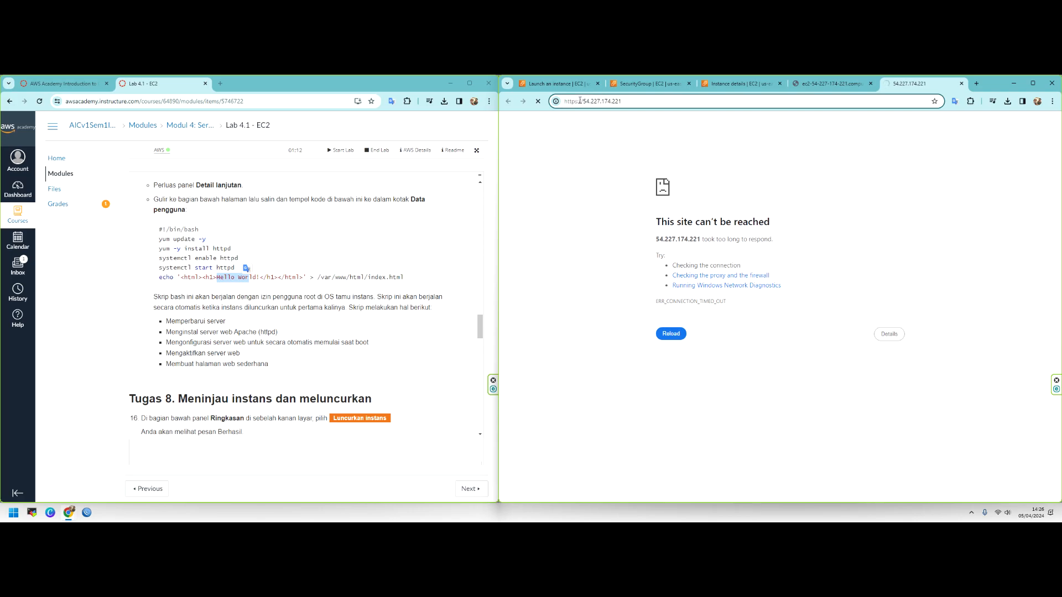
Load 54.227.174.221 over plain HTTP to get Hello World!, then return to the instance details.
key(BackSpace)
key(Return)
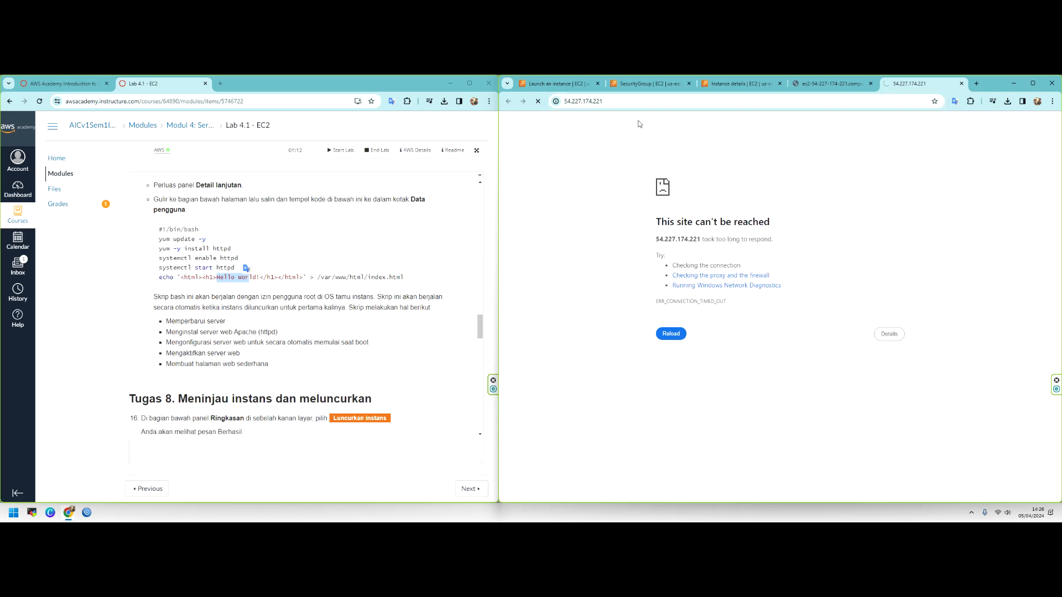
click(741, 83)
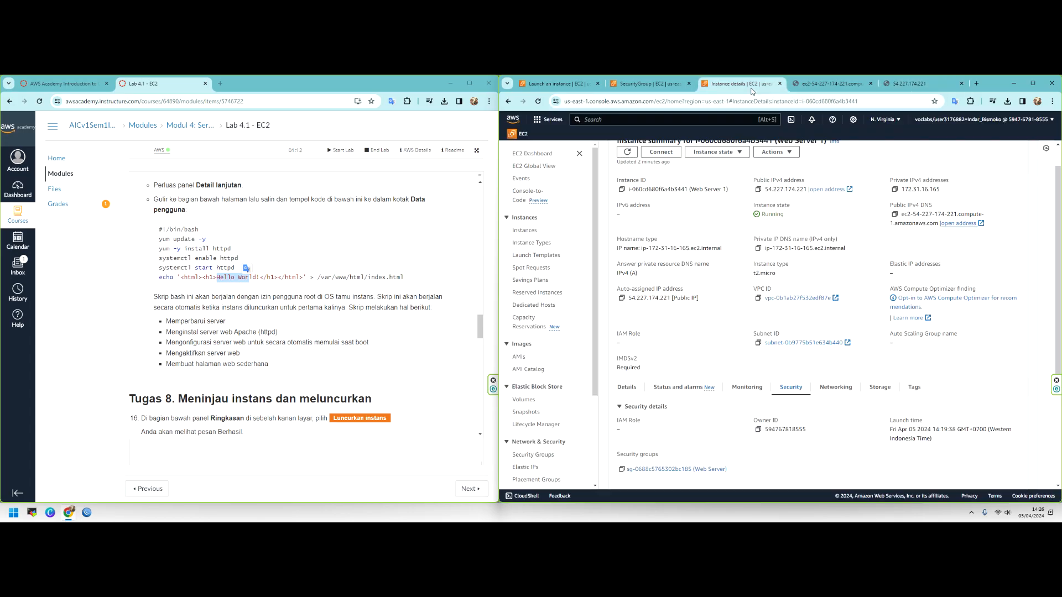
Review the lab instructions, then go to the Web Server security group page.
scroll(326, 296, down, 3)
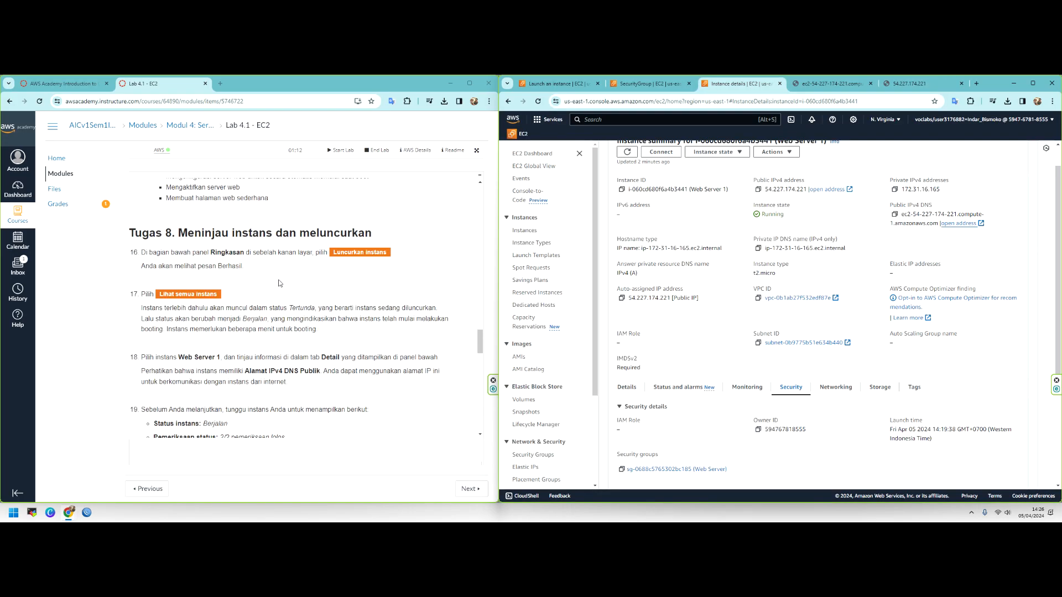
scroll(279, 284, down, 3)
scroll(266, 285, down, 3)
scroll(266, 286, up, 7)
scroll(264, 279, down, 15)
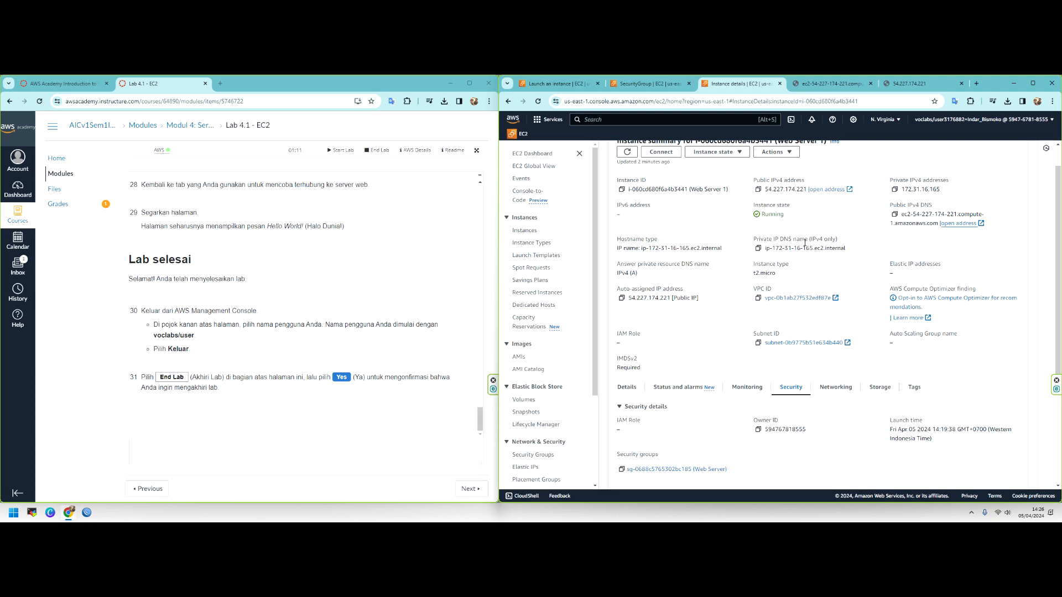
scroll(805, 242, up, 1)
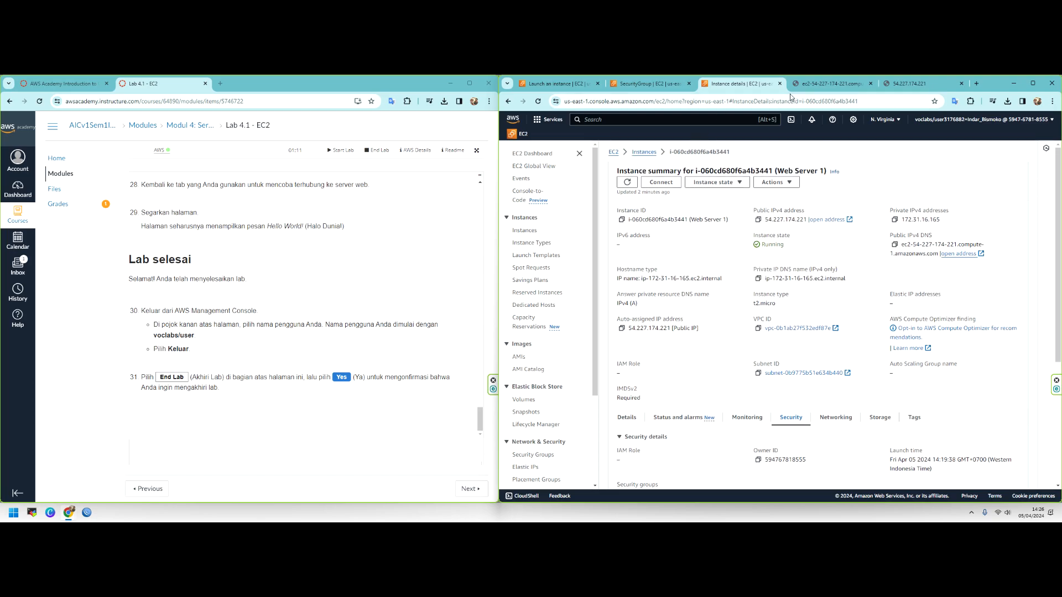
scroll(315, 247, up, 20)
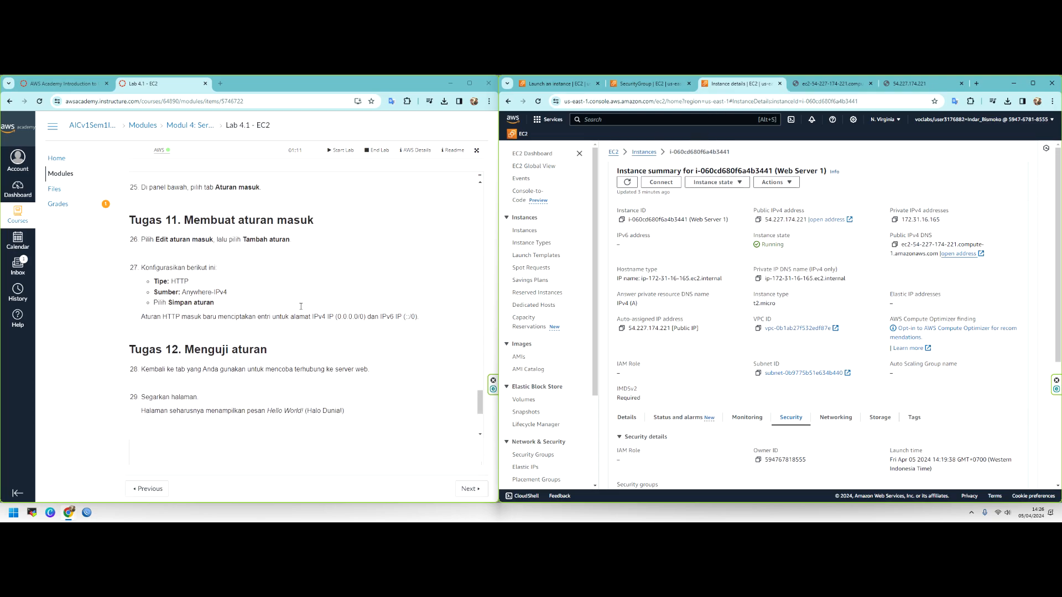
scroll(298, 306, up, 1)
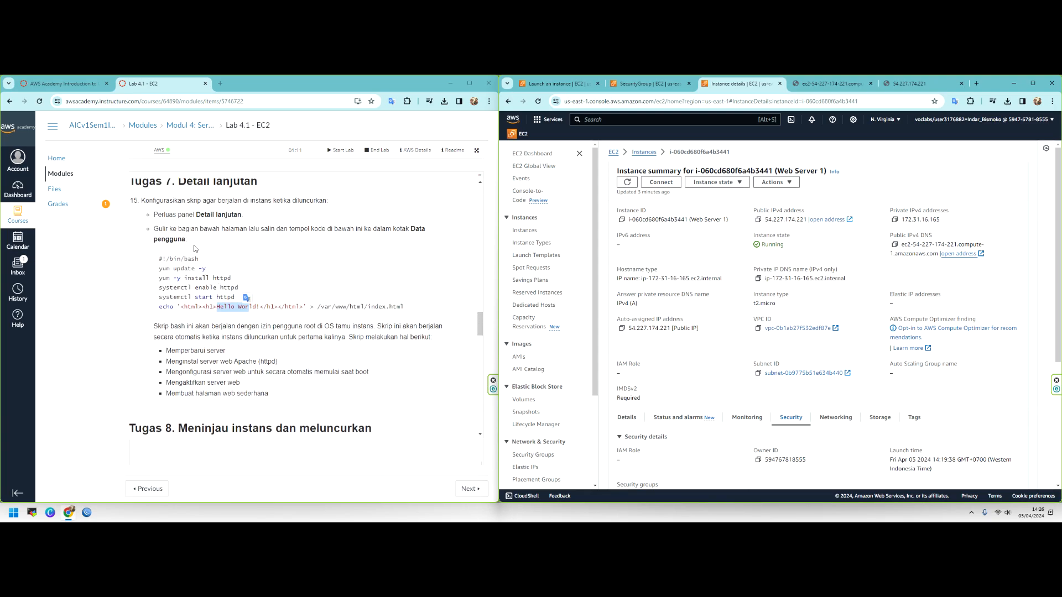
click(278, 273)
scroll(319, 305, down, 1)
scroll(319, 304, down, 20)
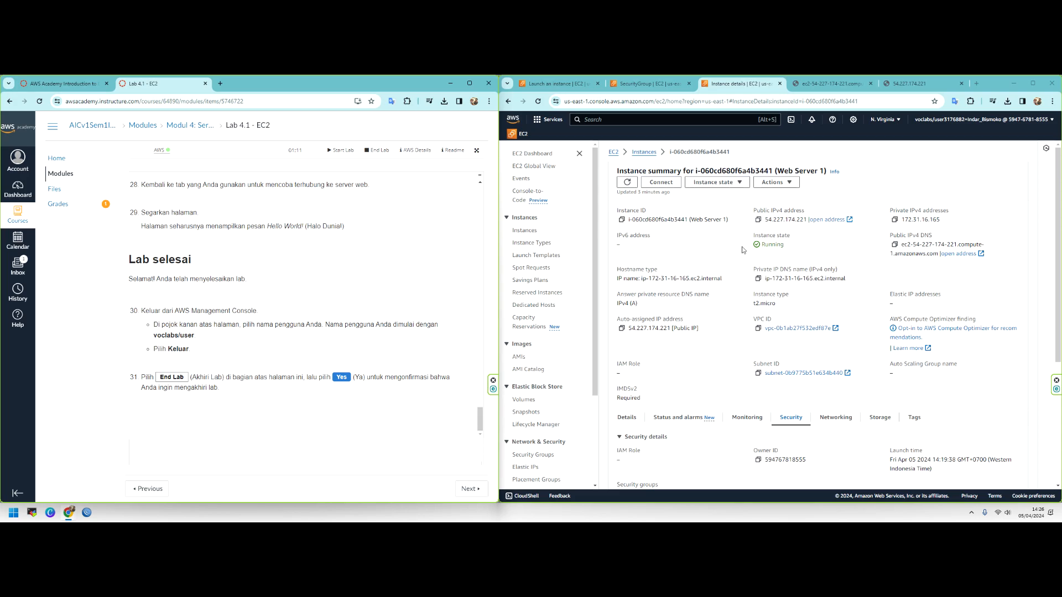
click(671, 84)
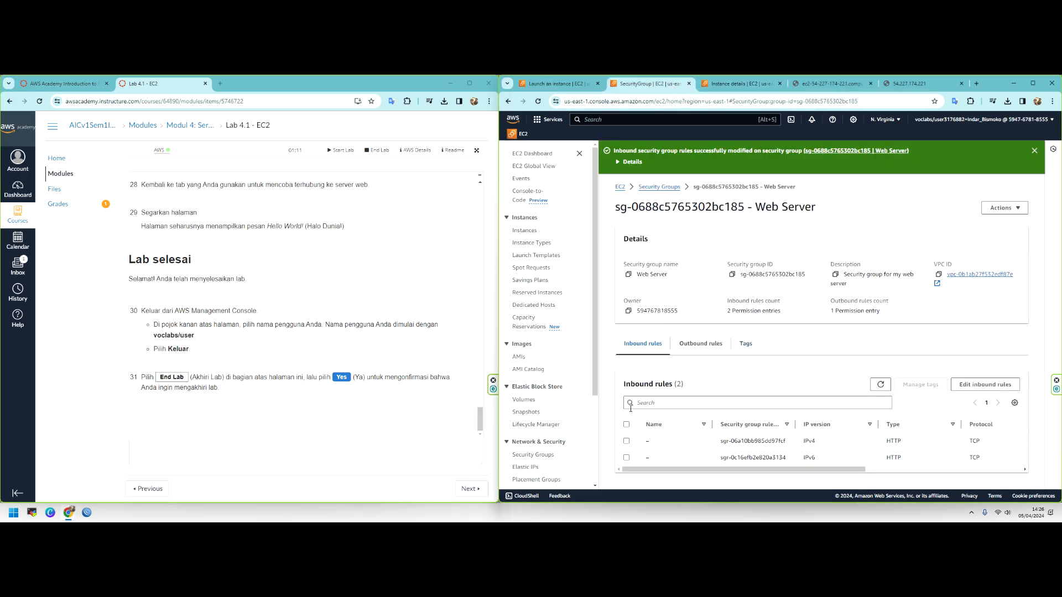
Compare the Web Server group's two HTTP inbound rules against the lab instructions.
scroll(387, 302, up, 20)
scroll(298, 287, up, 8)
scroll(279, 283, up, 8)
scroll(270, 275, up, 8)
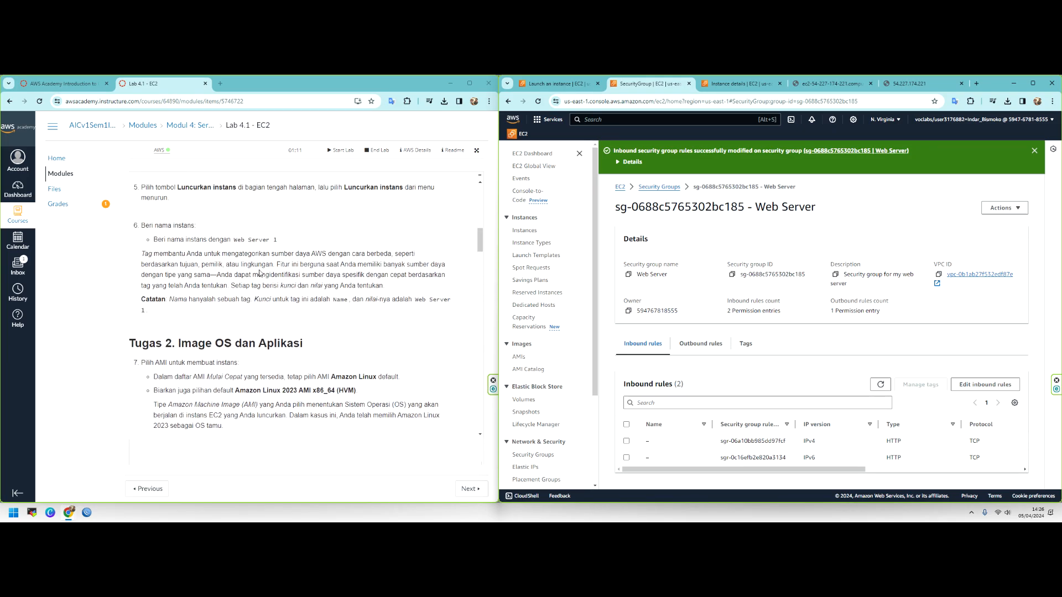
scroll(260, 273, down, 10)
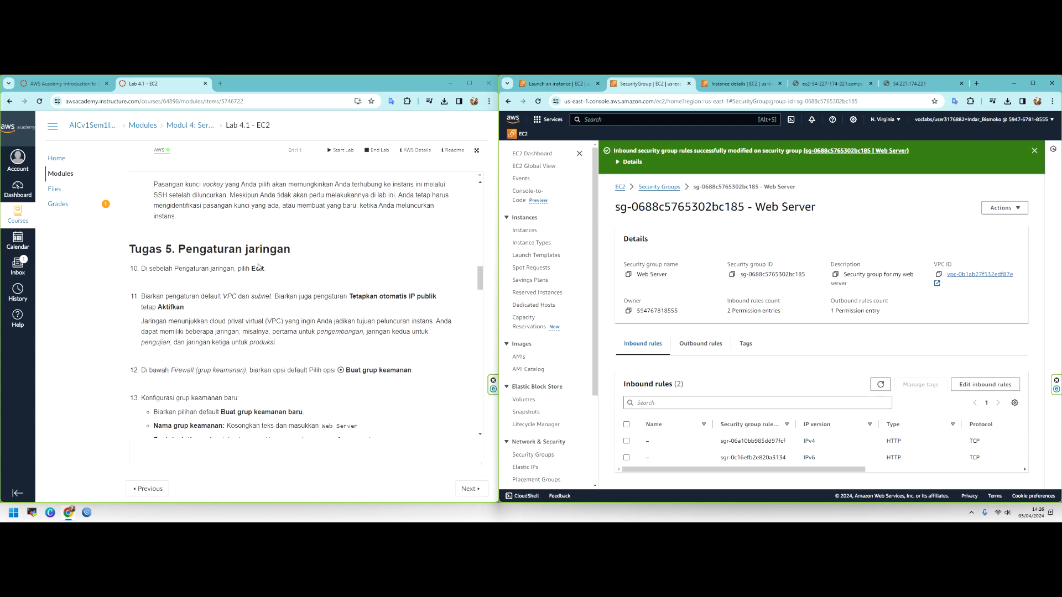
scroll(258, 267, down, 3)
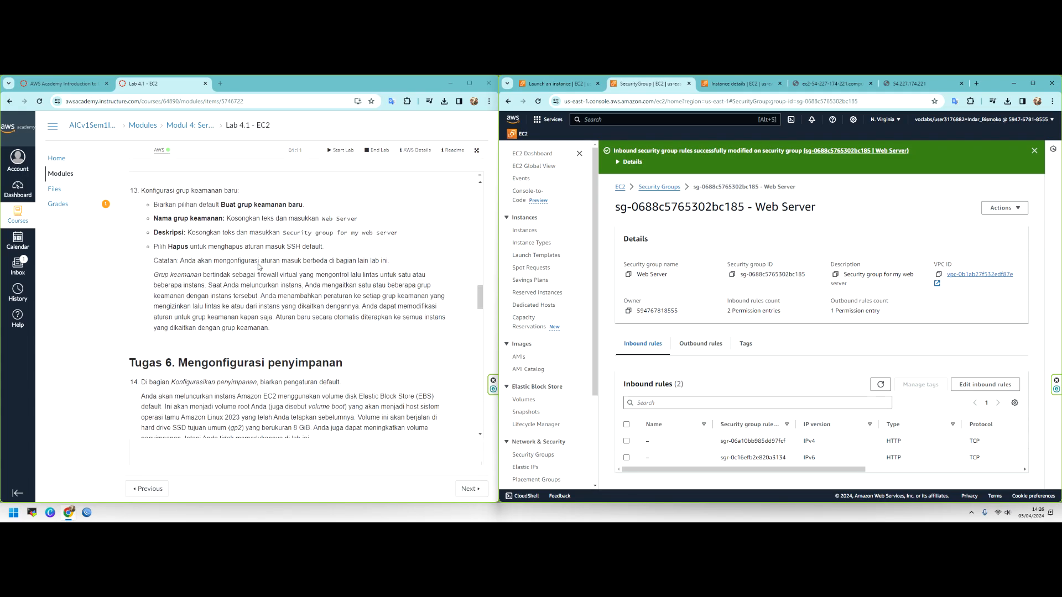
drag(321, 247, 153, 246)
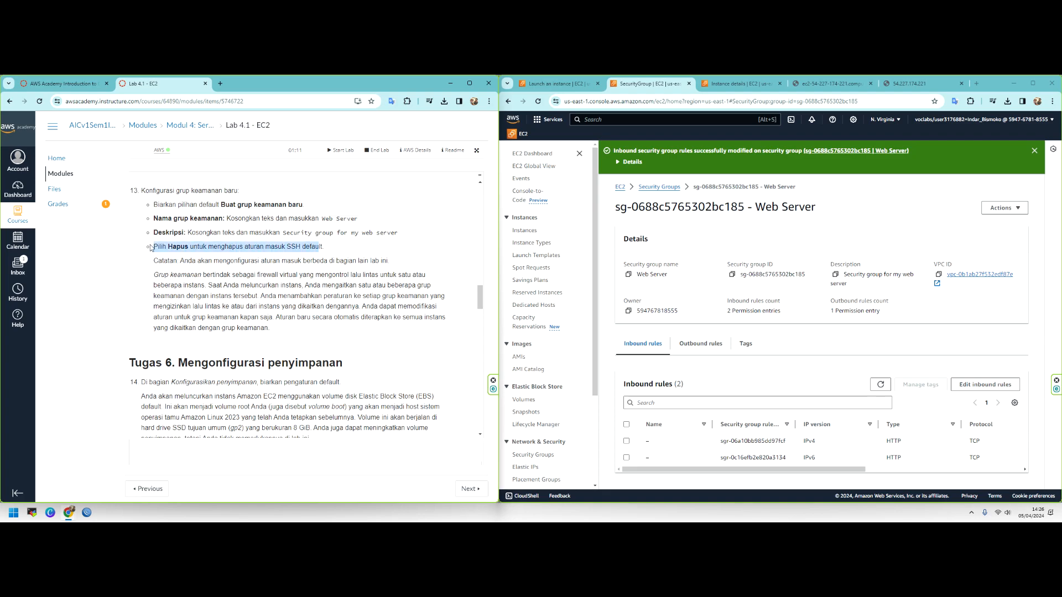
Close the extra instance details tab and view the Web Server 1 launch success page.
click(771, 86)
click(780, 83)
click(644, 84)
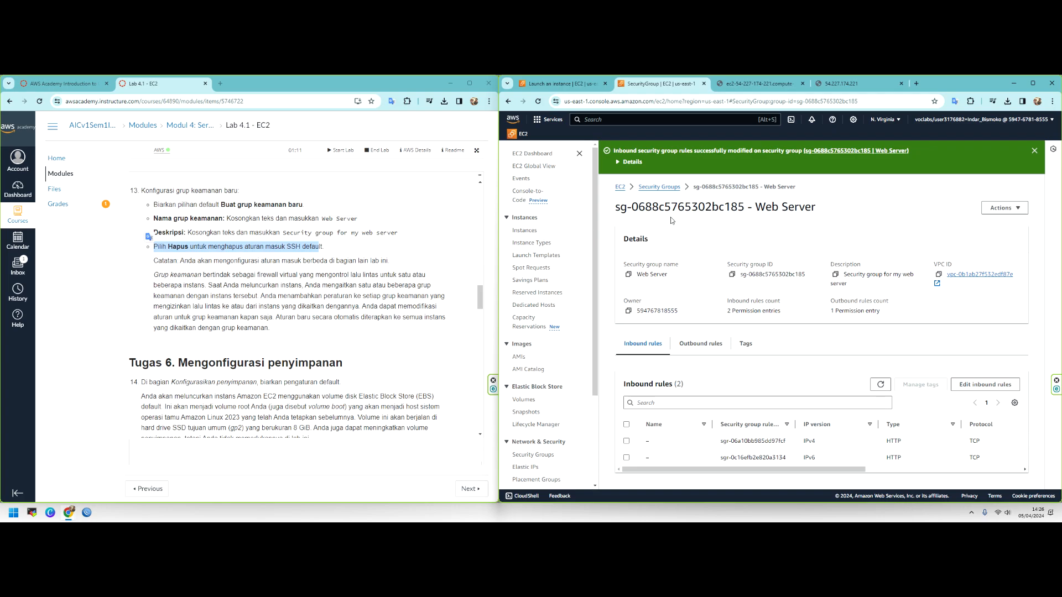
click(577, 87)
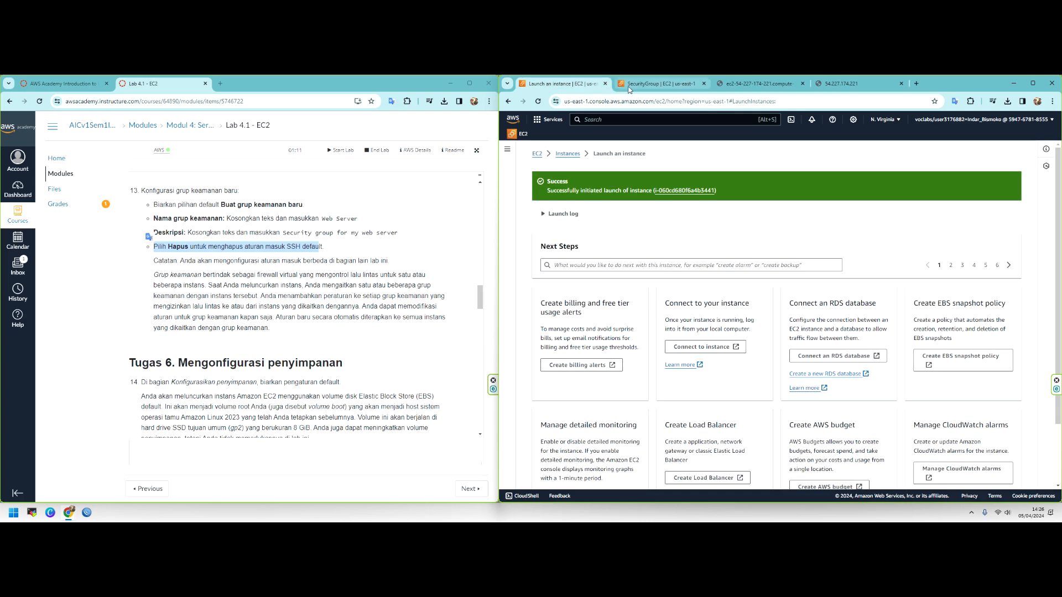
Navigate from the EC2 dashboard through Instances to Web Server 1's details.
click(652, 85)
click(620, 187)
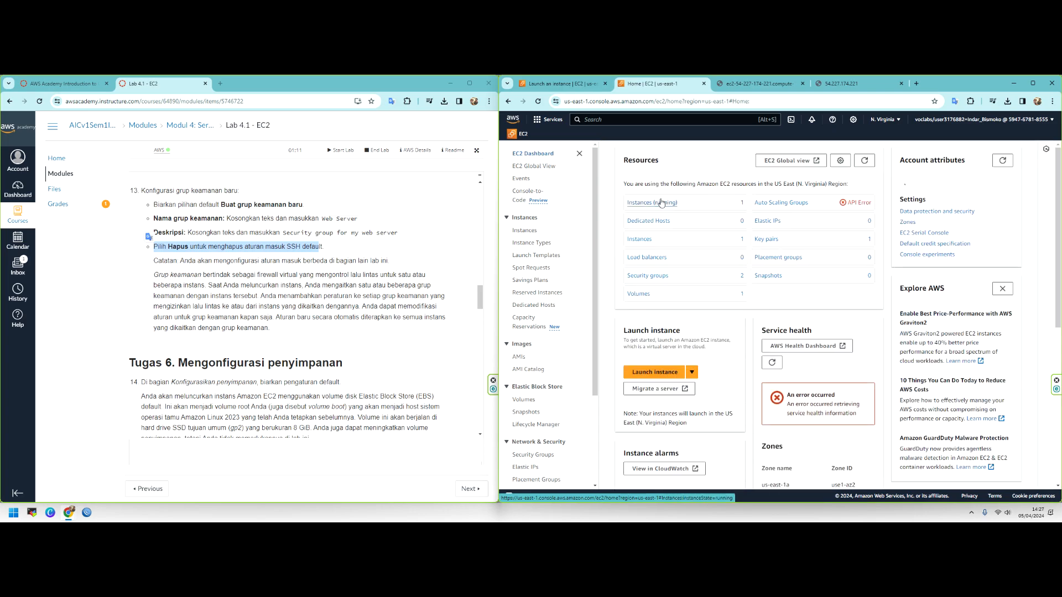
click(661, 203)
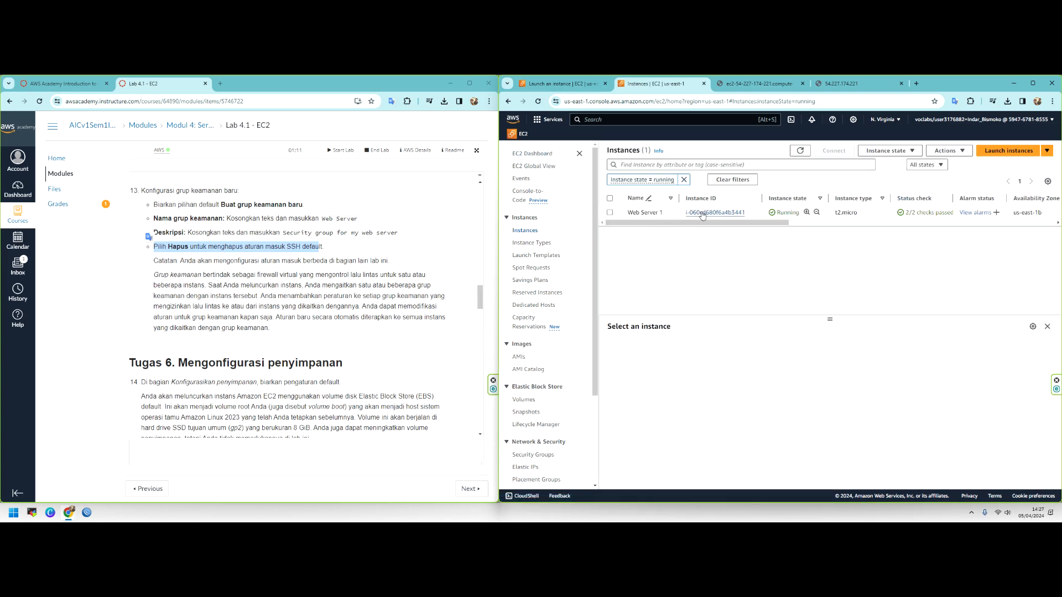
click(714, 212)
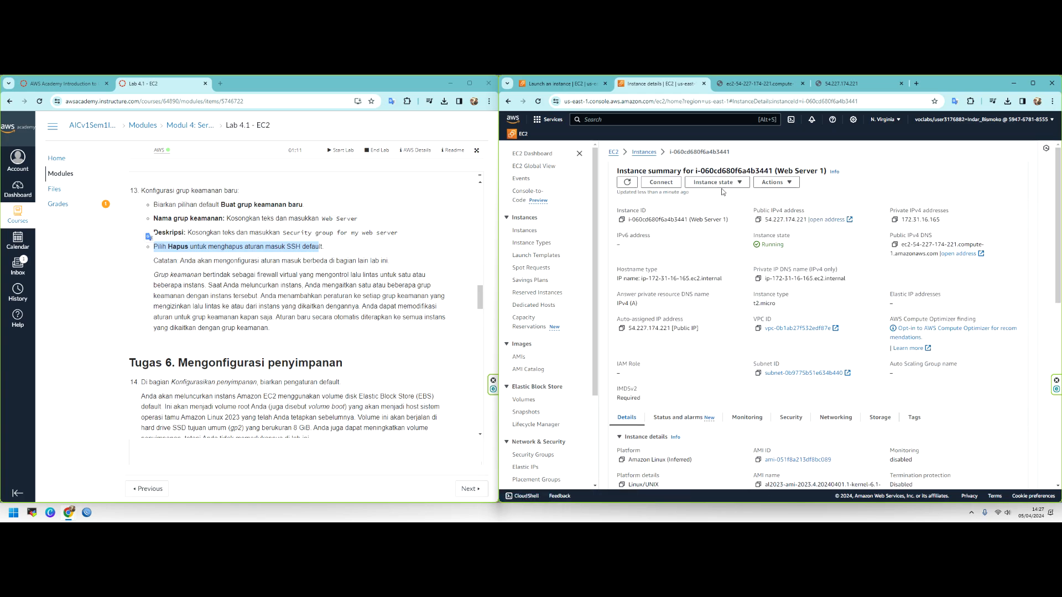
click(660, 184)
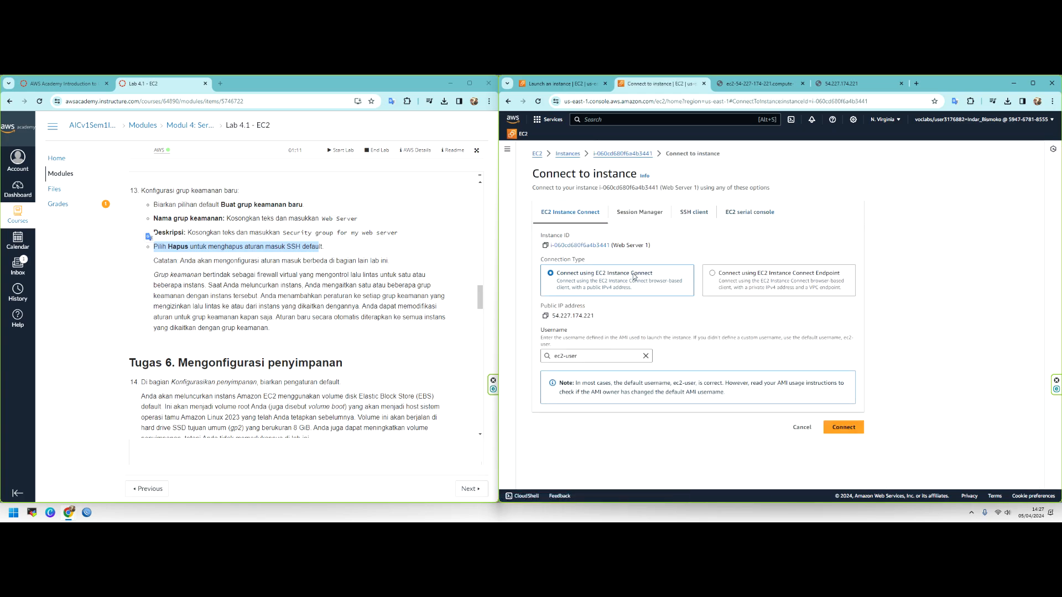
click(508, 101)
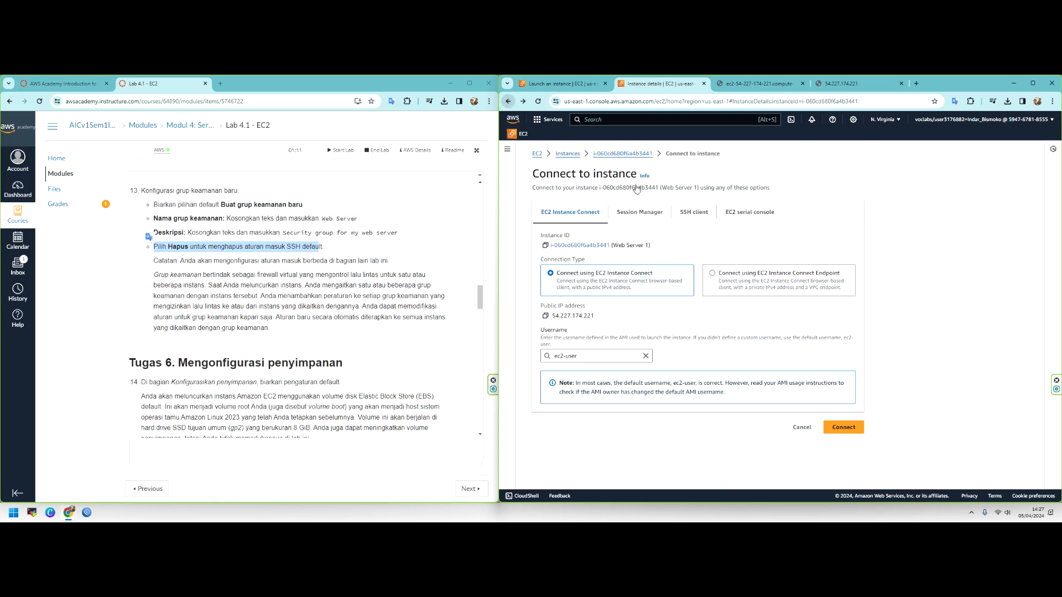
Open Web Server 1's Connect page in a new tab and review the SSH client instructions.
right_click(667, 183)
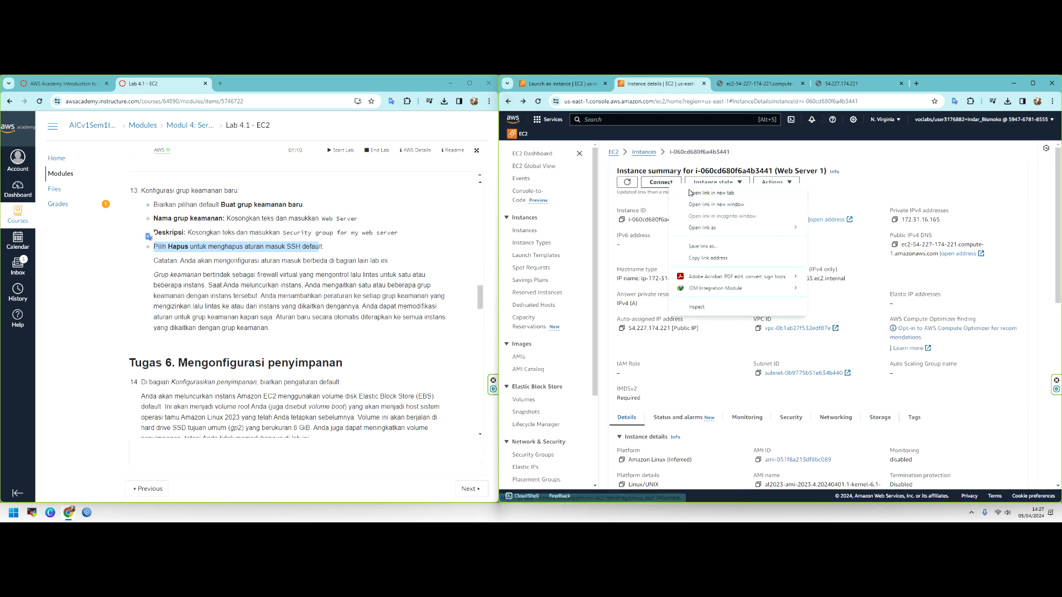
click(689, 191)
click(730, 87)
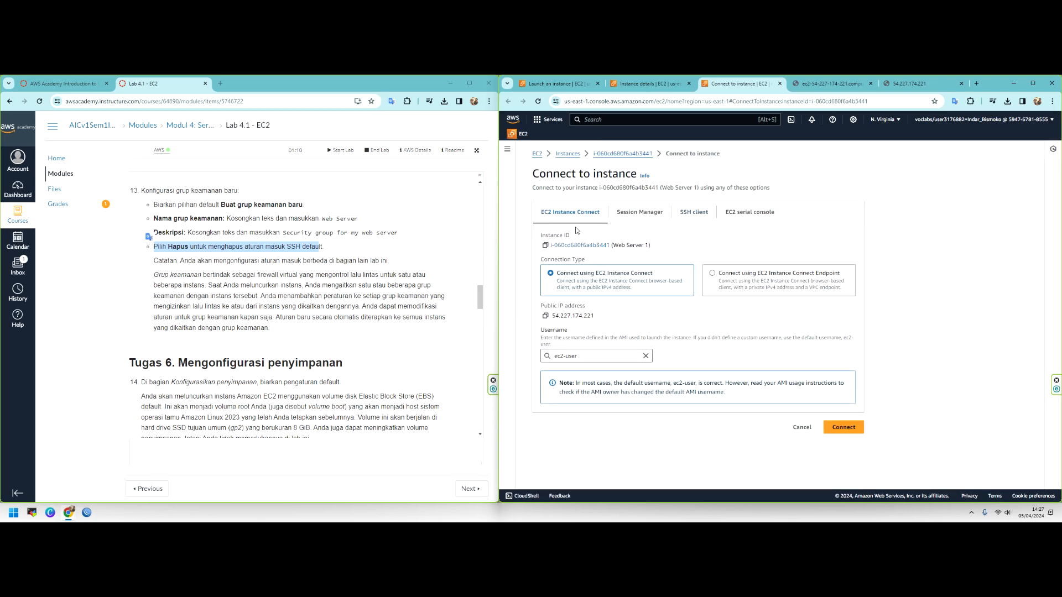
click(697, 216)
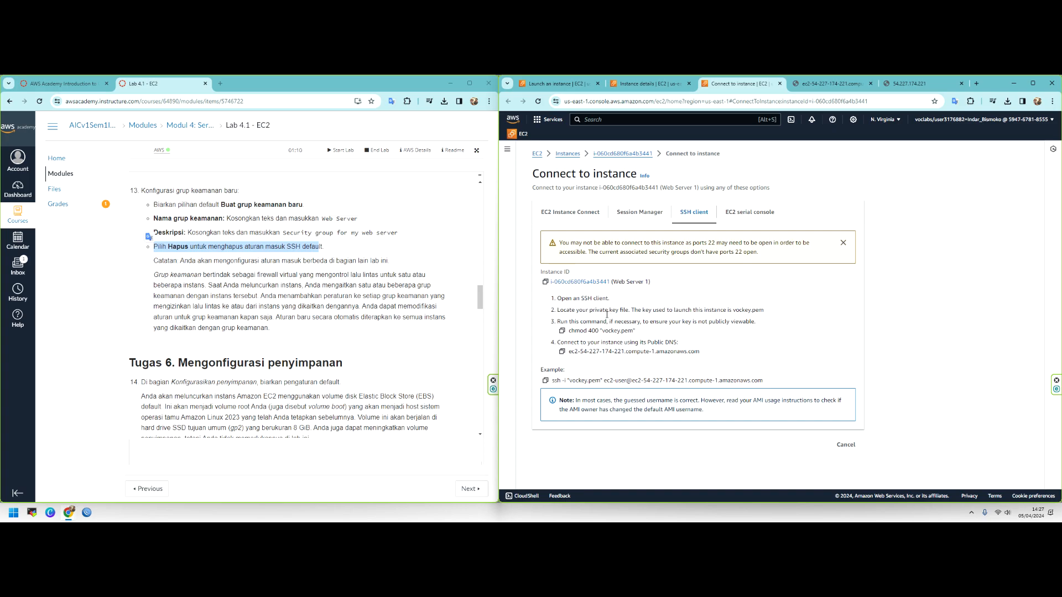
drag(593, 379, 575, 380)
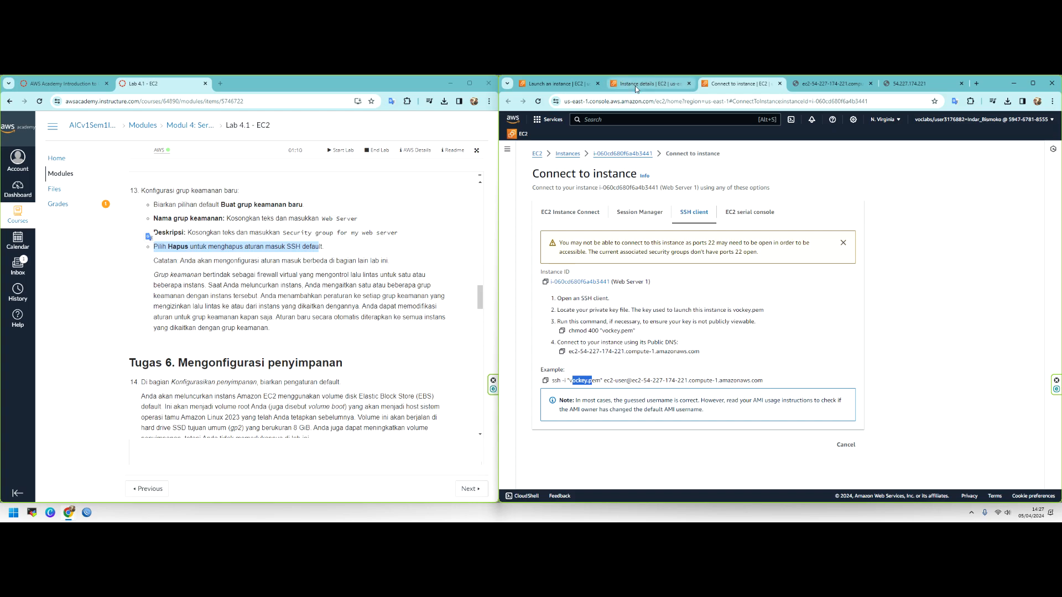
click(570, 214)
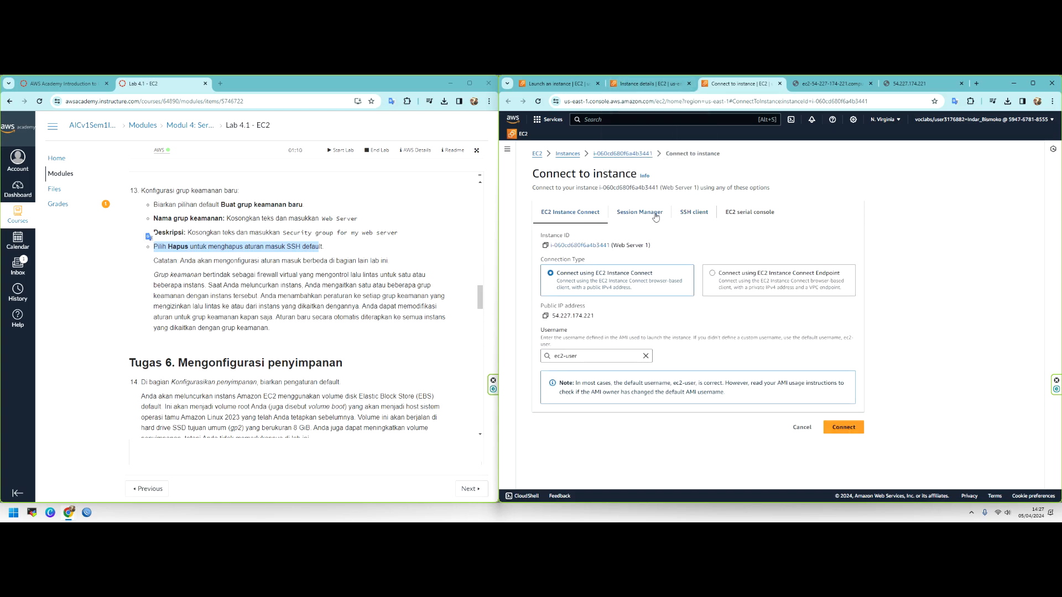
click(601, 249)
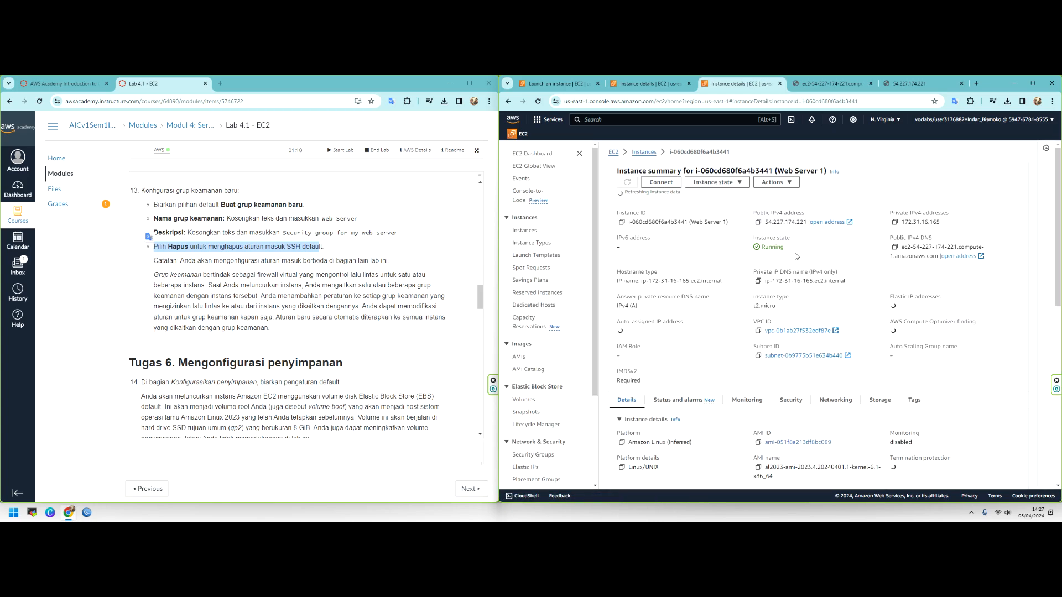
click(664, 184)
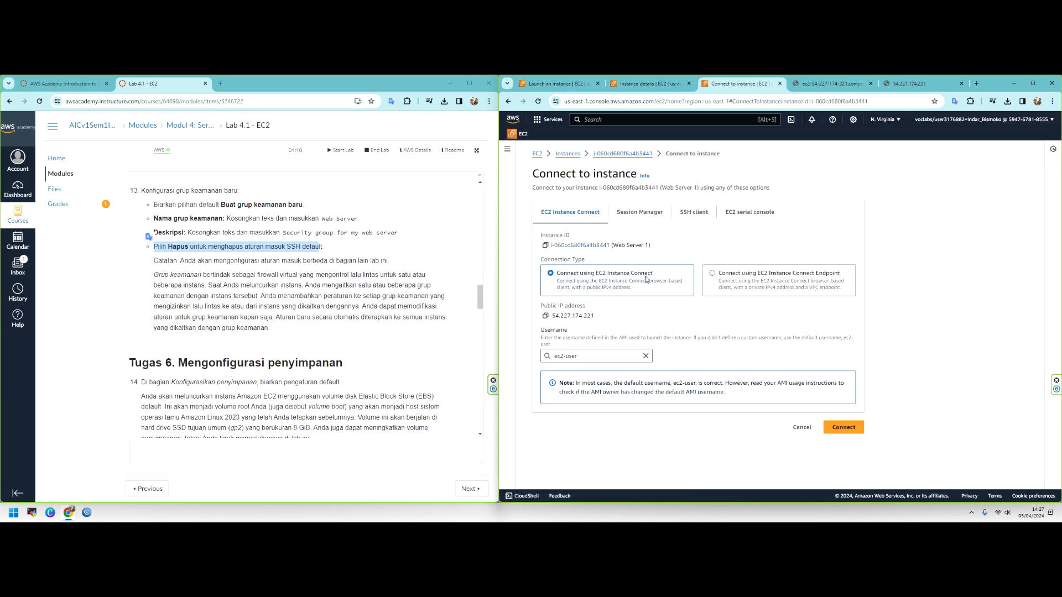
Attempt an EC2 Instance Connect session, then inspect the instance's Security tab after it fails.
click(844, 427)
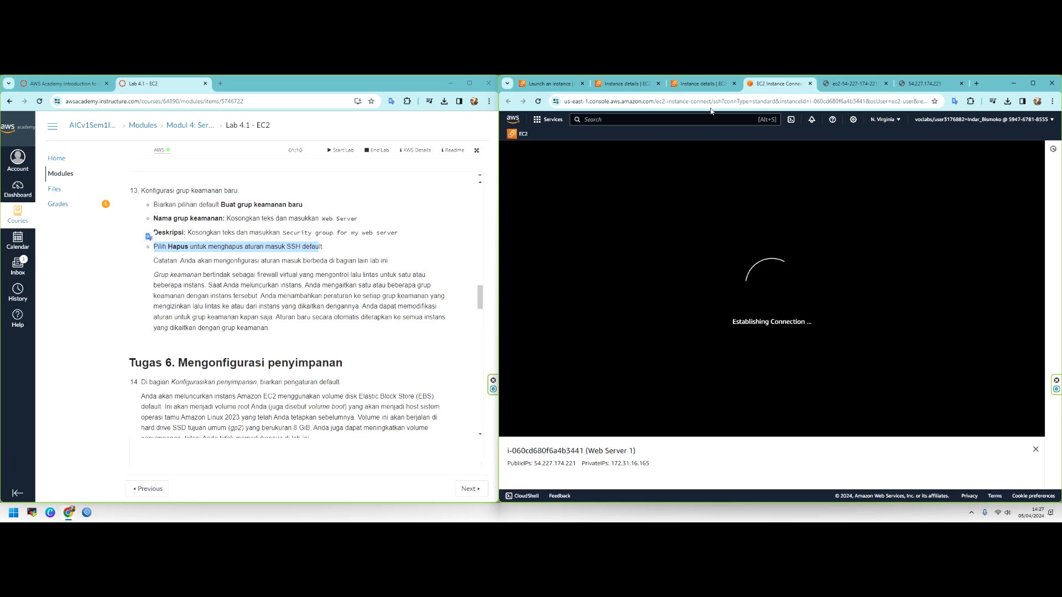
click(631, 84)
scroll(771, 333, down, 2)
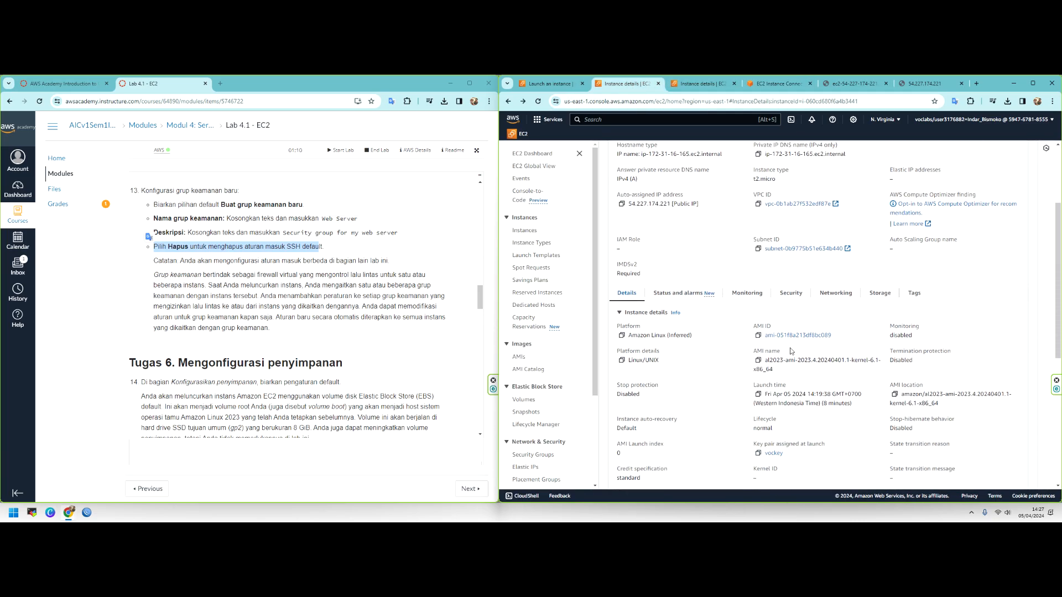
click(792, 296)
scroll(719, 302, down, 2)
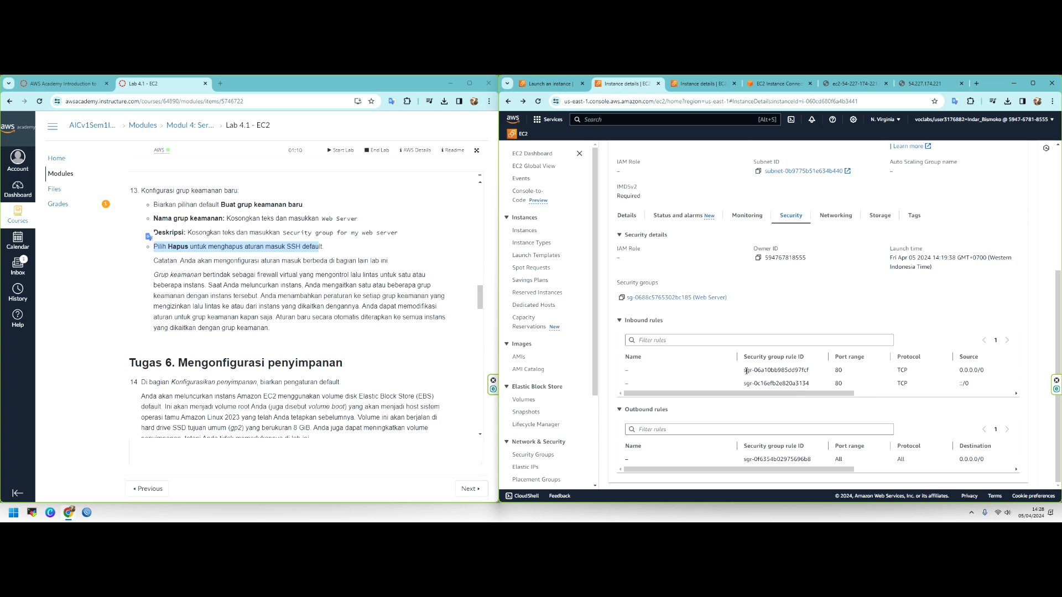
click(780, 83)
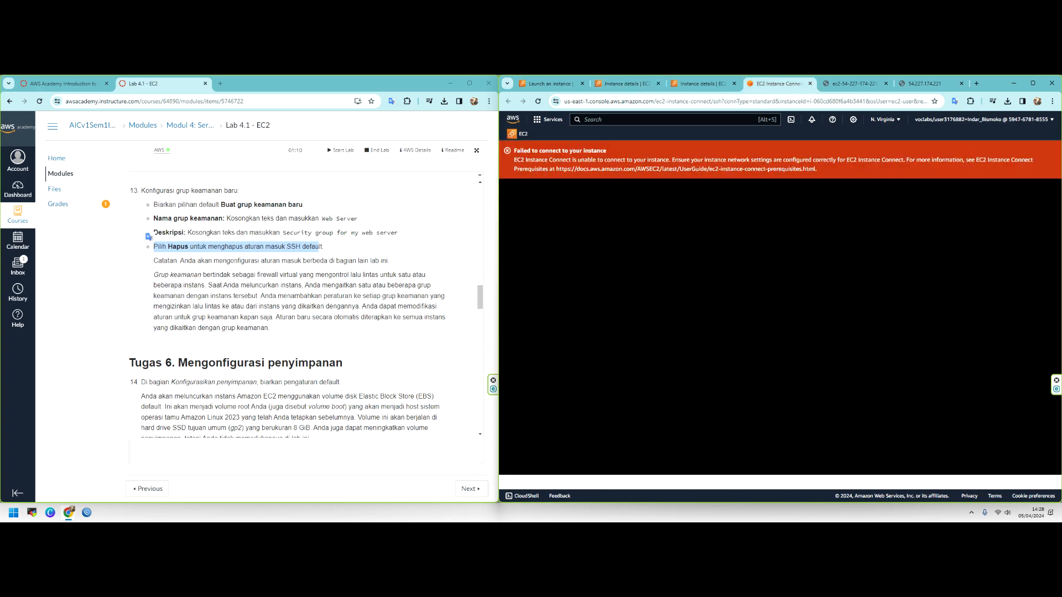
click(619, 83)
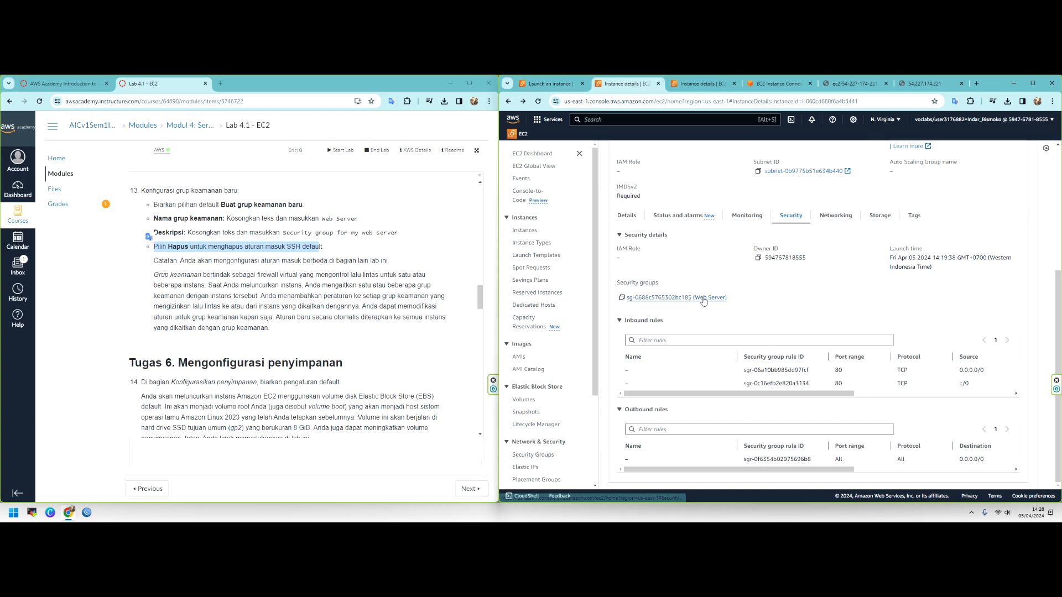
Open the Web Server security group's details from the Security Groups list.
click(668, 298)
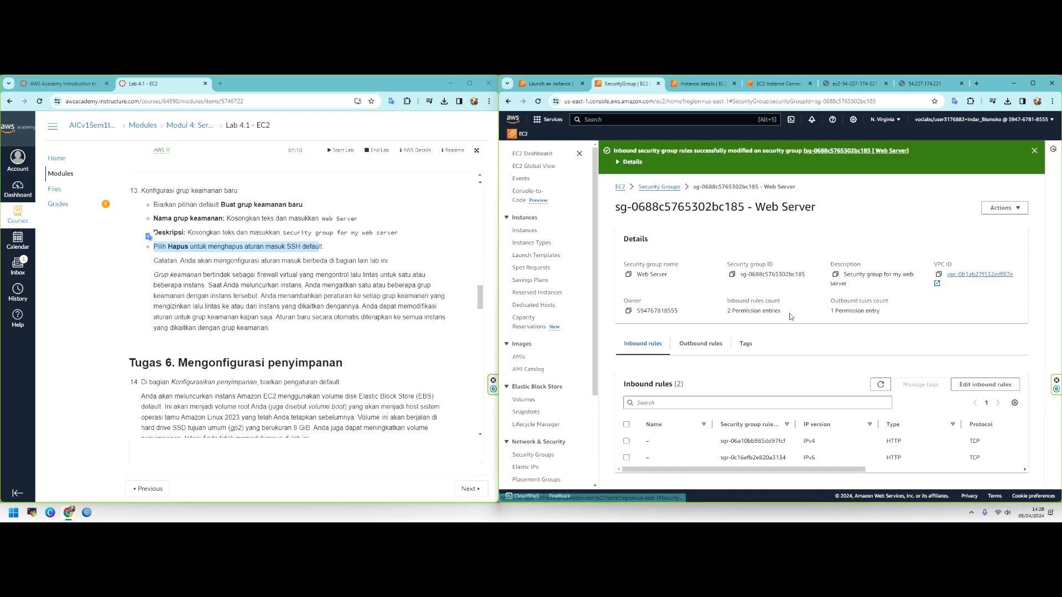
scroll(545, 399, down, 2)
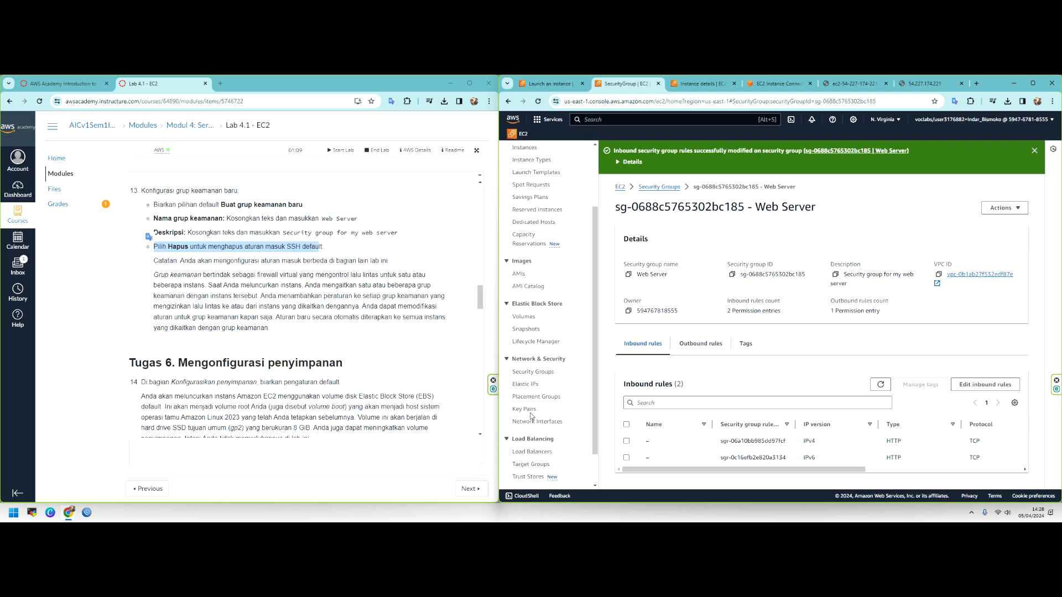
click(540, 374)
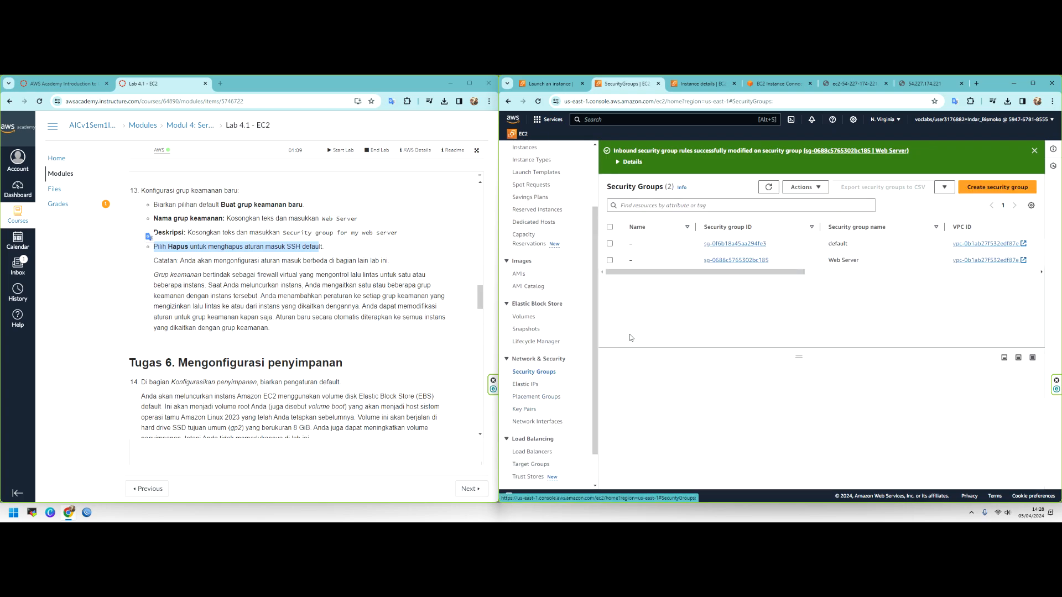
click(757, 262)
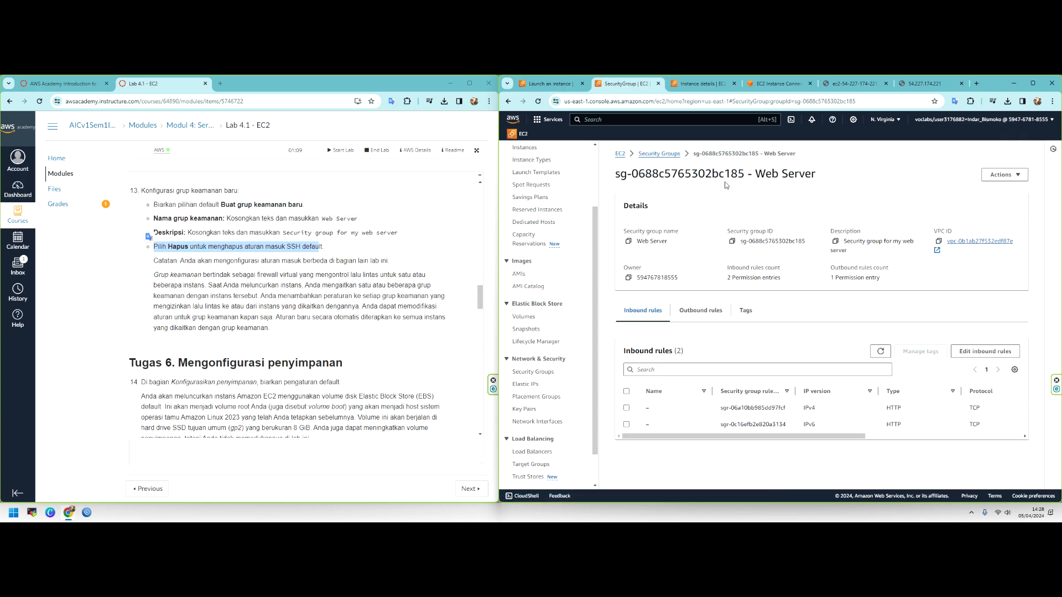
Add an inbound rule from Anywhere-IPv4 described 'Allow SSH IPv4' and save it.
click(995, 352)
click(546, 351)
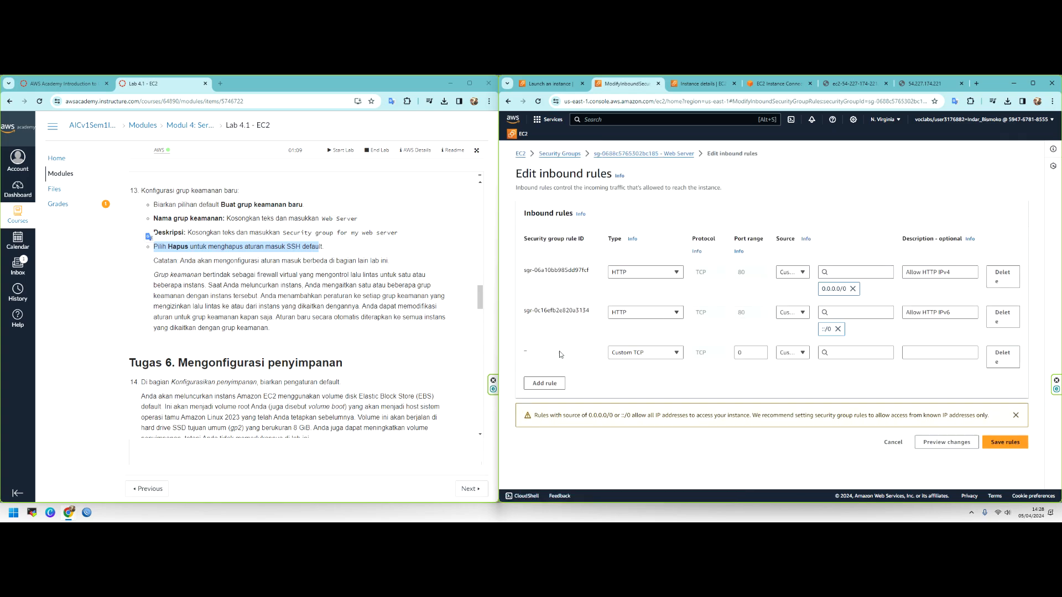
click(637, 352)
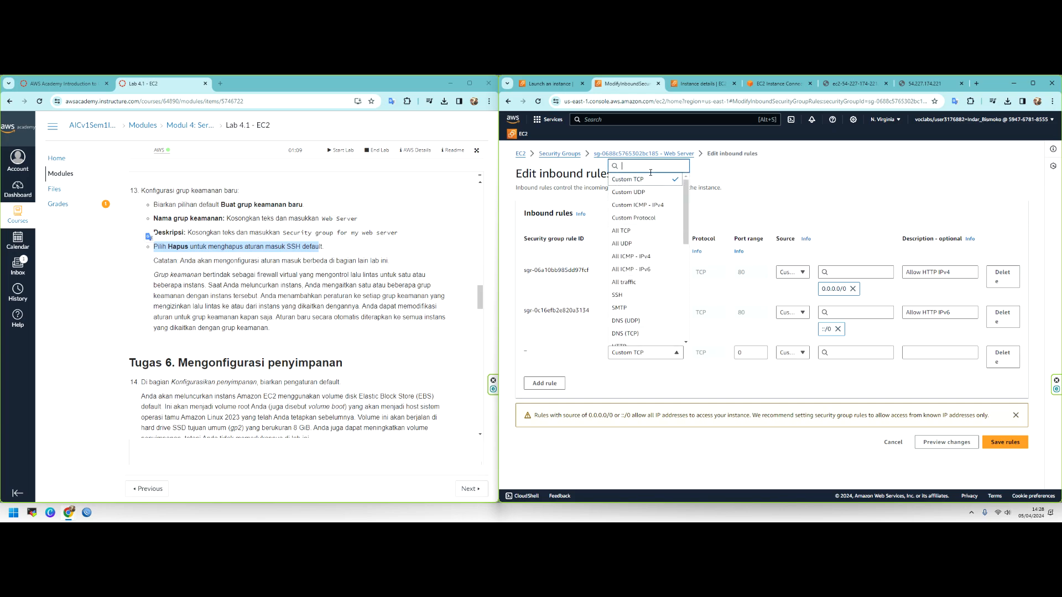
text(ssh)
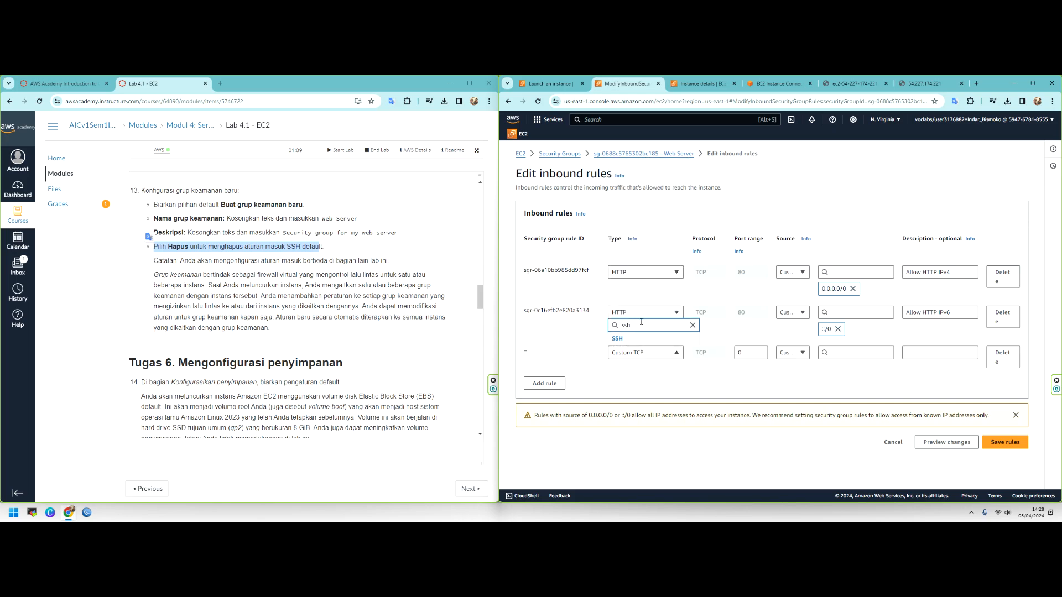
key(Escape)
click(807, 354)
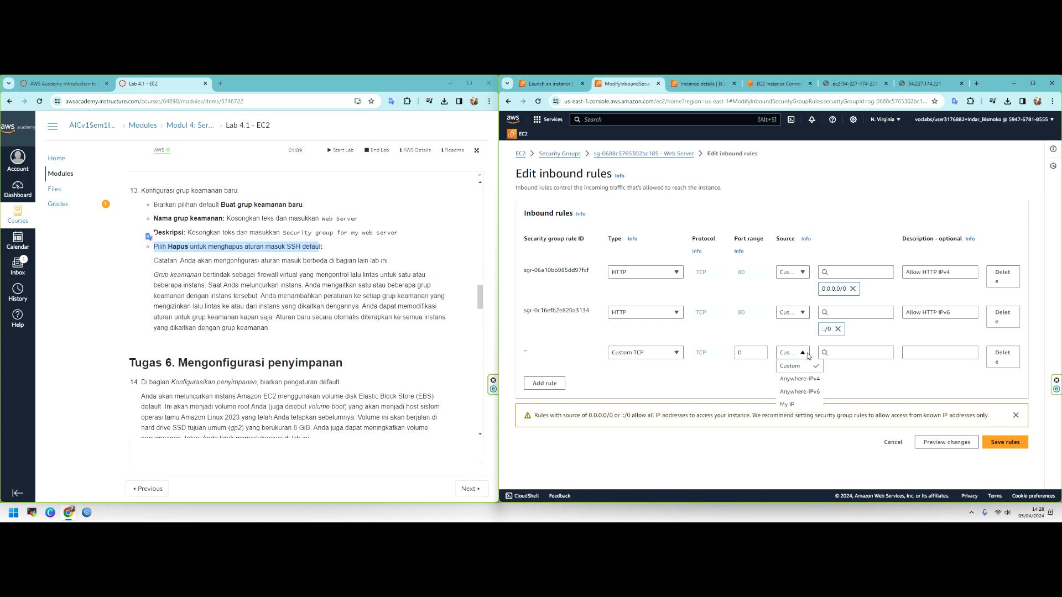
click(803, 378)
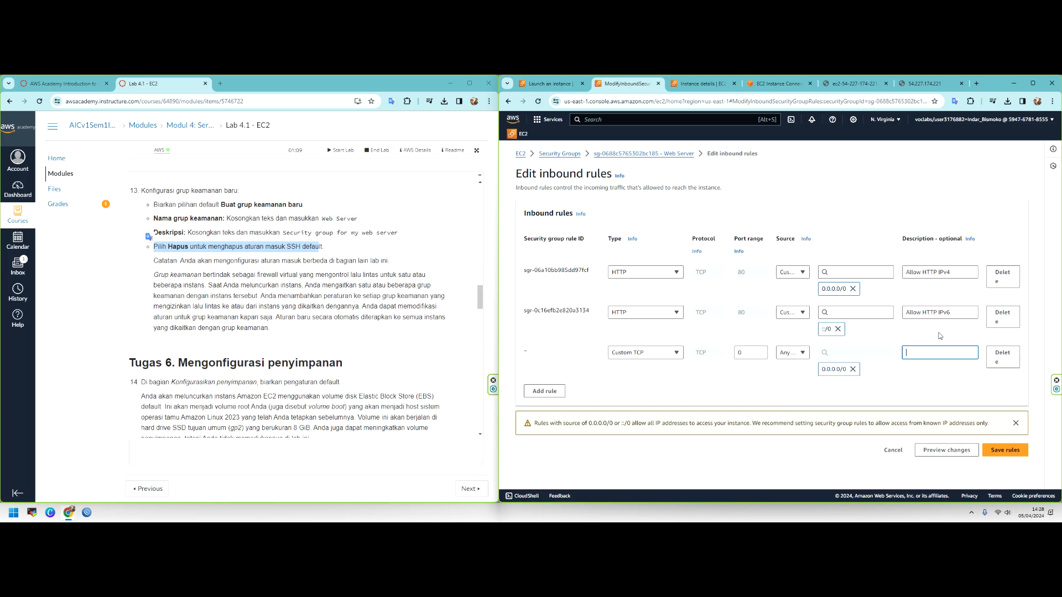
drag(952, 312, 861, 312)
drag(948, 268, 878, 278)
key(ctrl+c)
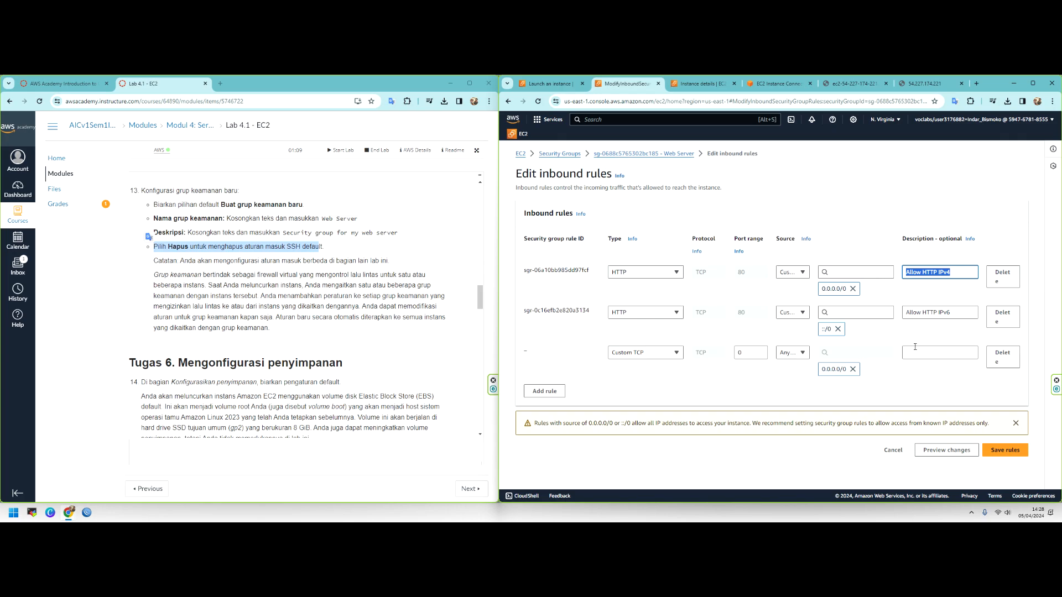
click(911, 352)
key(ctrl+v)
drag(937, 352, 930, 352)
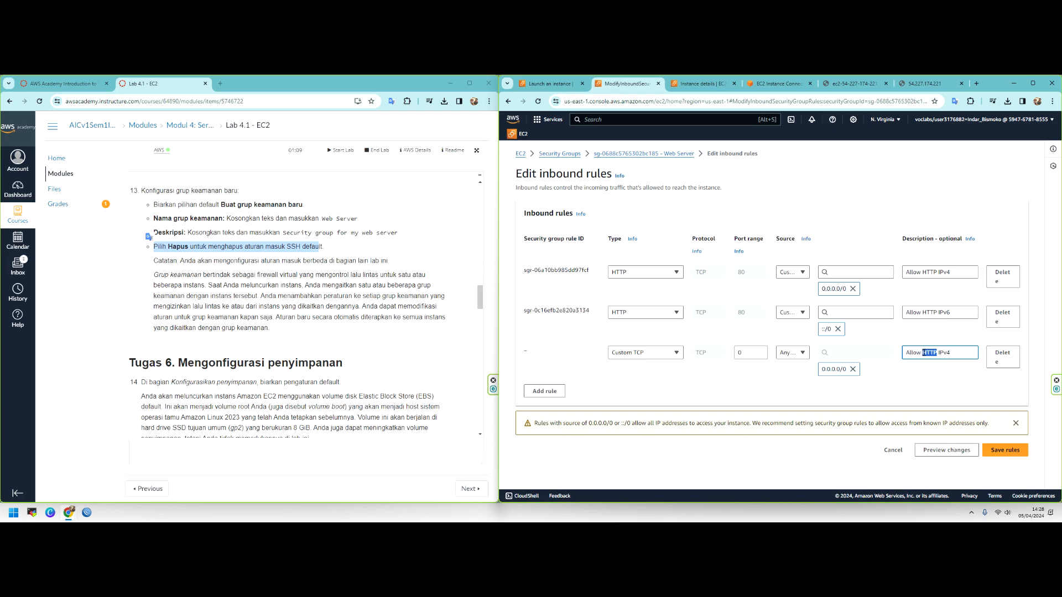
text(SSH)
click(1007, 454)
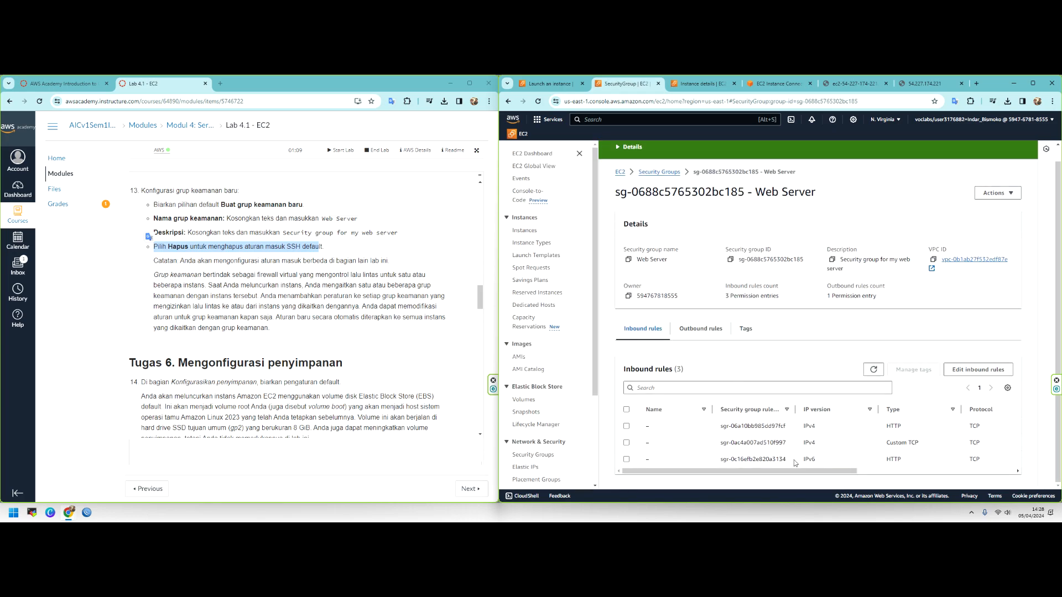
Change the new rule's type to SSH on port 22 and save the inbound rules.
click(978, 369)
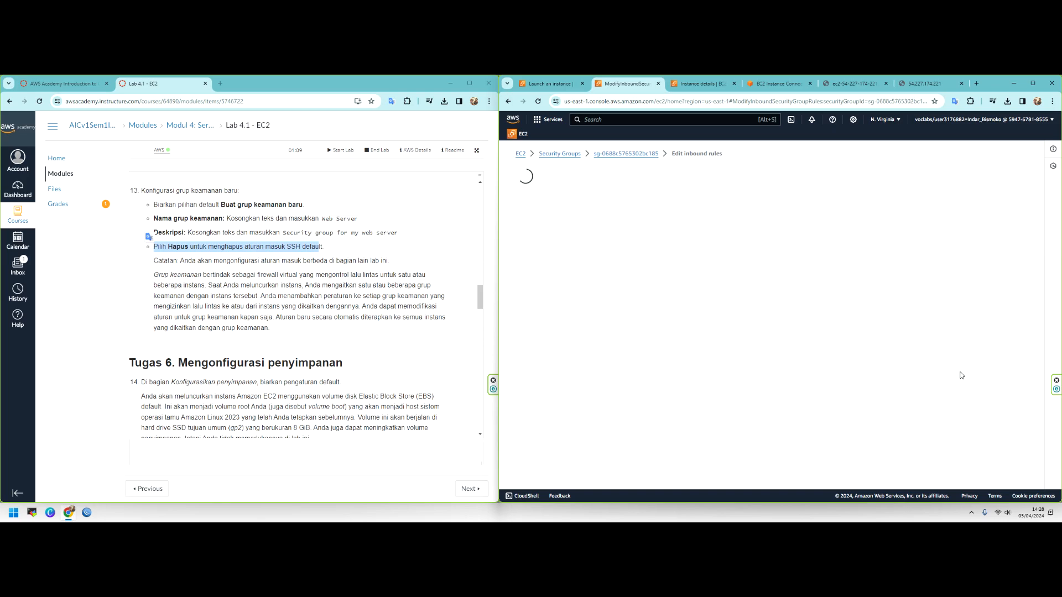
click(650, 314)
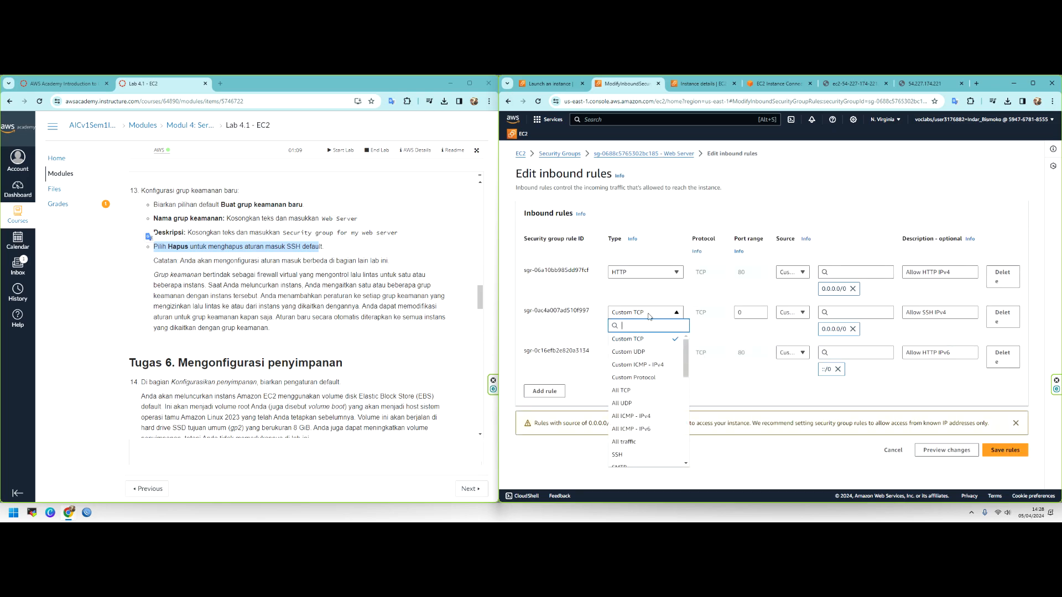
text(ssh)
click(632, 339)
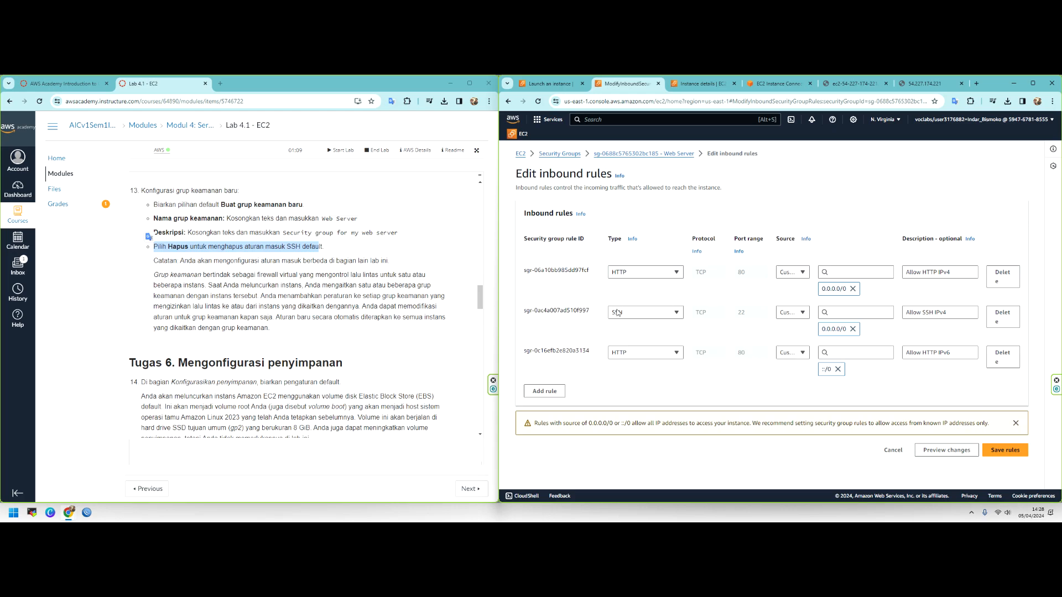
click(1004, 449)
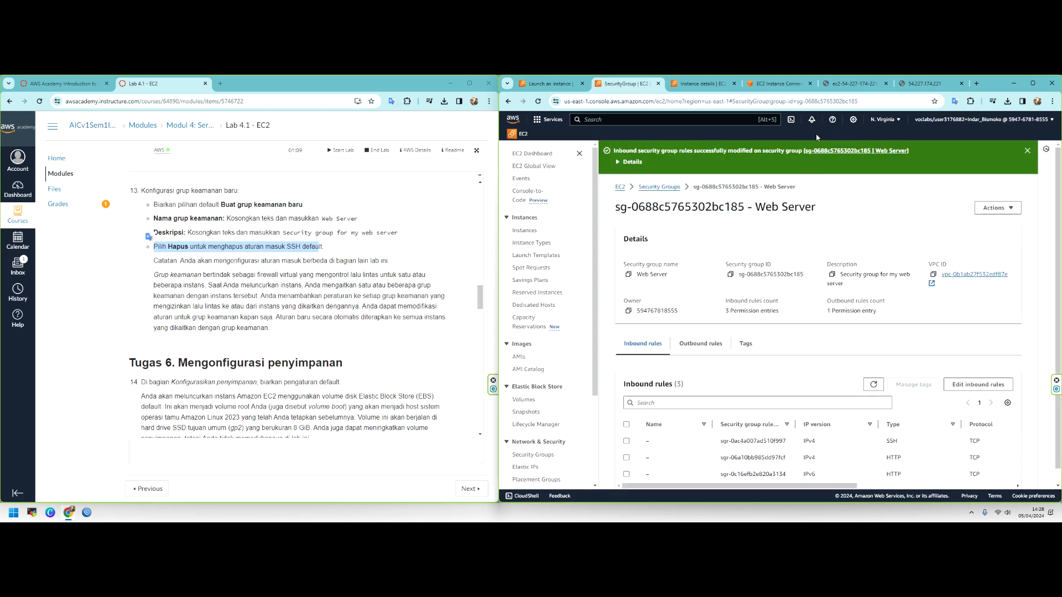
Close the failed connection tab and connect to Web Server 1 via EC2 Instance Connect as ec2-user.
click(761, 85)
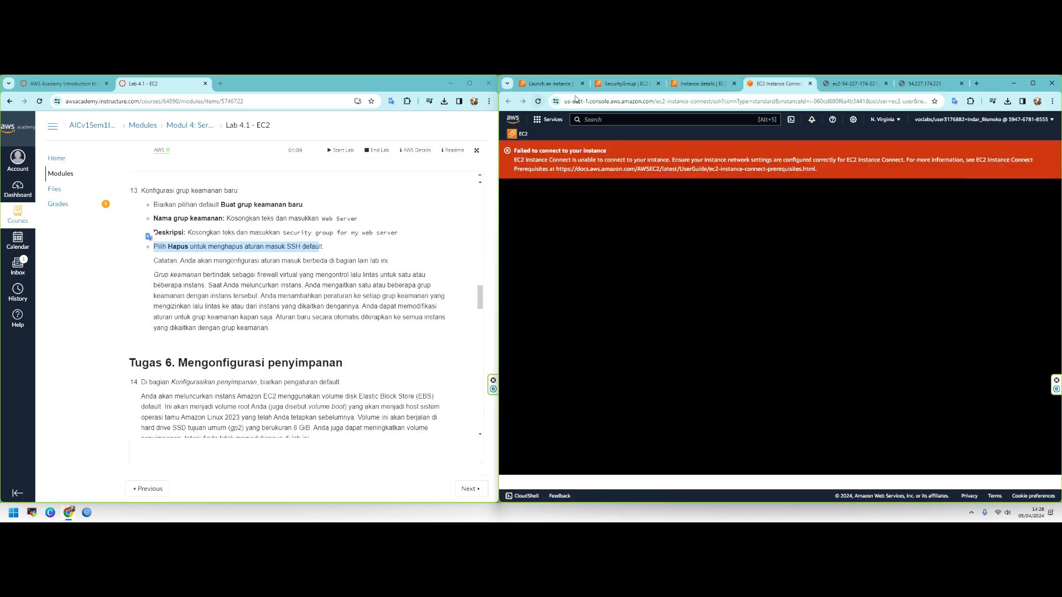
click(810, 84)
click(712, 82)
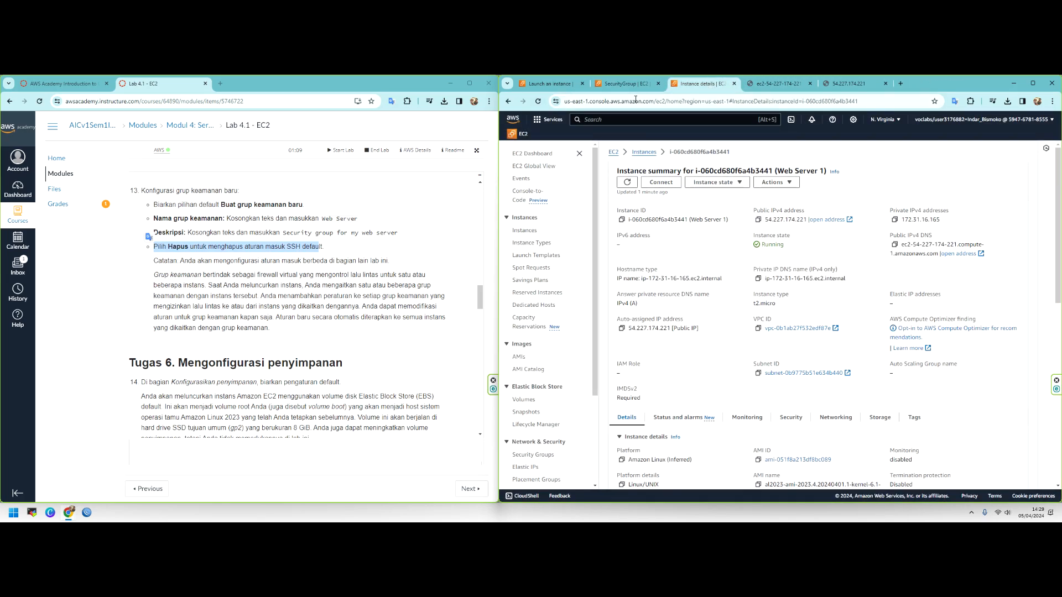
click(624, 84)
click(711, 84)
click(659, 184)
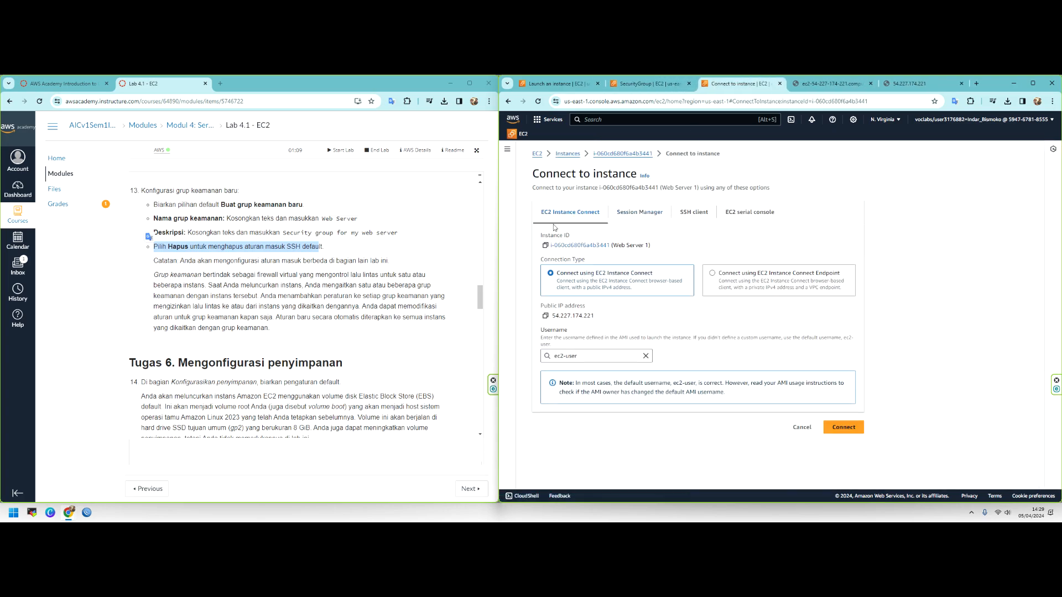
click(852, 428)
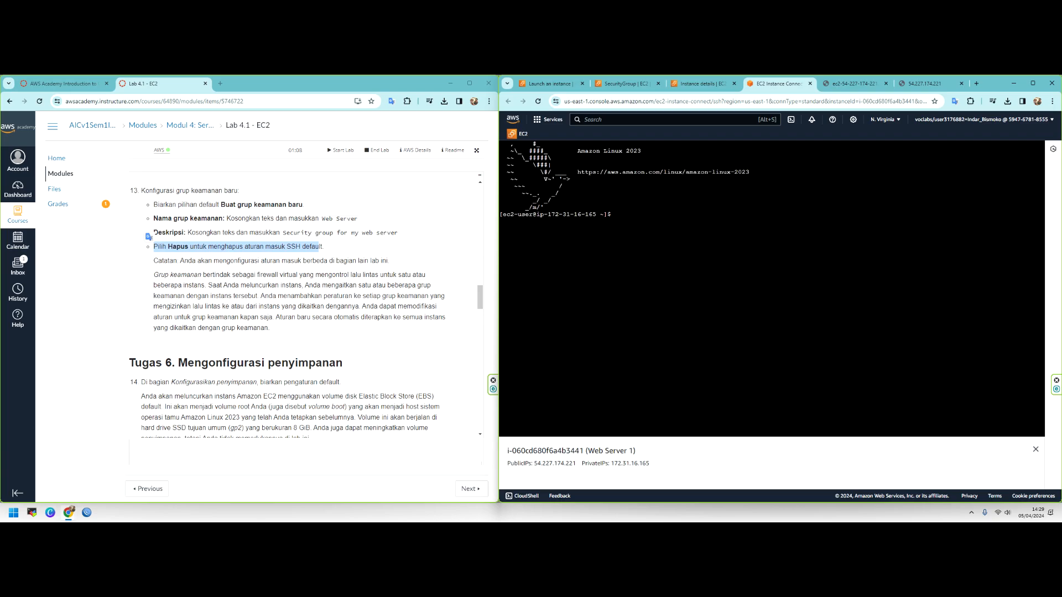
Abandon the su prompt and open a root shell with sudo -s.
text(su)
key(Return)
key(ctrl+c)
text(sudo )
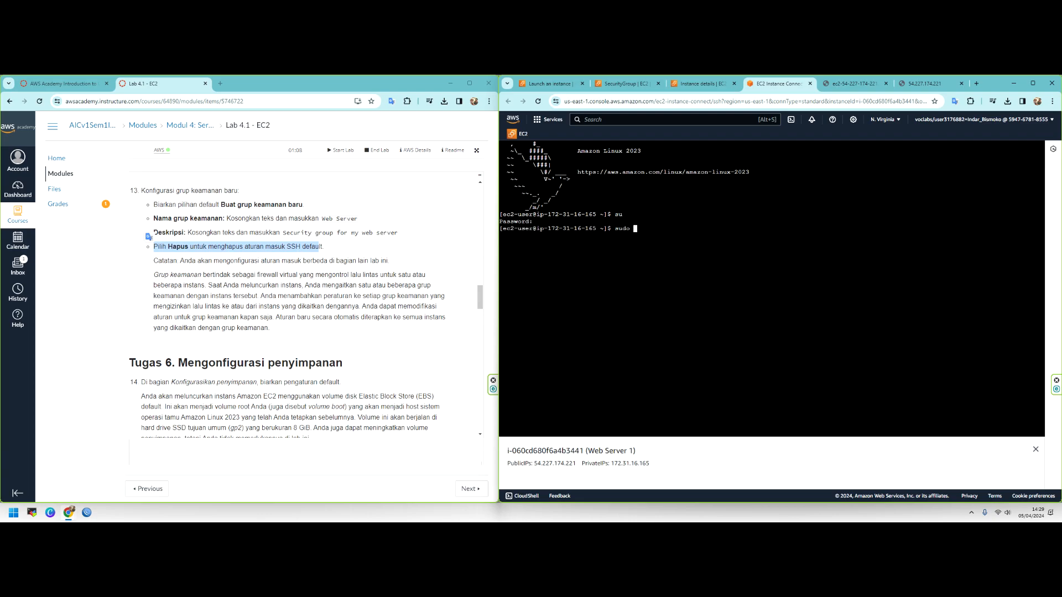
text(-s)
key(Return)
Run netstat -tlunp to confirm httpd is listening on port 80.
scroll(369, 363, up, 20)
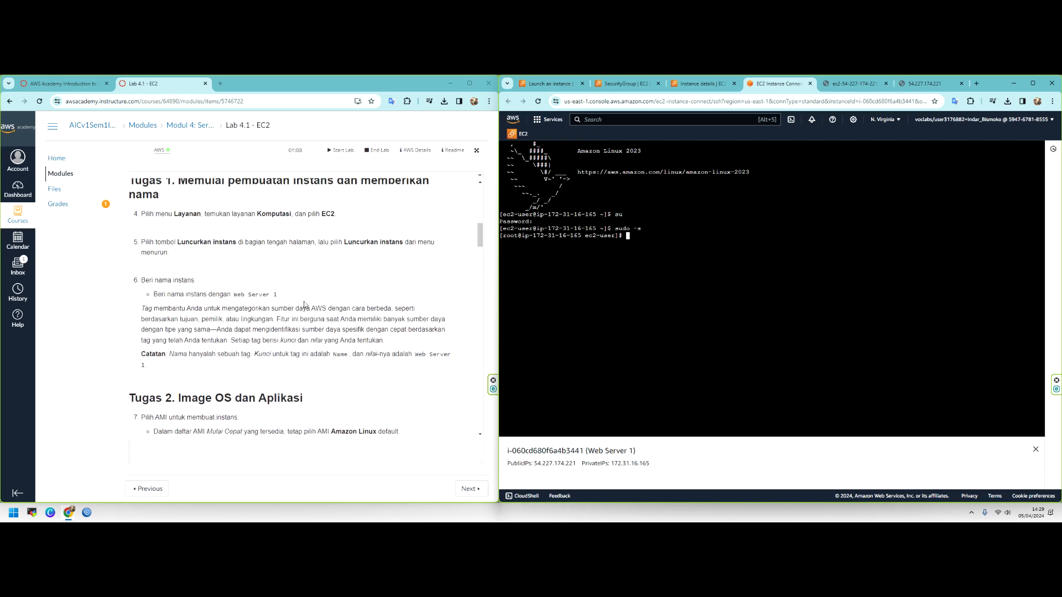
scroll(304, 304, up, 5)
scroll(305, 303, down, 15)
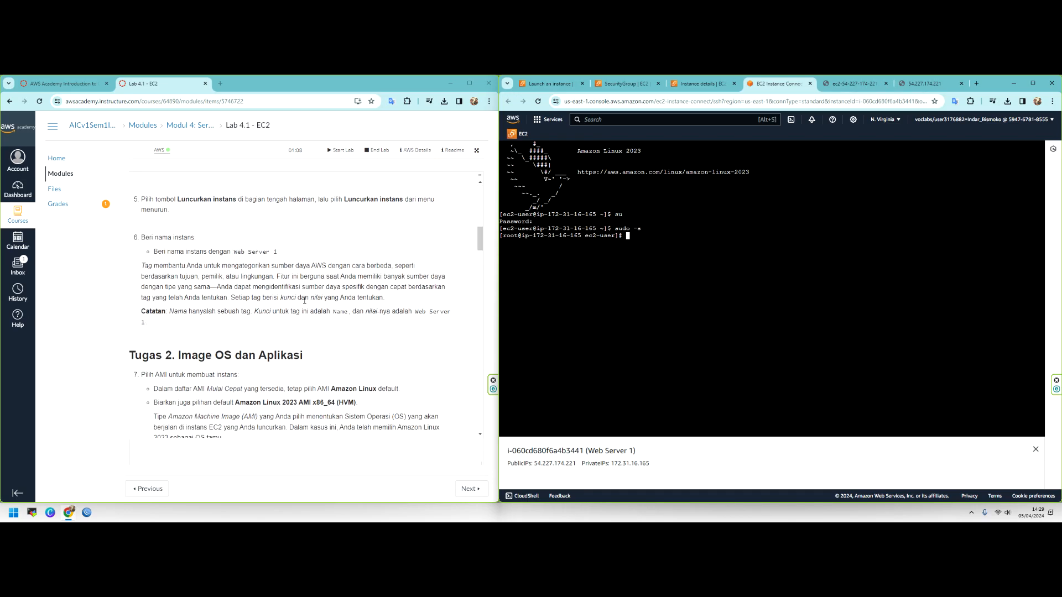
scroll(303, 303, down, 15)
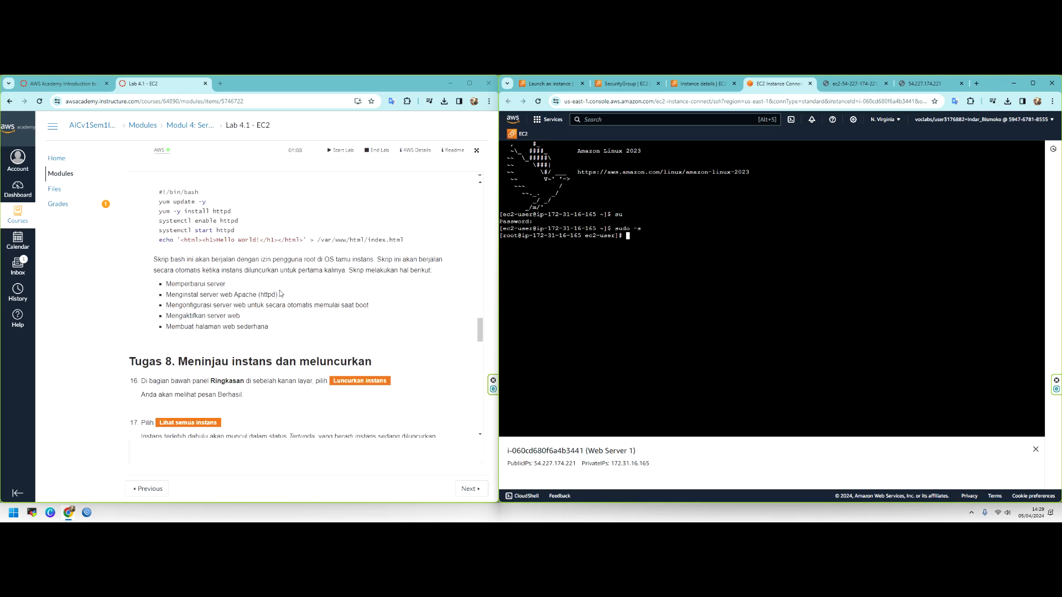
drag(210, 249, 231, 248)
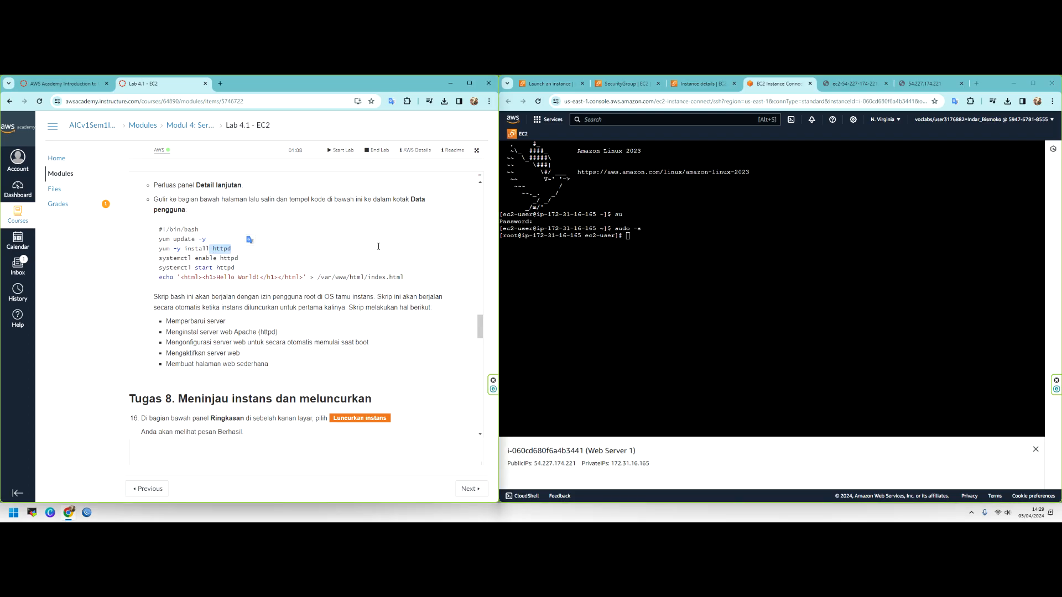
text(netst)
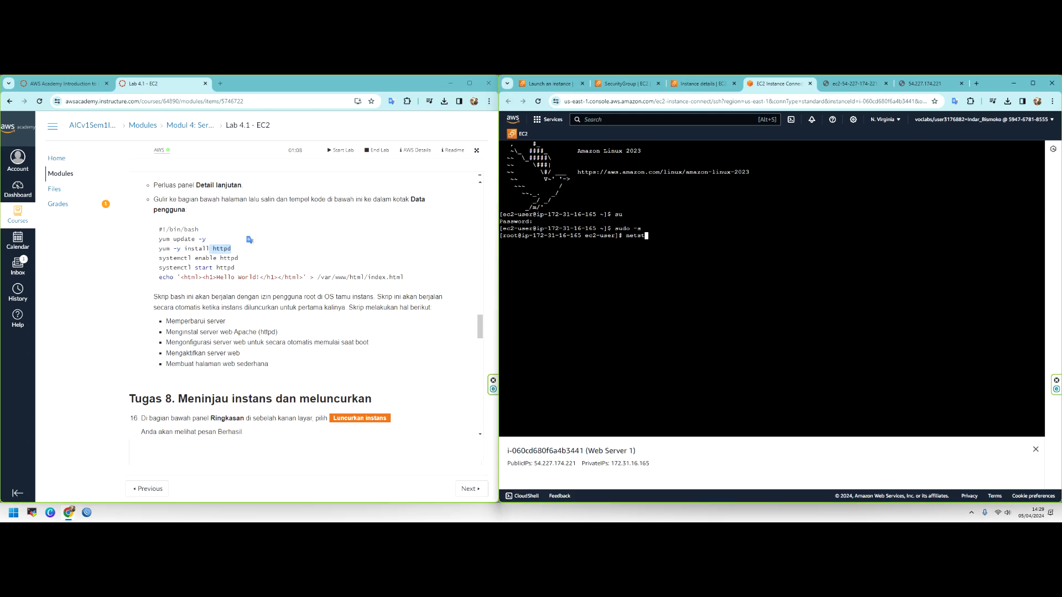
text(at -tlunp)
key(Return)
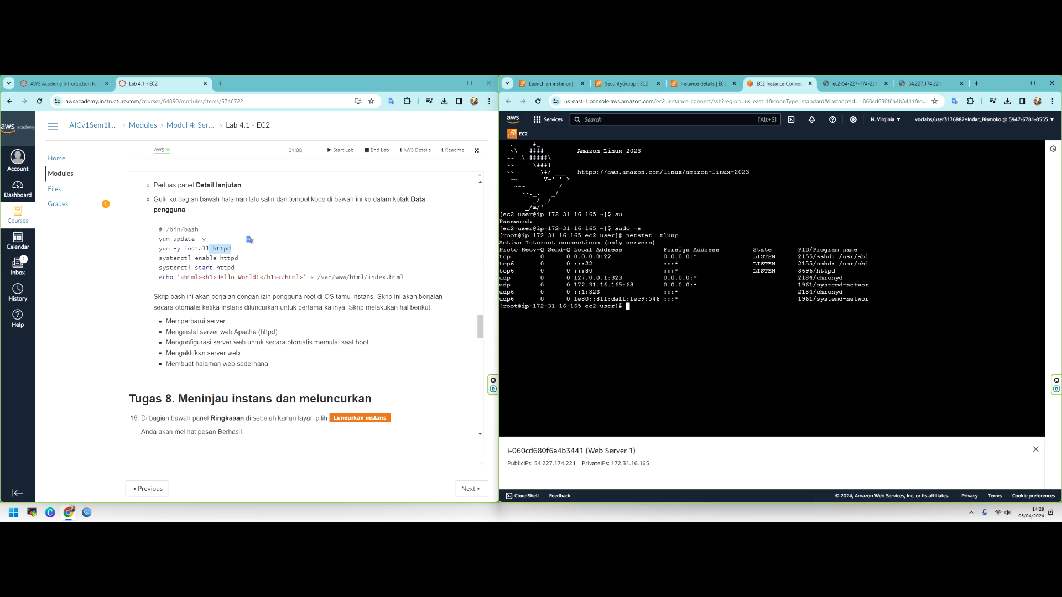
drag(589, 271, 845, 271)
click(764, 271)
drag(500, 271, 838, 271)
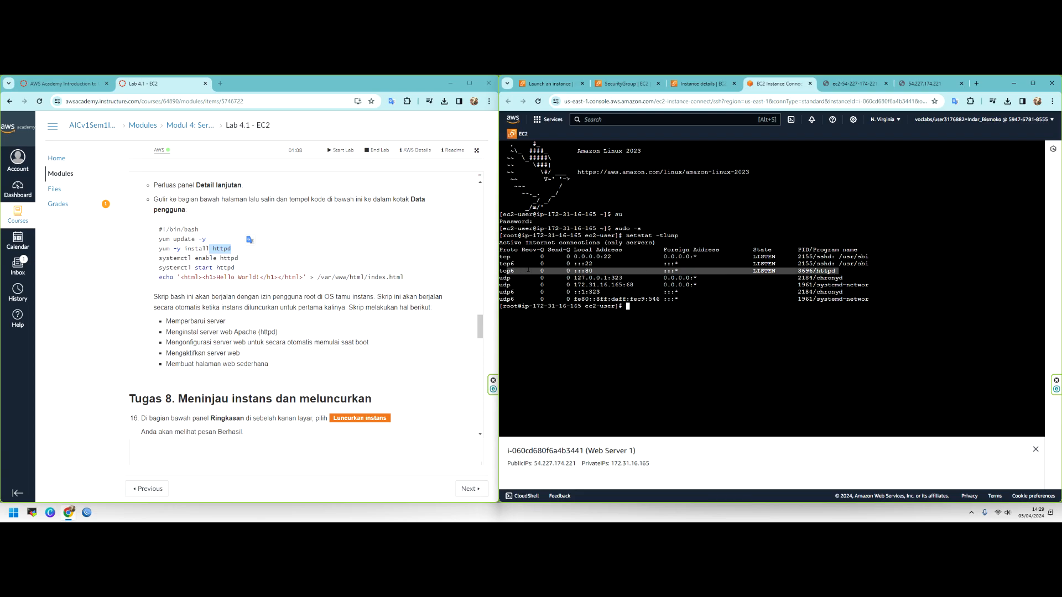
click(838, 272)
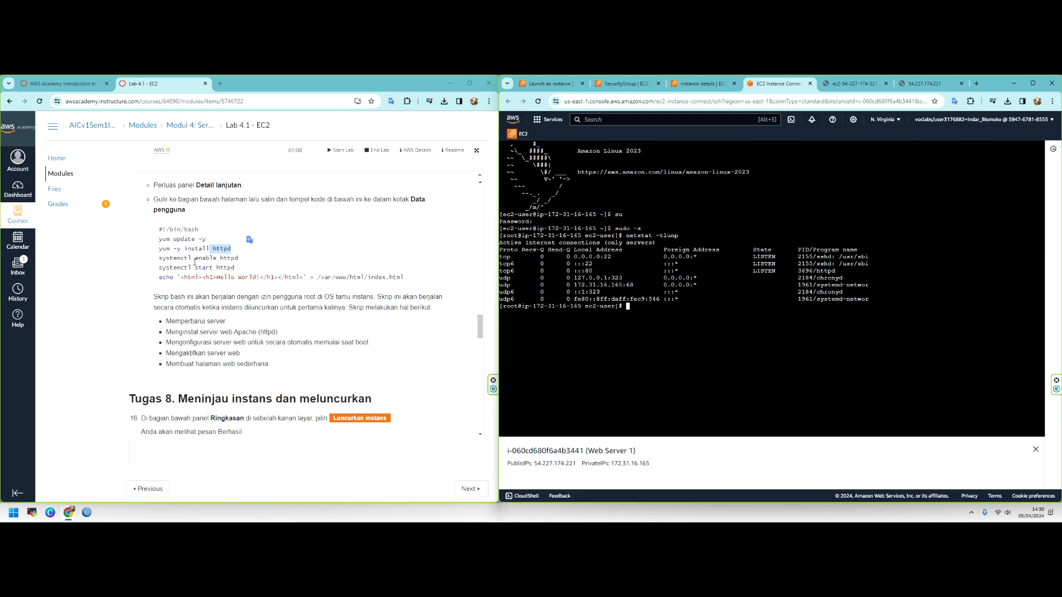
double_click(319, 276)
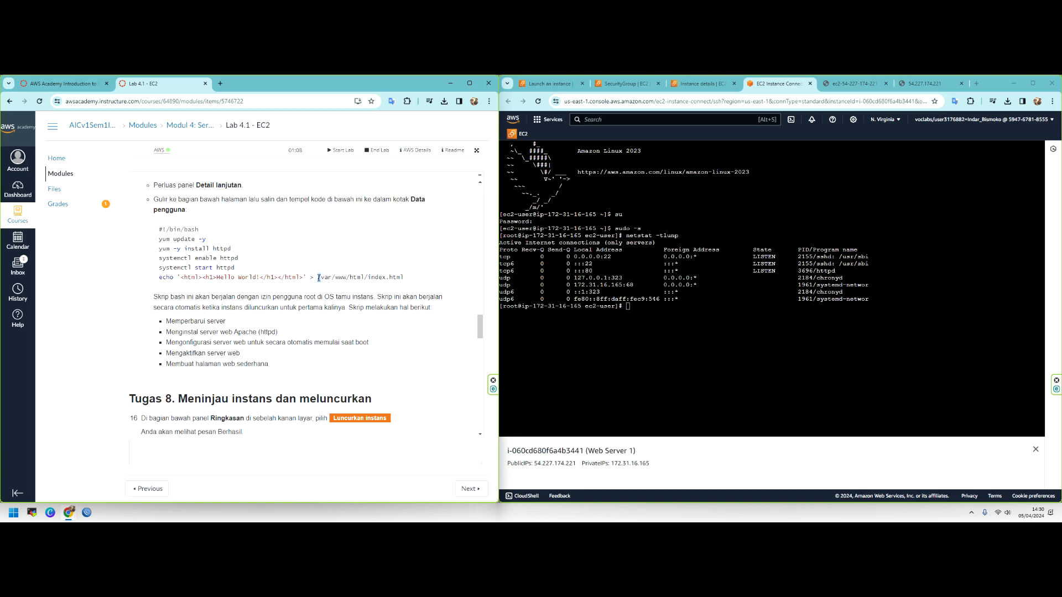
drag(403, 277, 181, 277)
Run cat /var/www/html/index.html and confirm it prints <html><h1>Hello World!</h1></html>.
click(690, 308)
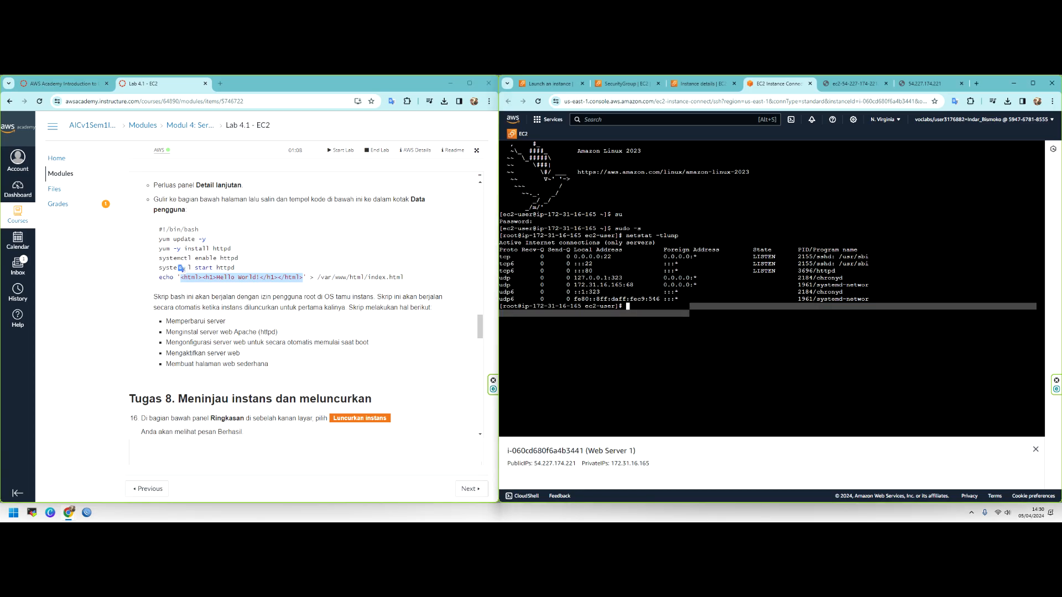
text(cat)
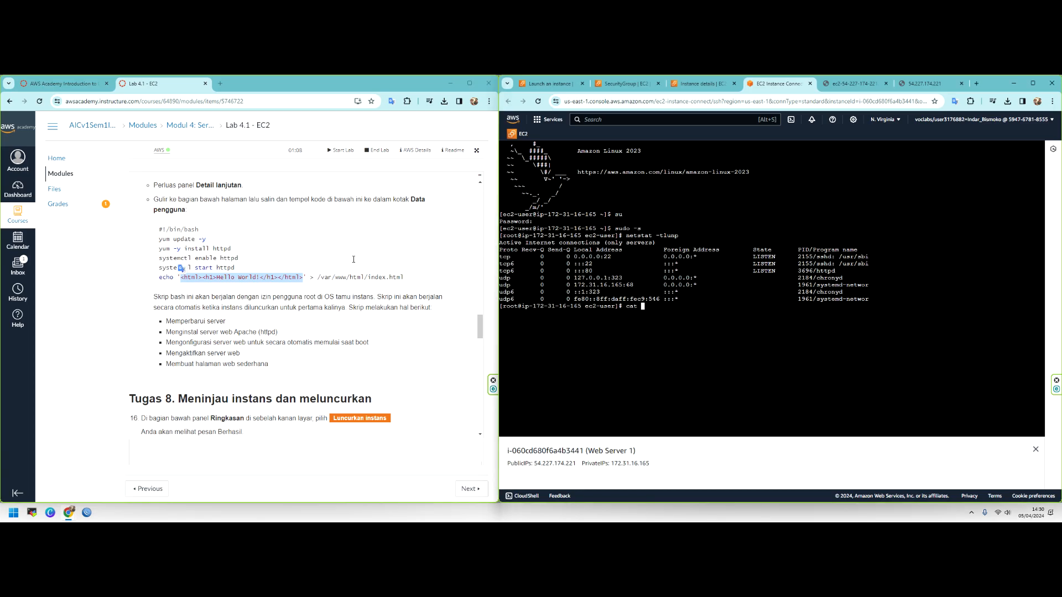
drag(317, 277, 403, 277)
right_click(403, 277)
click(419, 285)
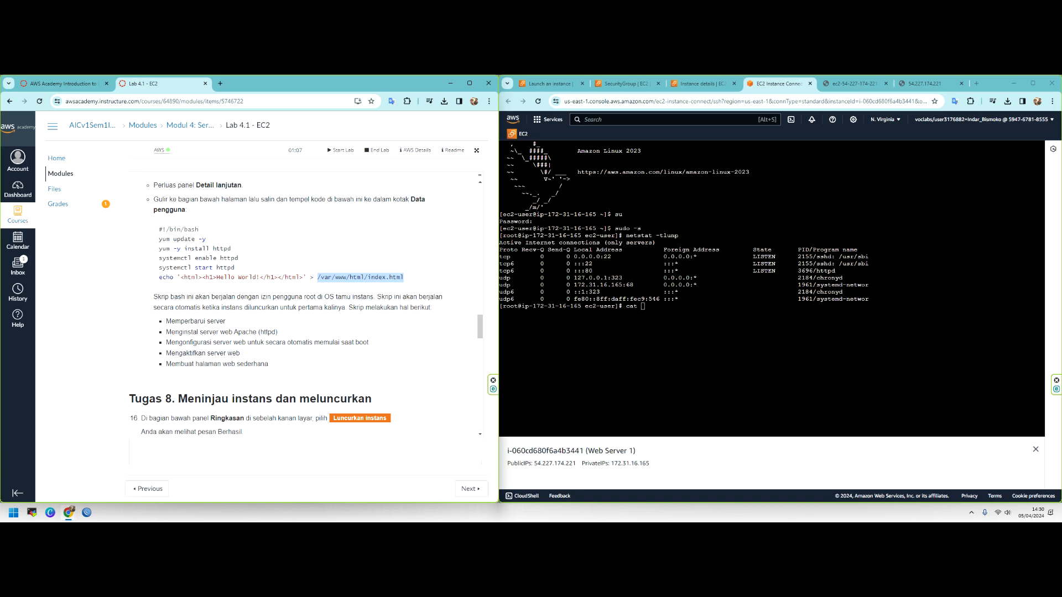
right_click(662, 310)
click(708, 210)
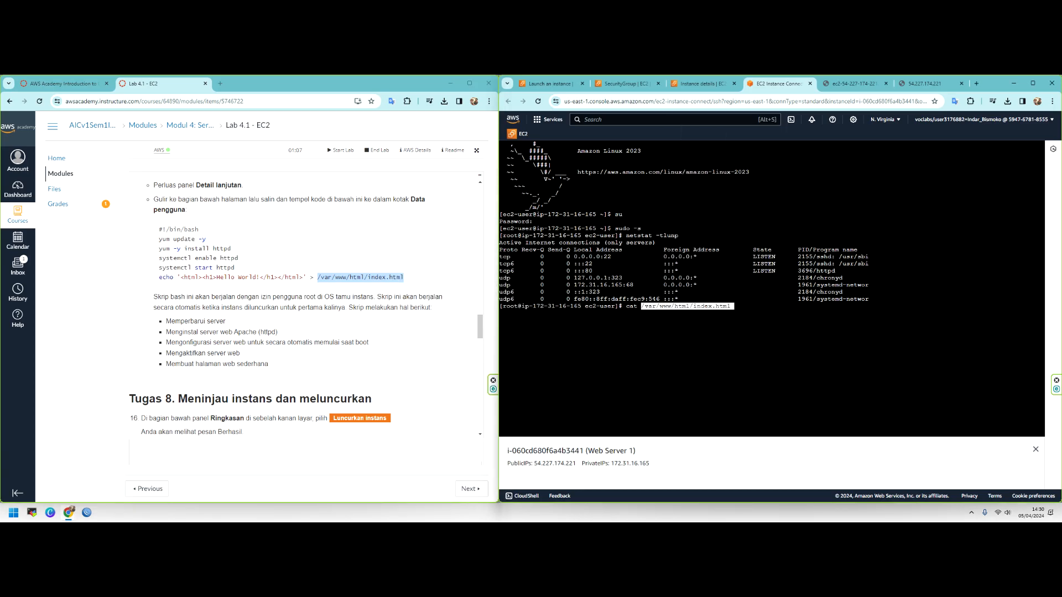
key(Return)
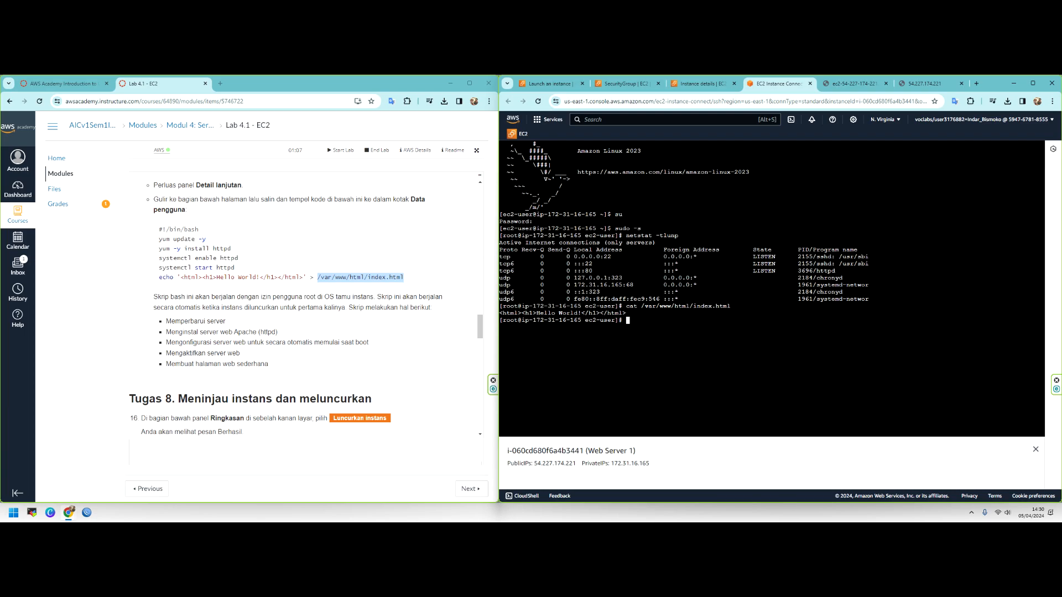
drag(559, 313, 593, 313)
drag(180, 277, 295, 283)
click(294, 285)
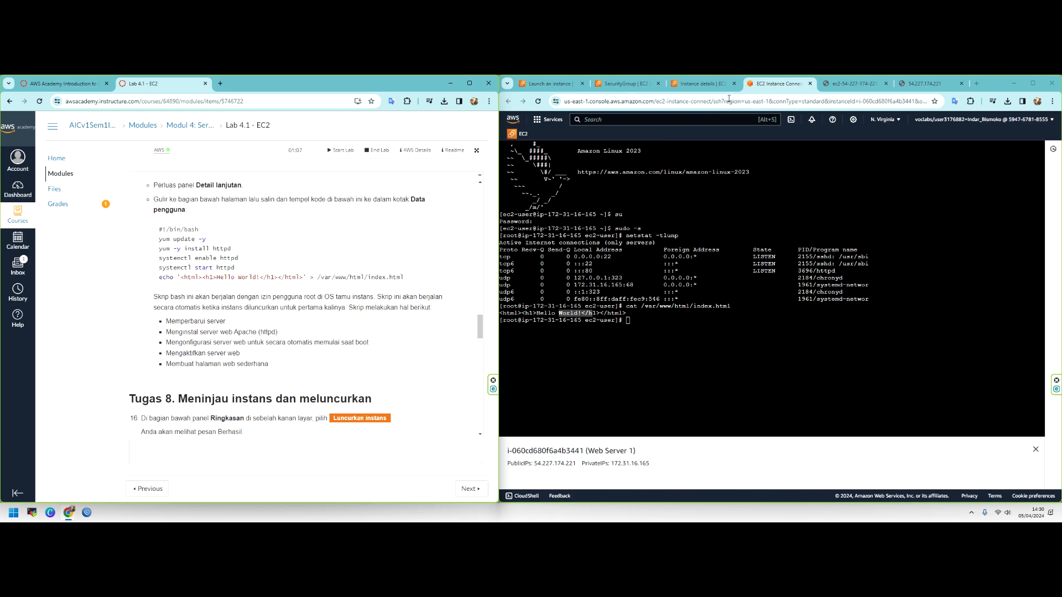
click(703, 84)
Close the Instance Connect terminal and show the SSH client connection steps.
click(660, 182)
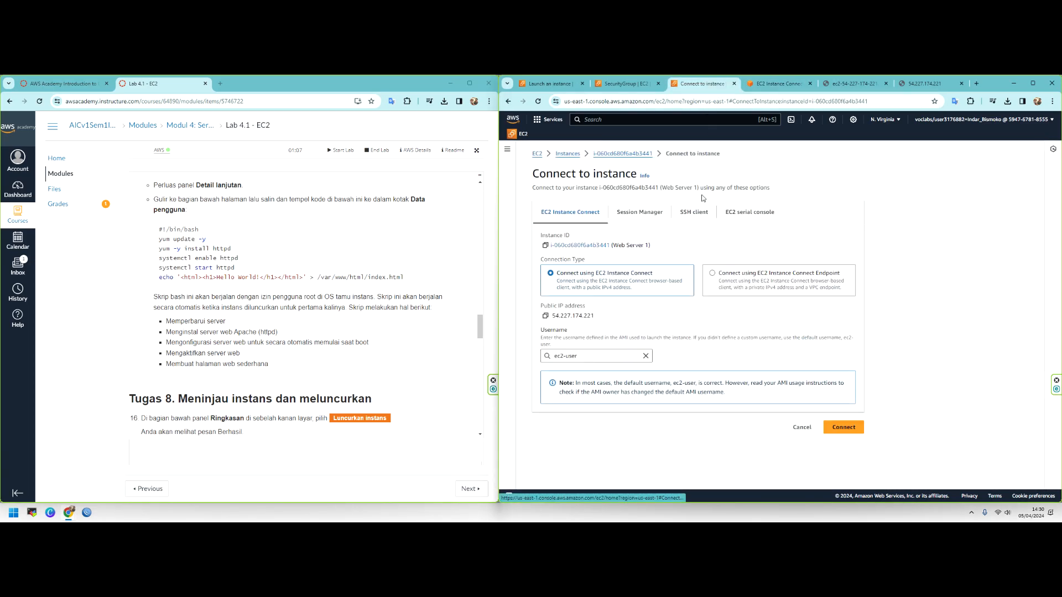
click(769, 84)
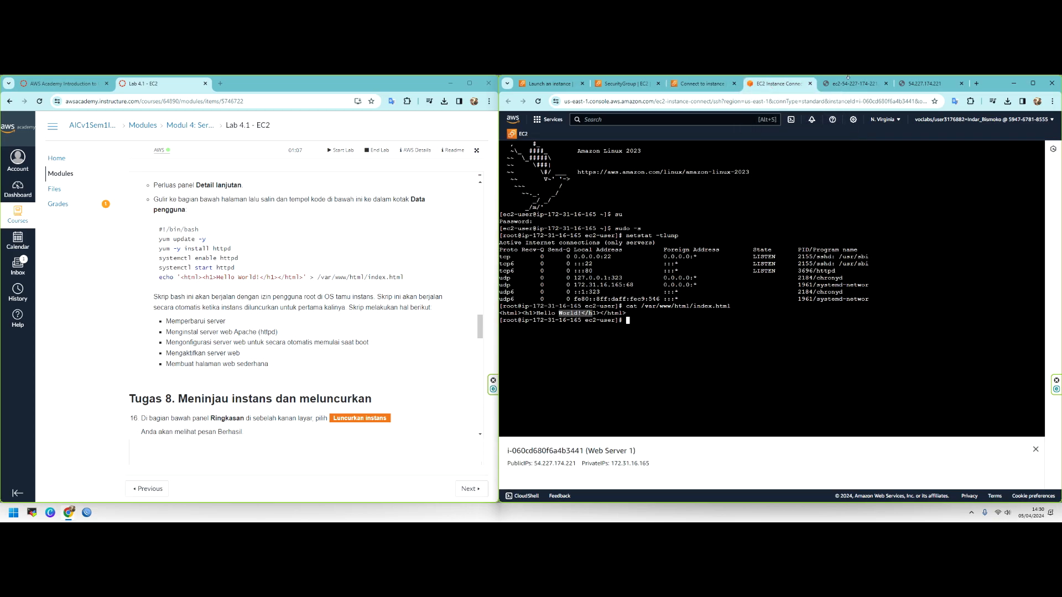
click(810, 84)
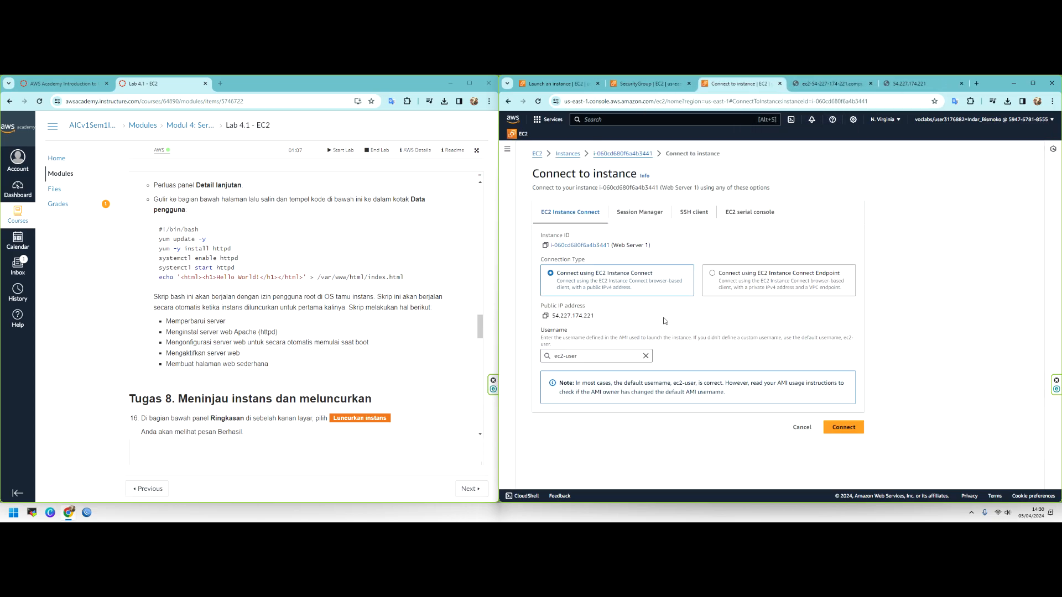
click(693, 216)
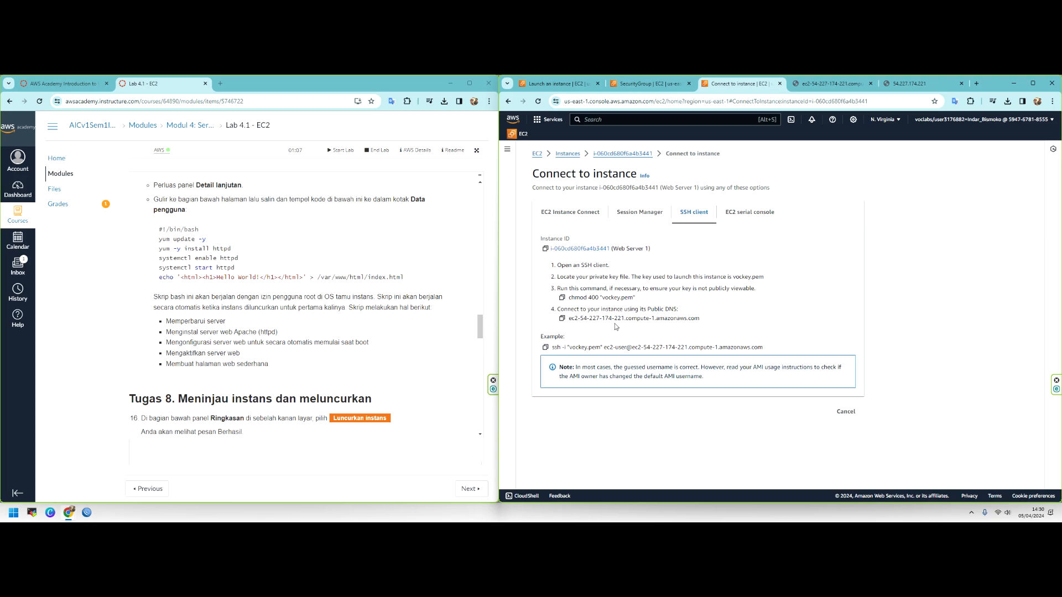
Download the lab's PEM key from AWS Details as labsuser (2).pem.
click(412, 155)
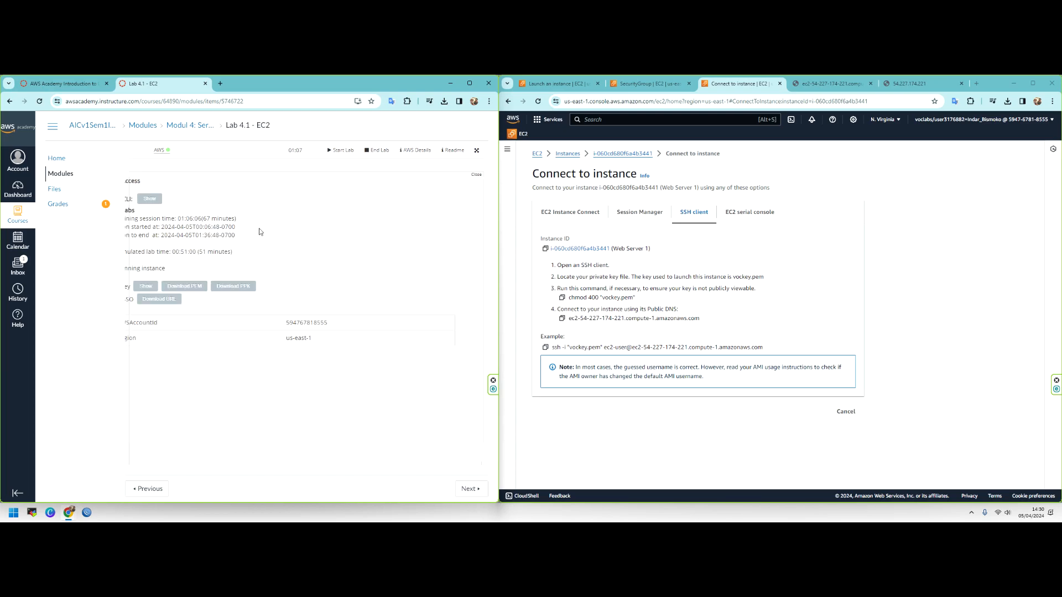
click(185, 286)
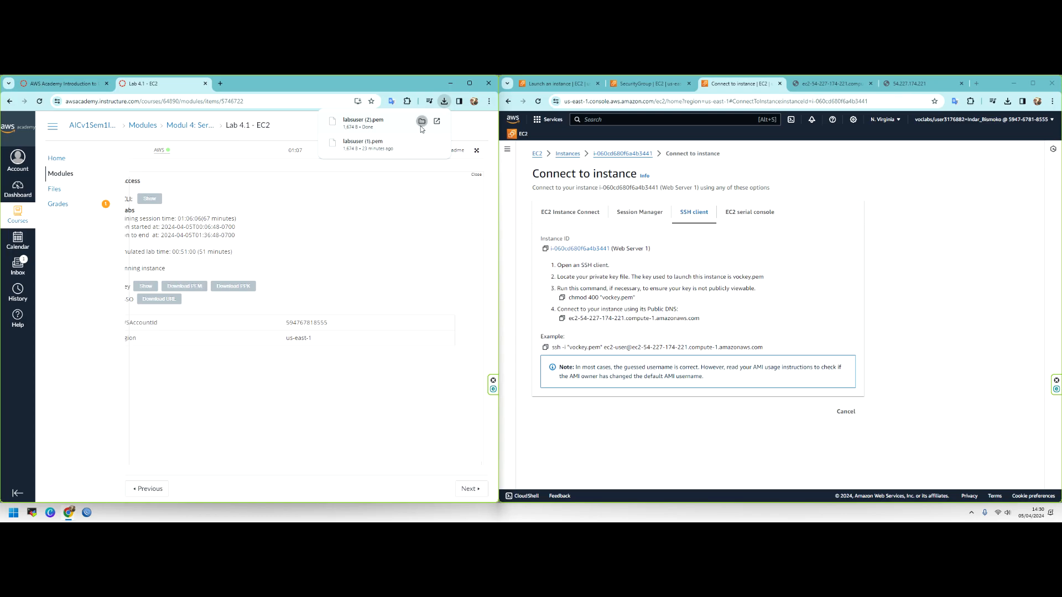
click(421, 120)
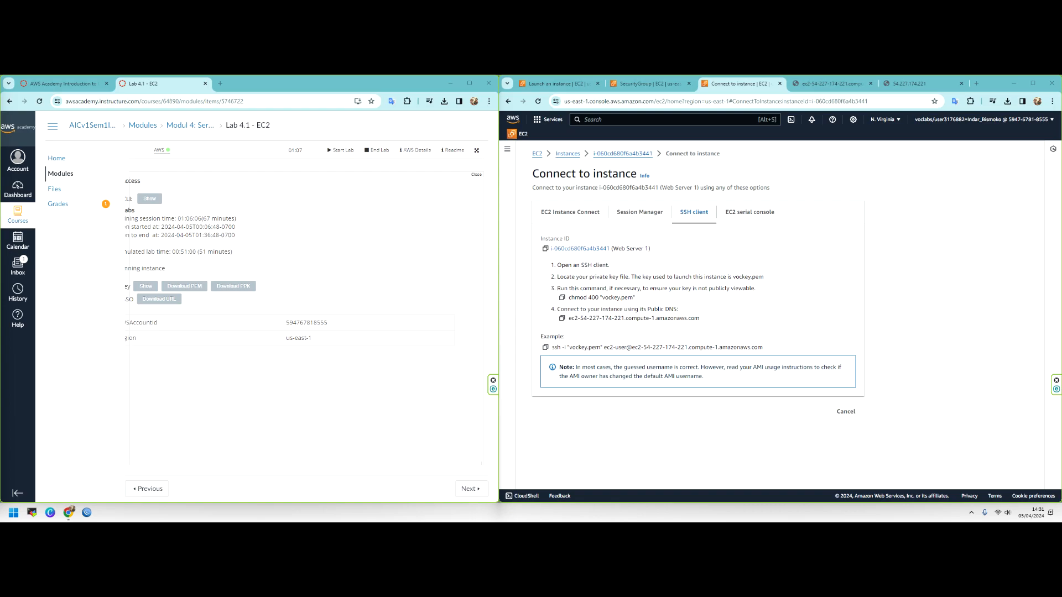
Rename the downloaded key file labsuser (2).pem to vockey.pem in the AWS Key folder.
click(471, 231)
text(vockey.pem)
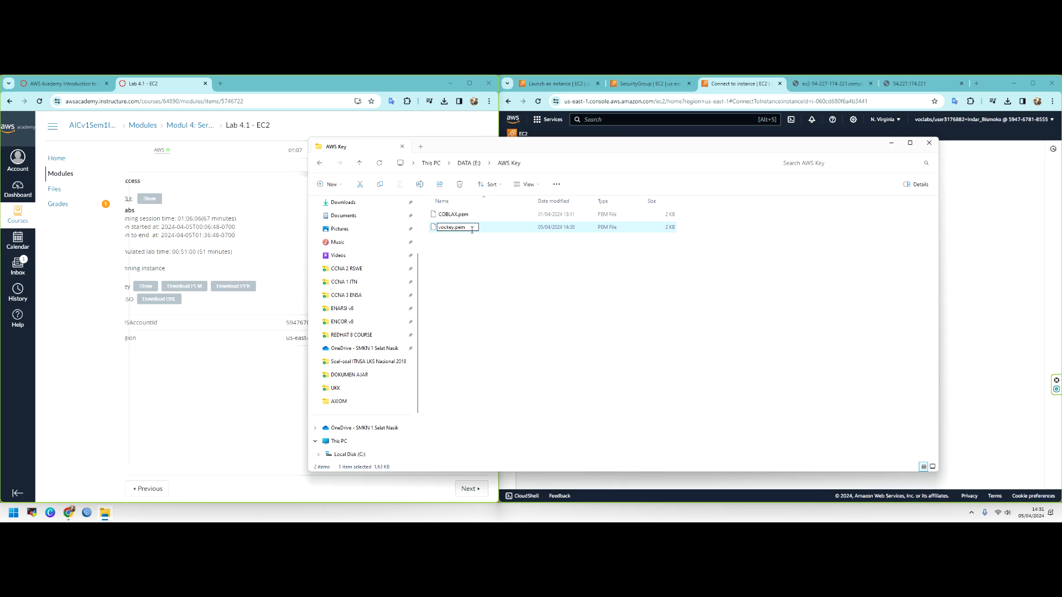
click(547, 293)
Move the folder window aside to reveal the connect page, and launch MobaXterm.
drag(546, 154, 441, 137)
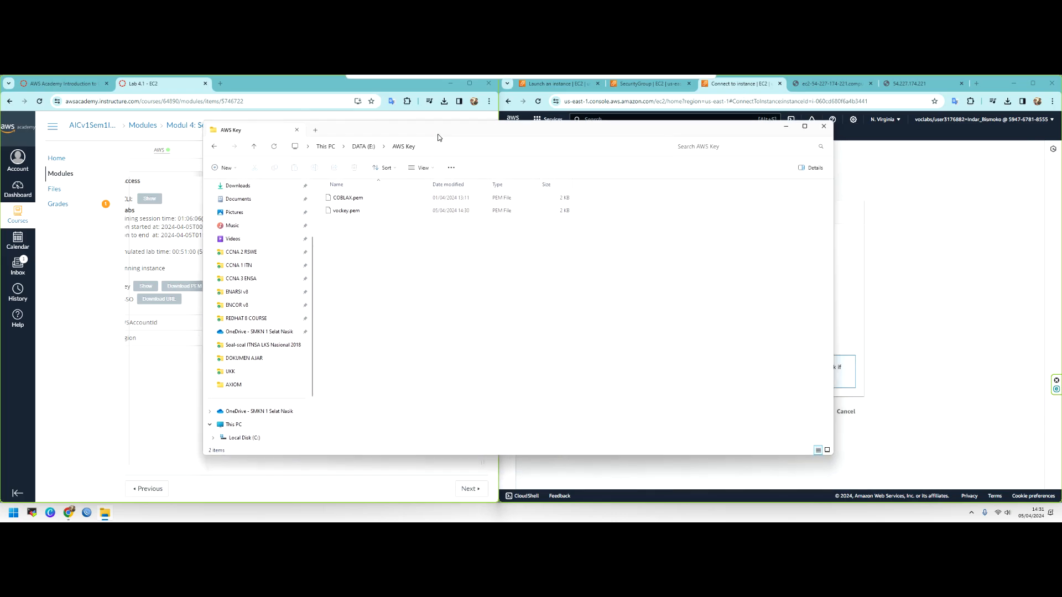
drag(832, 211, 524, 193)
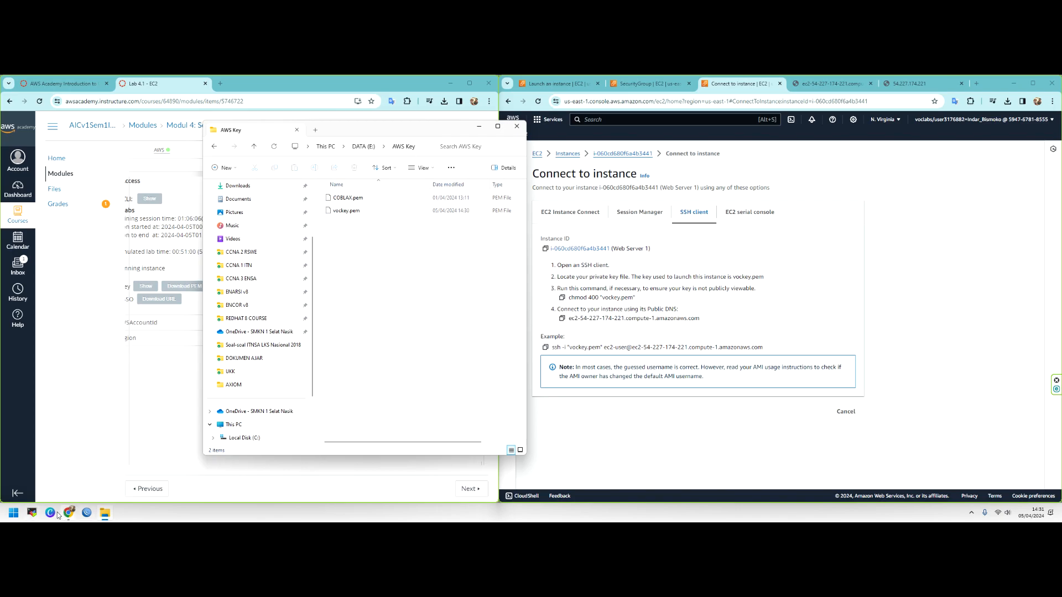
click(36, 512)
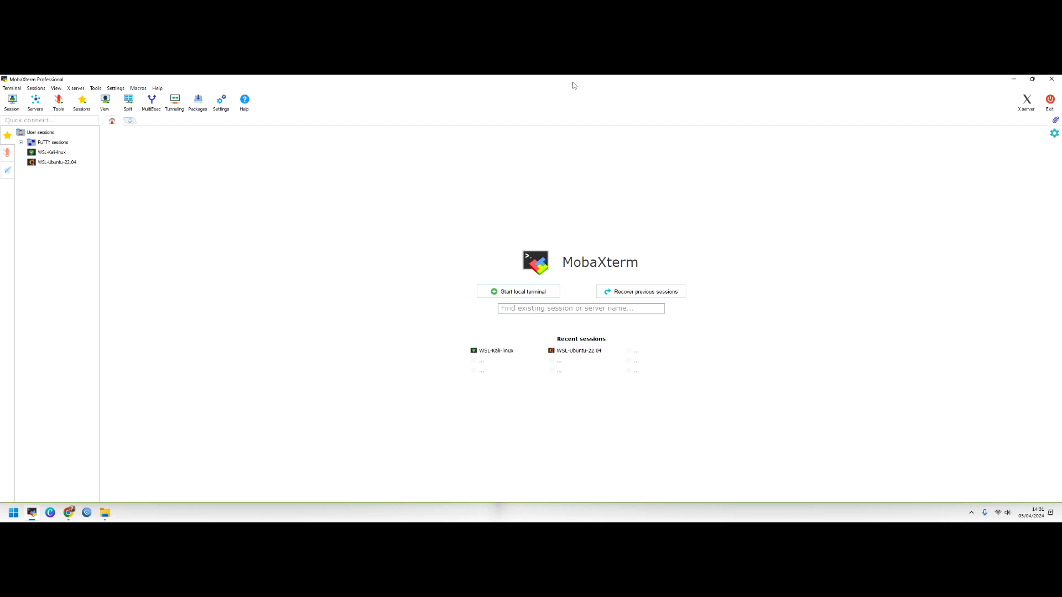
Snap MobaXterm to the left half beside the AWS console and start a local terminal.
key(super+Left)
click(572, 83)
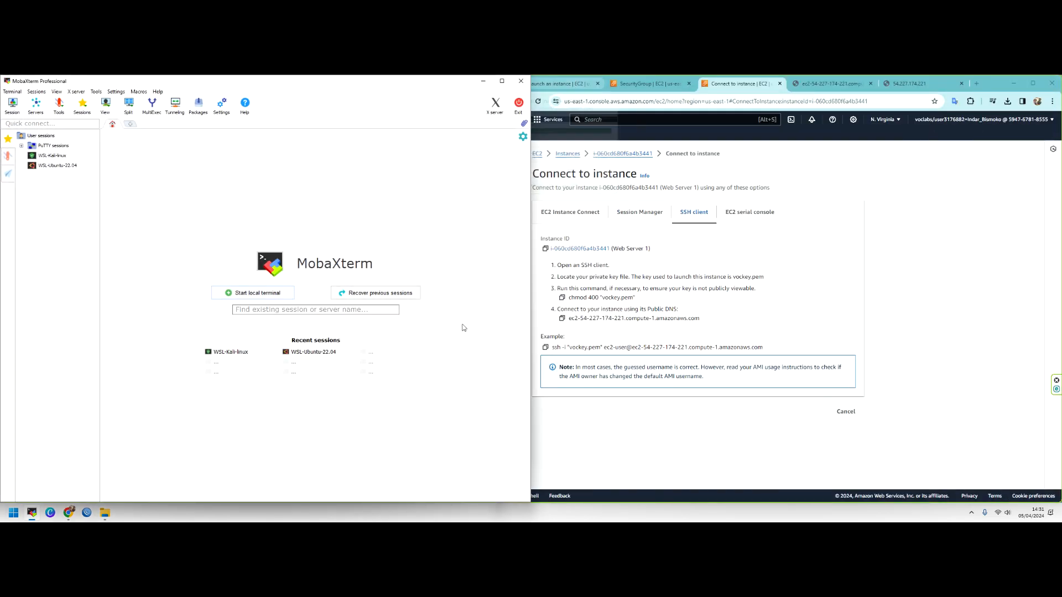
click(273, 294)
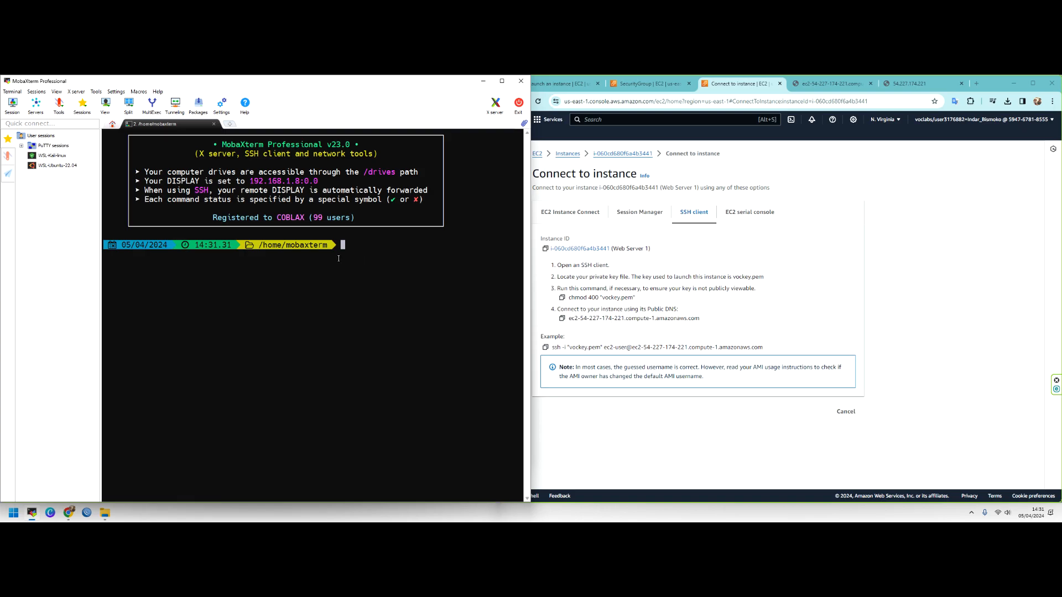
Check the full path of the AWS Key folder in File Explorer, then hide it.
click(104, 513)
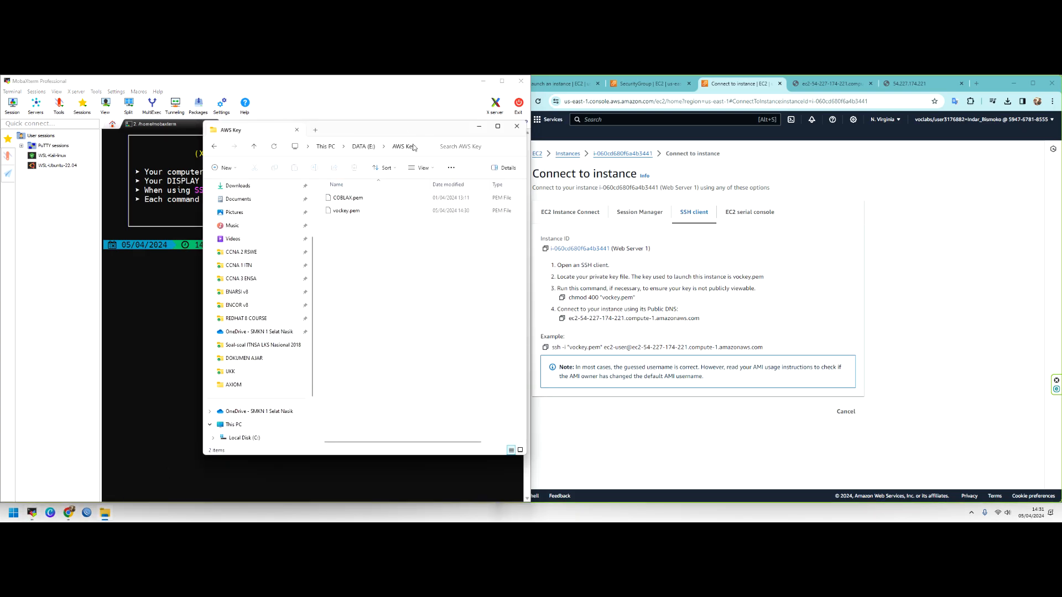
click(497, 126)
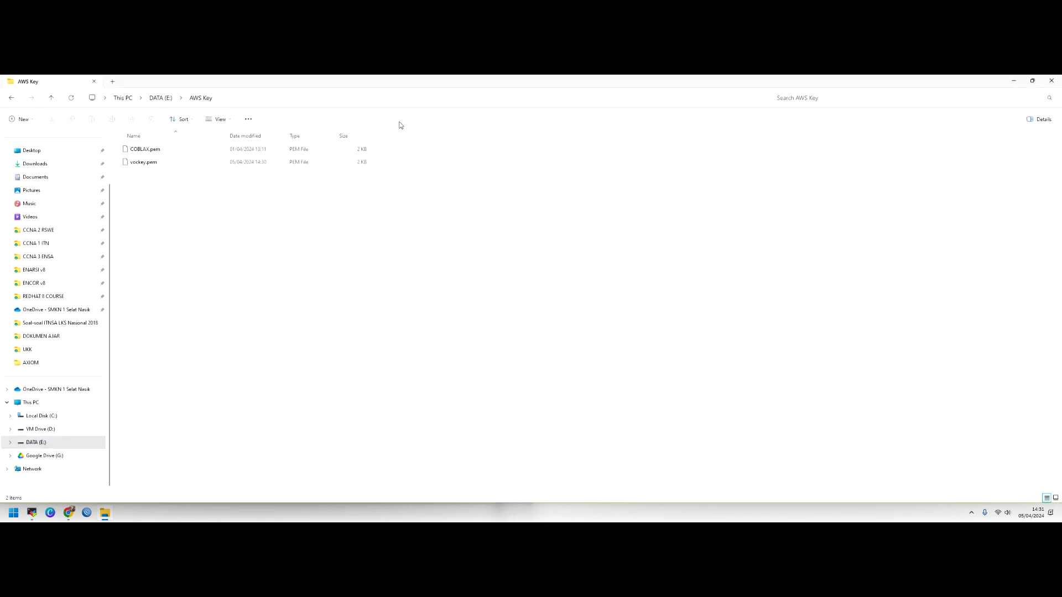
click(391, 99)
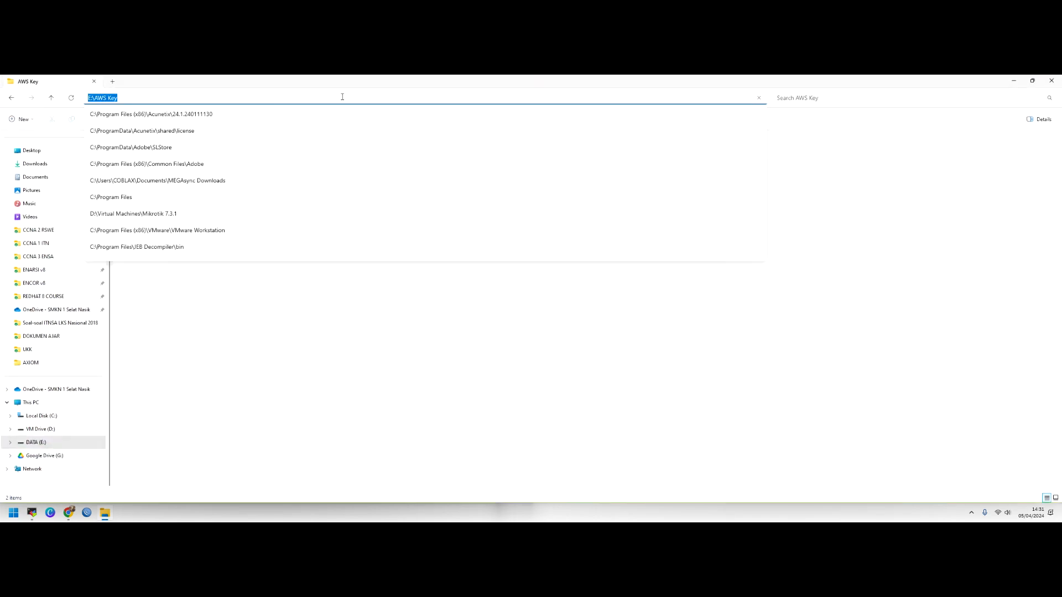
click(1013, 81)
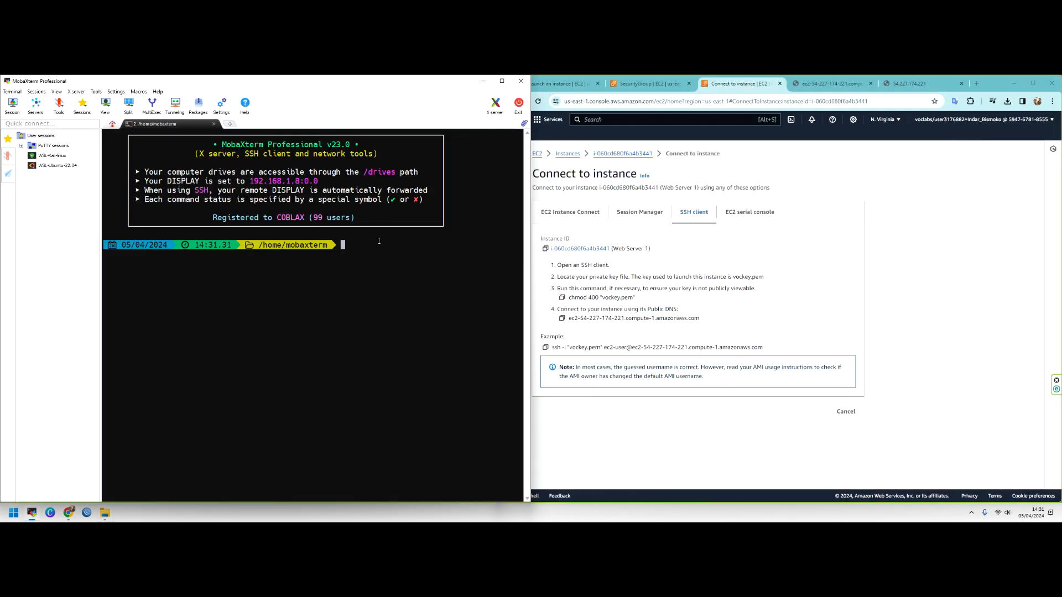
Change into /mnt/E/AWS Key and list the key files there.
text(cd /mnt/E)
key(Return)
text(cd AW)
key(Tab)
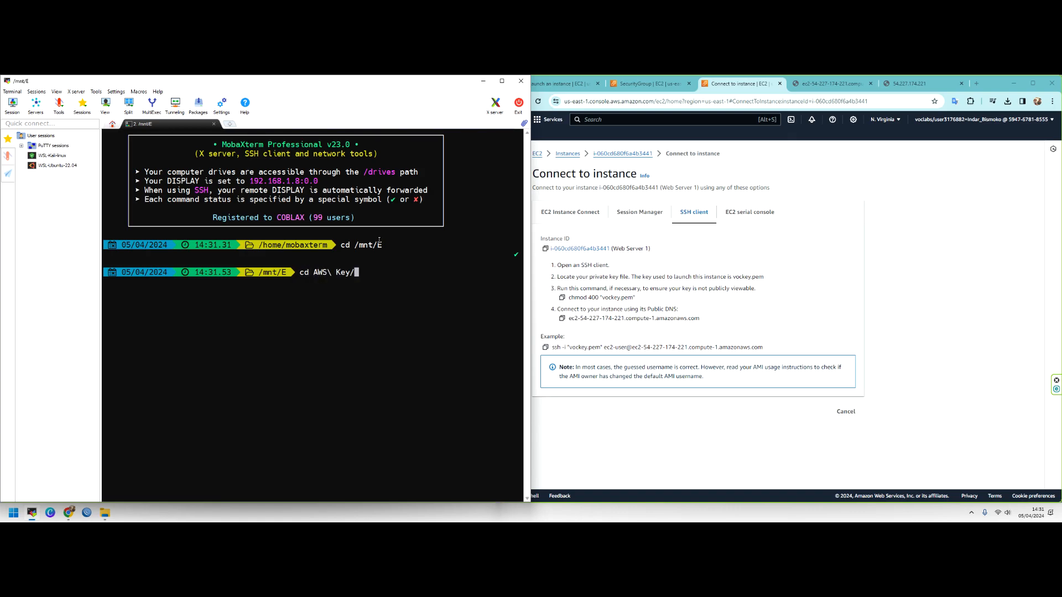
key(Return)
text(ls)
key(Return)
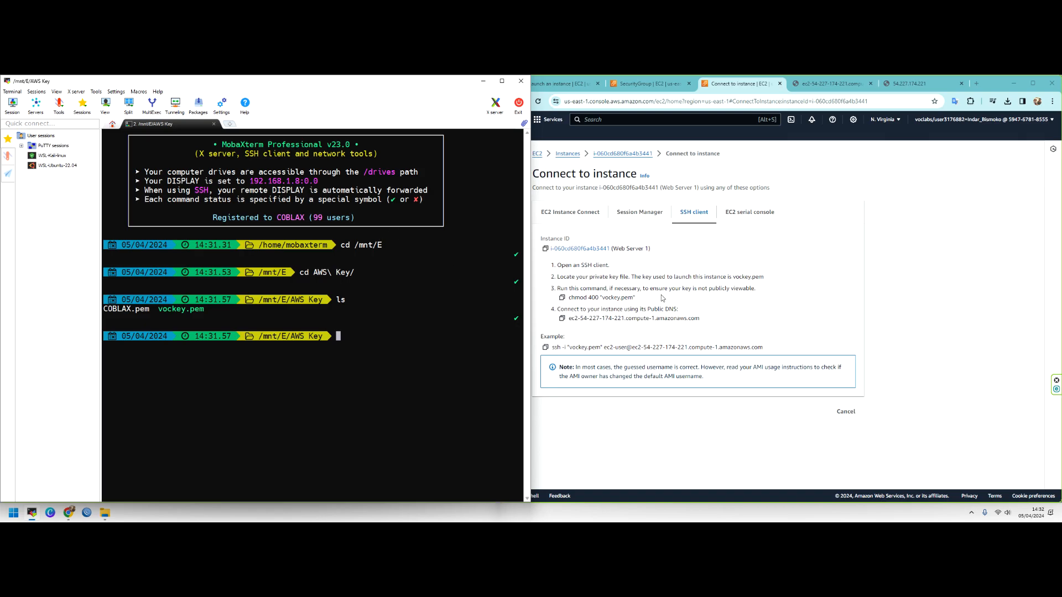
Abandon a mistyped chmod and list the folder's files with permissions using ls -la.
text(chmodd)
key(BackSpace)
text(400 vo)
key(Tab)
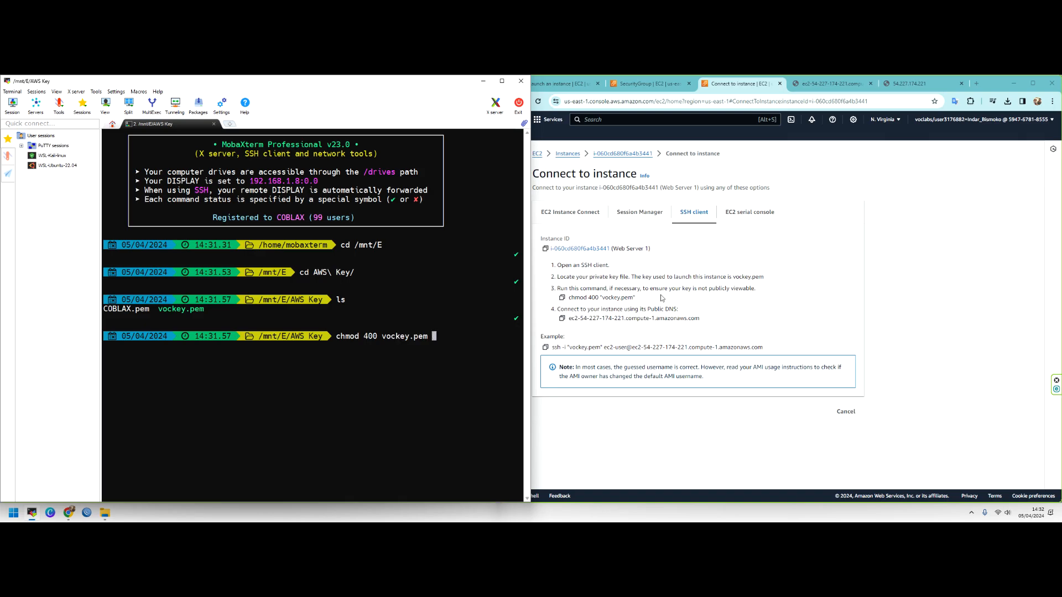
key(BackSpace)
key(BackSpace)
key(BackSpace)
key(BackSpace)
key(BackSpace)
key(BackSpace)
key(BackSpace)
key(BackSpace)
key(BackSpace)
key(BackSpace)
key(BackSpace)
key(BackSpace)
key(BackSpace)
key(BackSpace)
key(BackSpace)
key(BackSpace)
key(BackSpace)
key(BackSpace)
key(BackSpace)
key(BackSpace)
text(ls -la)
key(Return)
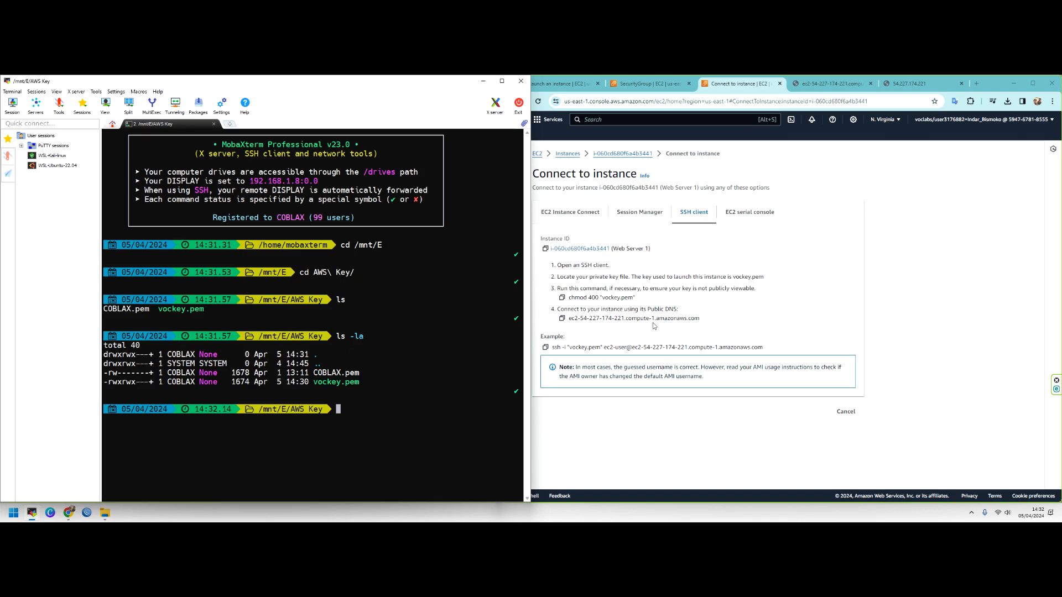
Highlight vockey.pem's owner and other-user permissions against the 400 value in the instructions.
drag(109, 382, 133, 382)
drag(590, 297, 587, 298)
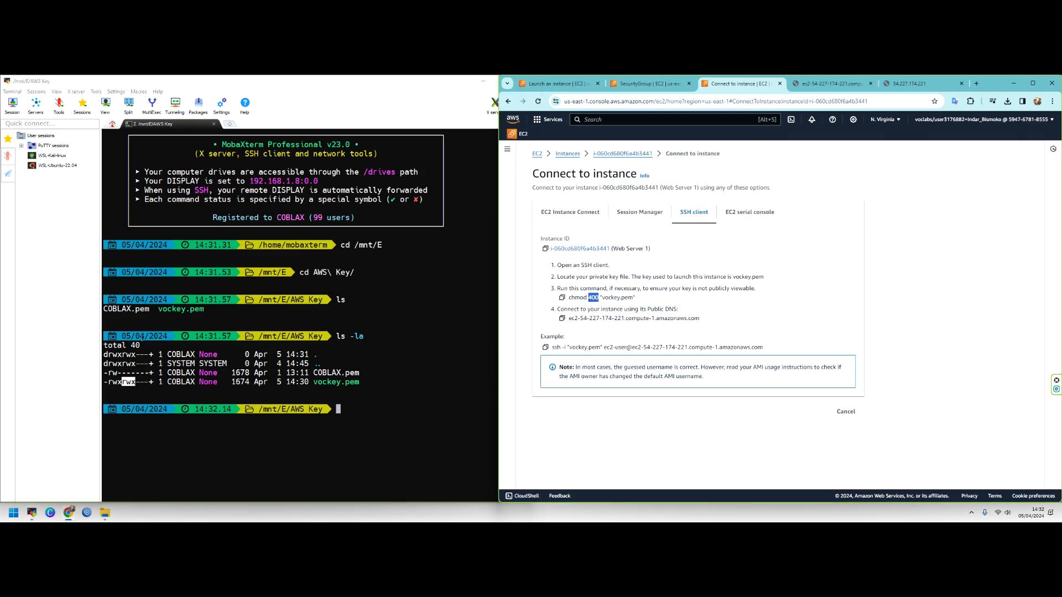
triple_click(121, 382)
click(116, 382)
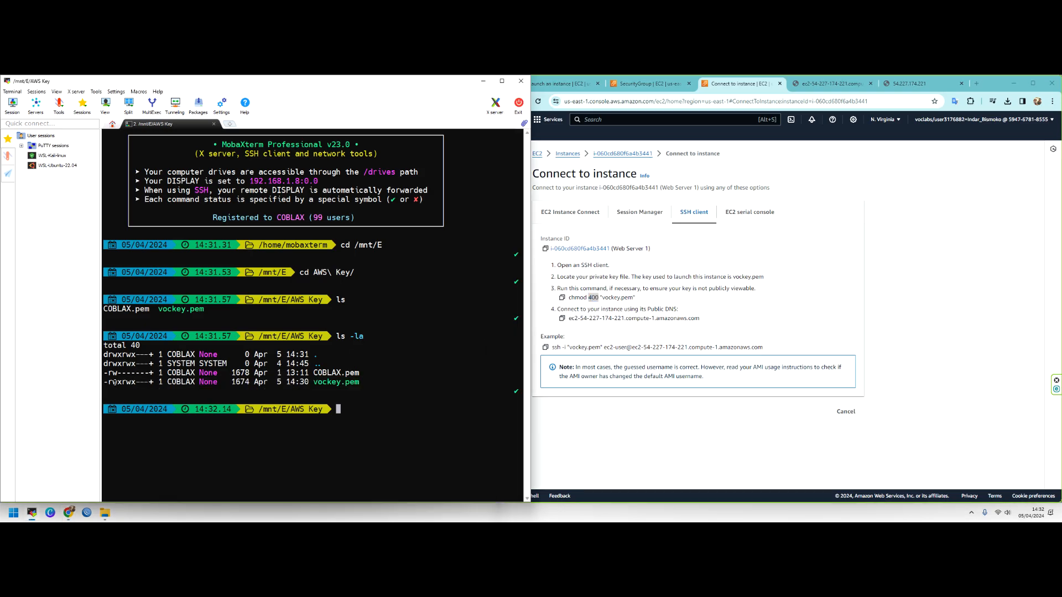
drag(109, 382, 120, 382)
drag(137, 383, 149, 382)
double_click(123, 383)
click(367, 415)
drag(138, 382, 109, 382)
click(390, 398)
Run chmod 400 vockey.pem and verify with ls -la that it shows -r--------.
text(chmod 400 voc)
key(Tab)
key(Return)
text(ls -la)
key(Return)
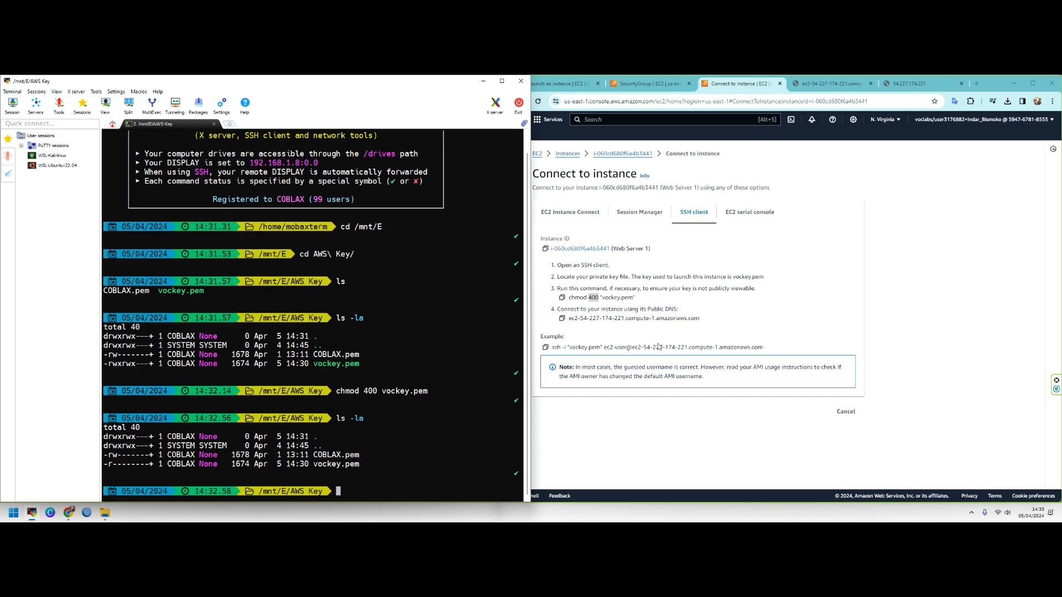
Paste the console's example ssh command and connect as ec2-user using vockey.pem.
click(562, 319)
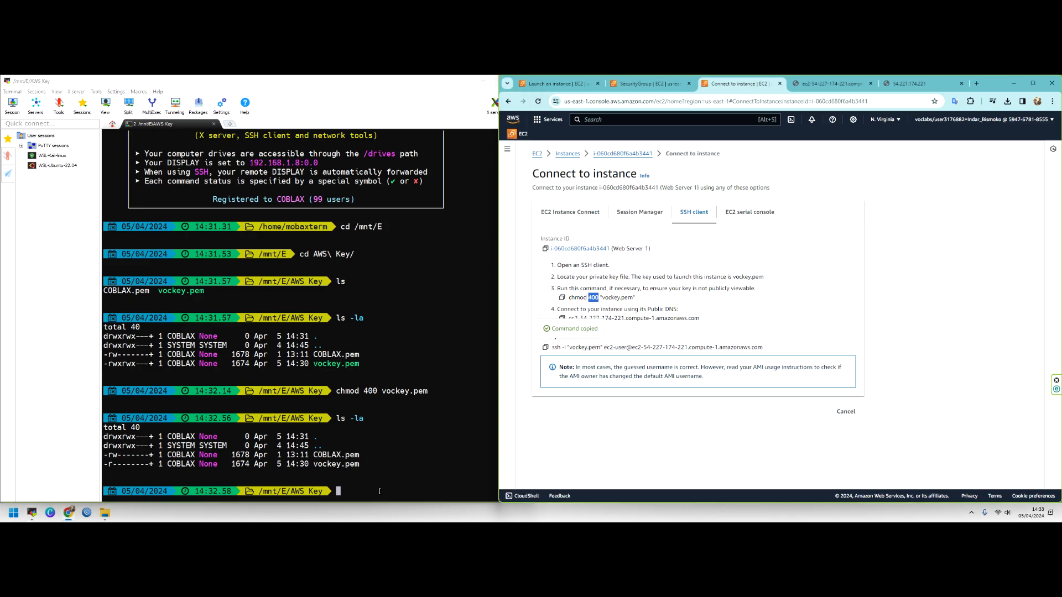
right_click(377, 491)
key(Return)
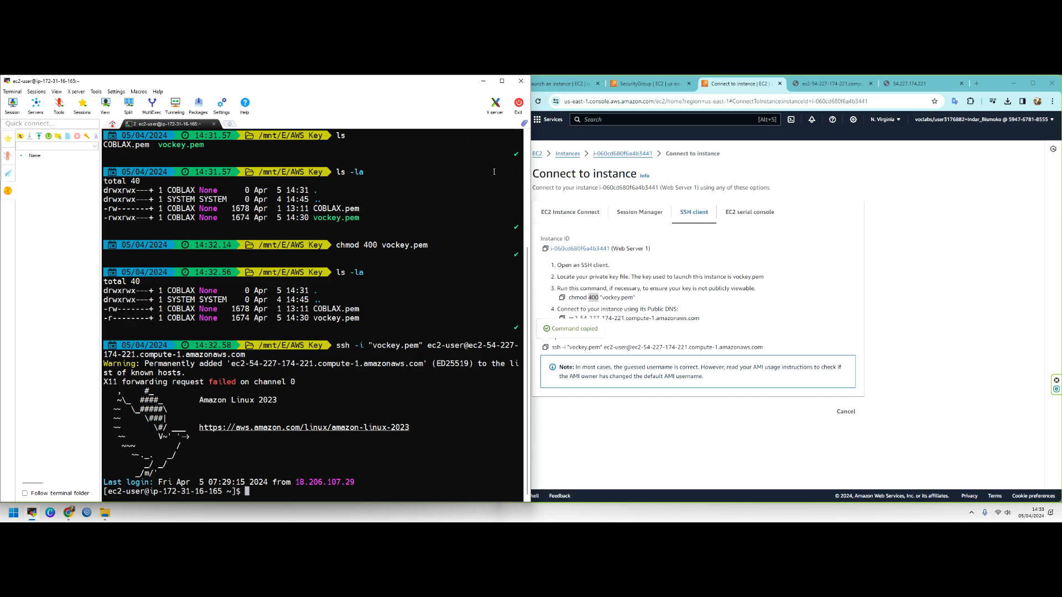
Bring the AWS console and then the AWS Academy lab page to the front.
click(872, 293)
mouse_move(66, 512)
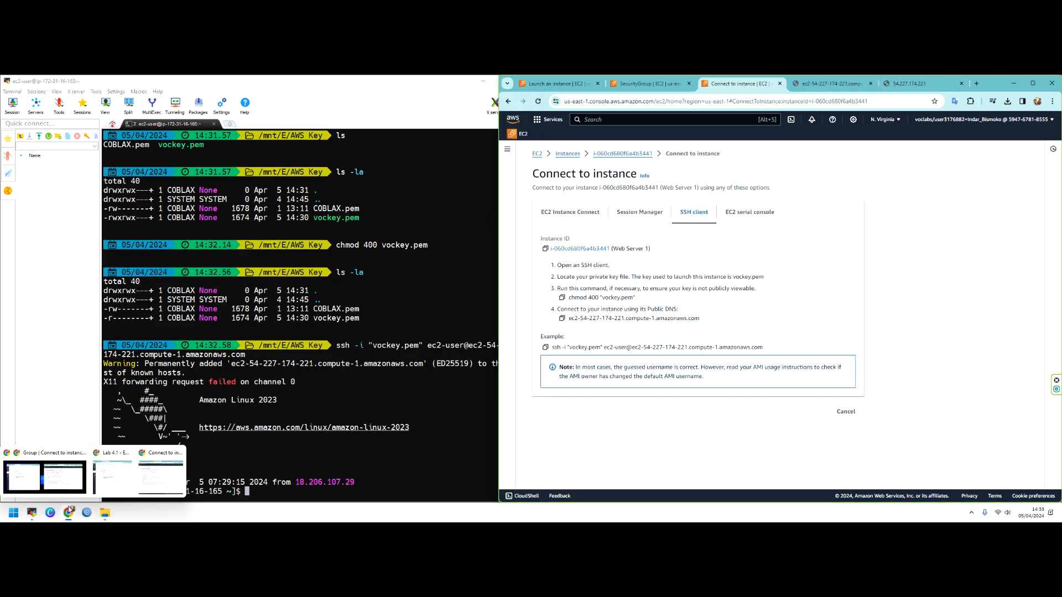
click(72, 488)
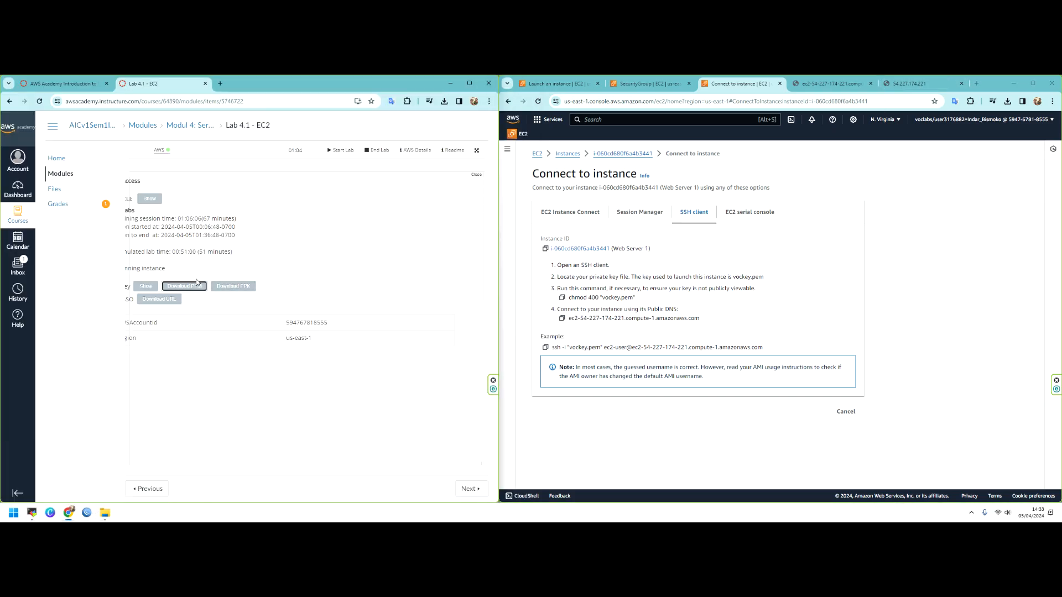
Glance at the security group and EC2 Instance Connect options, then return to the SSH terminal.
click(469, 83)
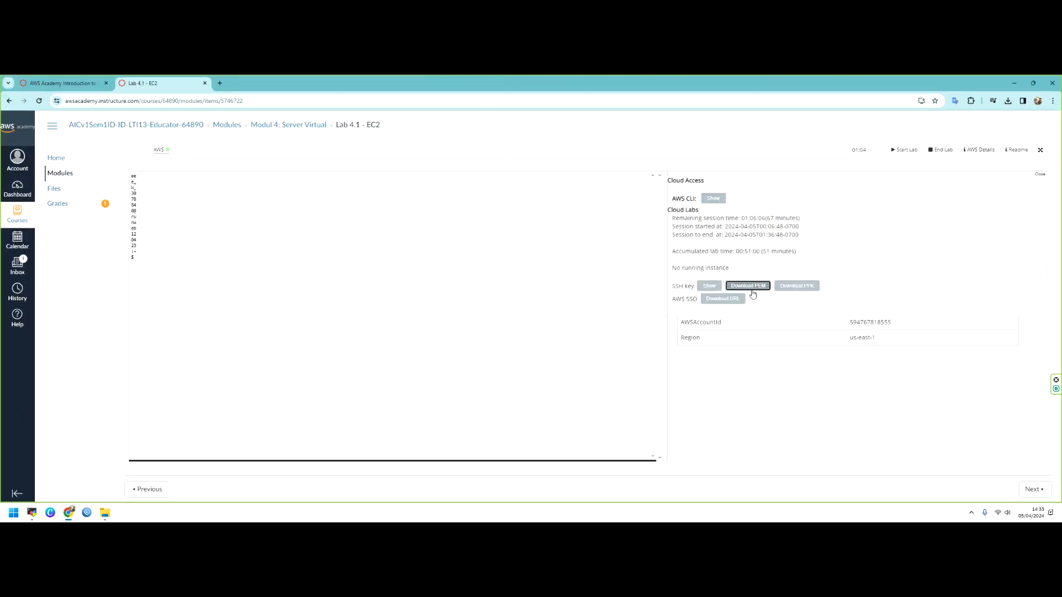
click(1008, 83)
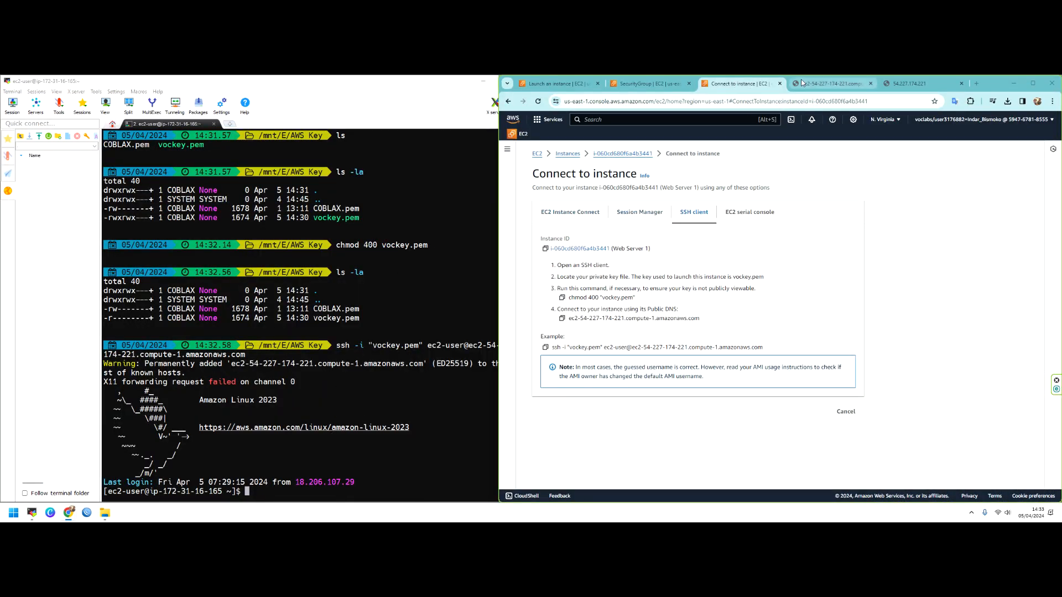
click(645, 85)
click(730, 84)
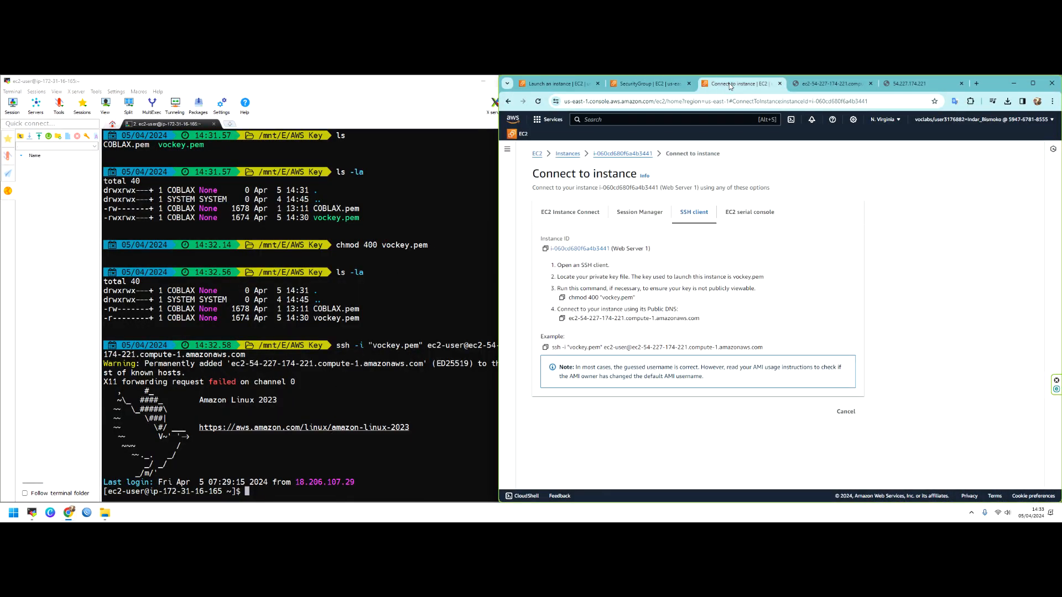
click(584, 214)
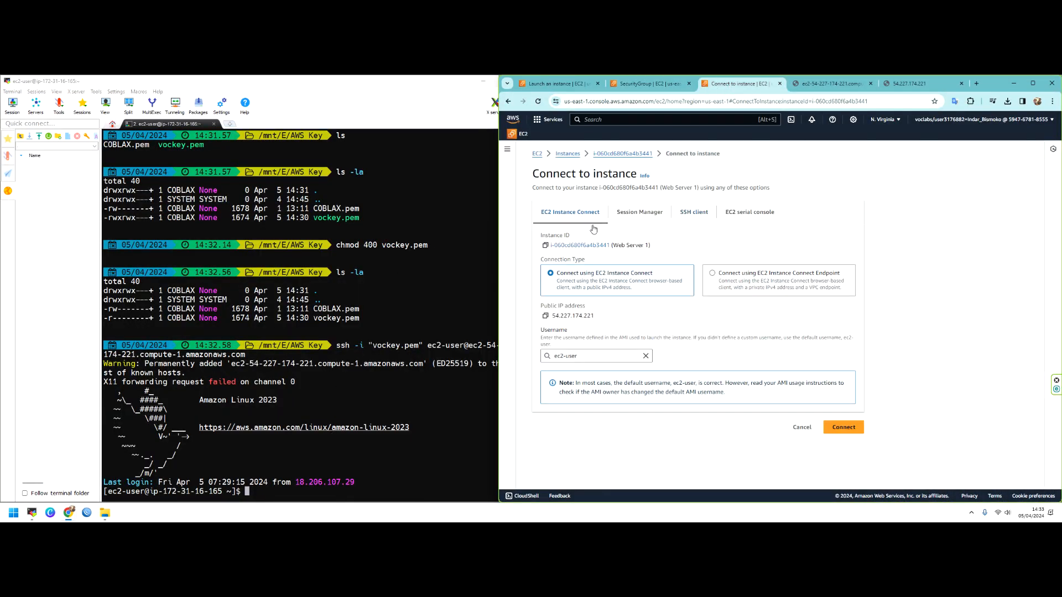
click(327, 462)
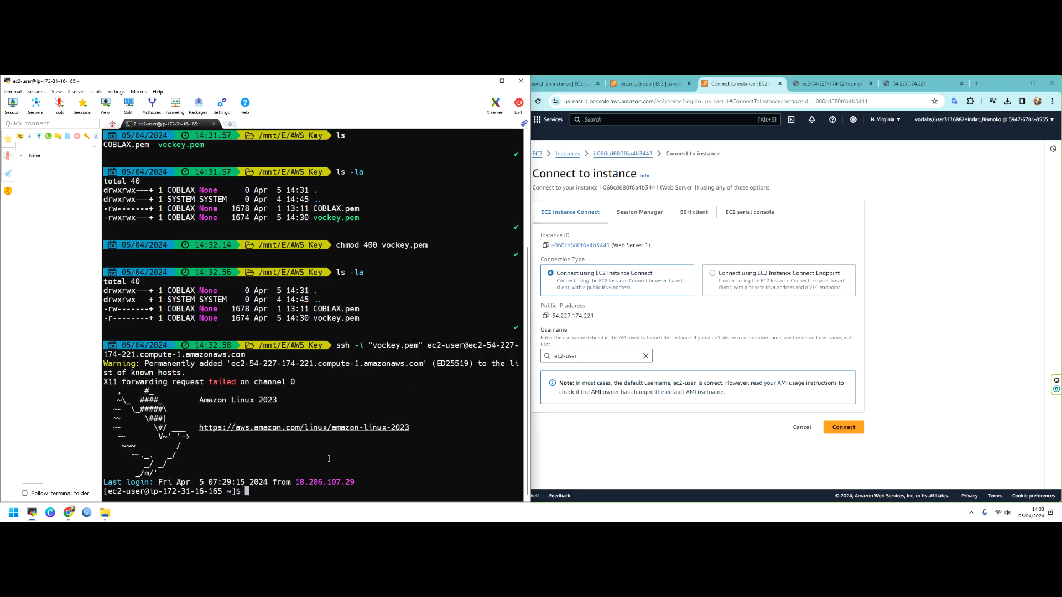
Begin a cat command, then copy /var/www/html/index.html from the lab Readme.
text(cat)
mouse_move(68, 513)
click(63, 476)
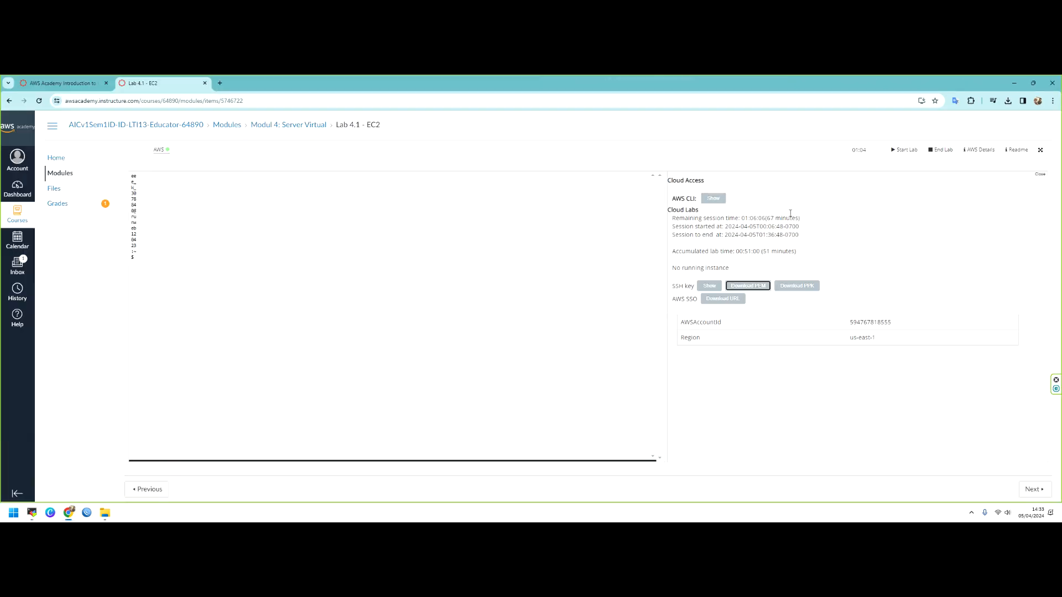
click(1015, 149)
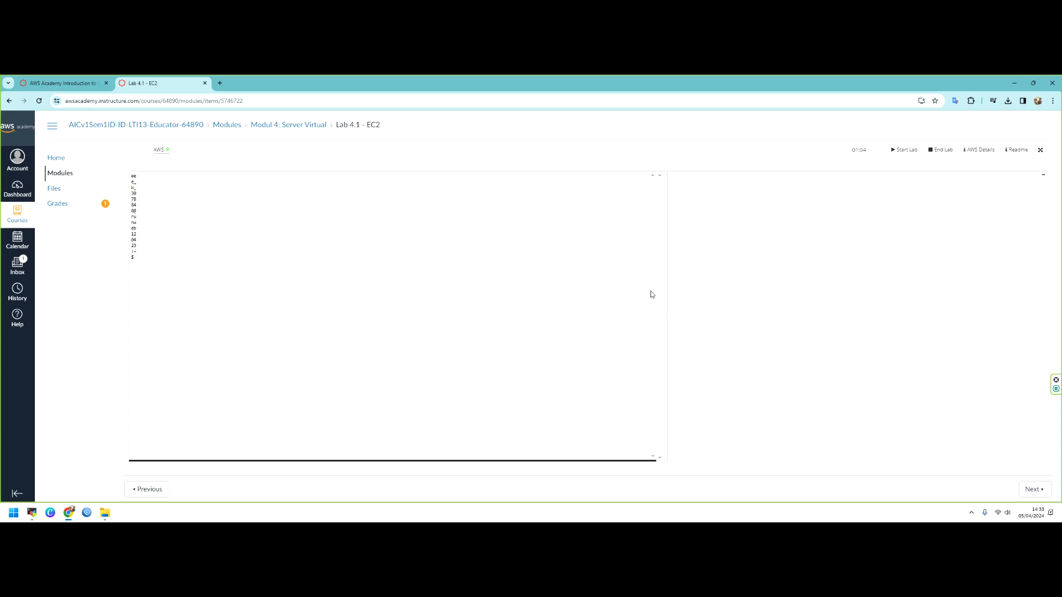
scroll(836, 352, down, 15)
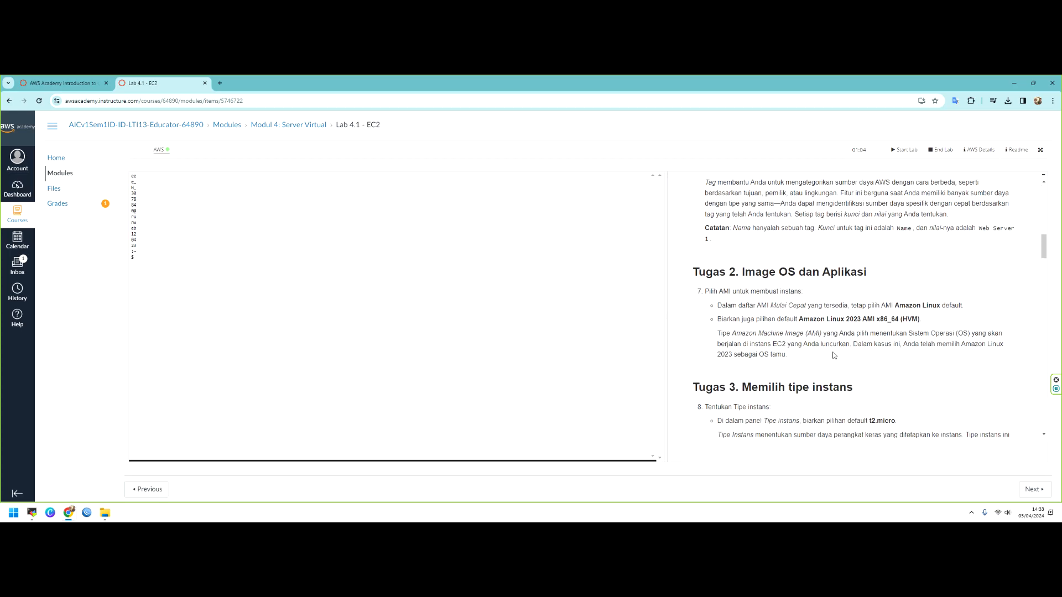
scroll(837, 352, down, 15)
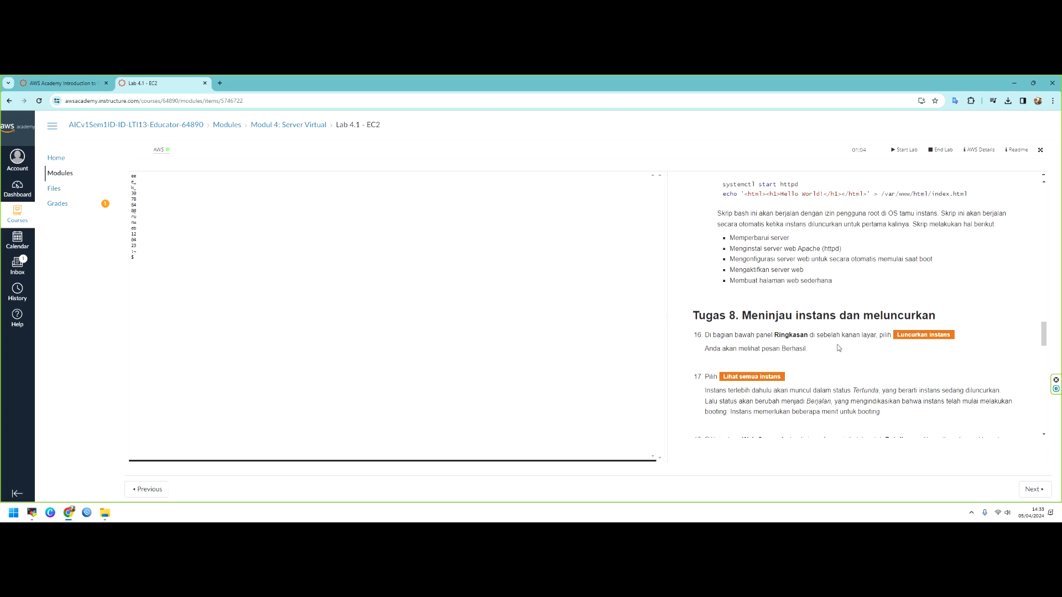
drag(883, 279, 968, 278)
right_click(965, 279)
click(952, 288)
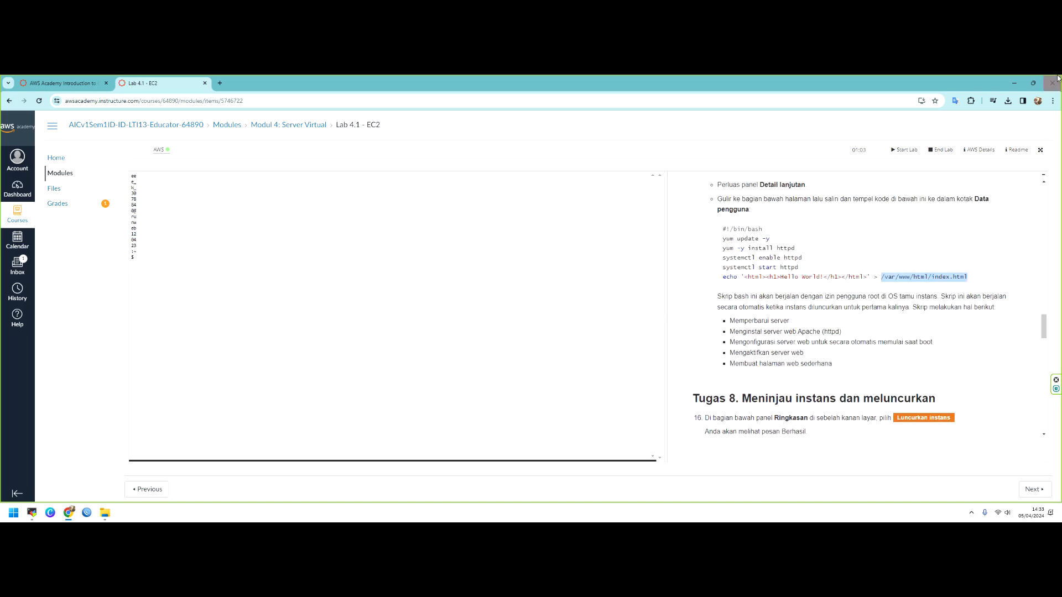
click(1020, 88)
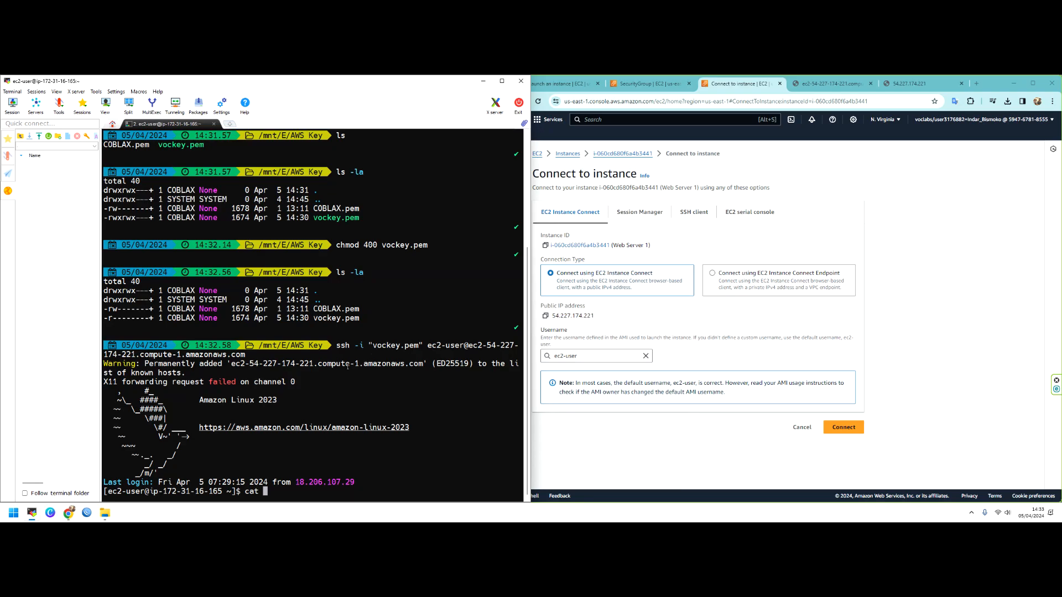
Run cat /var/www/html/index.html, then show the Web Server security group in the maximized console.
right_click(361, 467)
key(Return)
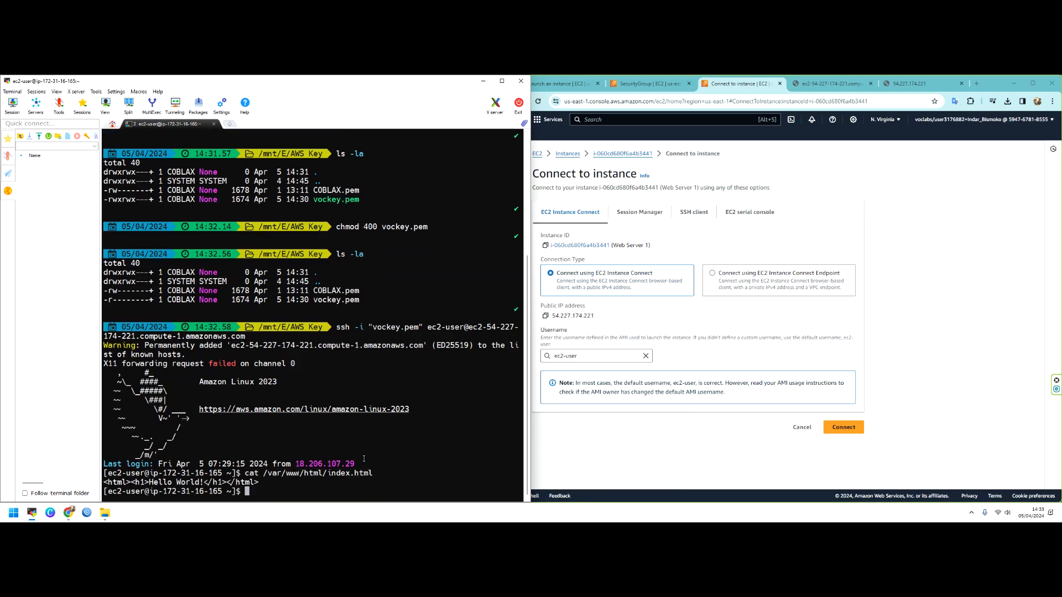
click(1032, 83)
click(153, 83)
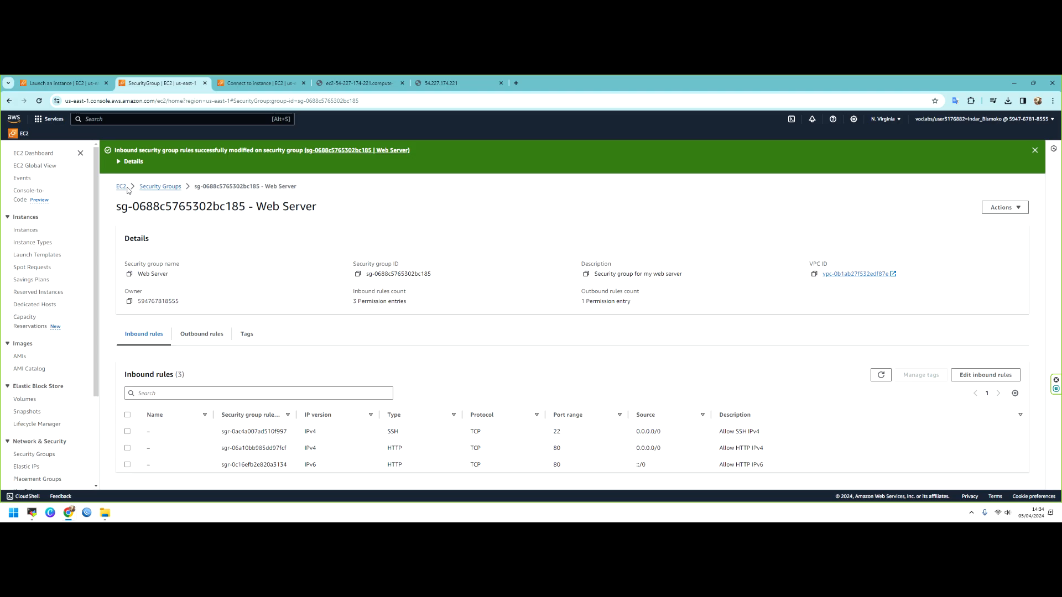
Review the security group and the 8 GiB gp2 volume under Volumes, then open EC2 Dashboard.
click(68, 82)
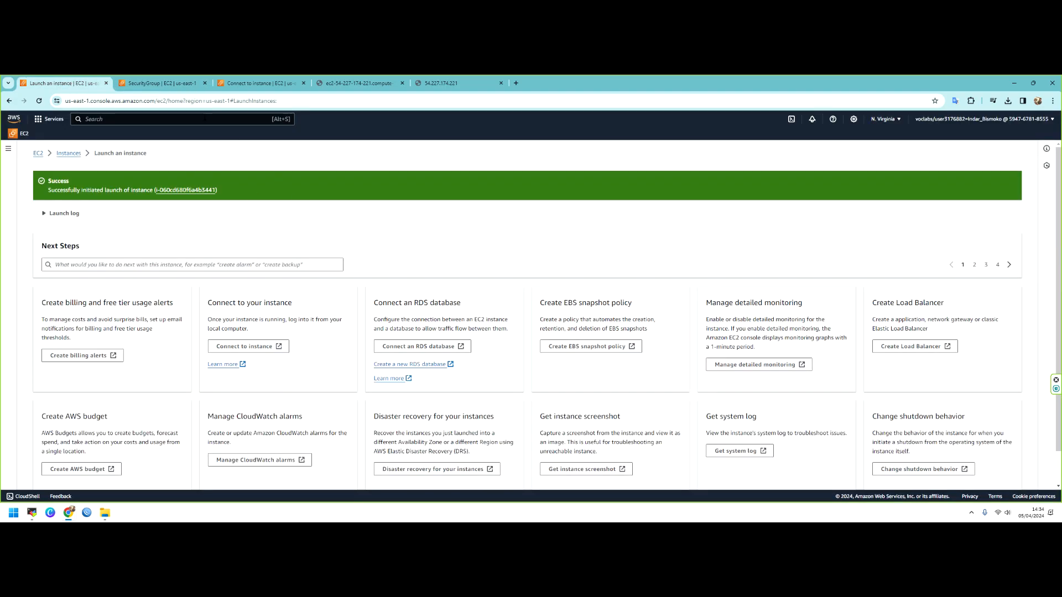
click(161, 84)
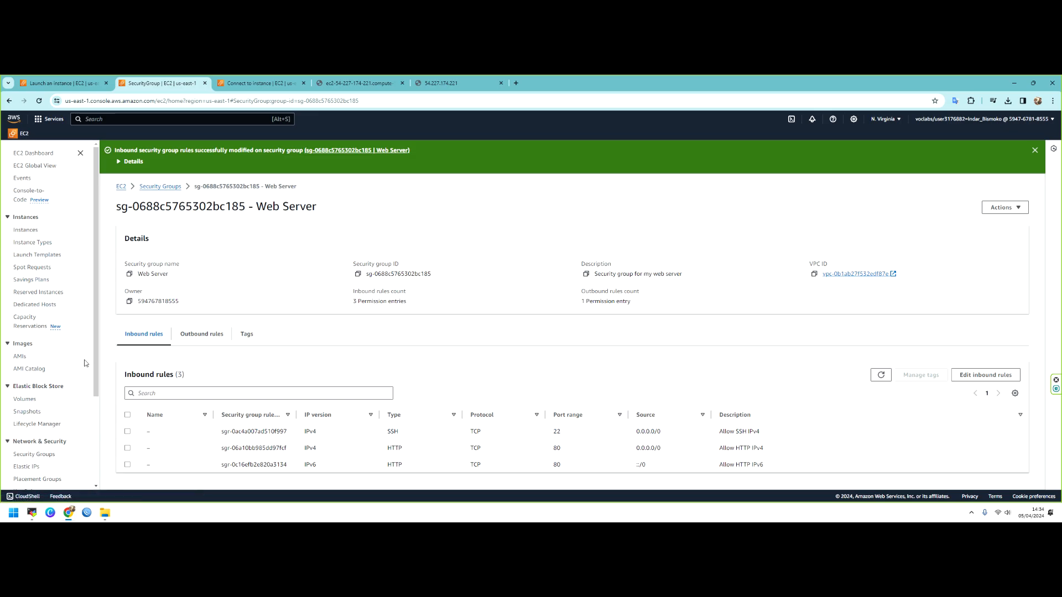
click(34, 399)
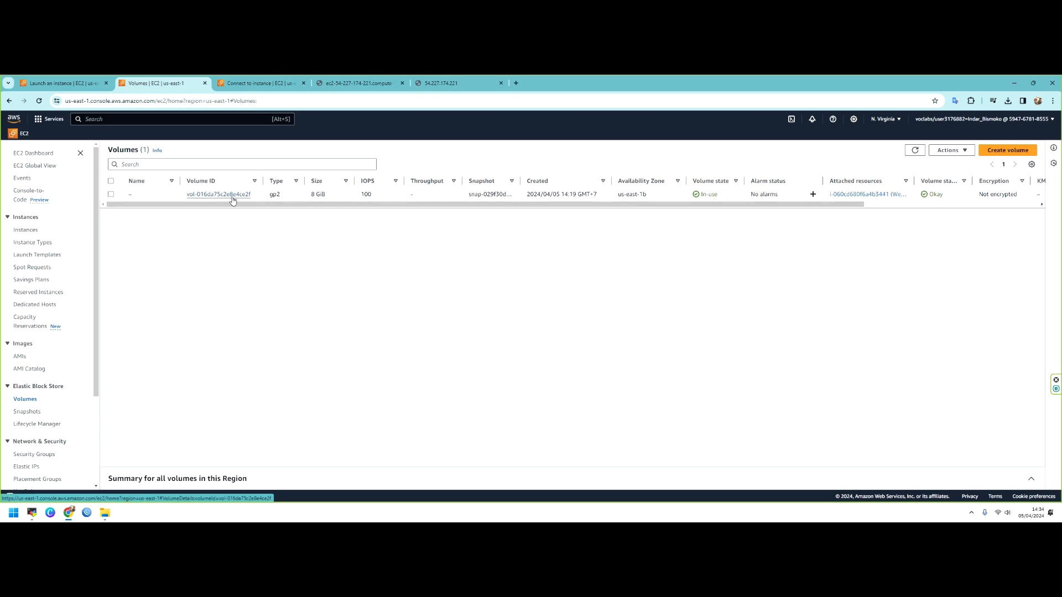
click(34, 155)
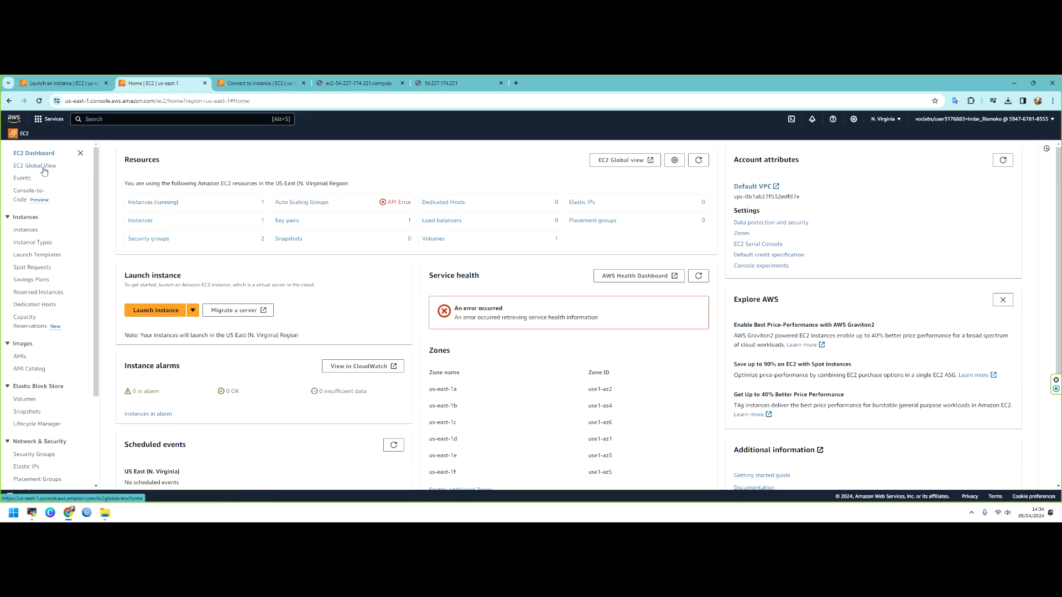
Open the running instances list and Web Server 1's details.
click(165, 203)
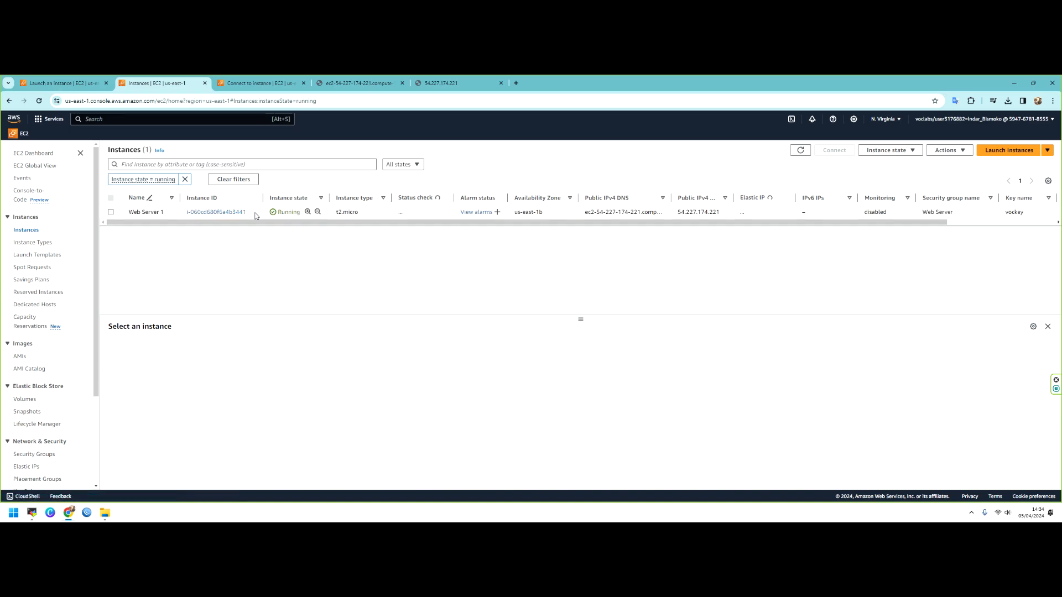
click(221, 212)
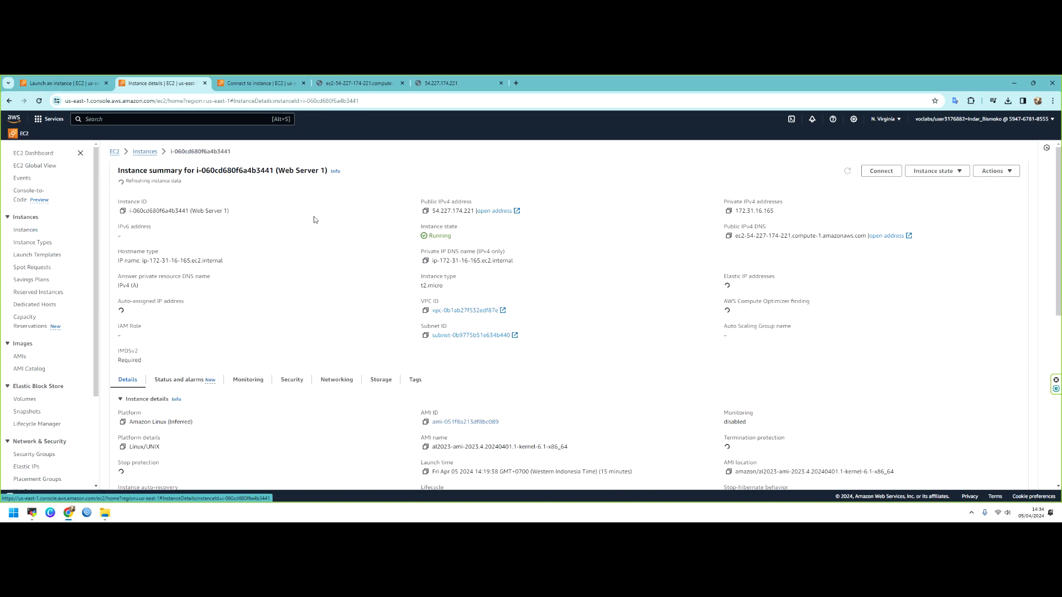
scroll(309, 308, down, 3)
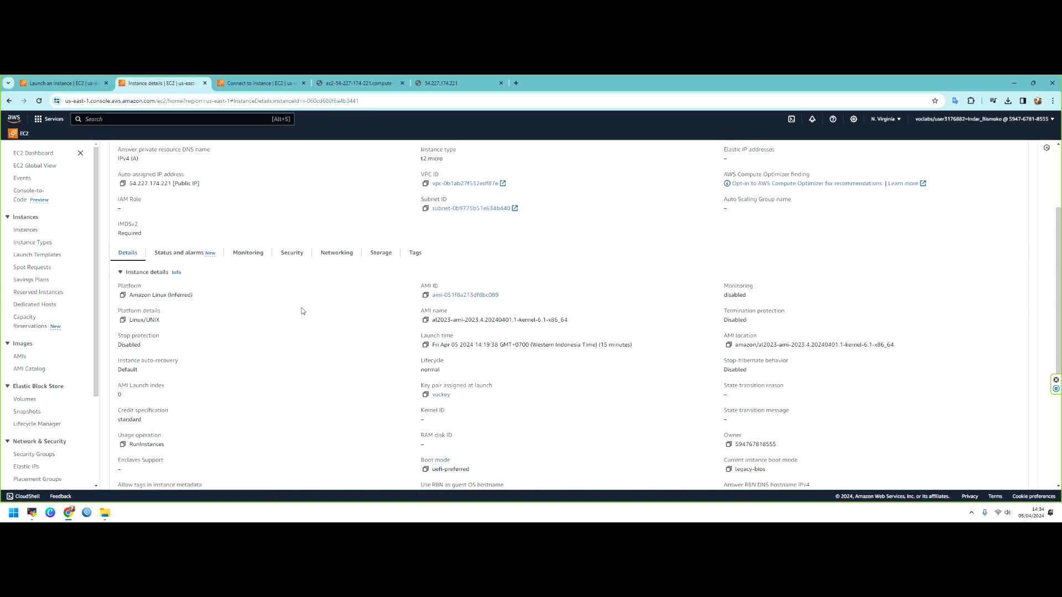
scroll(285, 304, up, 2)
Review Web Server 1's monitoring charts and its status checks and alarms.
click(247, 339)
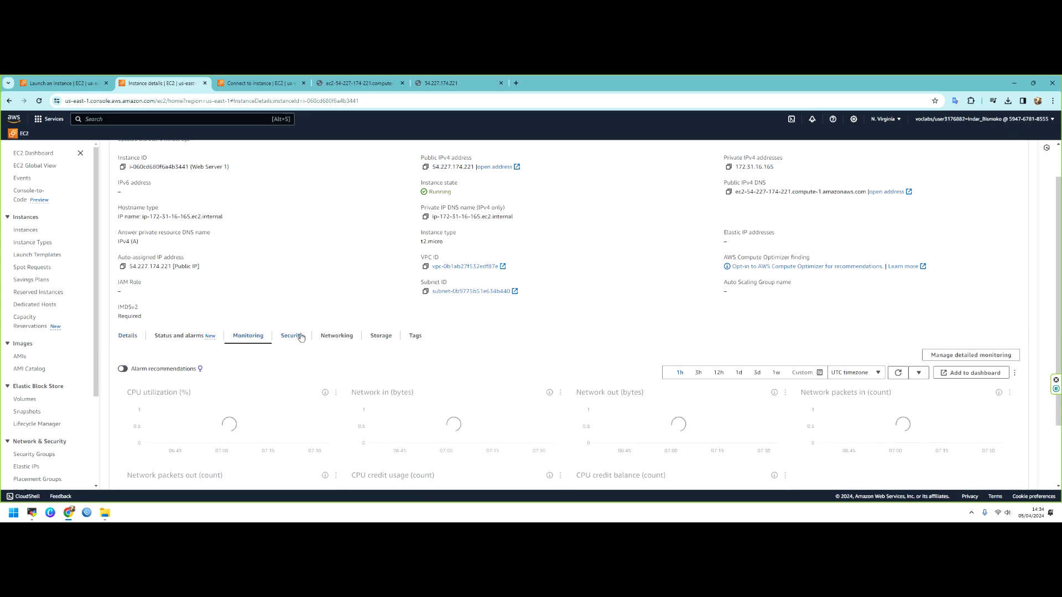
scroll(756, 381, down, 2)
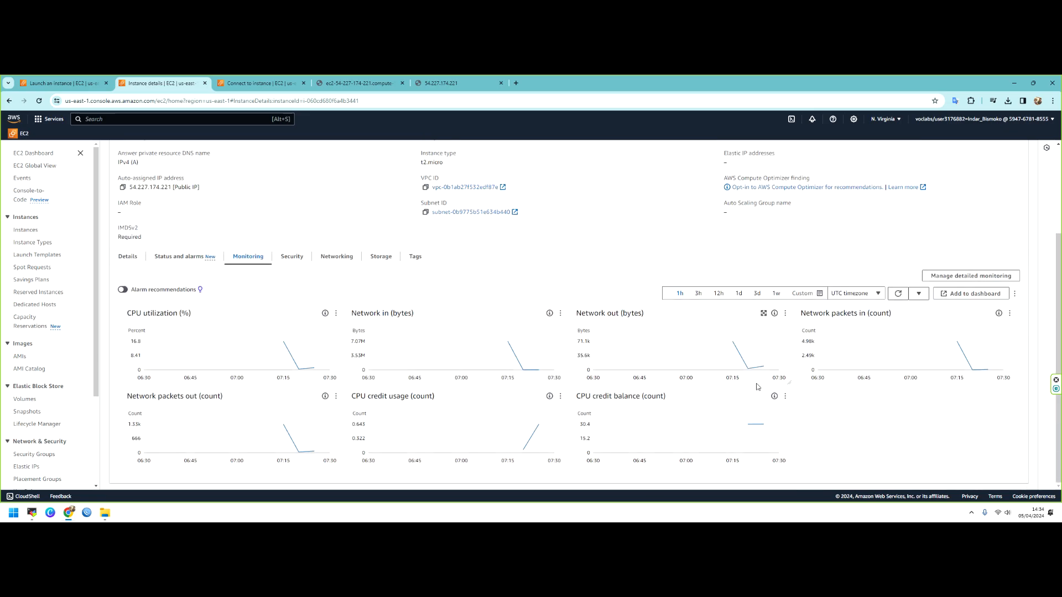
scroll(663, 376, up, 3)
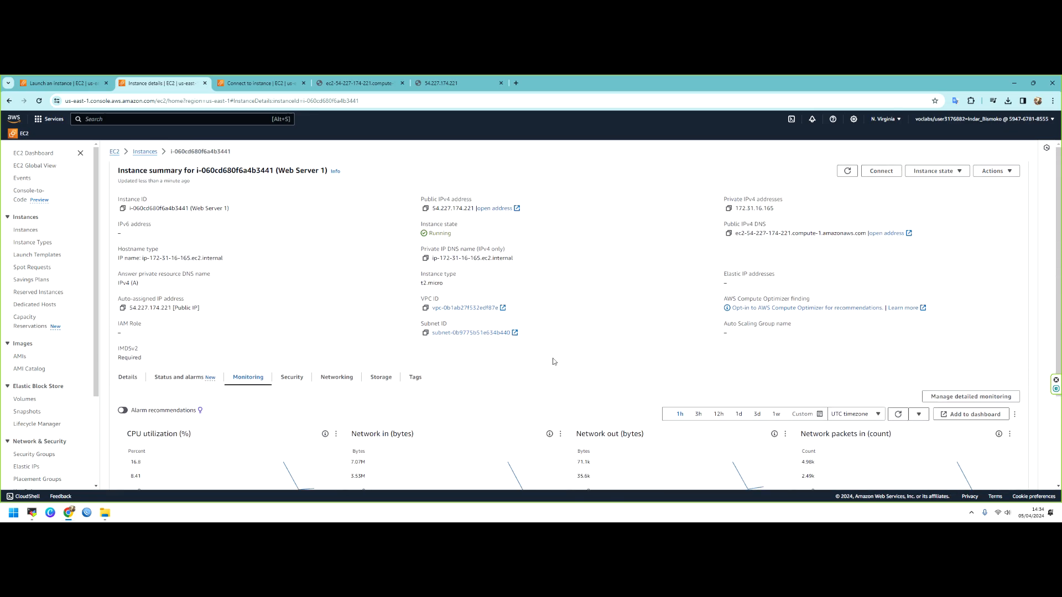
click(185, 381)
scroll(290, 387, down, 2)
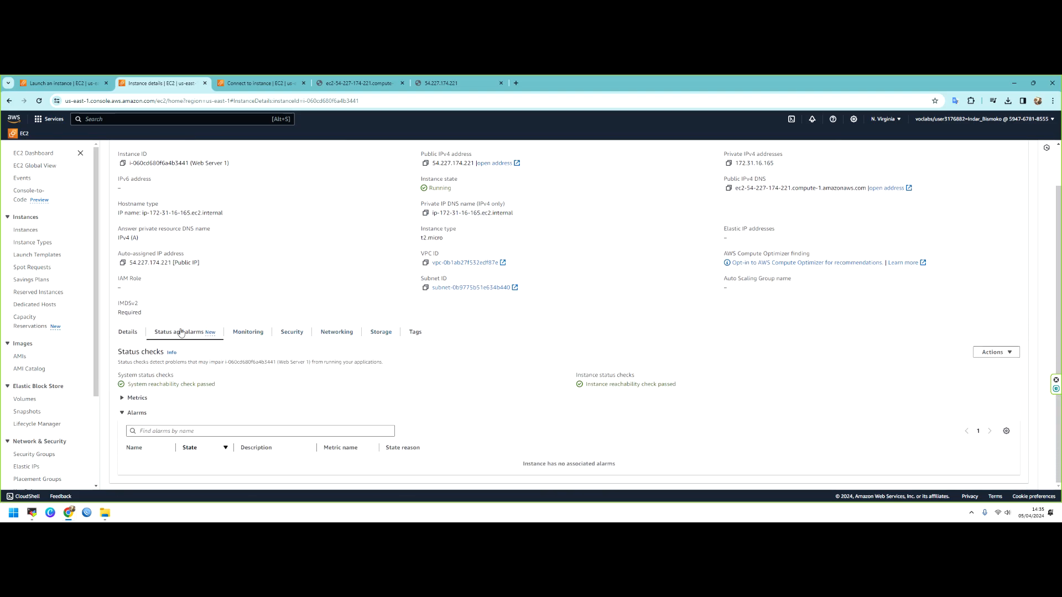
click(133, 333)
scroll(296, 373, down, 5)
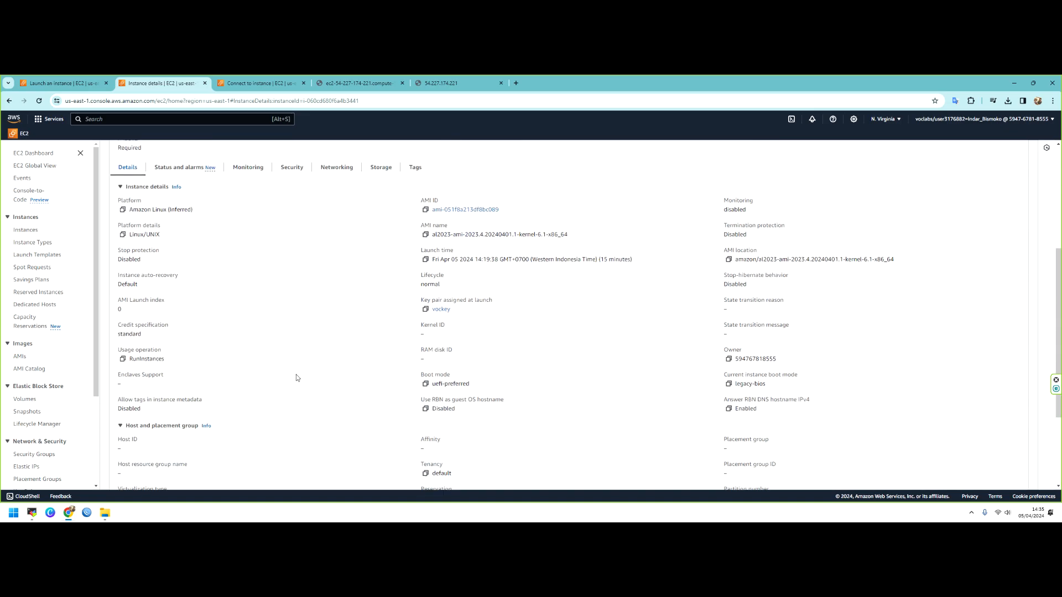
scroll(301, 365, up, 5)
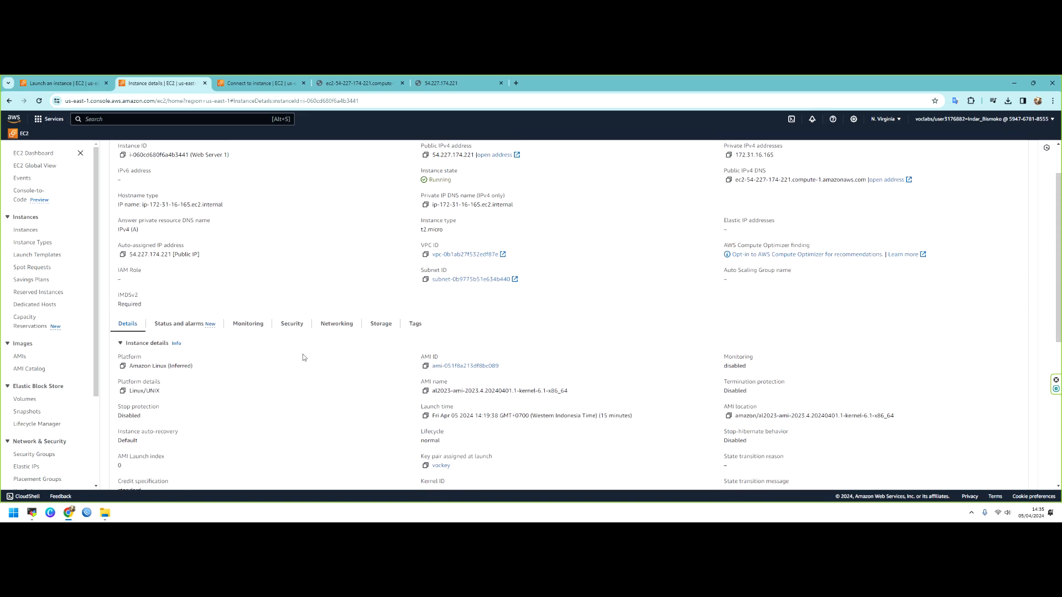
Show the storage devices and networking details, including public IP 54.227.174.221 and private 172.31.16.165.
click(385, 328)
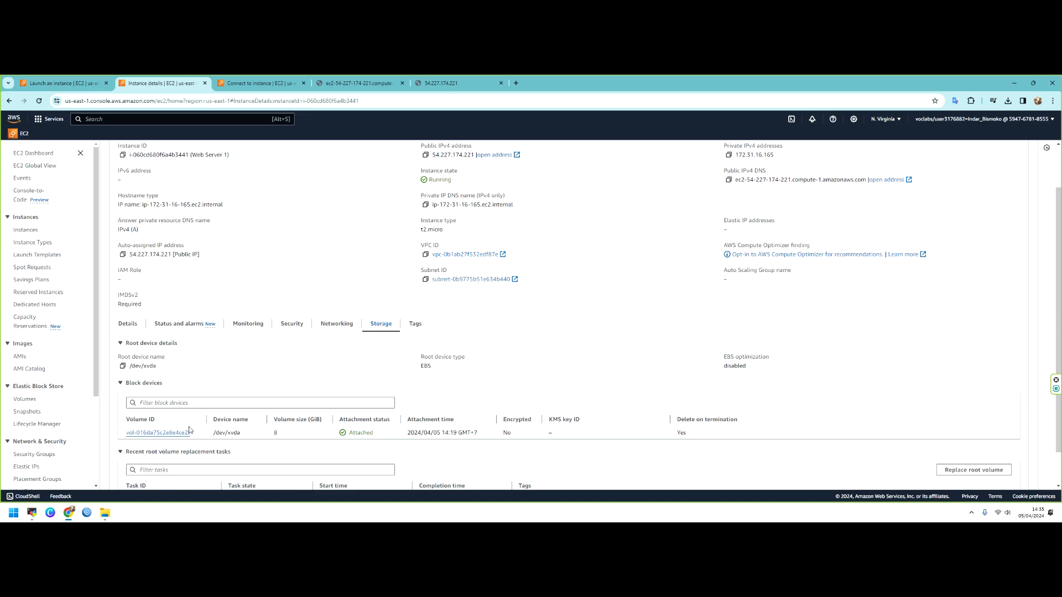
scroll(243, 420, down, 1)
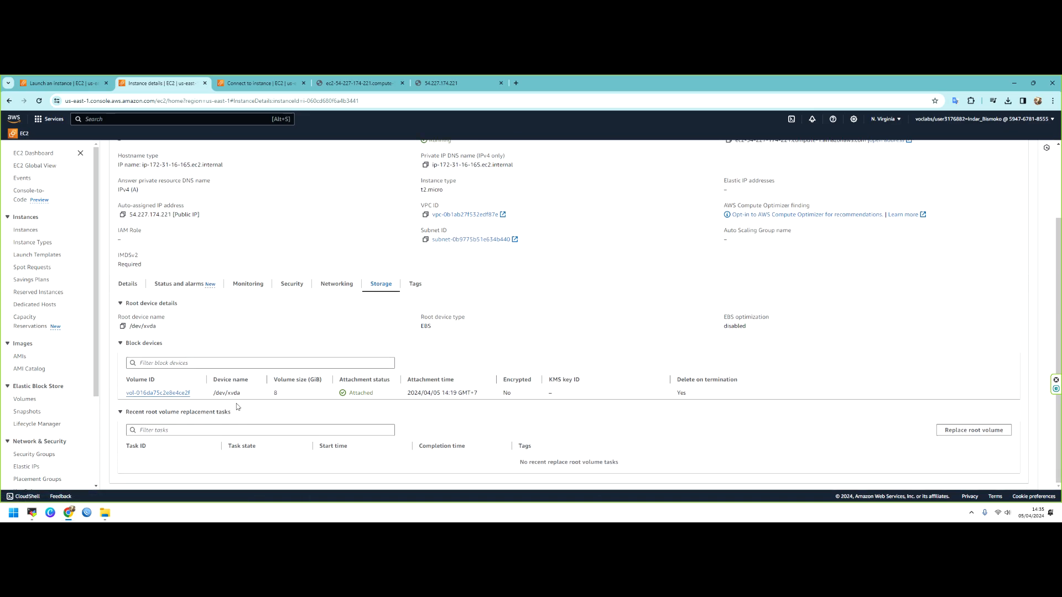
click(337, 283)
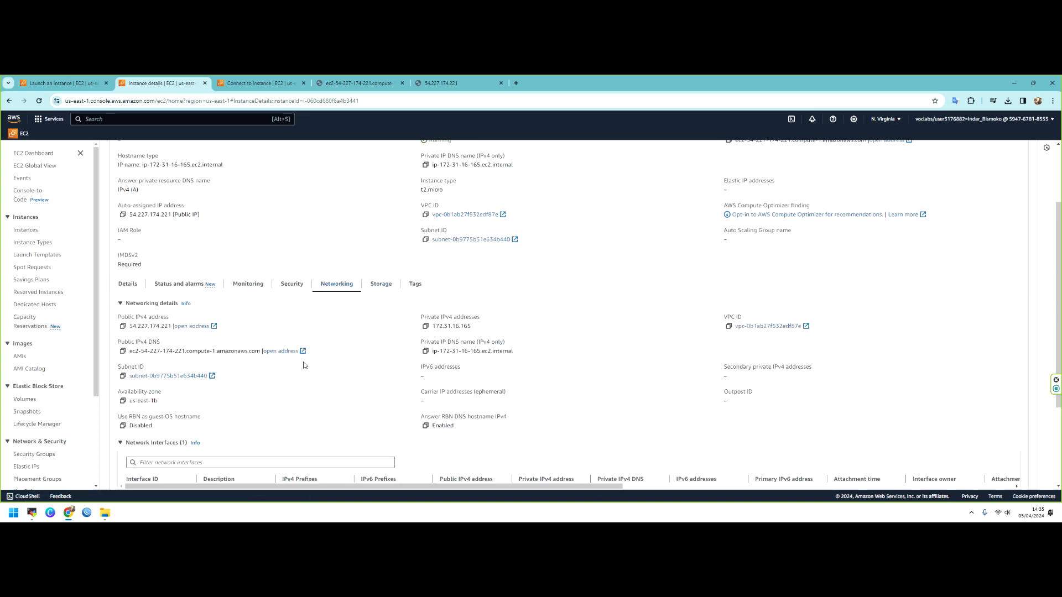
scroll(277, 394, down, 2)
scroll(274, 390, up, 2)
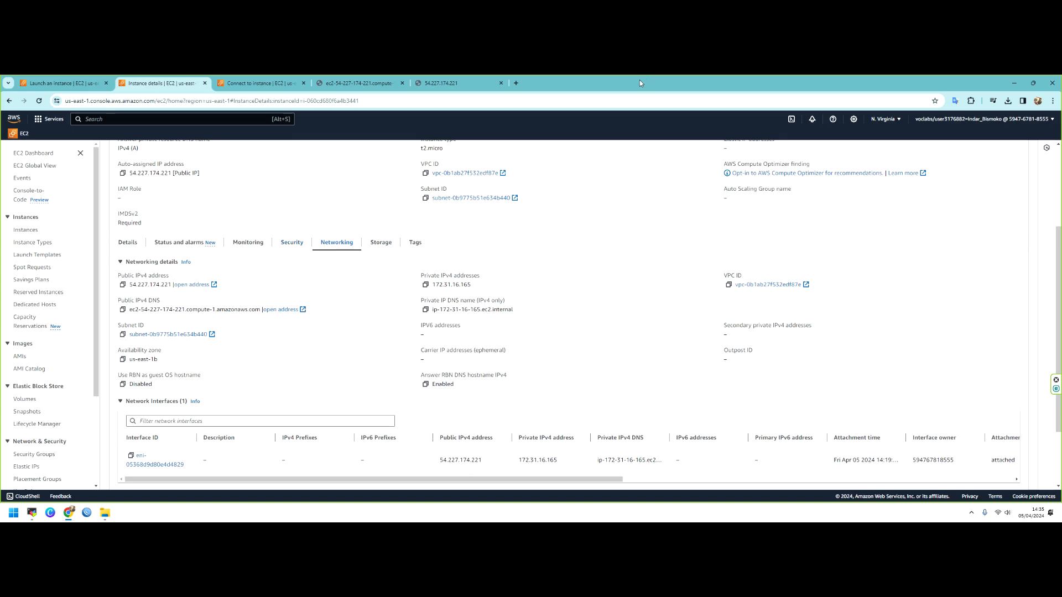
Snap the browser beside the terminal and reload Hello World at the public DNS and IP 54.227.174.221.
key(super+Right)
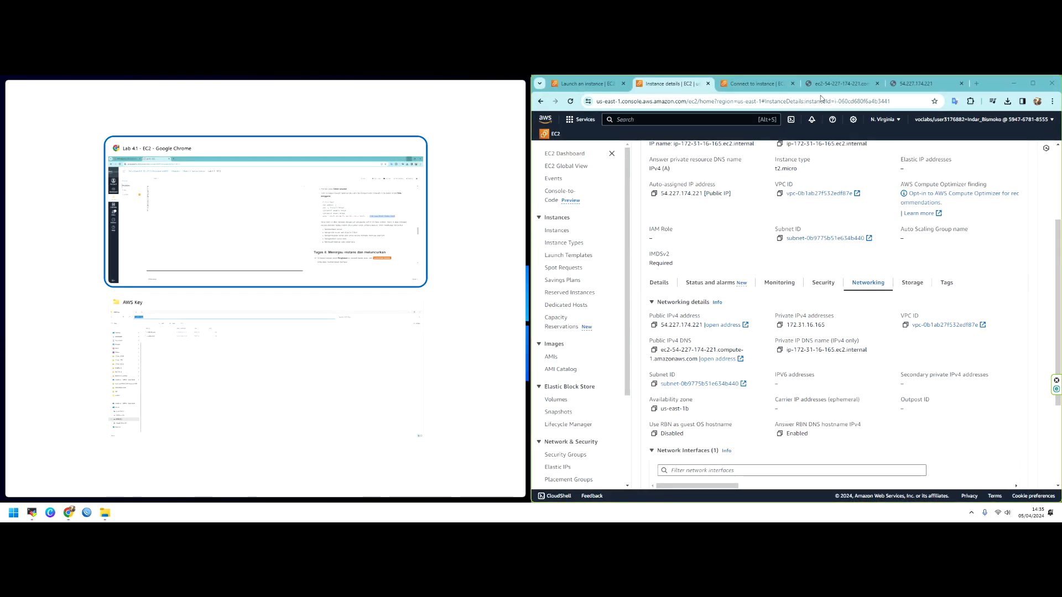
click(836, 84)
click(570, 101)
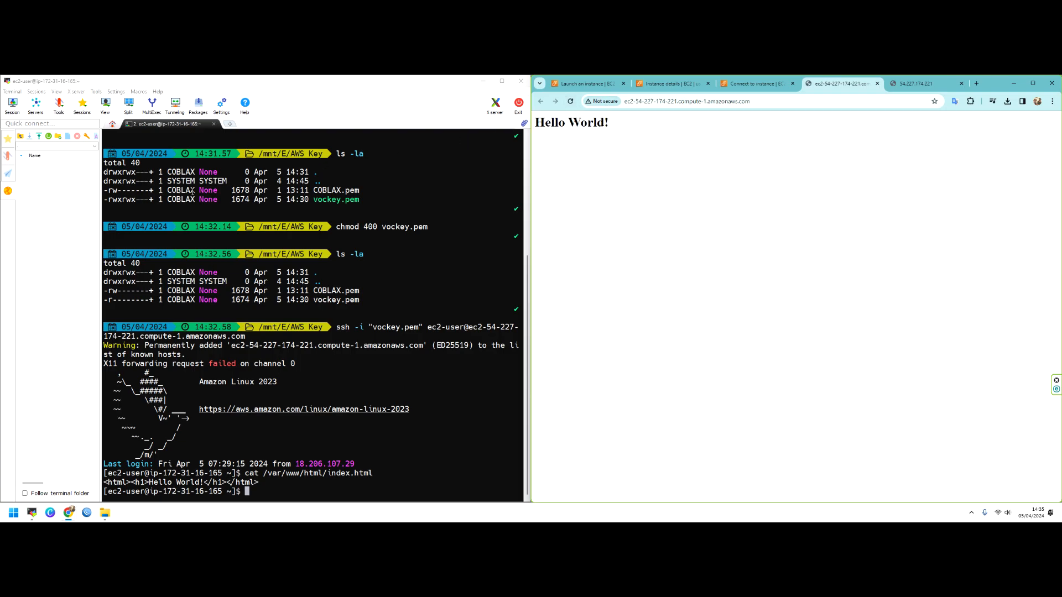
click(917, 87)
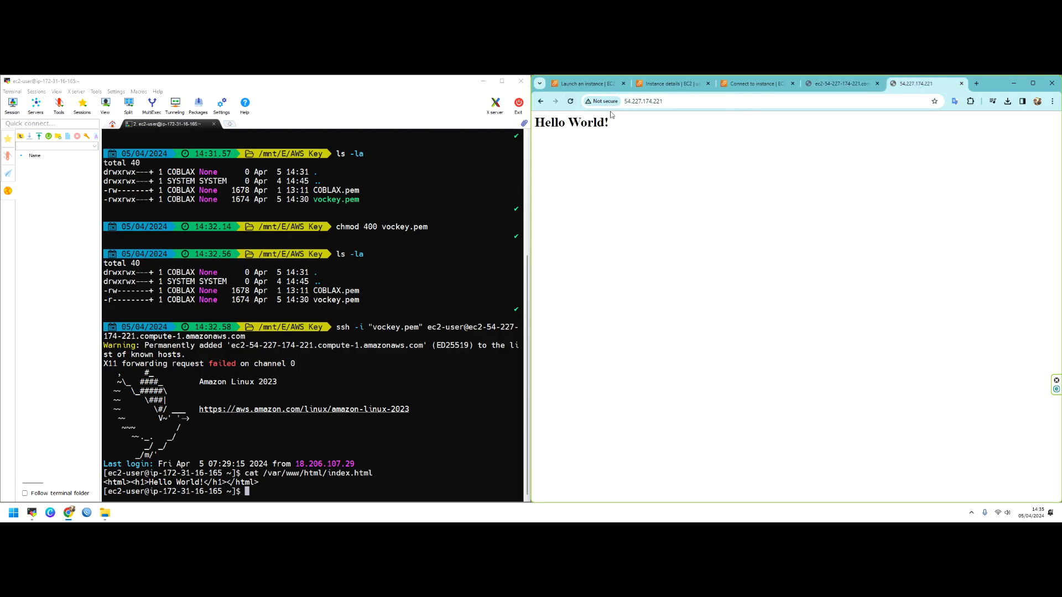
click(570, 101)
Return to Web Server 1's instance details and scroll up to its summary.
click(681, 87)
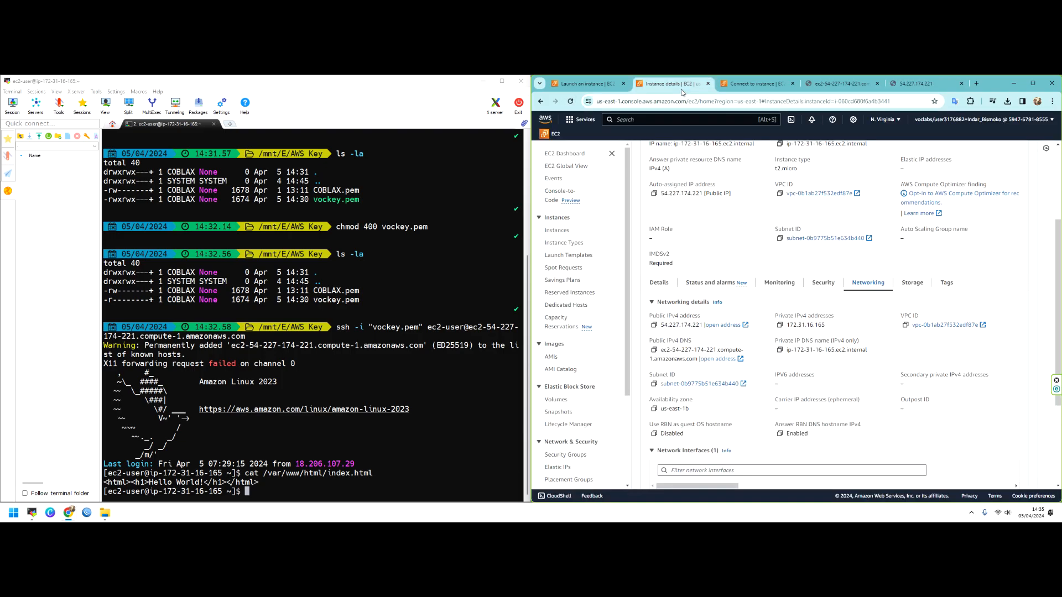
scroll(612, 181, up, 3)
drag(544, 166, 573, 161)
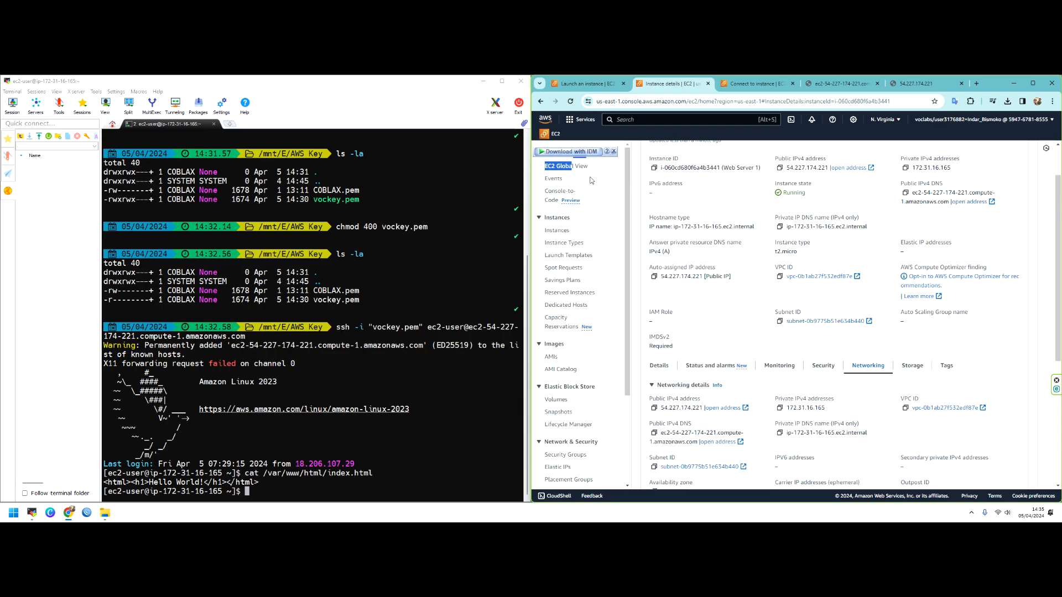
scroll(695, 196, up, 1)
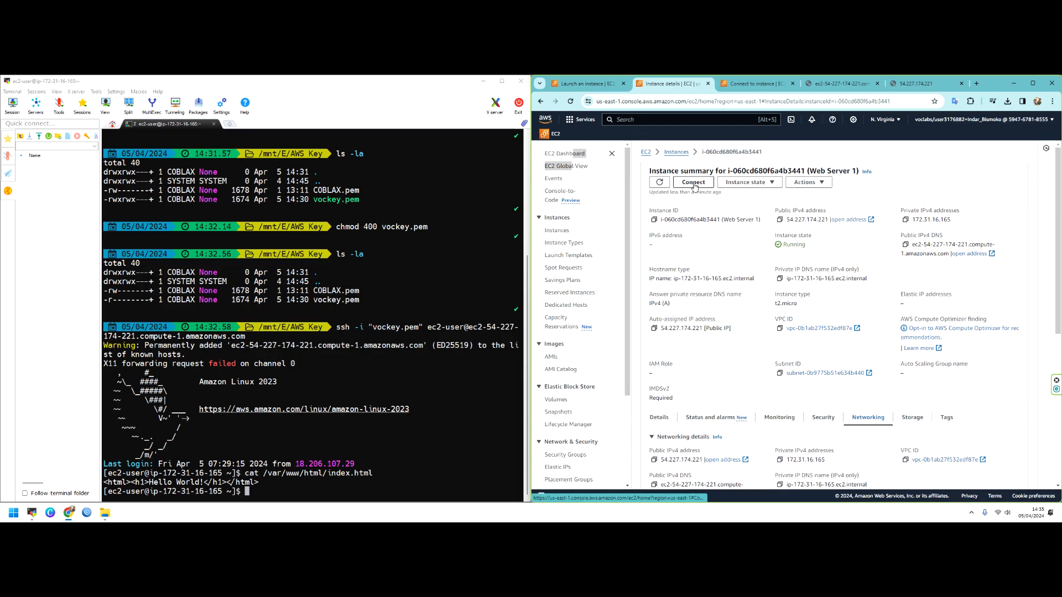
Review Web Server 1's Connect options and SSH client instructions, then return to the Instances list.
click(677, 185)
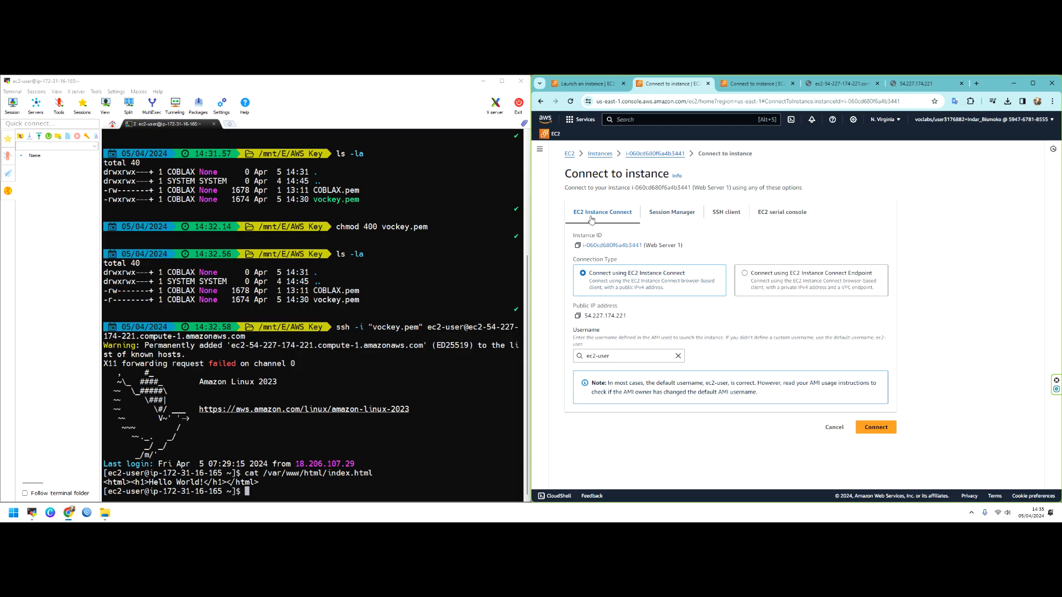
click(726, 216)
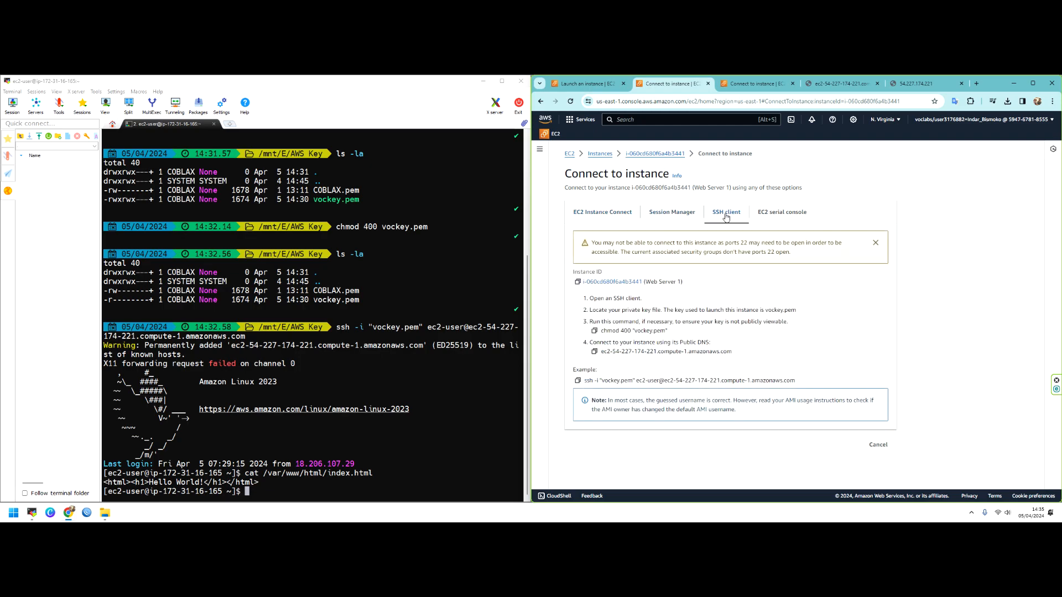
click(623, 216)
click(767, 81)
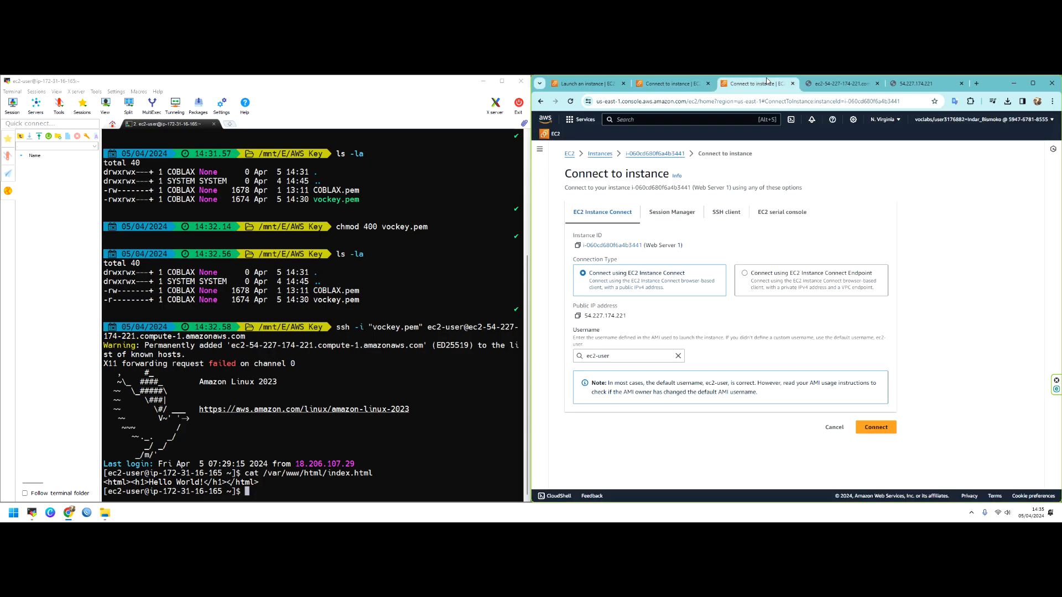
click(595, 154)
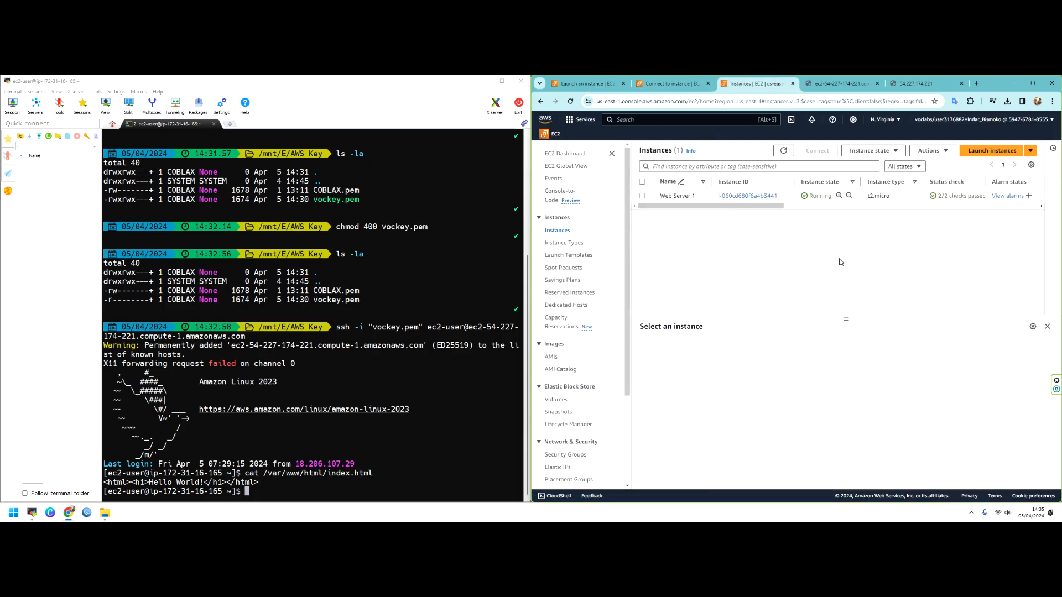
Show Web Server 1's Security tab with inbound rules for ports 22 and 80, then minimize MobaXterm.
click(750, 197)
scroll(798, 351, down, 3)
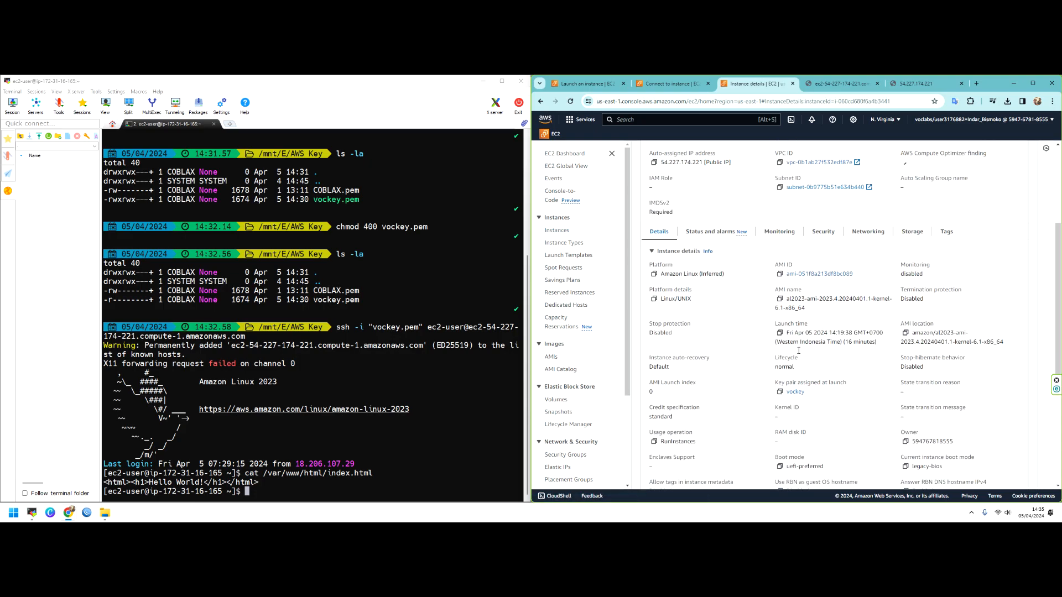
click(824, 232)
scroll(741, 357, down, 1)
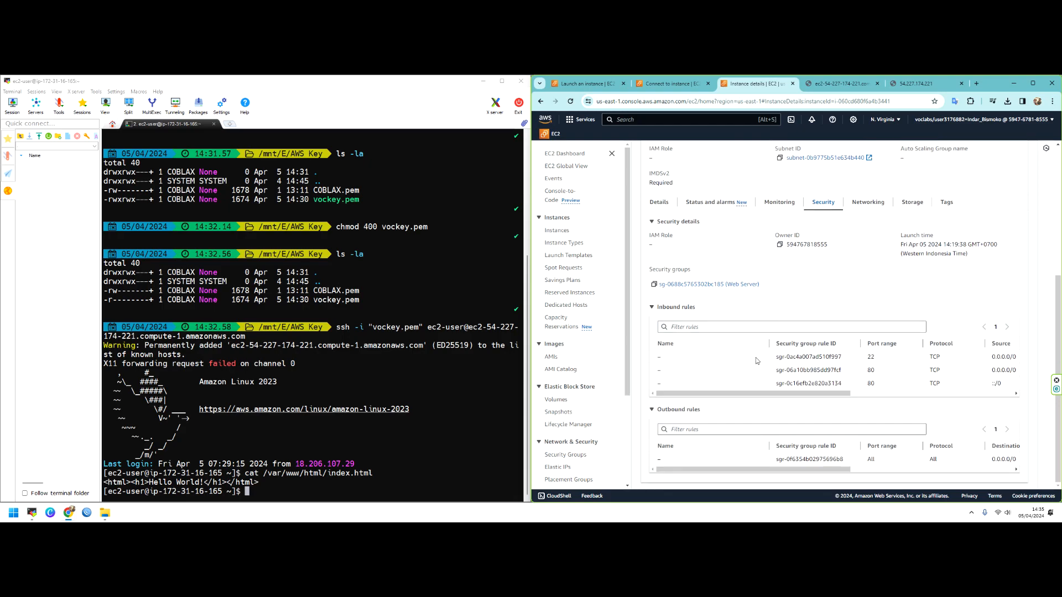
drag(747, 393, 829, 394)
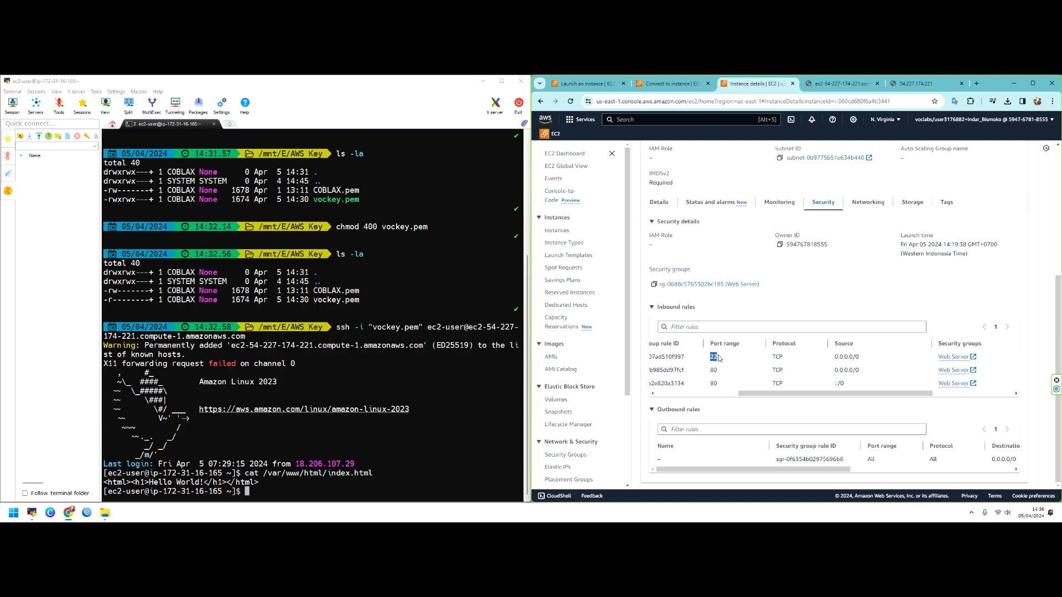
click(483, 81)
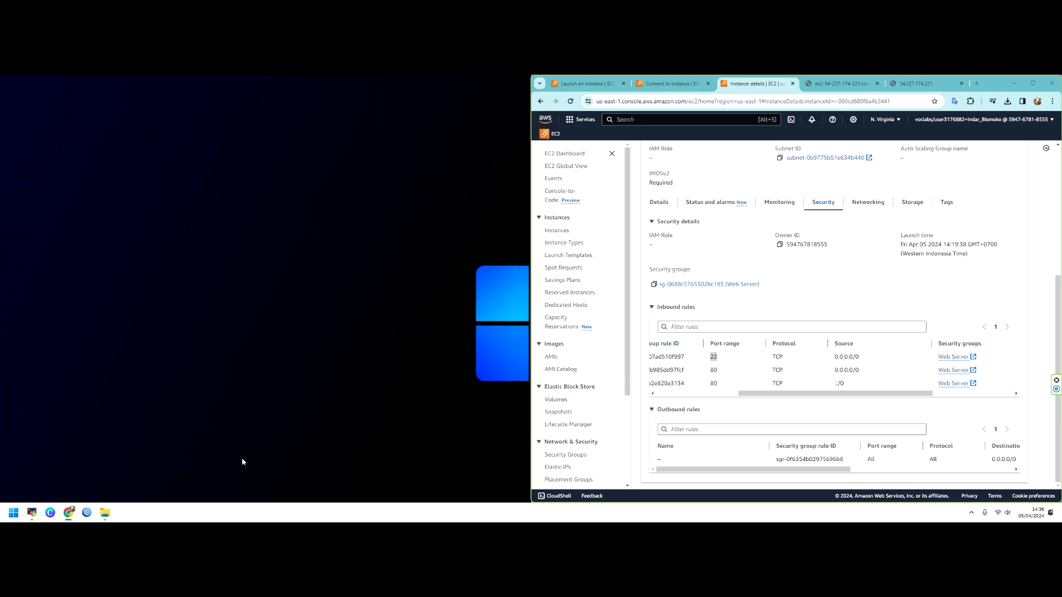
Widen the Lab 4.1 - EC2 instructions and end the AWS lab, confirming with Yes.
mouse_move(69, 512)
click(72, 489)
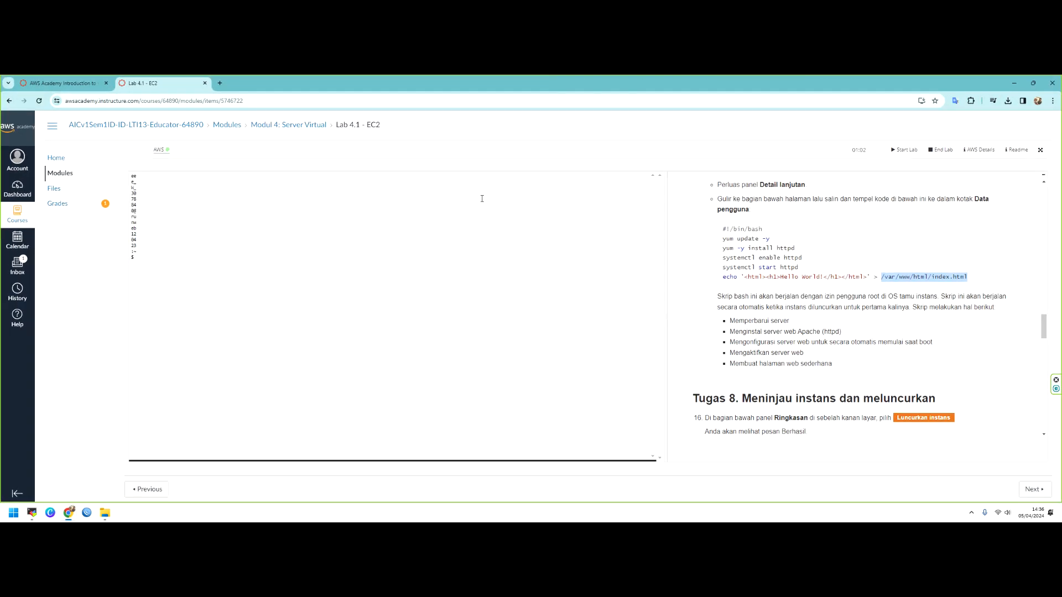
scroll(828, 293, down, 20)
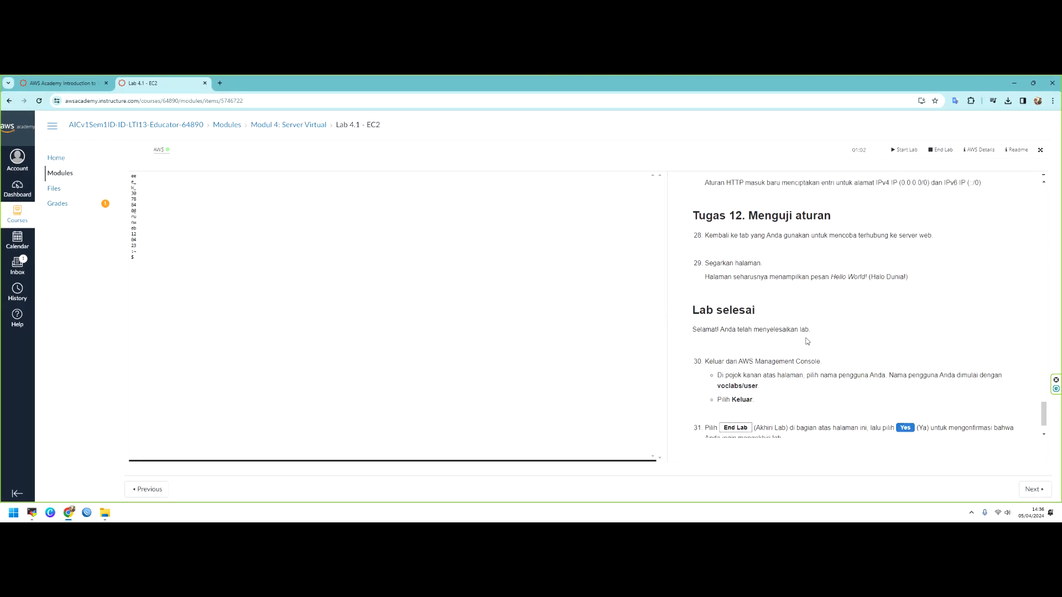
drag(667, 328, 257, 318)
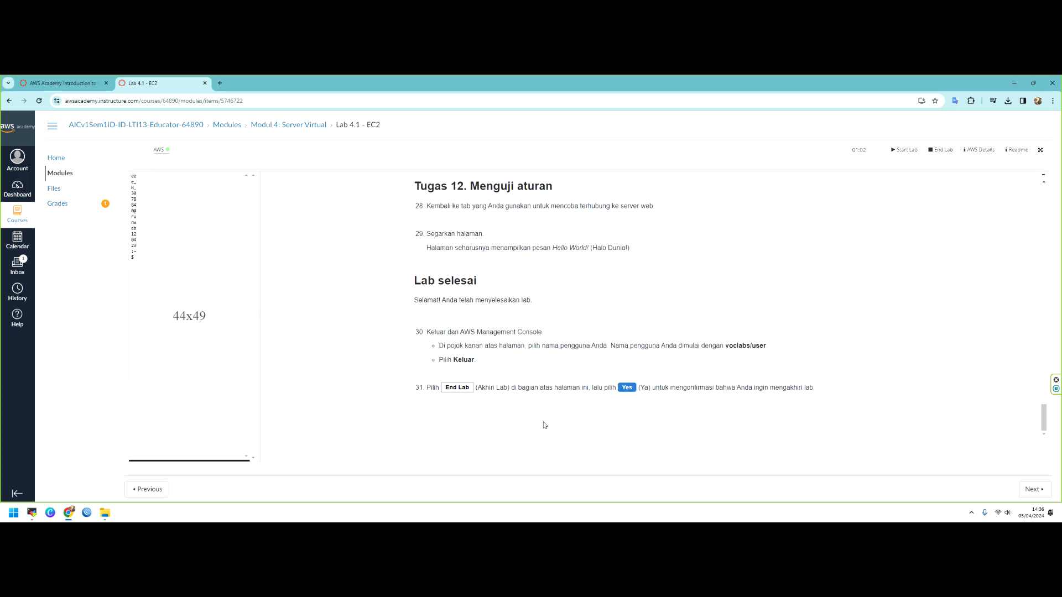
click(944, 149)
click(897, 242)
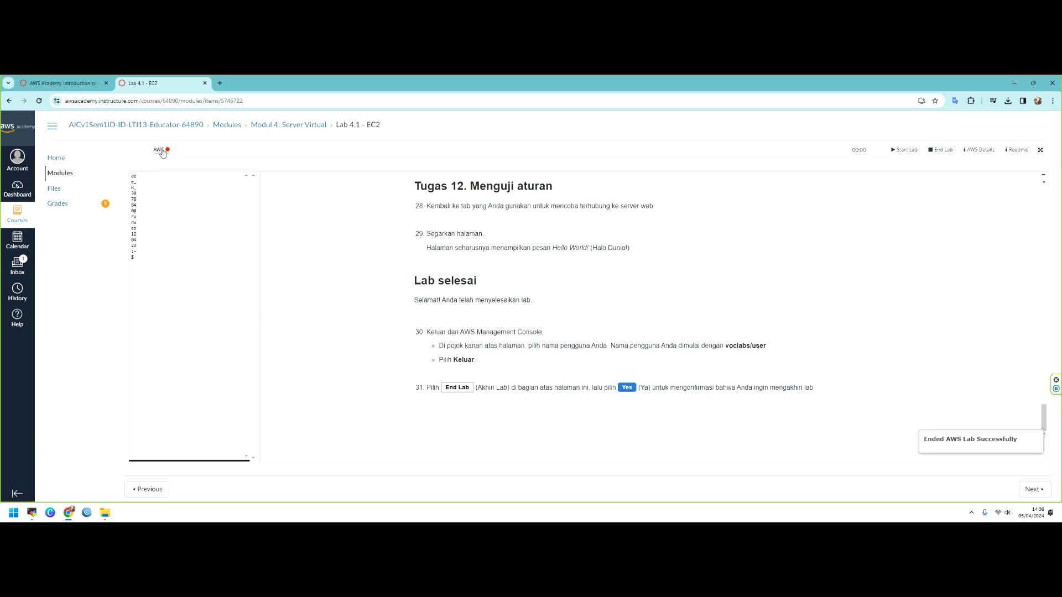
Show the lab's AWS Details, glance at the course home page, and return to Lab 4.1 - EC2.
click(982, 150)
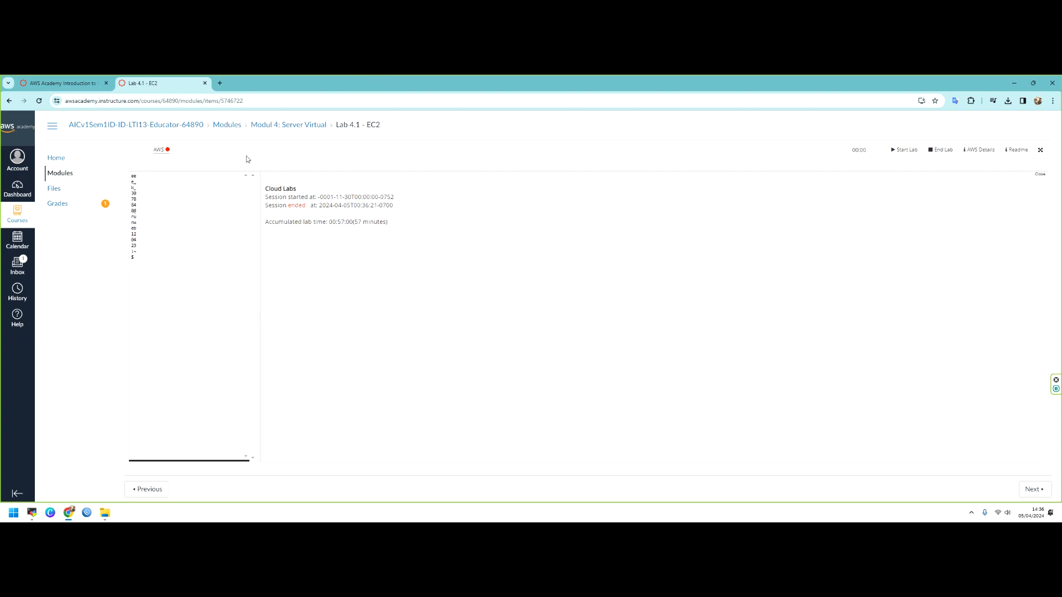
click(91, 83)
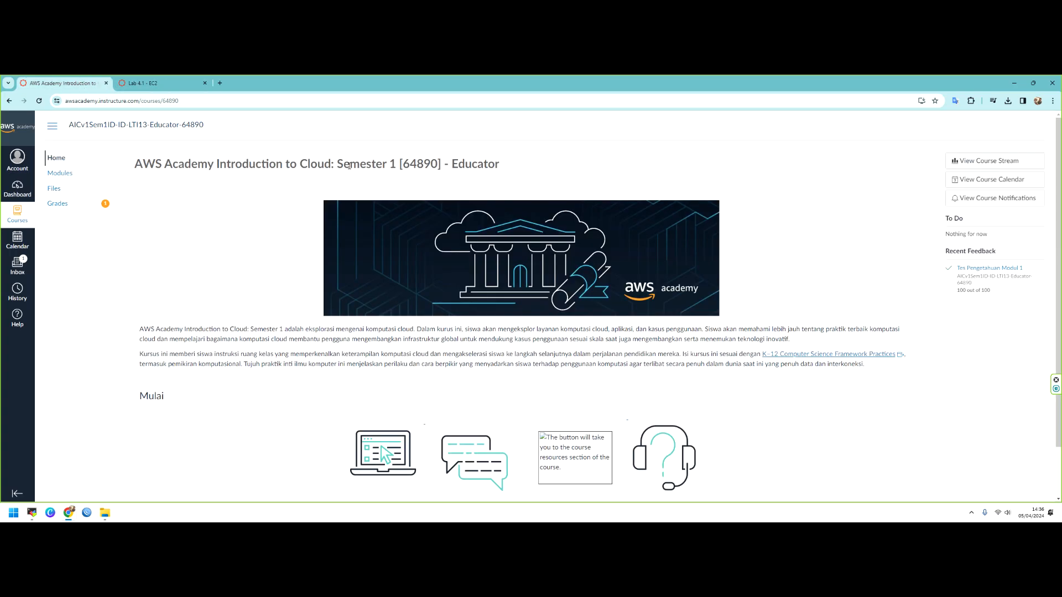
click(166, 83)
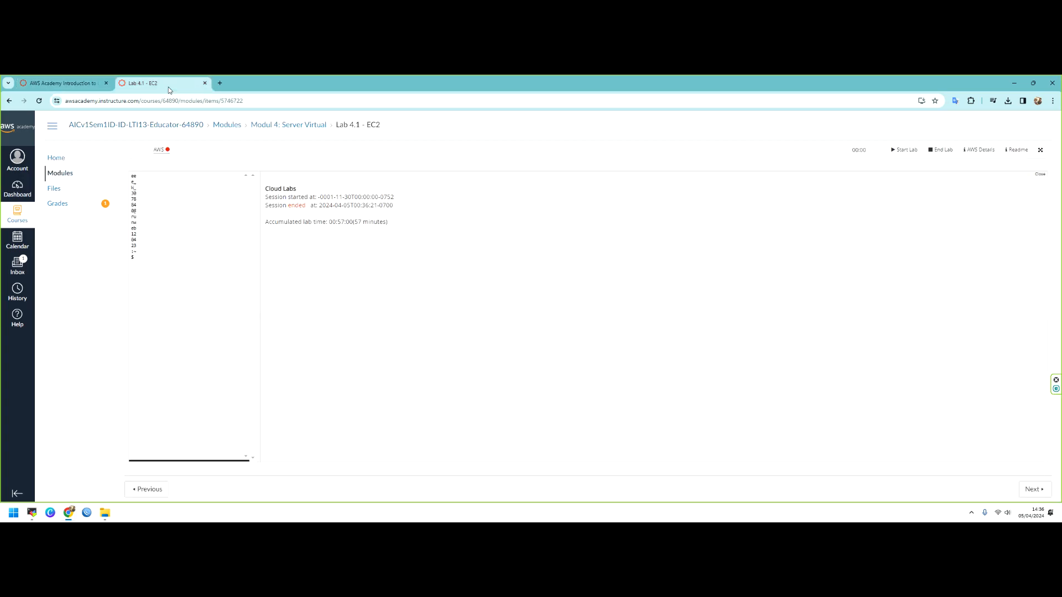
Select the 'Lab 4.1 - EC2' title and dismiss its context menu without choosing anything.
drag(384, 129, 335, 126)
right_click(339, 129)
click(362, 134)
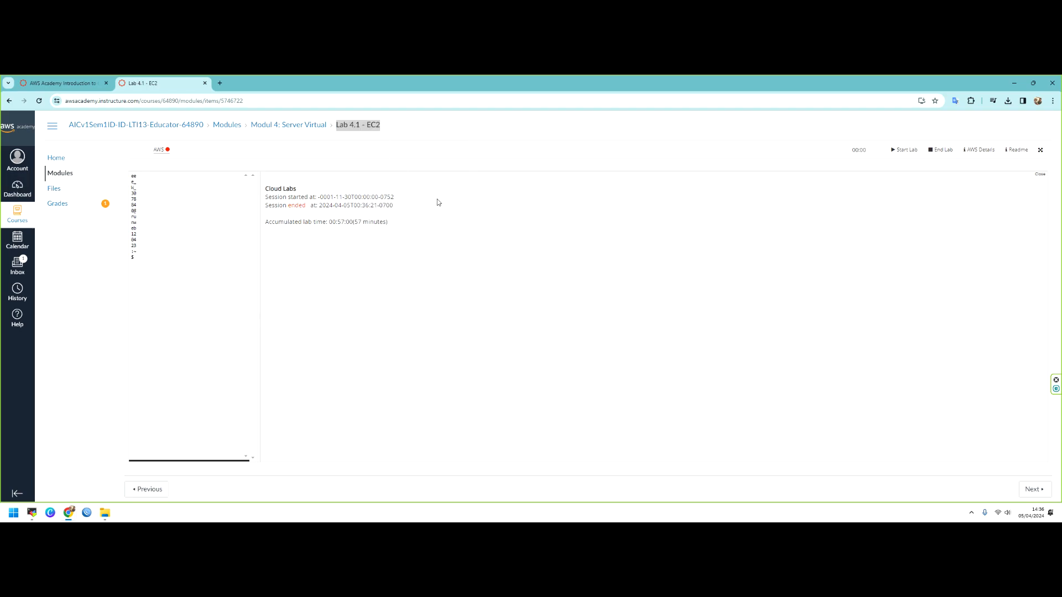